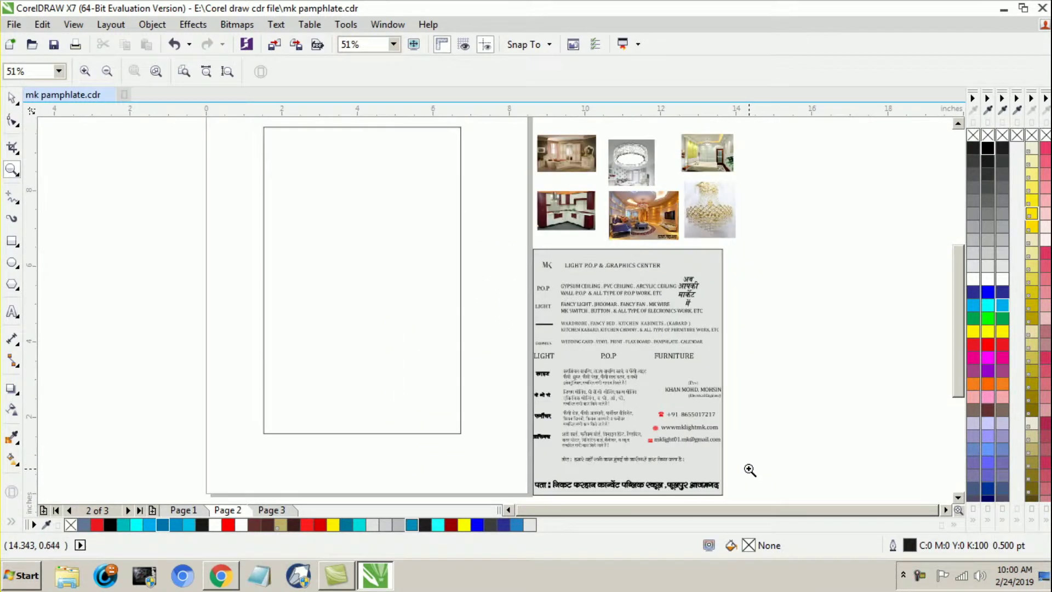
Step: Create a copy of the large page rectangle shortened from its top edge to about 3.675 inches high, covering the lower part
left_click(12, 99)
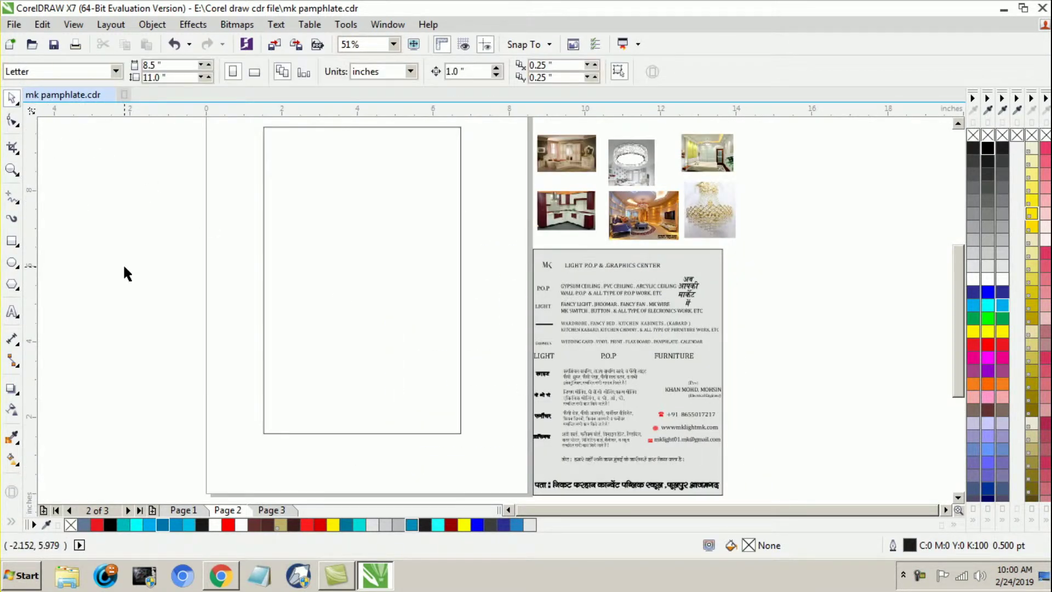
left_click(383, 304)
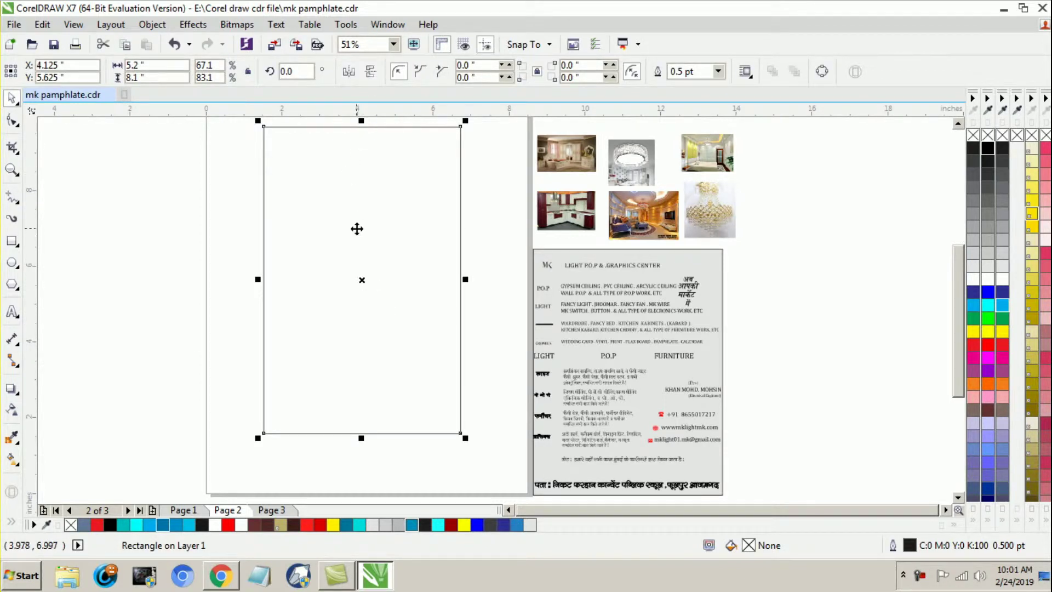
left_click_drag(357, 229, 208, 308)
key("ctrl+z")
left_click_drag(362, 120, 348, 285)
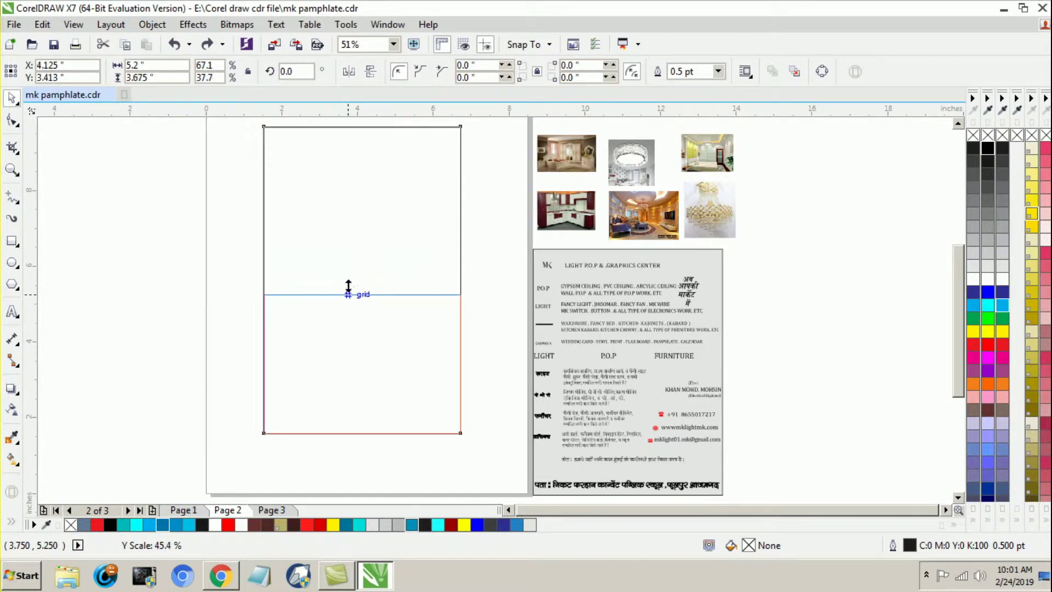
left_click_drag(347, 292, 347, 293)
left_click(102, 263)
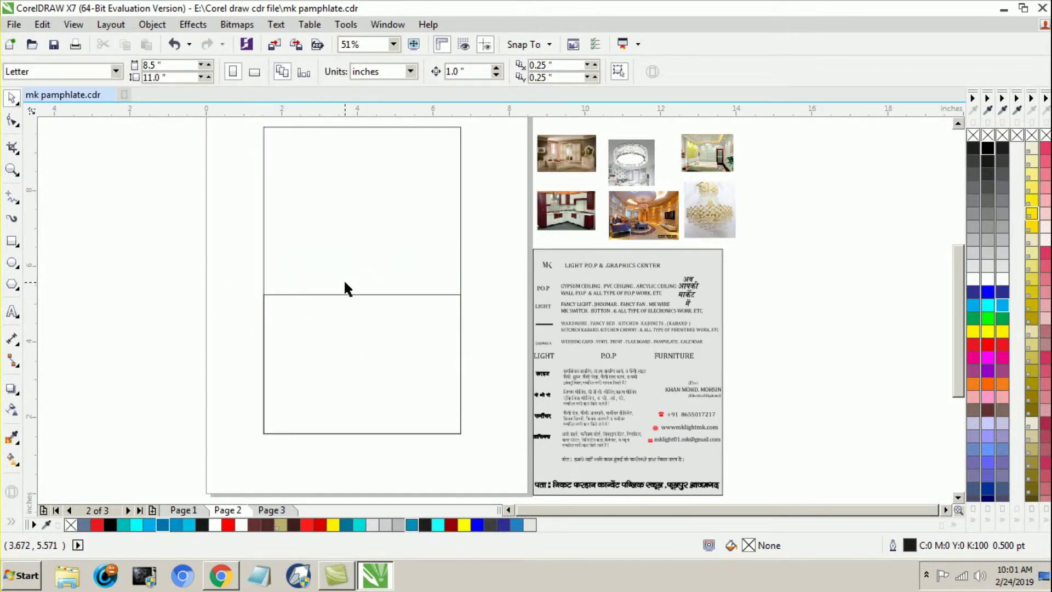
Step: Fill the lower rectangle with white and give it a light gray (#CCCCCC) outline
left_click(348, 296)
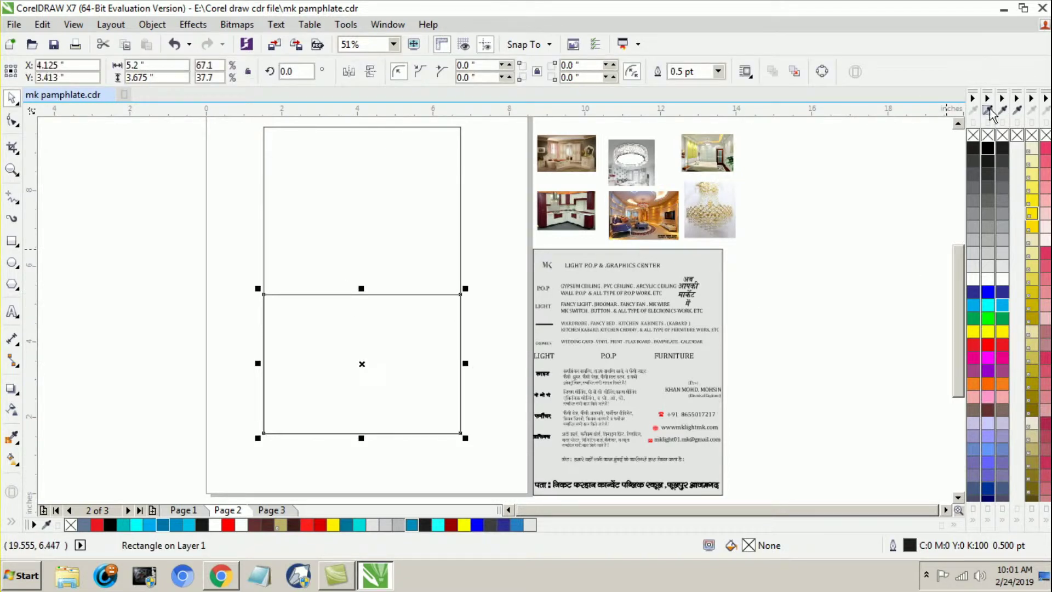
left_click(988, 279)
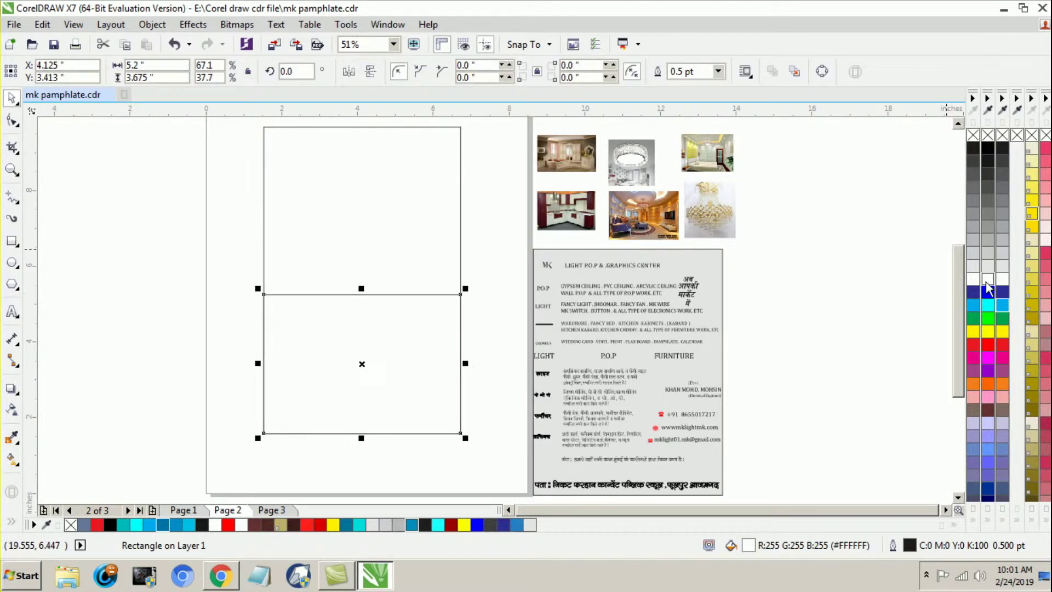
right_click(988, 135)
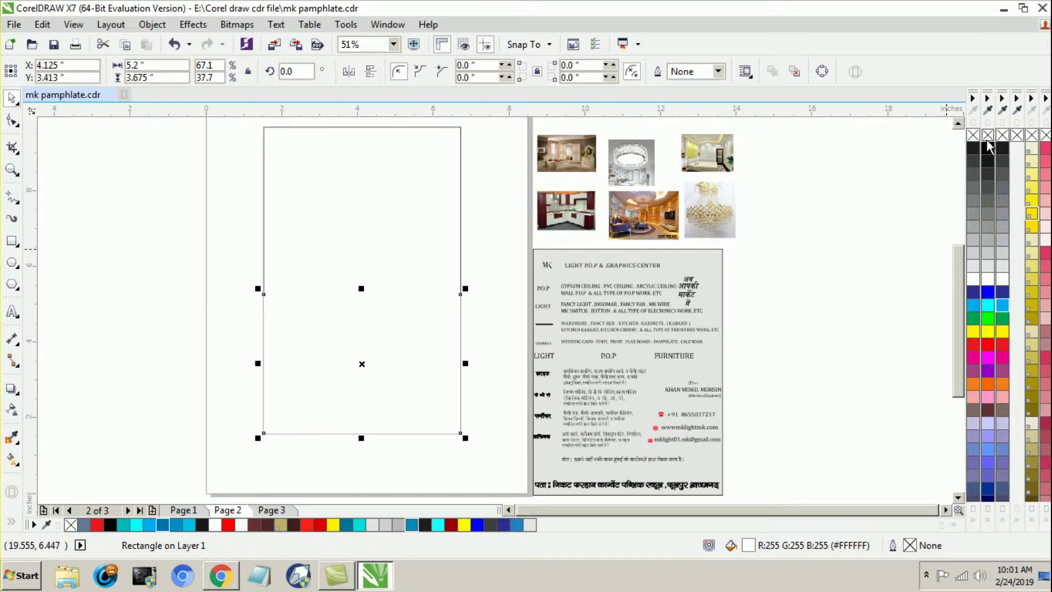
right_click(988, 253)
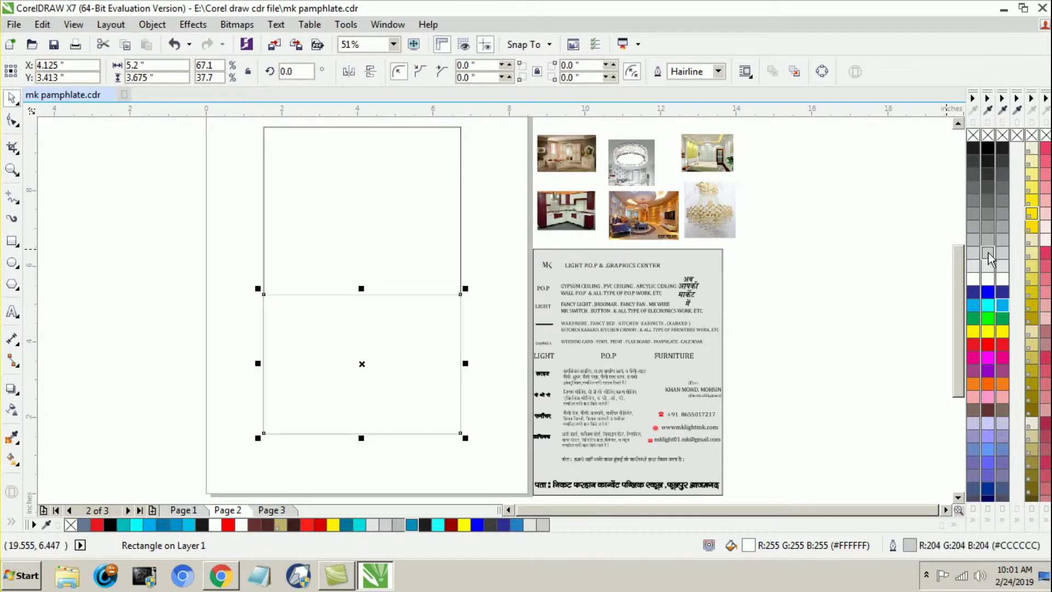
left_click(218, 270)
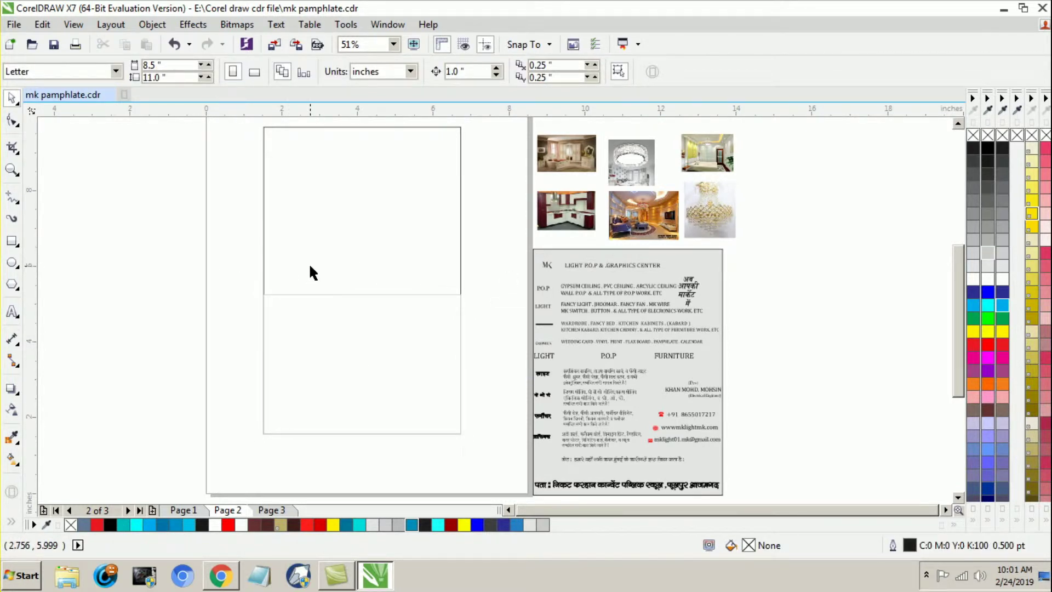
Step: Apply a vertical linear fountain fill to the large rectangle, from dark blue at its top edge to light blue at the lower rectangle's edge
left_click(12, 459)
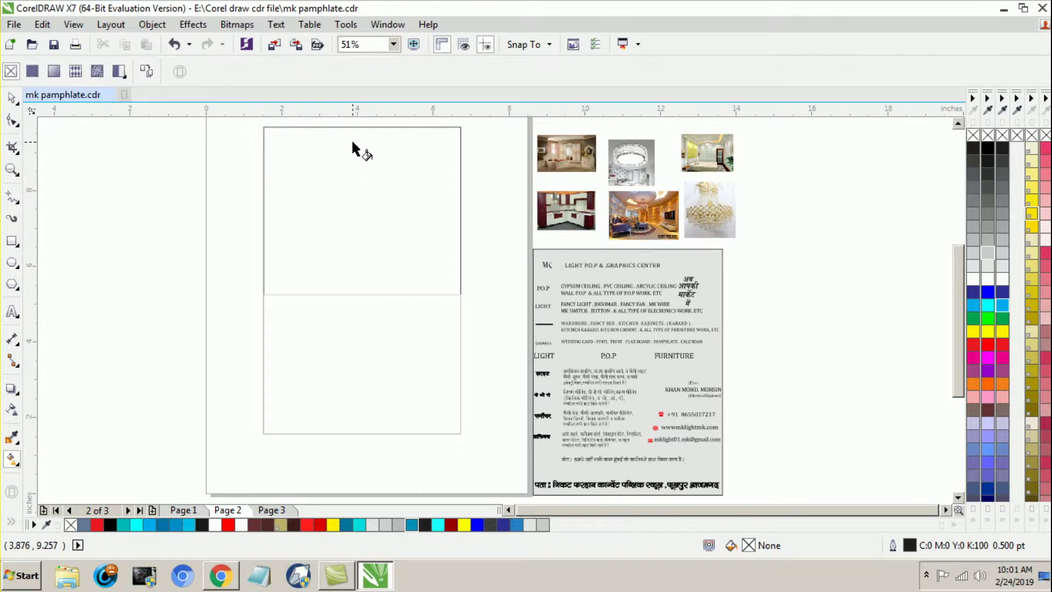
left_click(360, 137)
left_click_drag(366, 127, 366, 294)
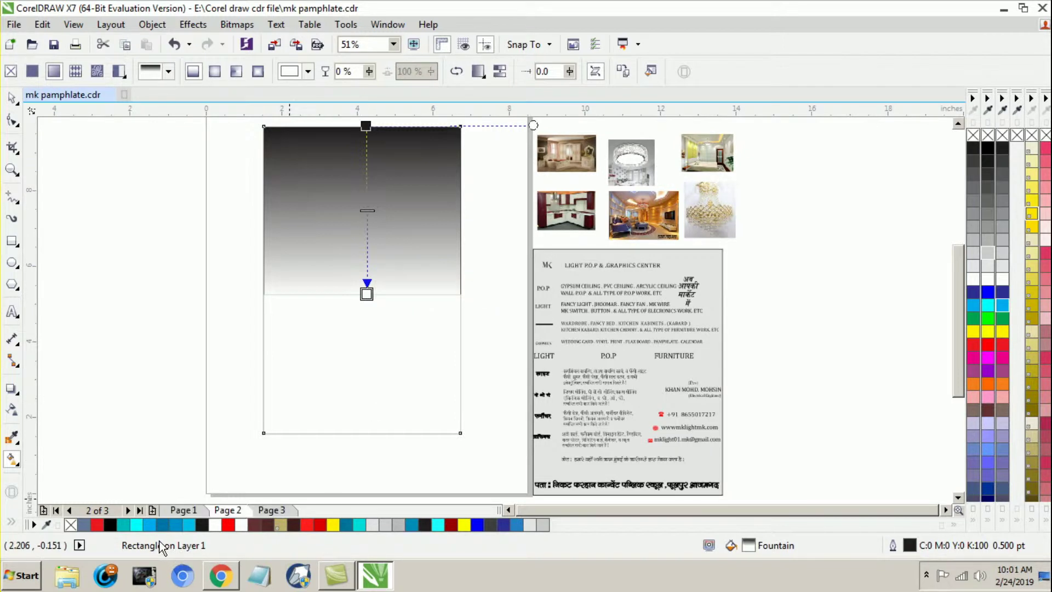
left_click(173, 526)
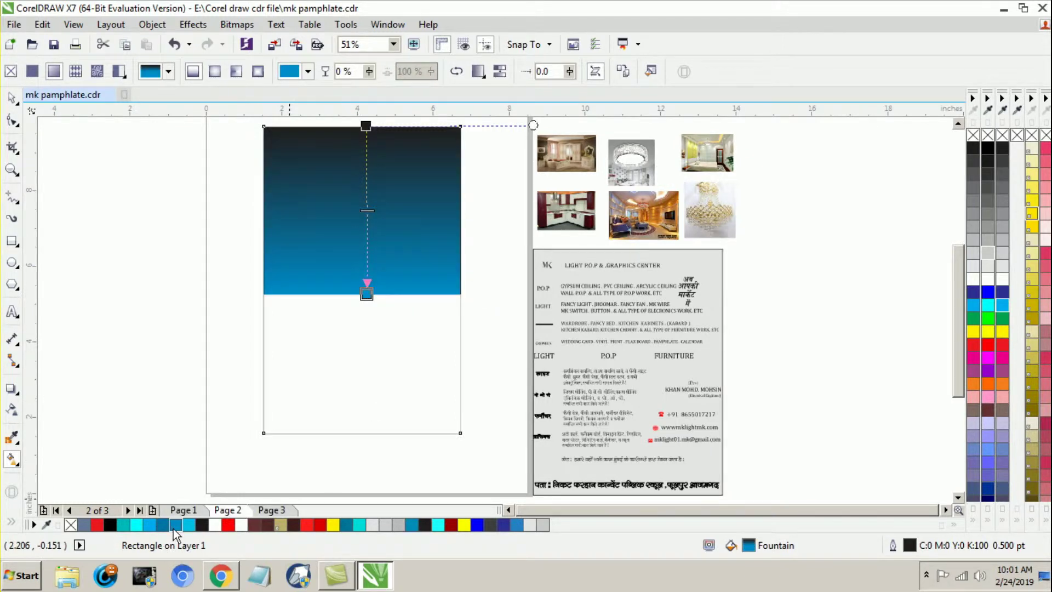
left_click(188, 526)
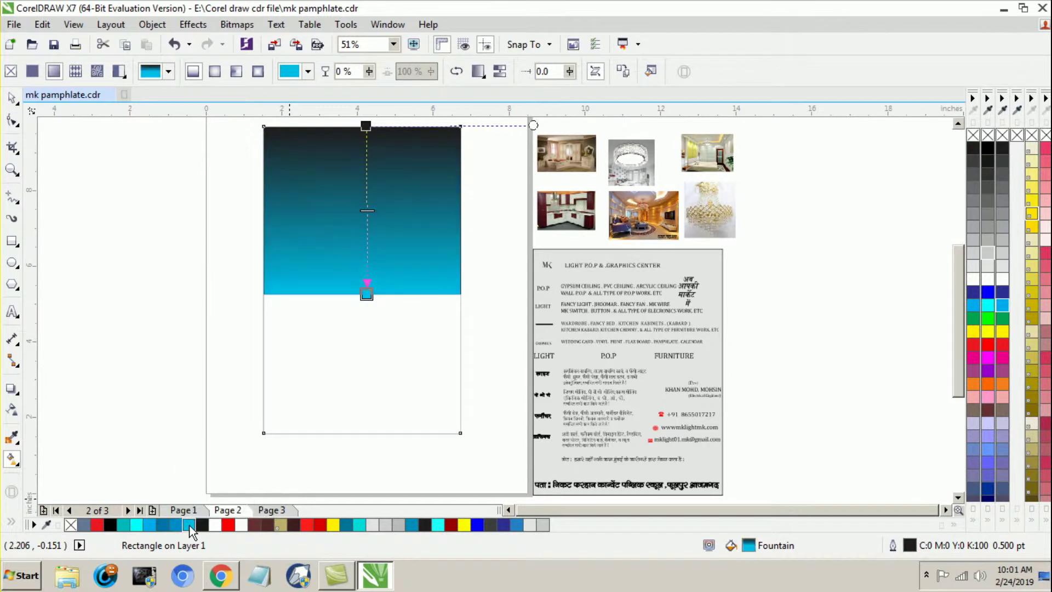
left_click(366, 126)
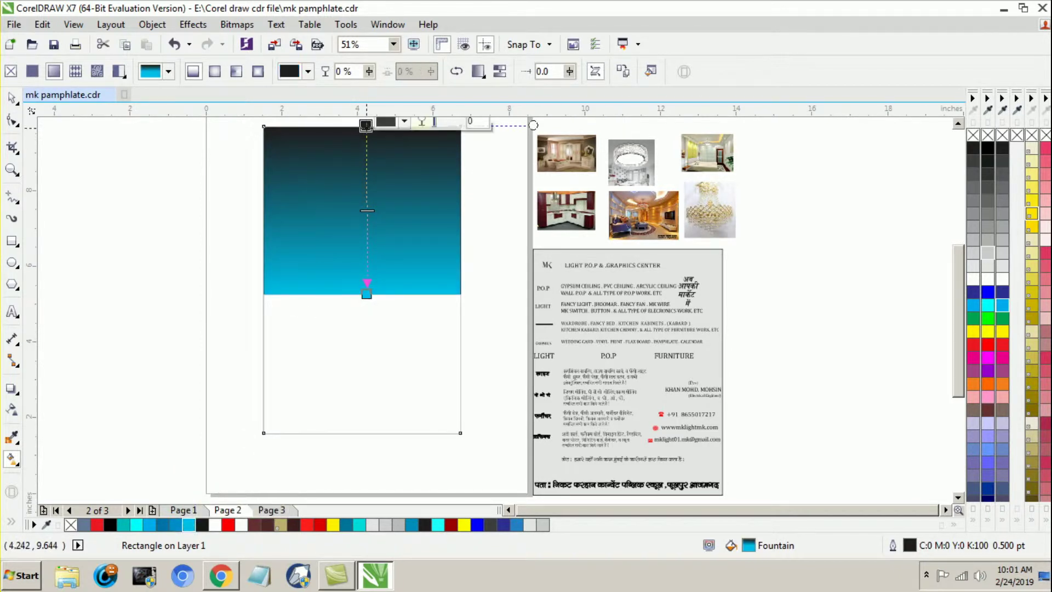
left_click(162, 526)
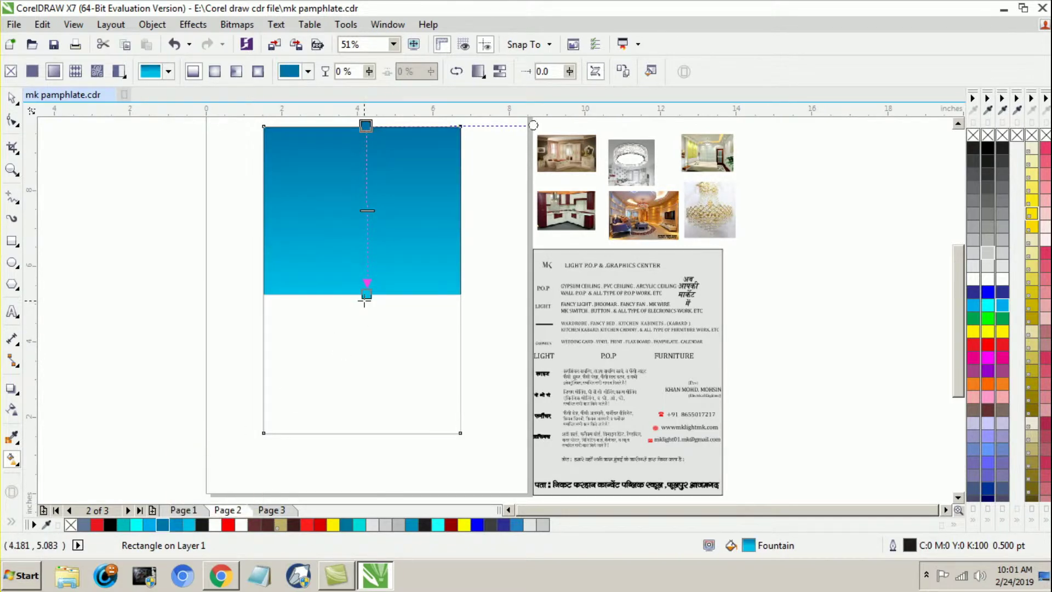
Step: Extend the gradient's light blue end slightly below the dividing line and shift its midpoint upward
mouse_move(365, 302)
left_mouse_down()
mouse_move(357, 323)
mouse_move(365, 314)
left_mouse_up()
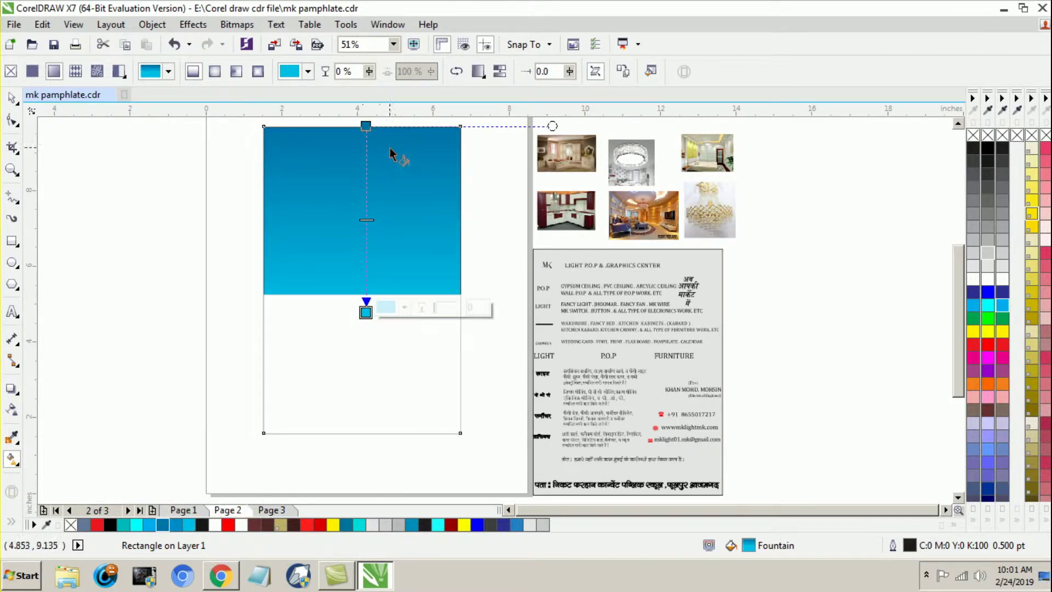
left_click_drag(368, 219, 372, 195)
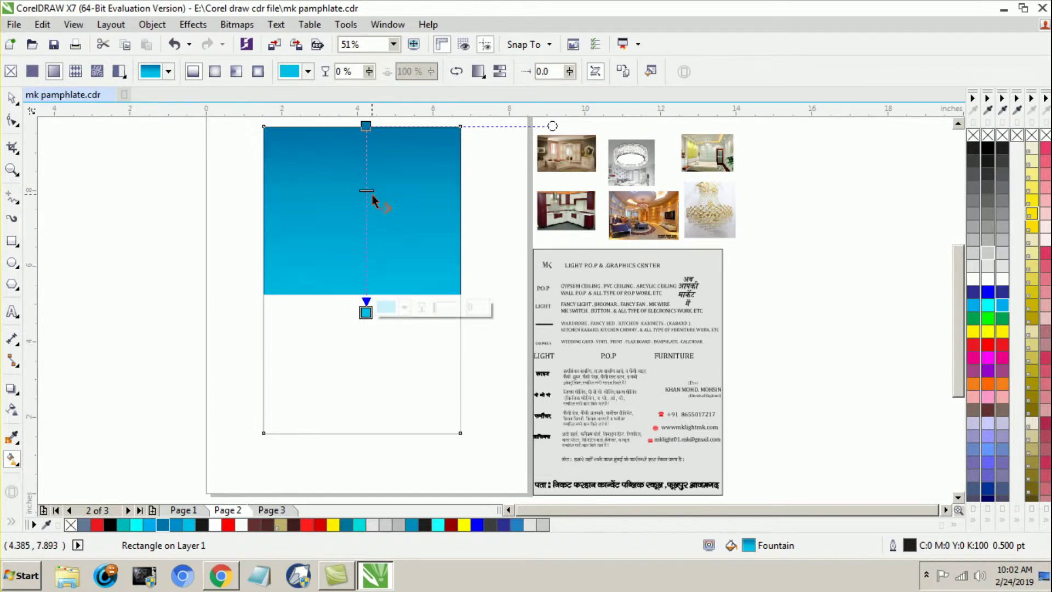
left_click(12, 98)
left_click(226, 342)
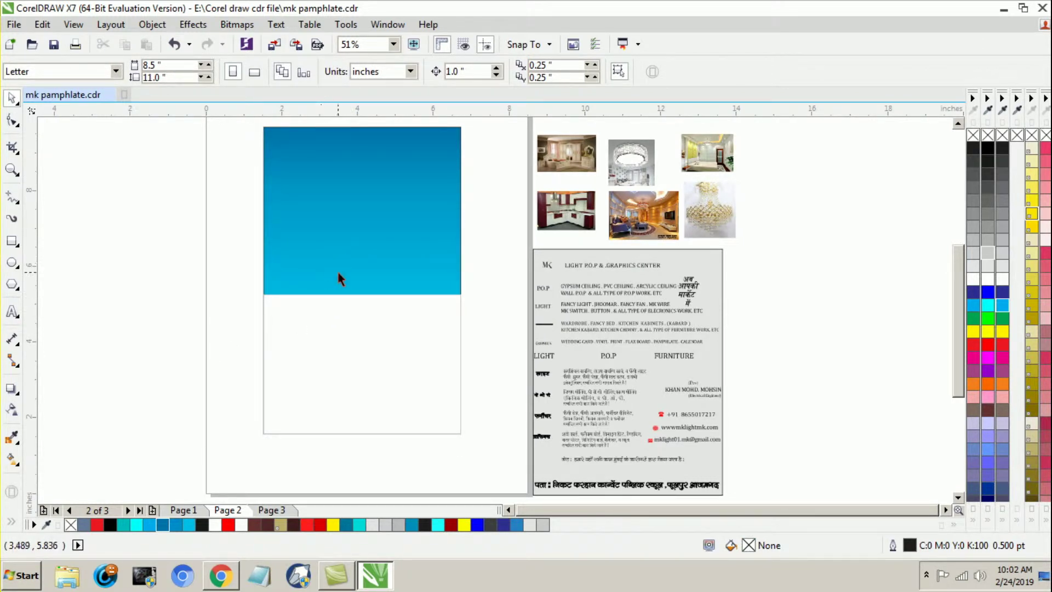
Step: Move the MK logo and the LIGHT P.O.P & GRAPHICS CENTER heading together onto the upper part of the blue area
left_click_drag(527, 251, 675, 276)
left_click_drag(601, 268, 383, 176)
left_click(492, 222)
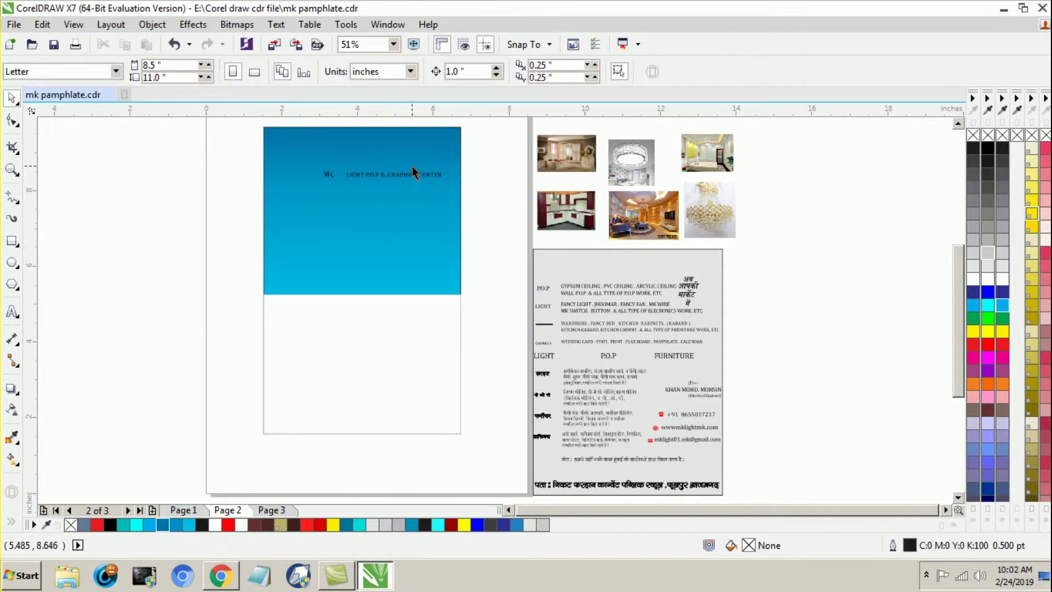
Step: Recolour the MK logo and the company heading on the blue background to white
scroll(419, 122, "up", 3)
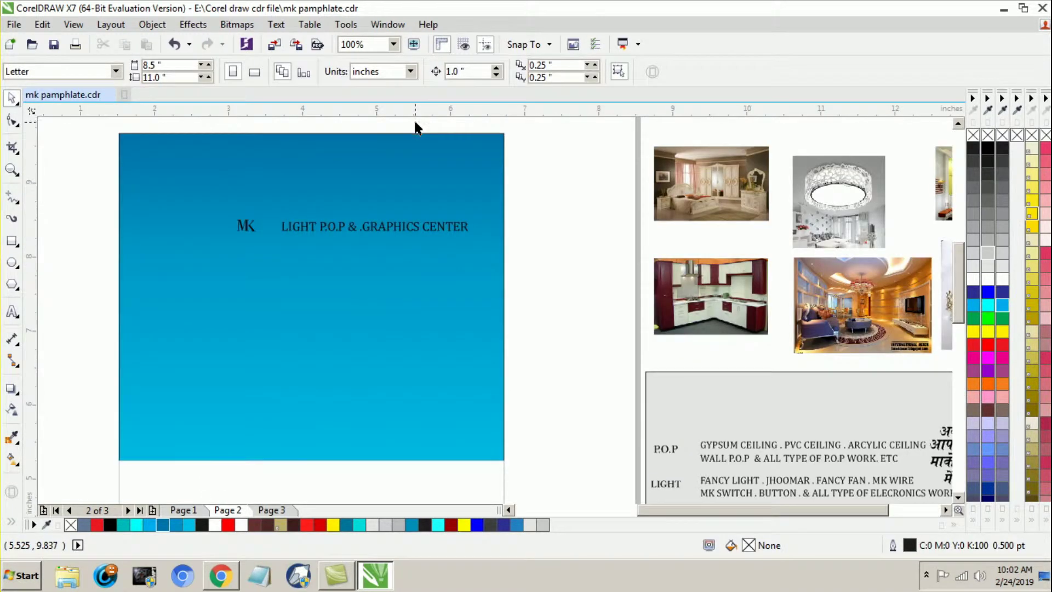
left_click_drag(556, 193, 200, 252)
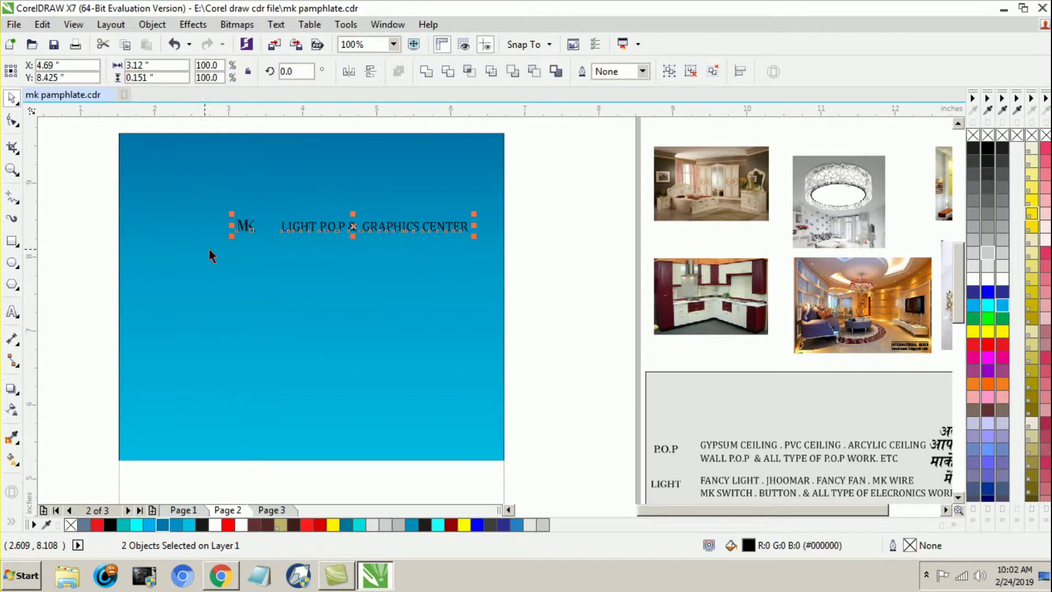
left_click(993, 279)
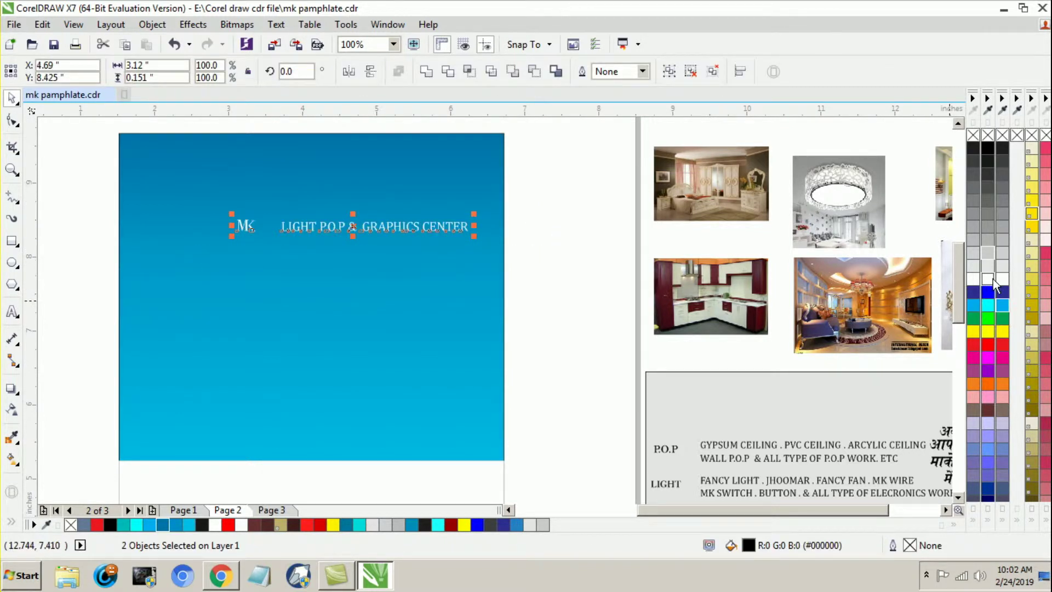
left_click(519, 278)
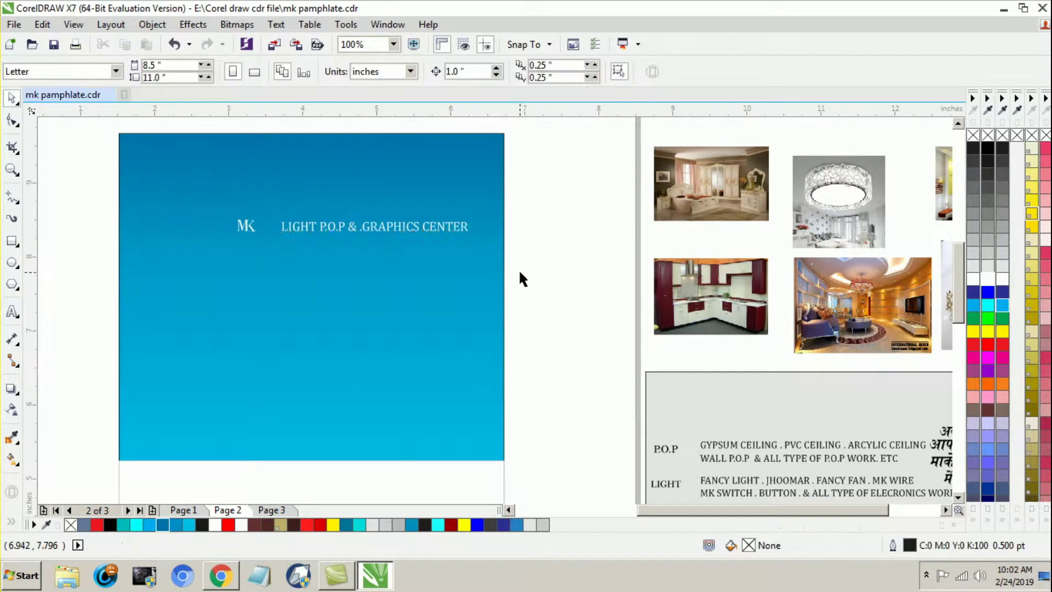
Step: Draw a polygon about 0.75 inch wide below and beside the MK logo and set it to 4 sides
left_click(12, 284)
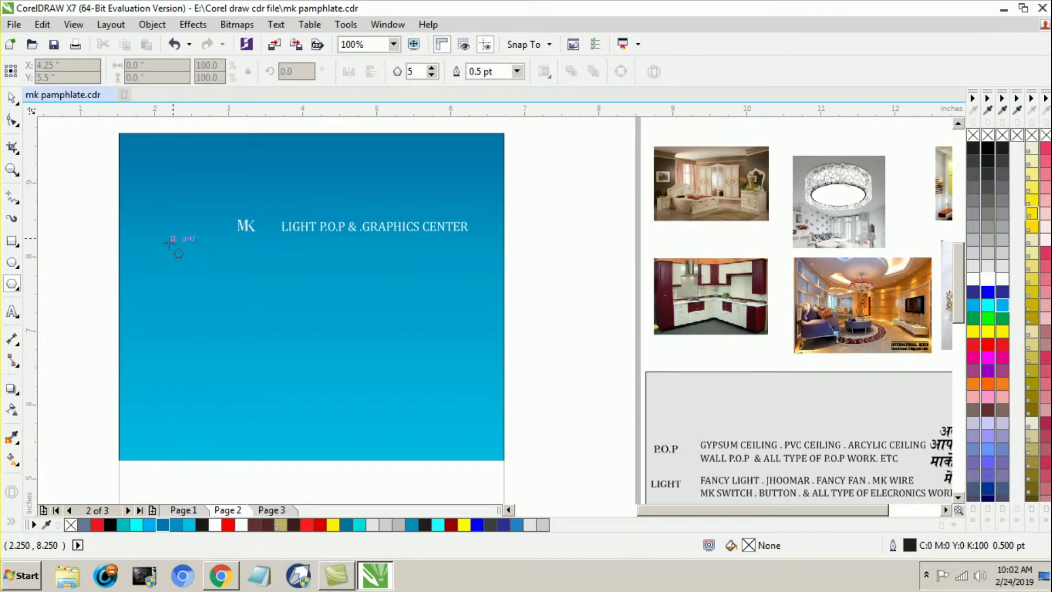
left_click_drag(171, 237, 229, 291)
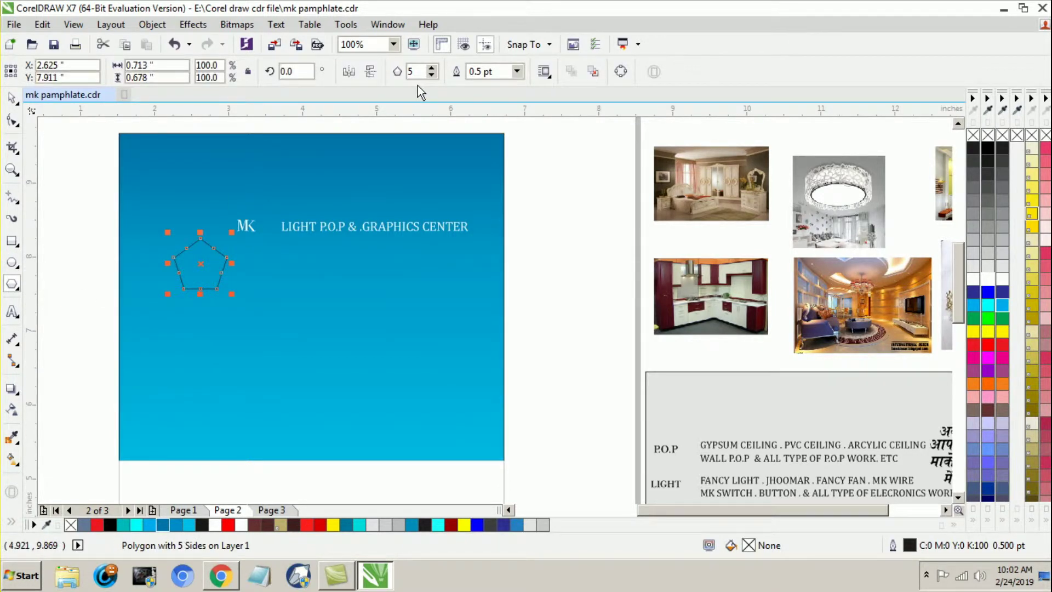
left_click(432, 75)
left_click(12, 99)
left_click(70, 210)
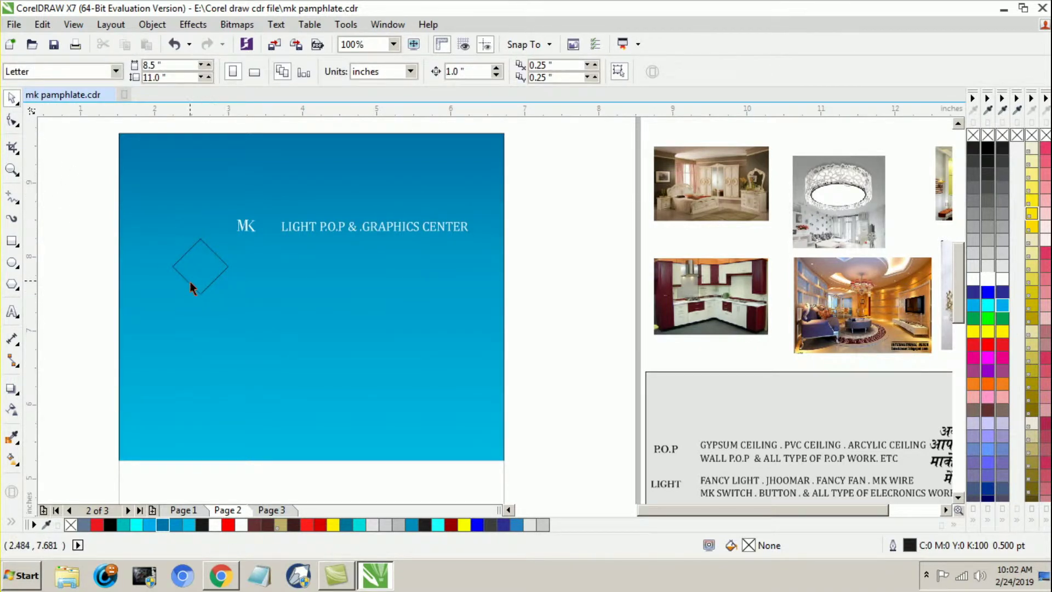
Step: Move the diamond into the blue area's upper-left corner and scale it down to about 0.641 inch
left_click_drag(209, 285, 172, 194)
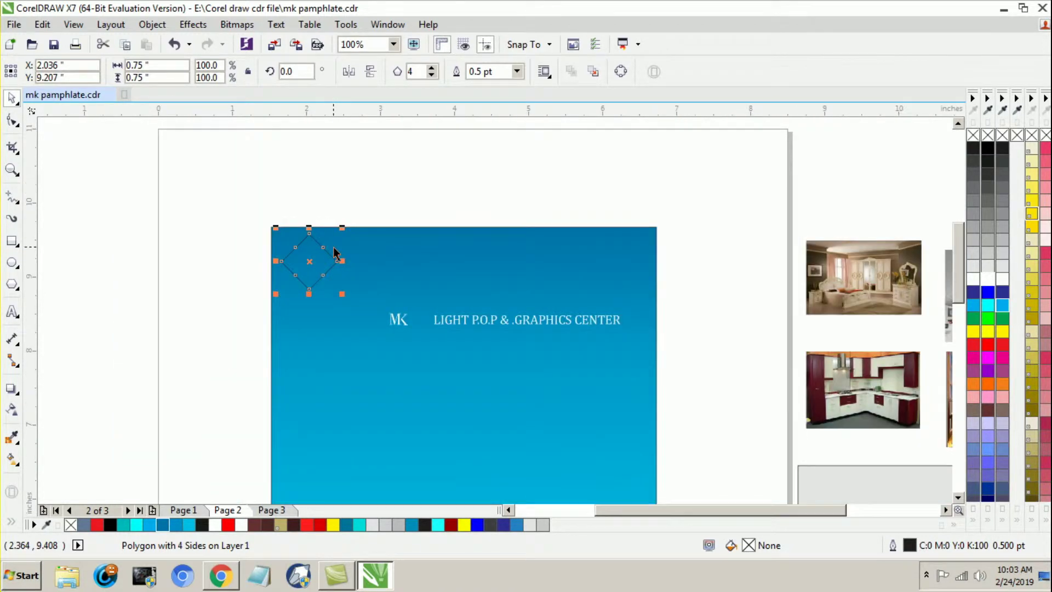
left_click(203, 278)
left_click(322, 253)
left_click_drag(343, 293, 340, 291)
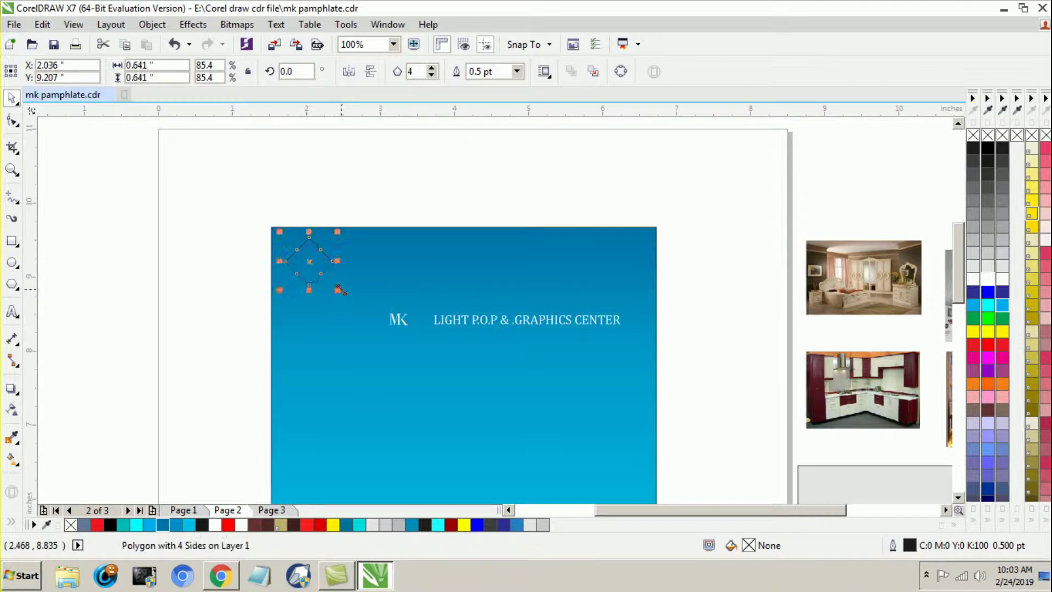
left_click(174, 268)
Step: Trim off the diamond's bottom tip using a 0.75 by 0.25 inch rectangle drawn over it, and delete that rectangle
left_click(12, 241)
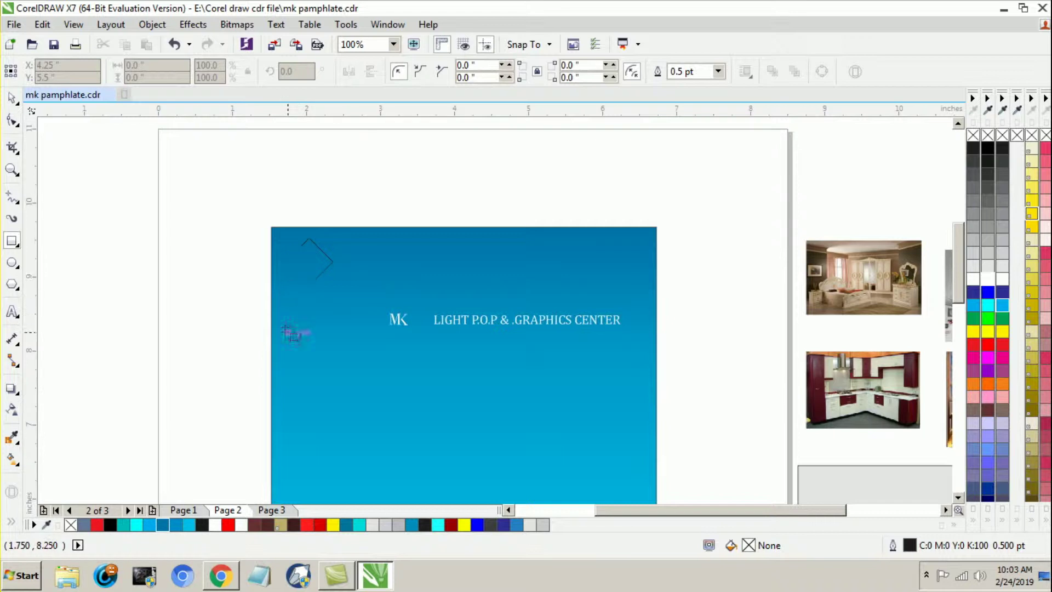
left_click_drag(288, 279, 344, 295)
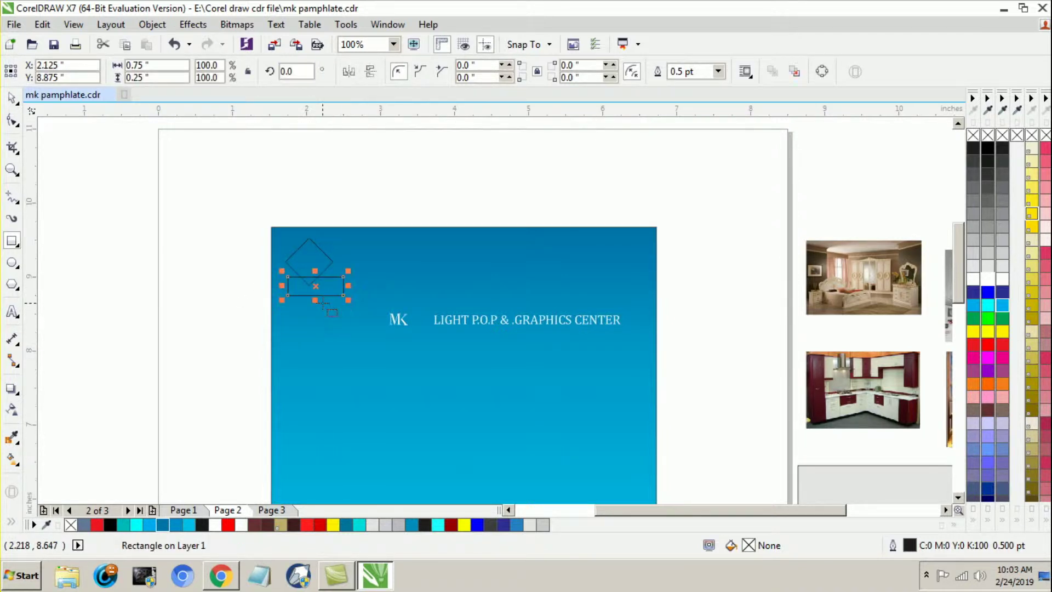
left_click(17, 96)
left_click(324, 252, "shift")
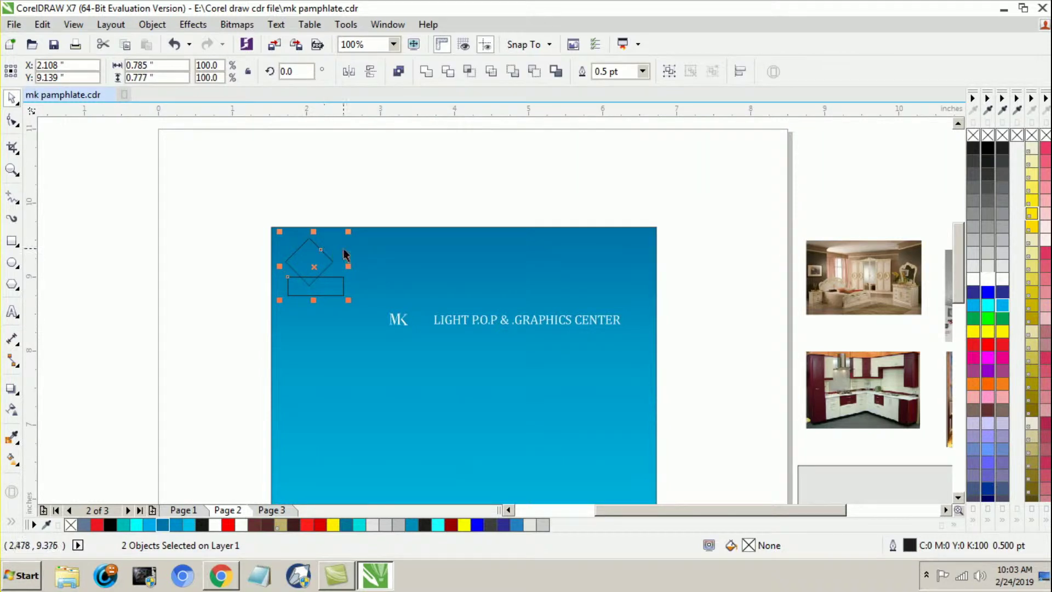
left_click(453, 73)
left_click(256, 284)
left_click_drag(343, 286, 301, 329)
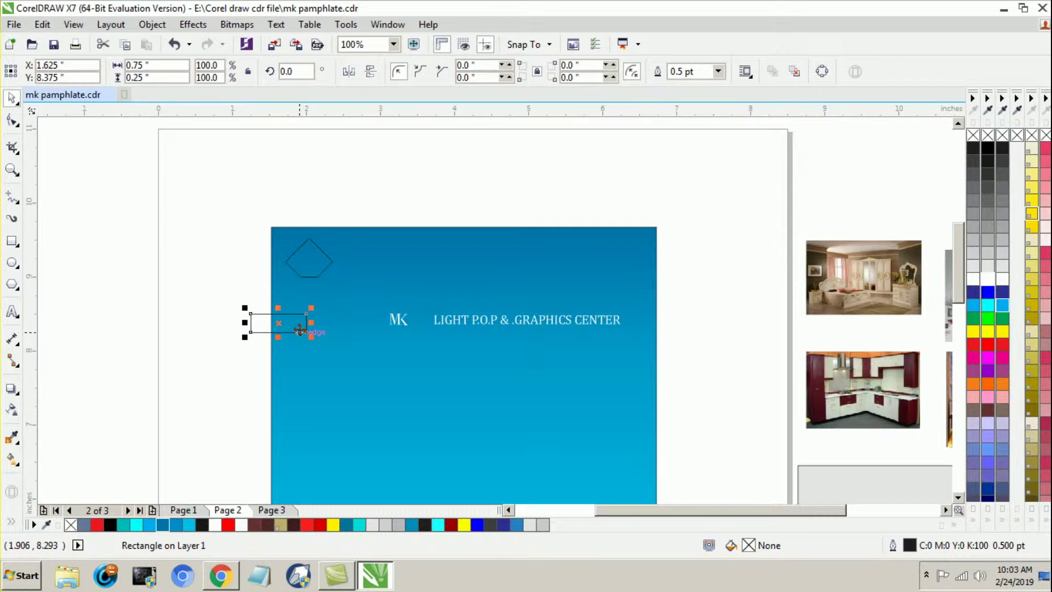
key("Delete")
Step: Break the trimmed diamond's outline apart at both corner nodes of its flat bottom edge
left_click(317, 277)
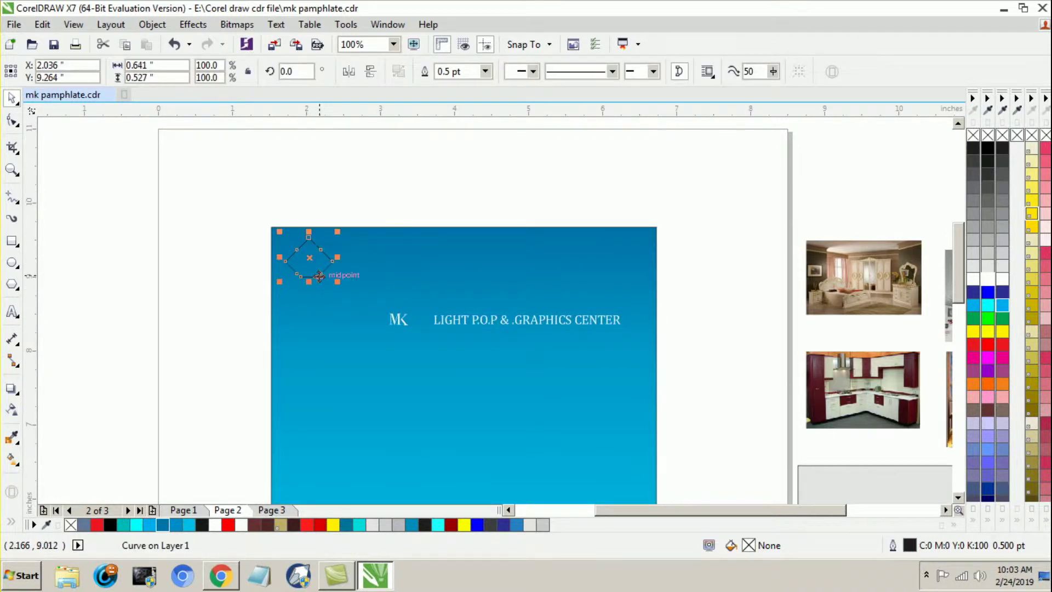
left_click(13, 121)
scroll(319, 273, "up", 2)
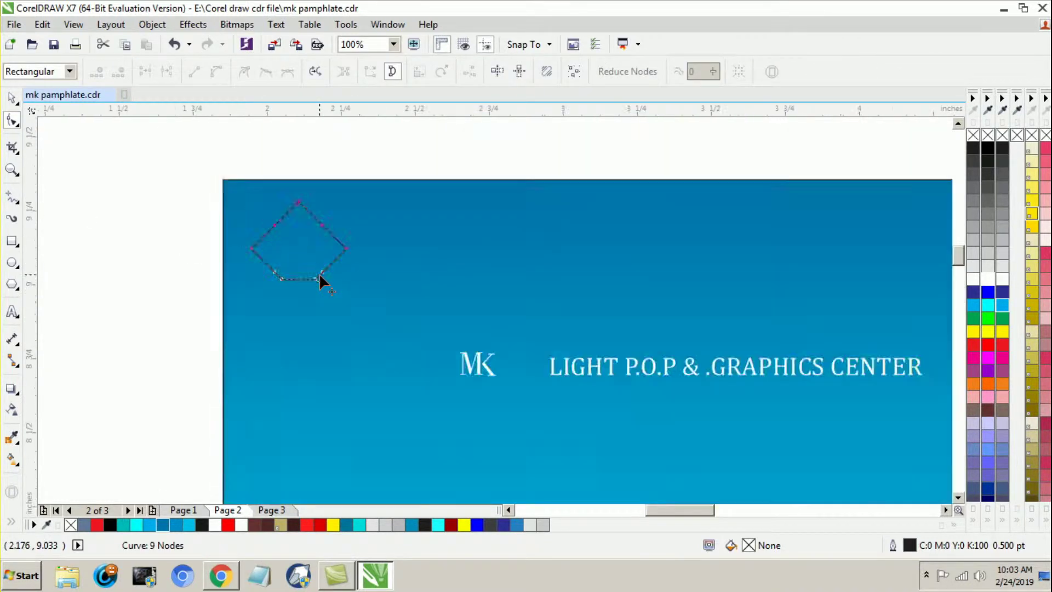
left_click(308, 283)
right_click(308, 283)
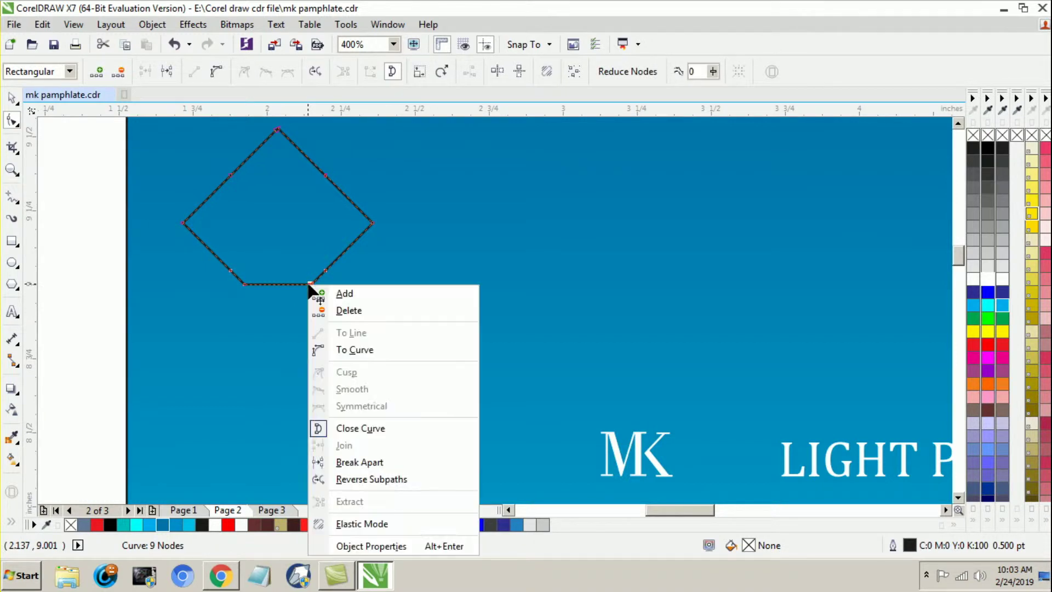
left_click(354, 463)
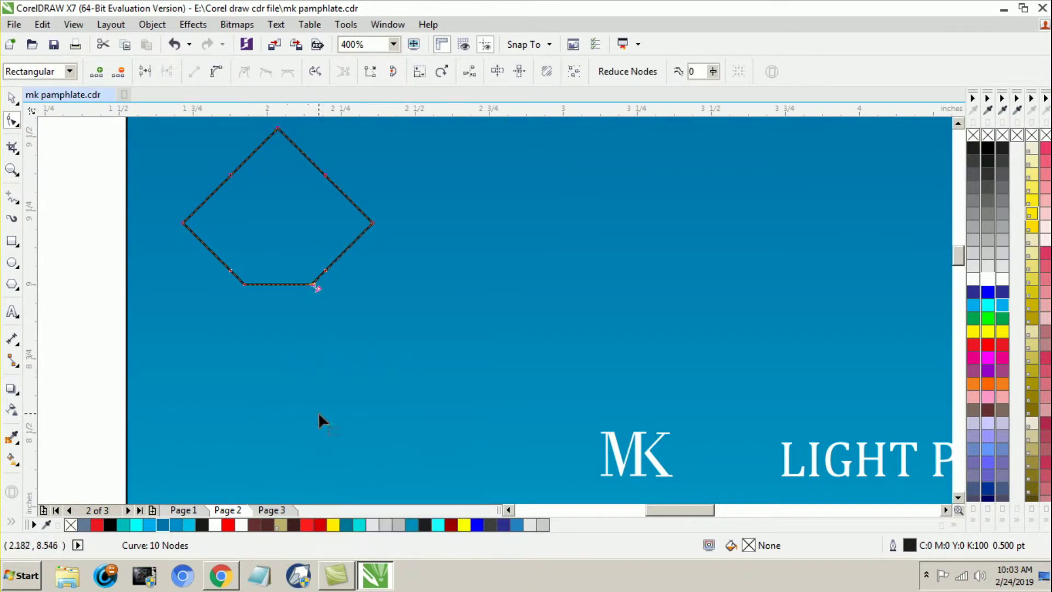
left_click(245, 283)
right_click(245, 282)
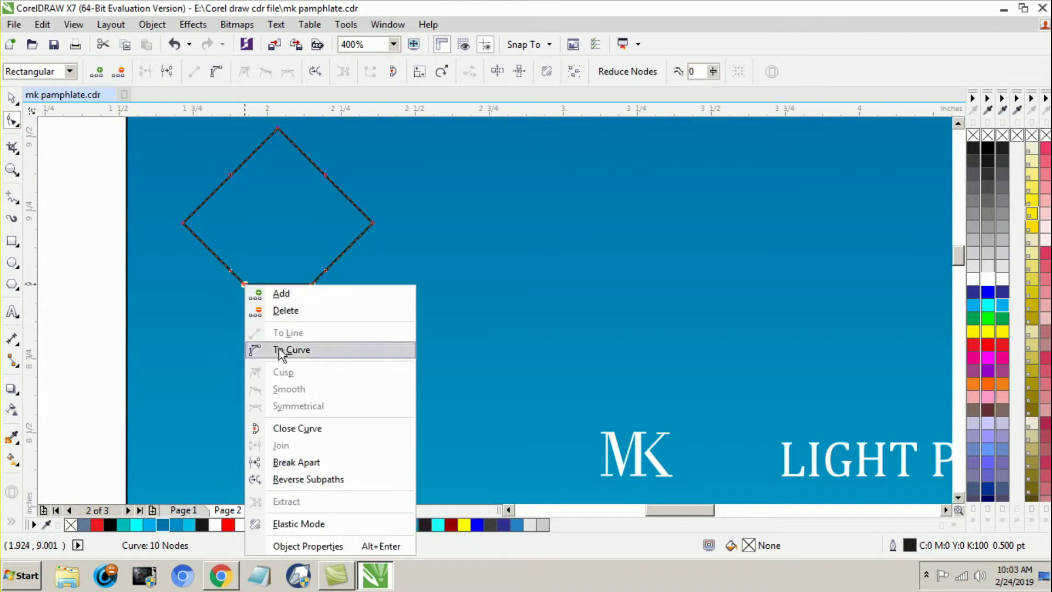
left_click(298, 463)
Step: Pull the separated bottom segment away from the diamond and delete it, leaving the outline open at the base
left_click_drag(246, 285, 262, 327)
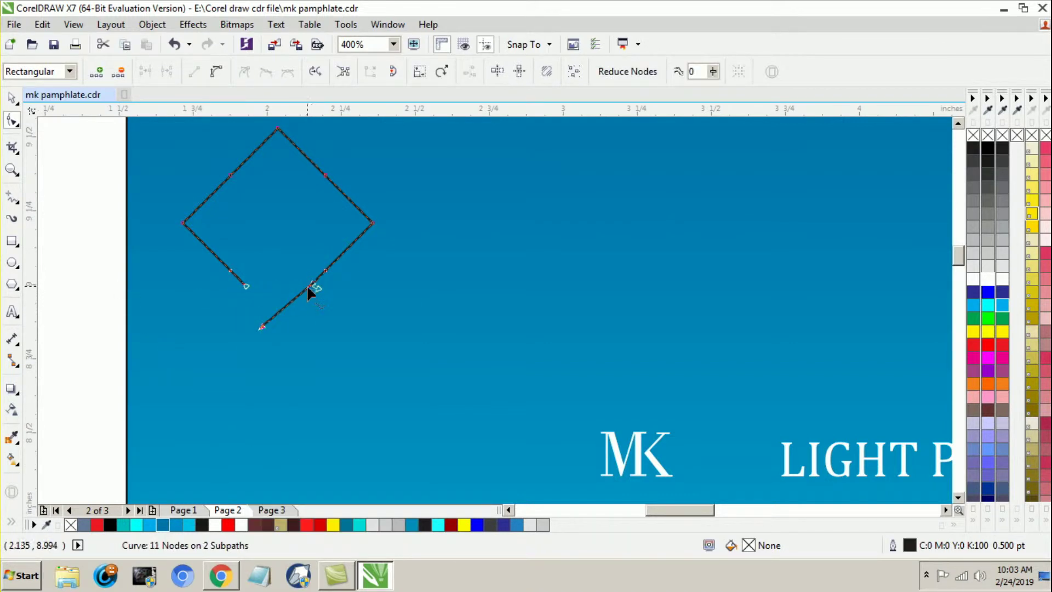
left_click_drag(316, 284, 303, 297)
key("Delete")
scroll(340, 301, "down", 2)
left_click(12, 97)
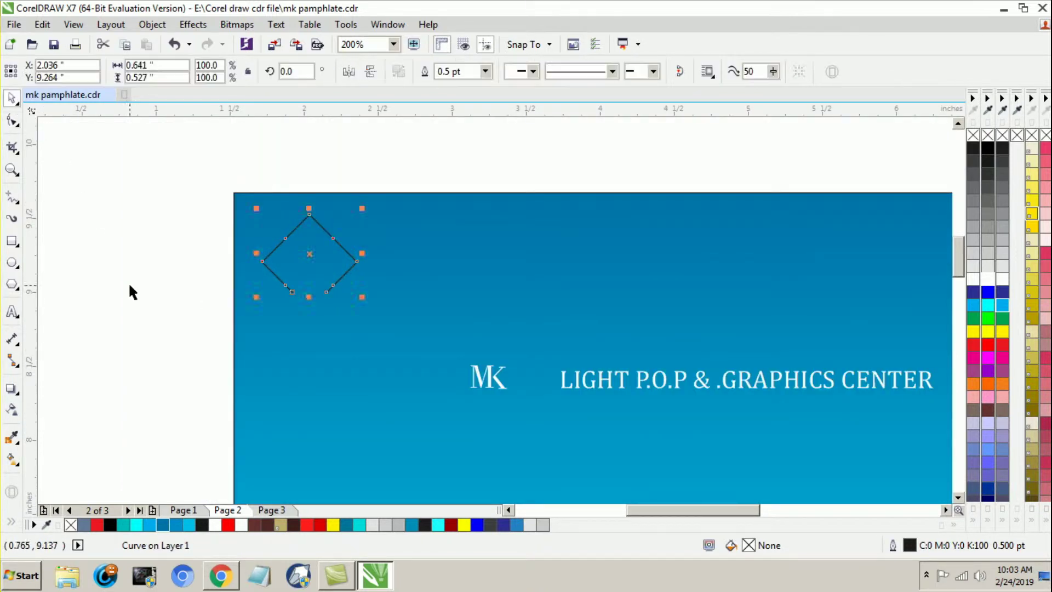
left_click(136, 291)
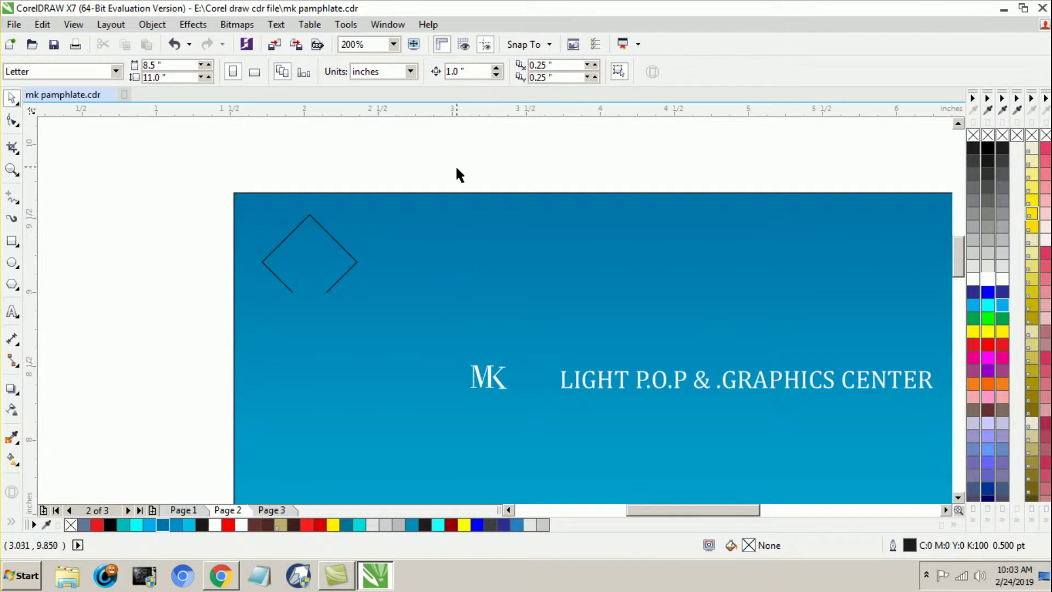
Step: Move the MK letters into the open diamond and enlarge them to about 0.344 inch wide
left_click_drag(514, 405, 316, 256)
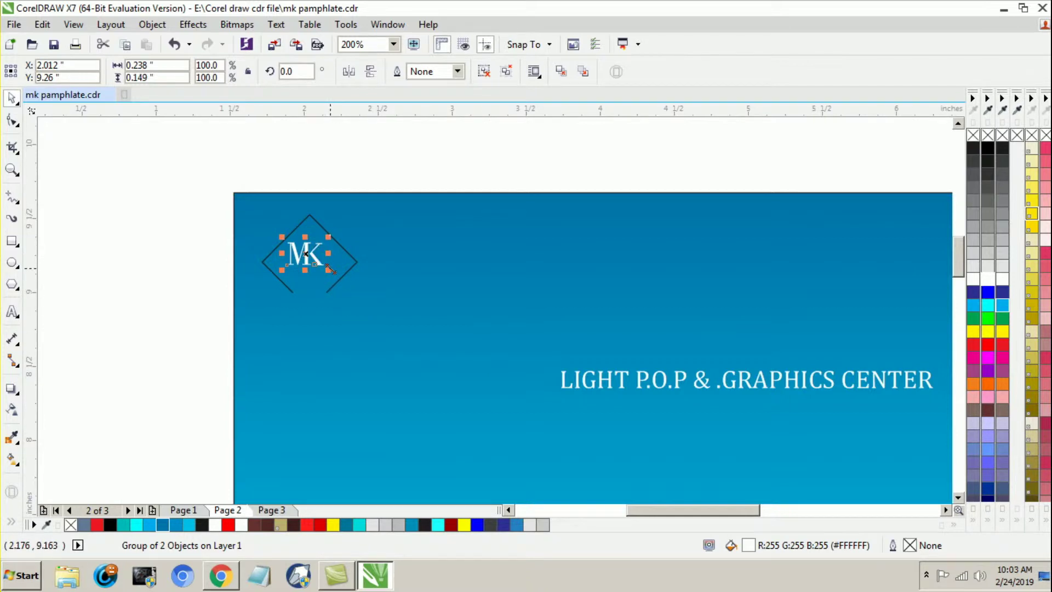
left_click_drag(328, 270, 341, 281)
key("Escape")
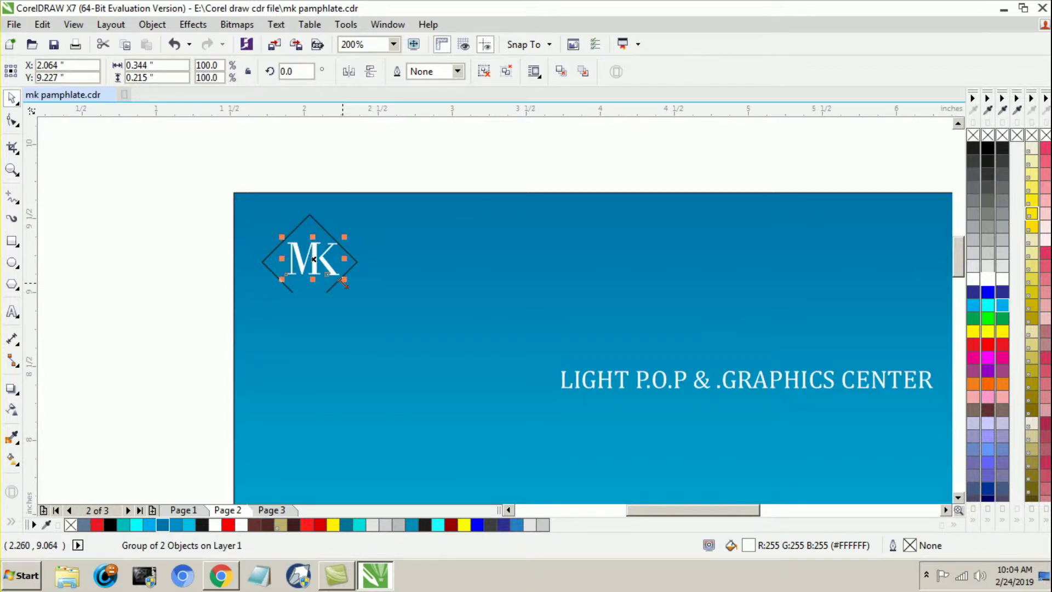
Step: Shift the MK letters slightly down and sideways to centre them within the open diamond
scroll(310, 271, "up", 1)
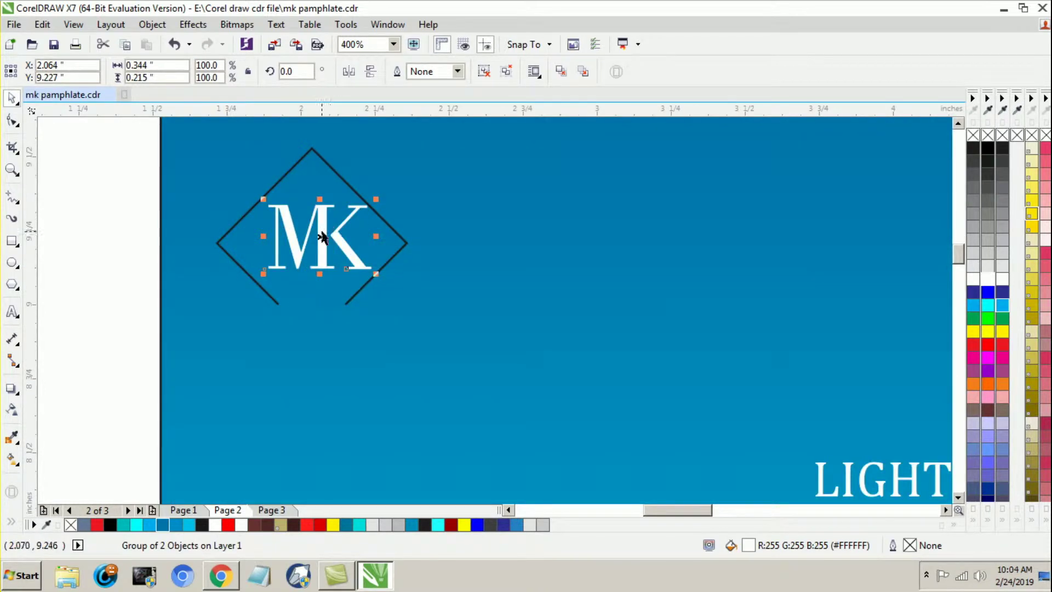
left_click_drag(320, 235, 313, 249)
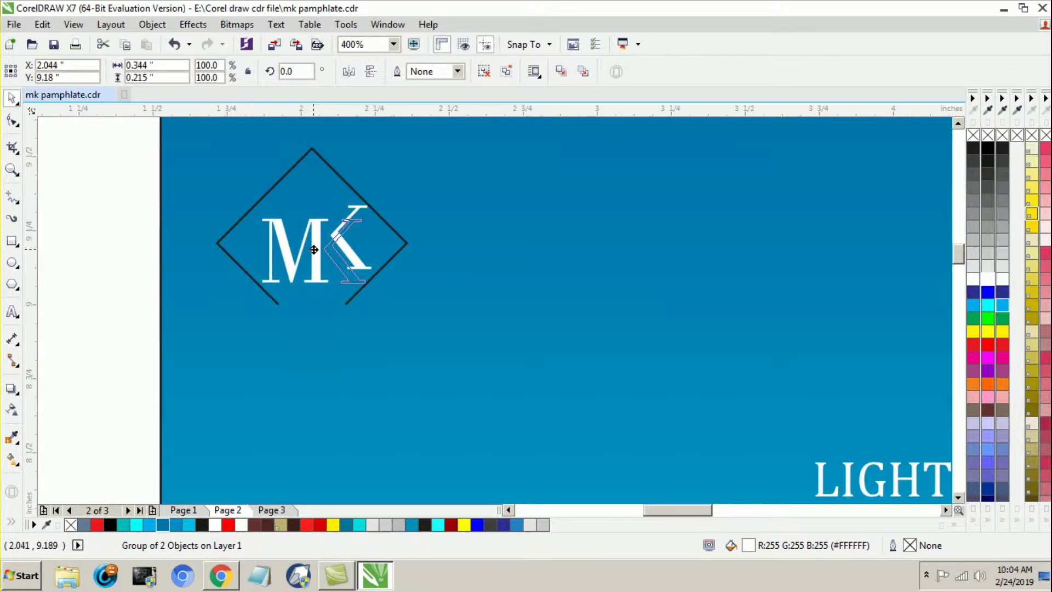
left_click_drag(313, 250, 313, 250)
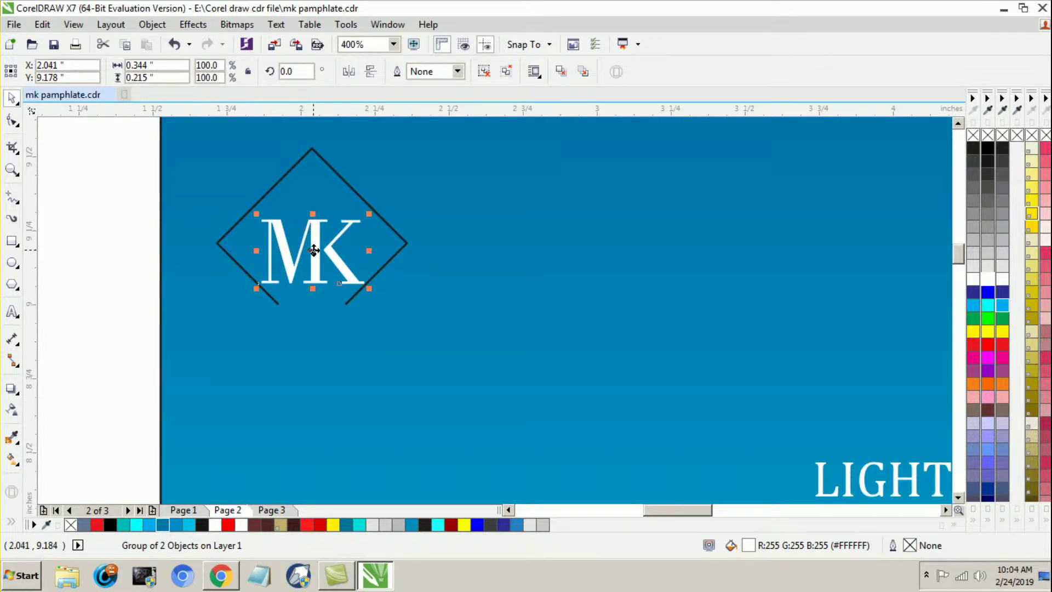
left_click(160, 225)
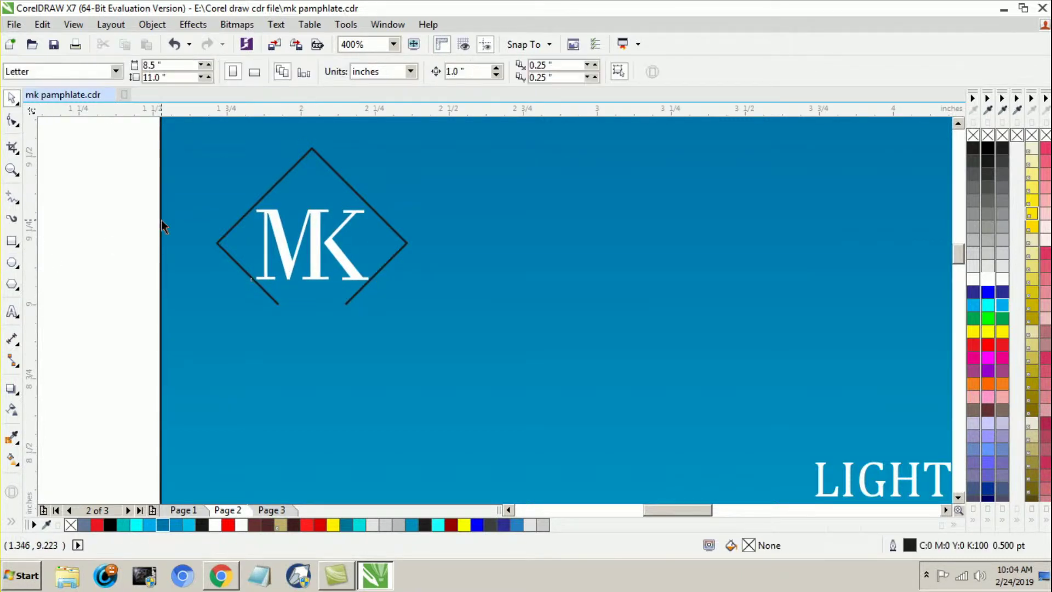
Step: Give the open diamond around the MK letters a 1.0 pt white outline
left_click(312, 148)
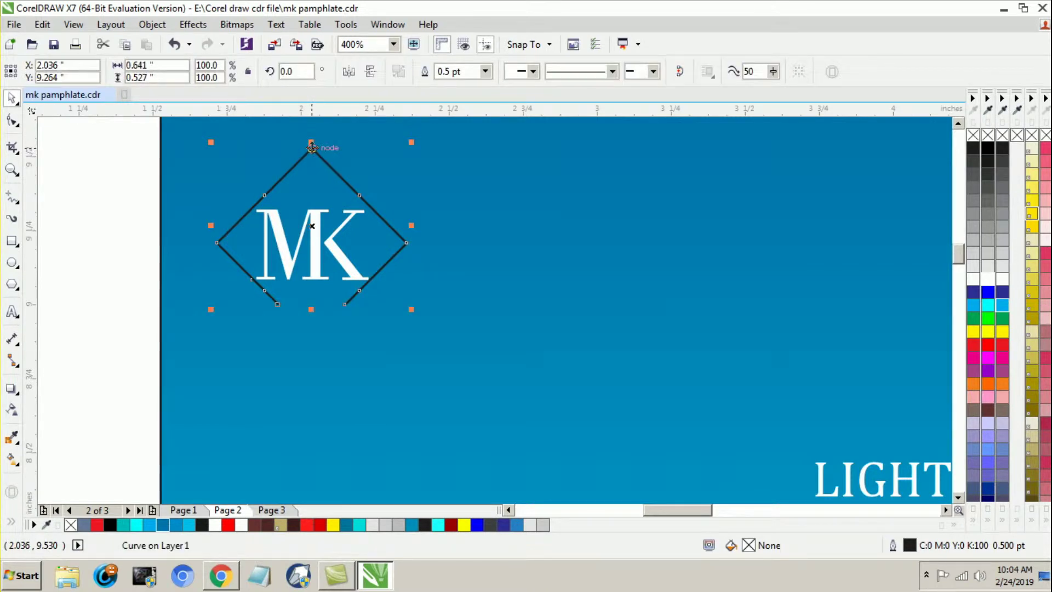
left_click(485, 71)
left_click(470, 134)
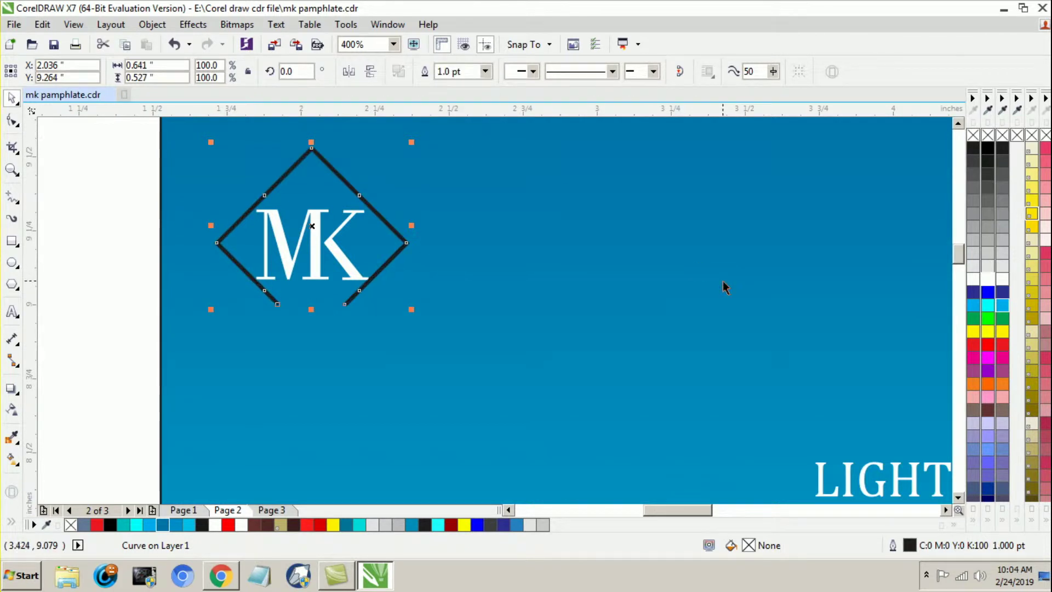
right_click(988, 279)
left_click(114, 274)
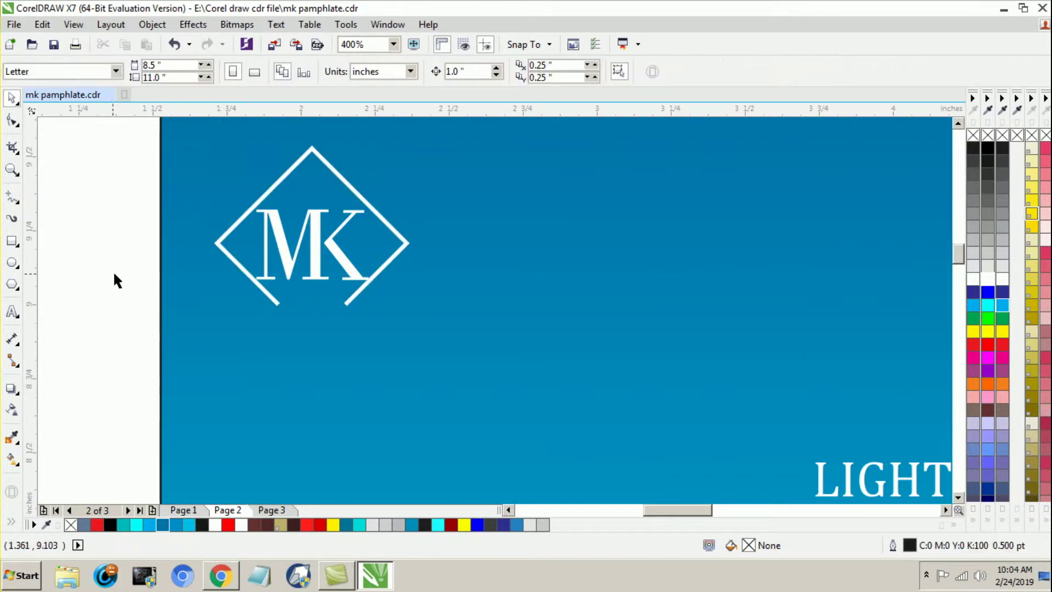
Step: Set the open diamond's outline width to 0.8 pt
left_click(360, 294)
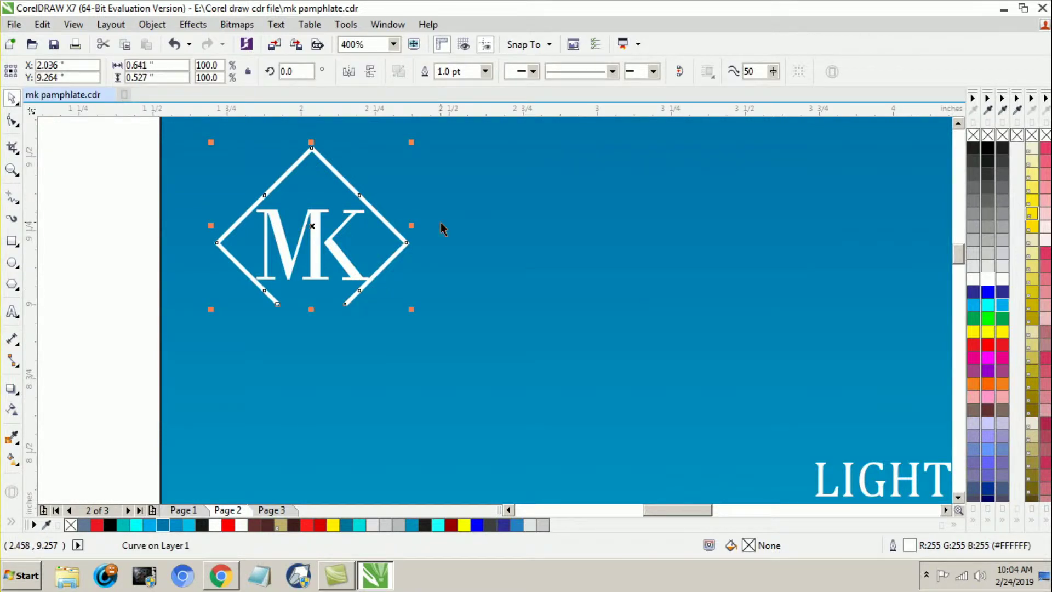
left_click(452, 71)
type("0.8")
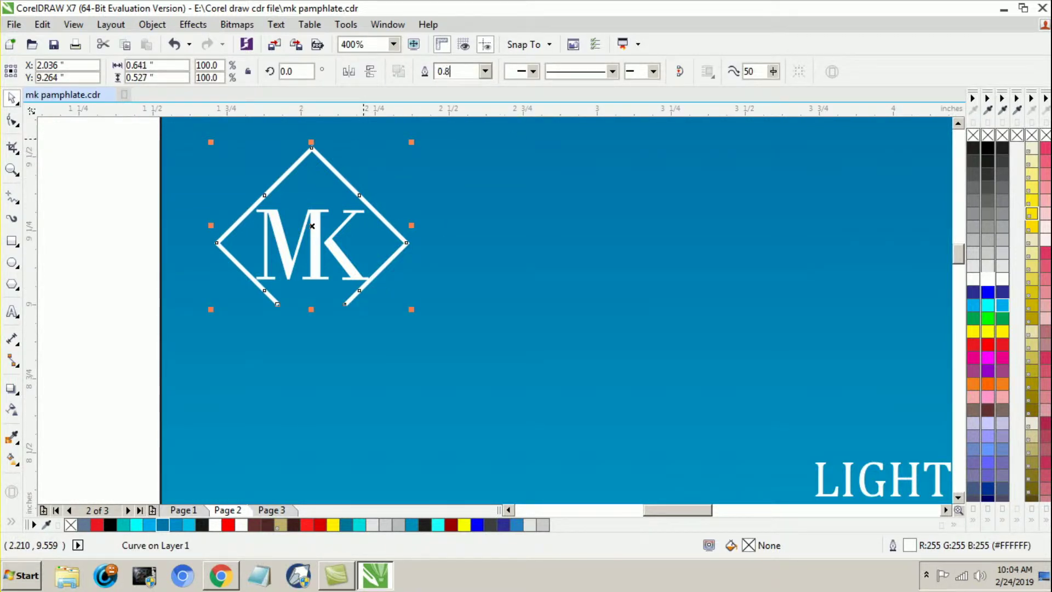
key("Return")
left_click(110, 272)
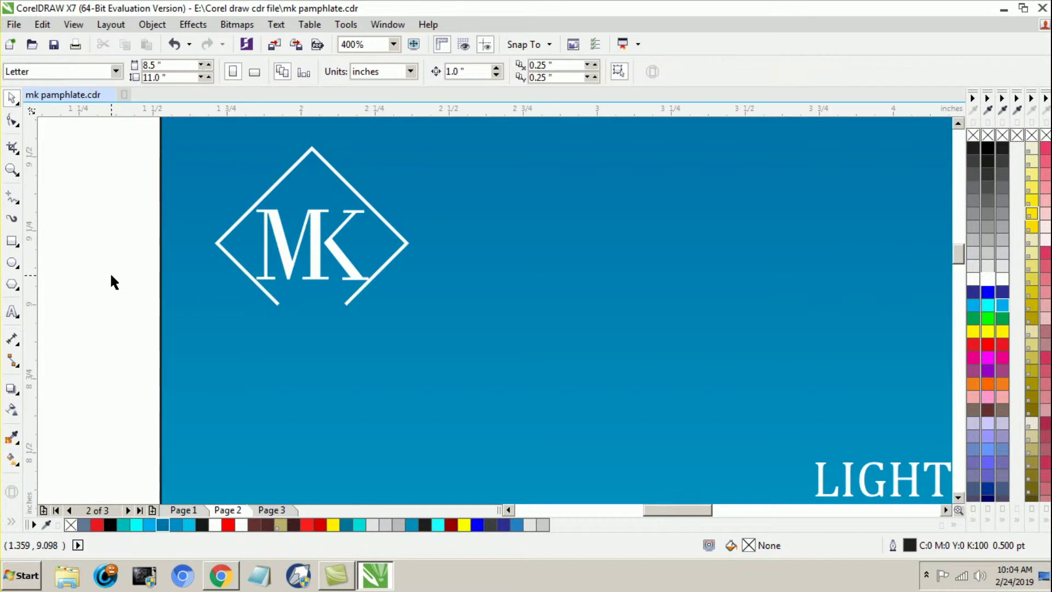
Step: Draw a horizontal line about 2.694 inches long rightward from the lower-right open end of the diamond
left_click(12, 197)
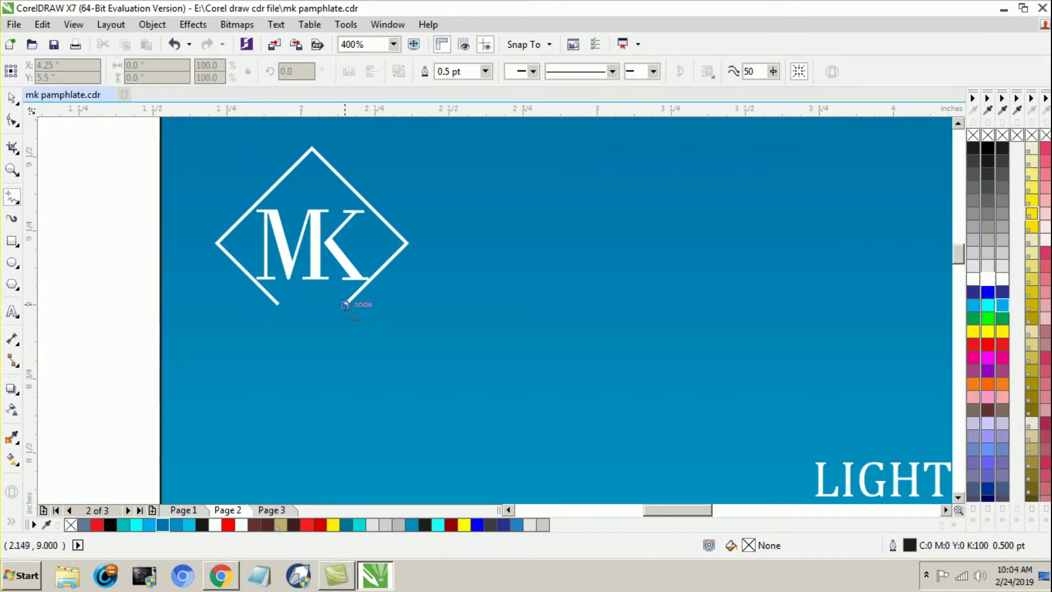
left_click(367, 305)
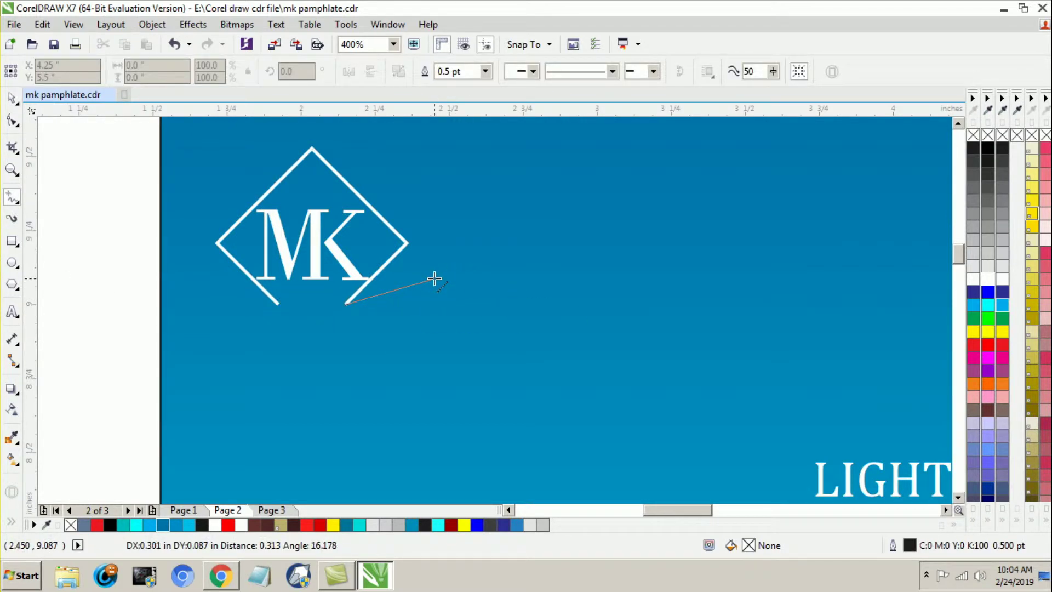
scroll(732, 300, "right", 4)
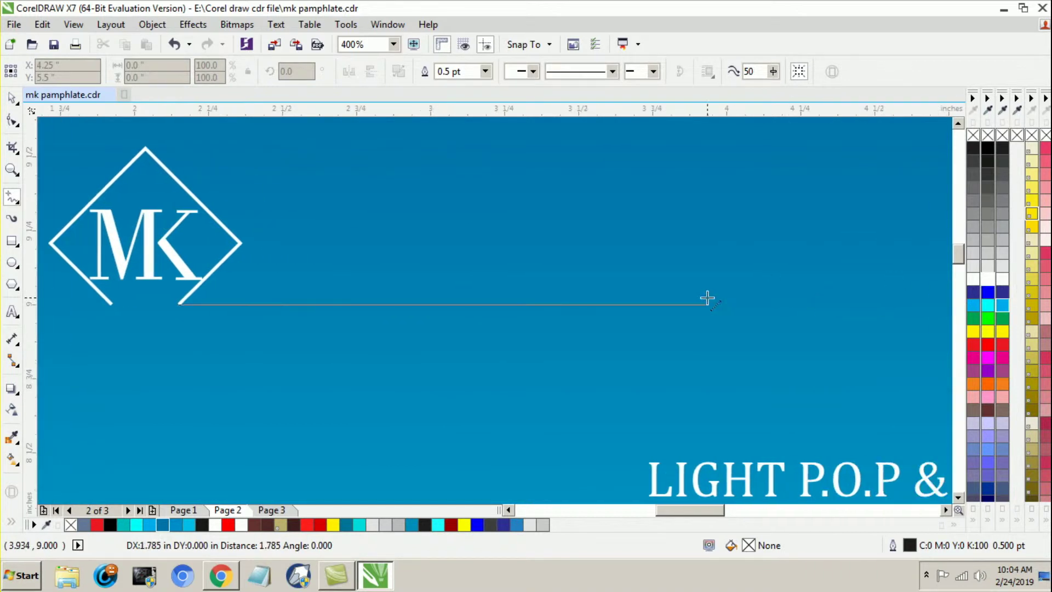
scroll(833, 285, "right", 2)
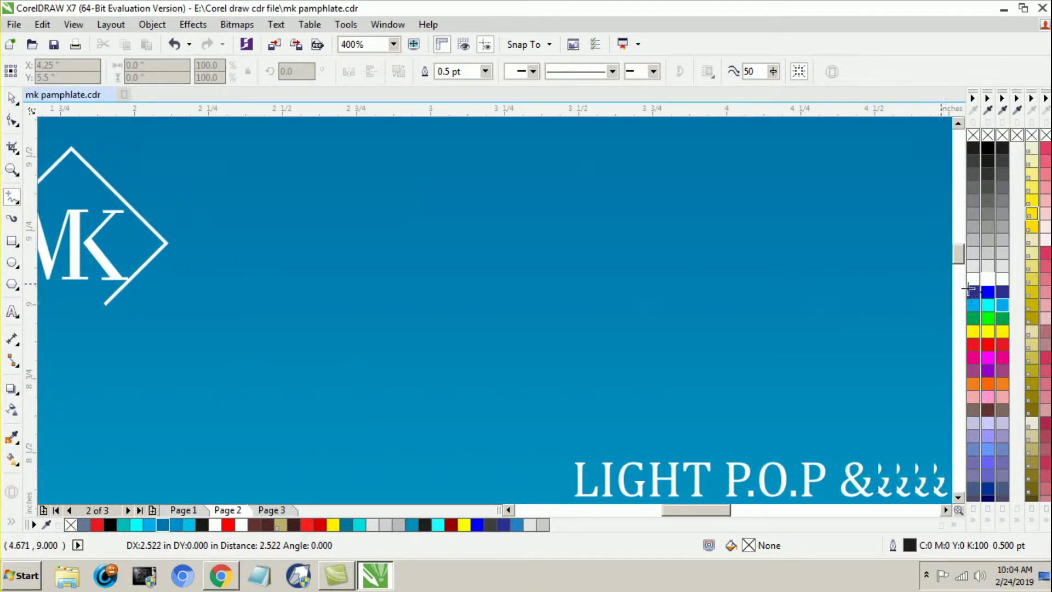
left_click(883, 286, "ctrl")
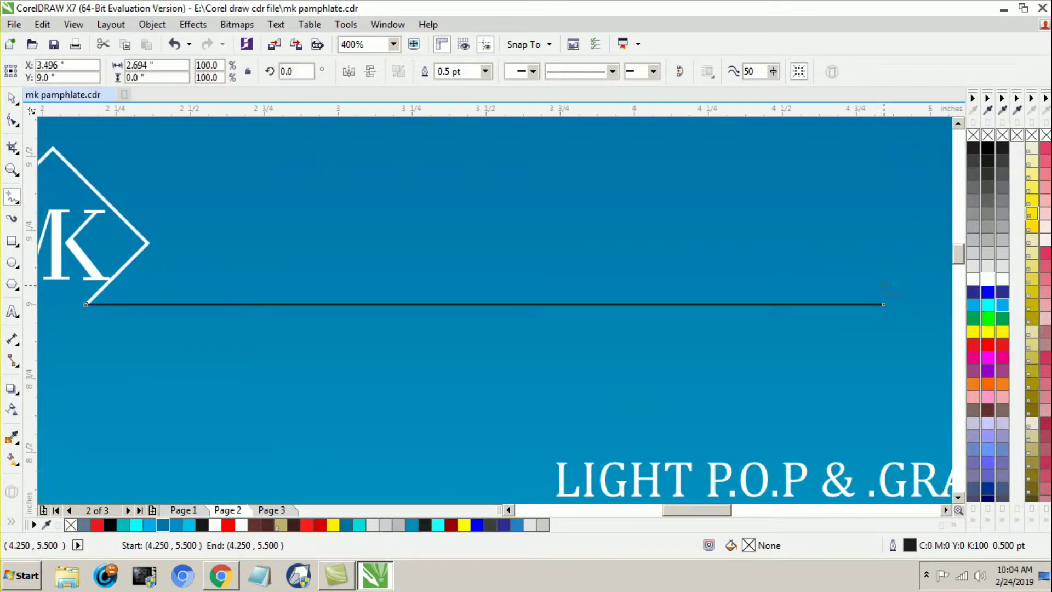
Step: Colour the horizontal line white and set its outline width to 0.8 pt
right_click(988, 279)
left_click(443, 71)
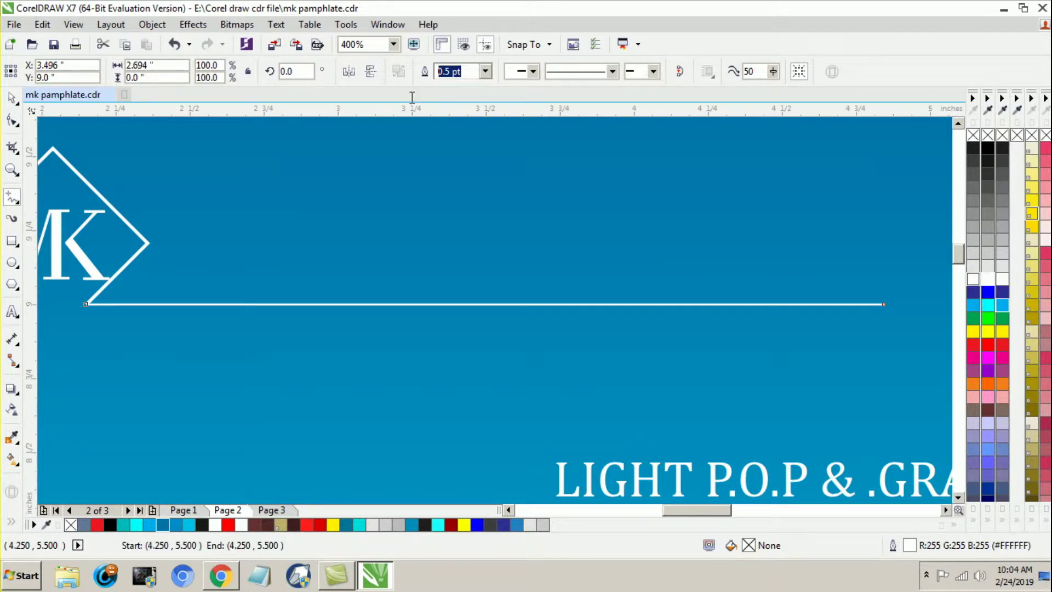
type("0.8")
key("Return")
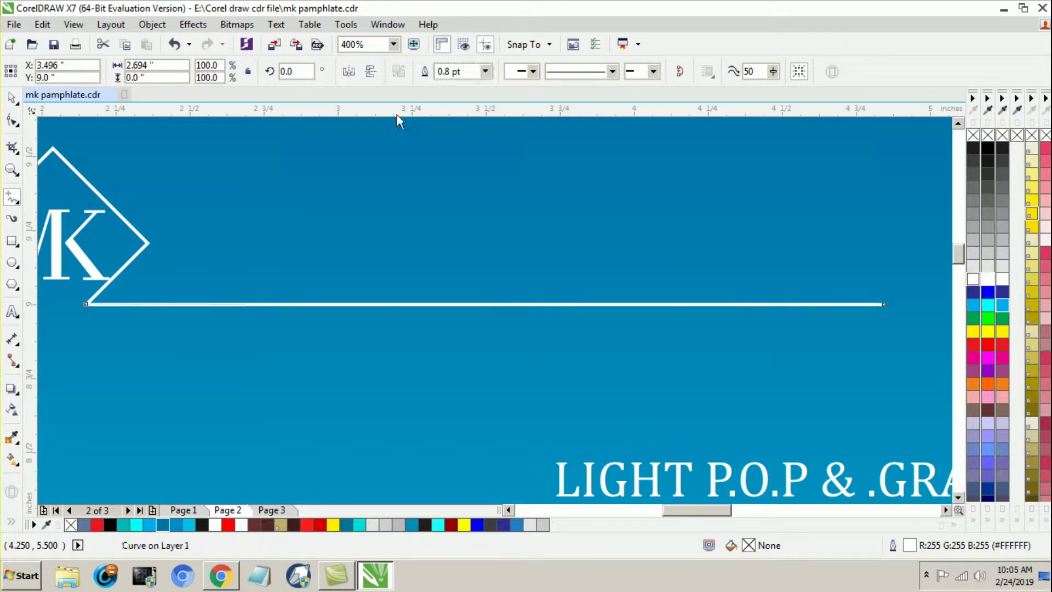
scroll(474, 226, "down", 2)
left_click(11, 98)
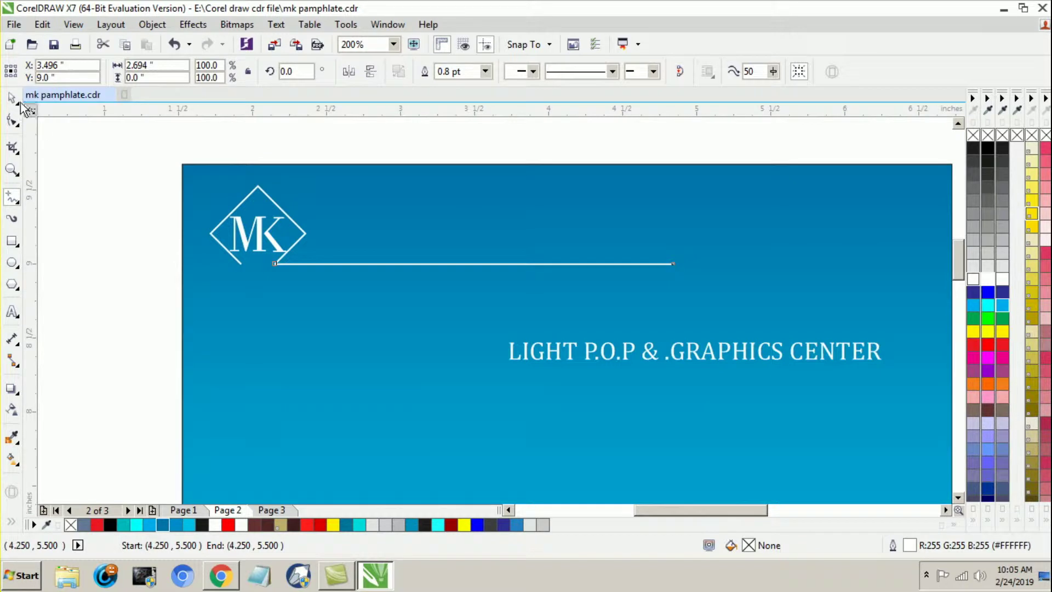
left_click(121, 271)
Step: Move the company heading beside the MK logo, just above the horizontal line, and shift it slightly closer to the diamond
left_click_drag(656, 387, 455, 286)
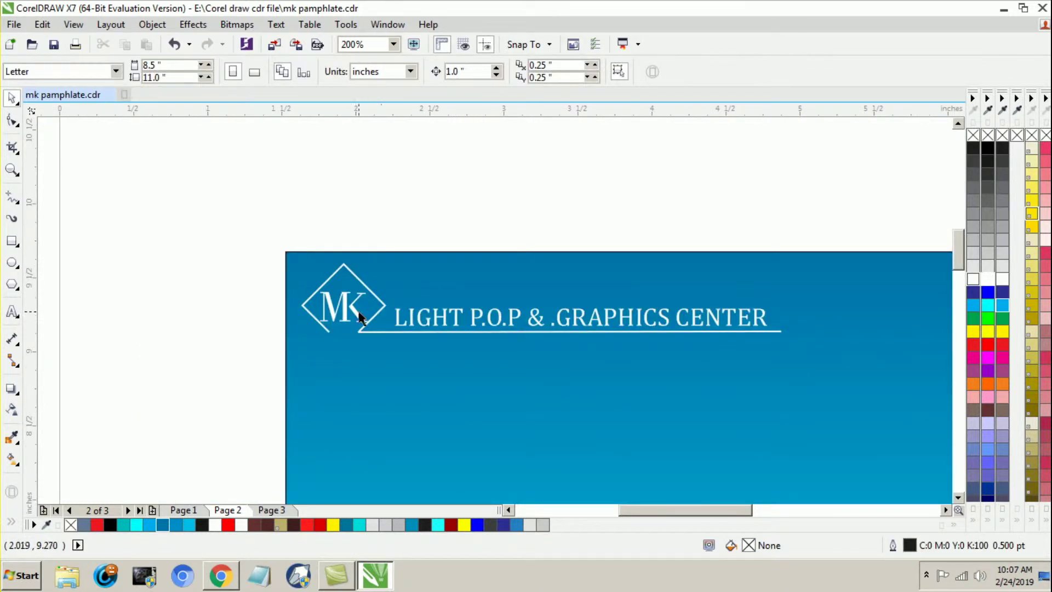
left_click(356, 308)
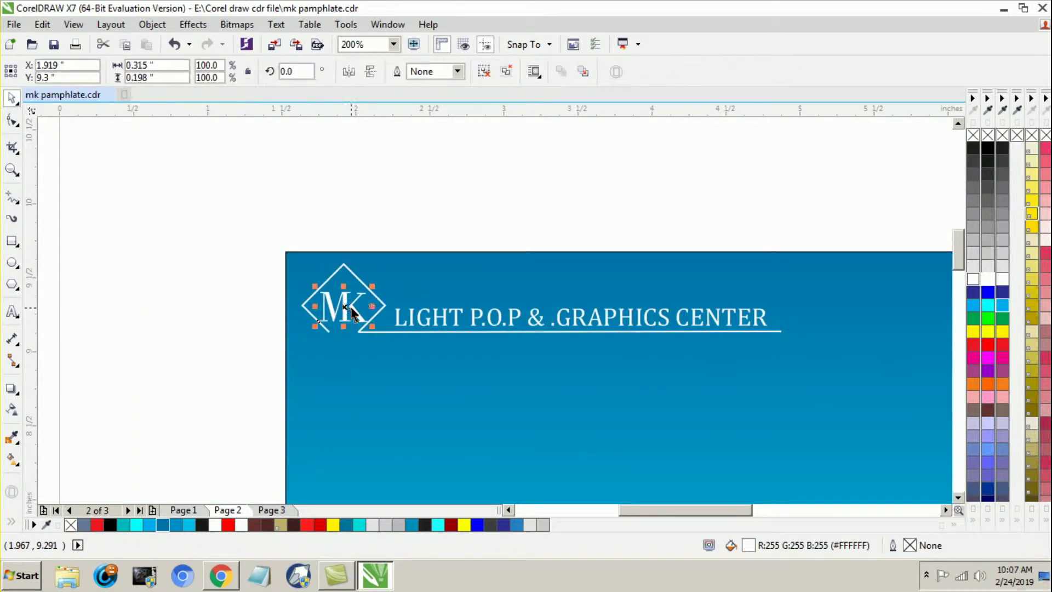
left_click(140, 394)
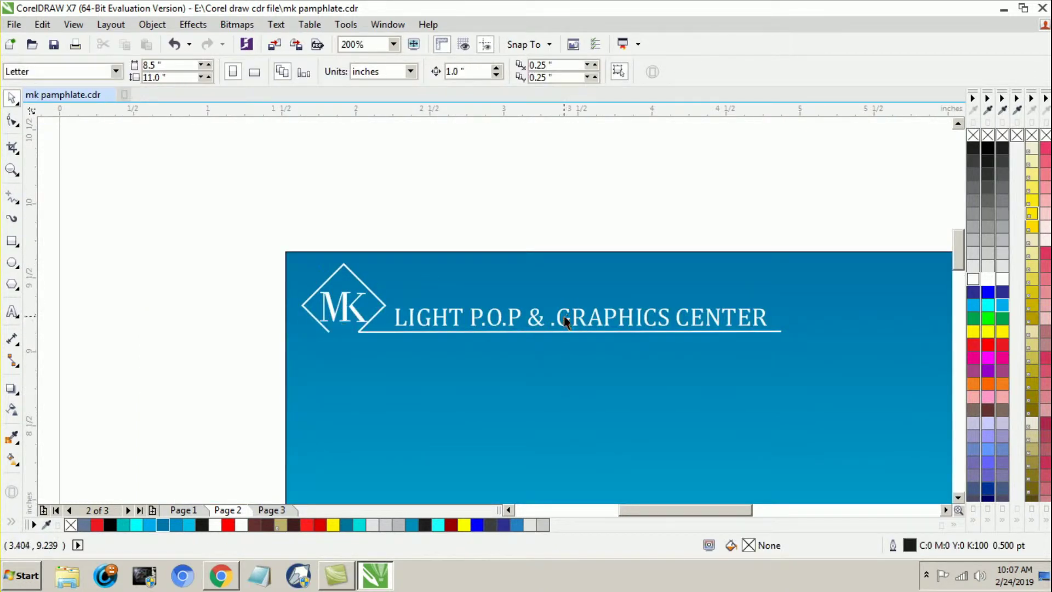
left_click(565, 319)
left_click(589, 320)
key("Left")
left_click_drag(596, 317, 605, 317)
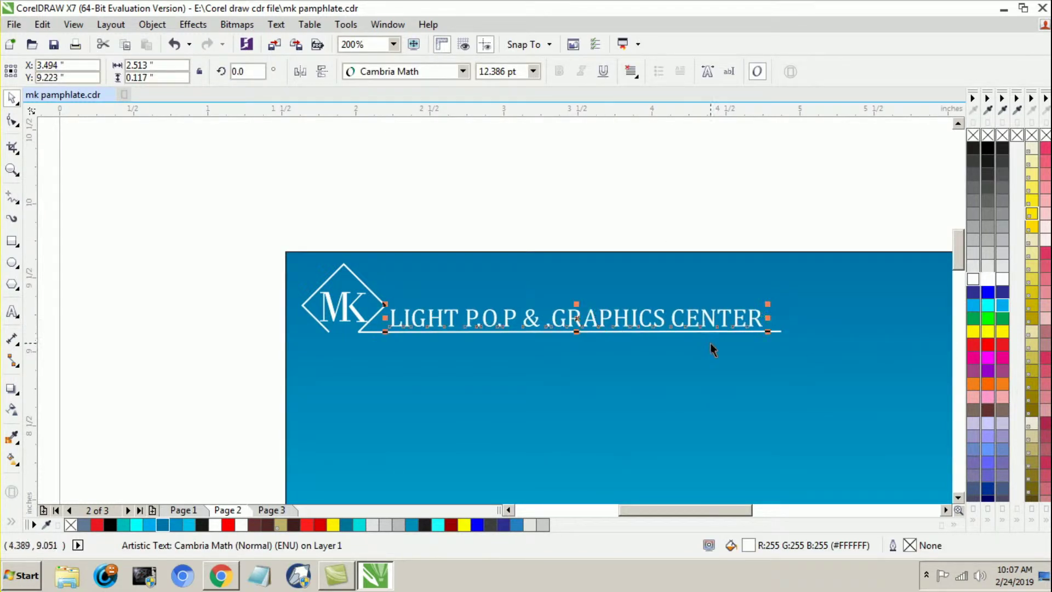
Step: Shorten the line under the company heading by moving its right end node in close to the end of the text
left_click(775, 332)
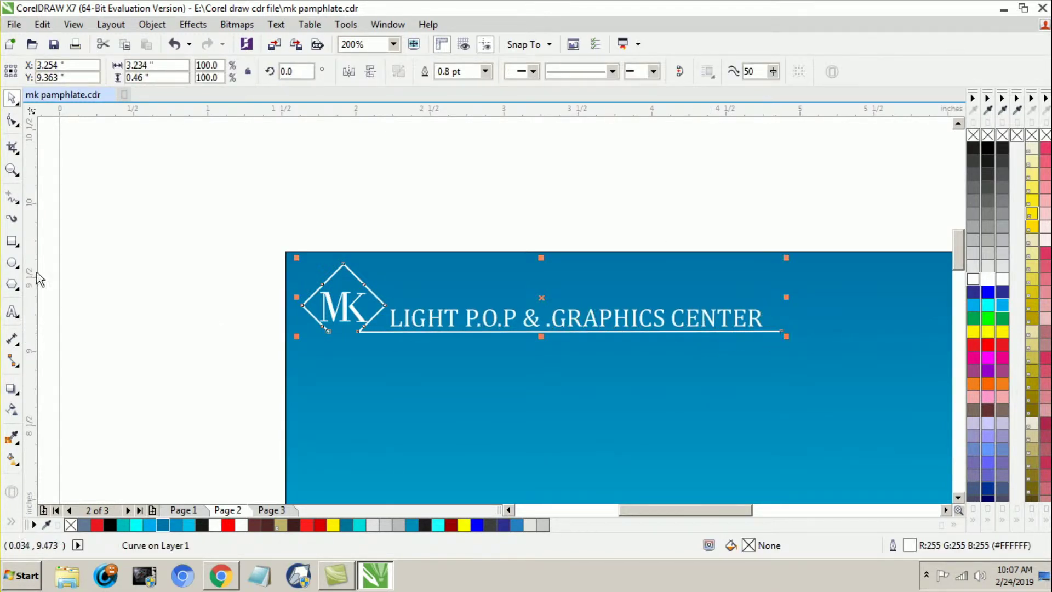
left_click(12, 120)
left_click_drag(778, 331, 771, 331)
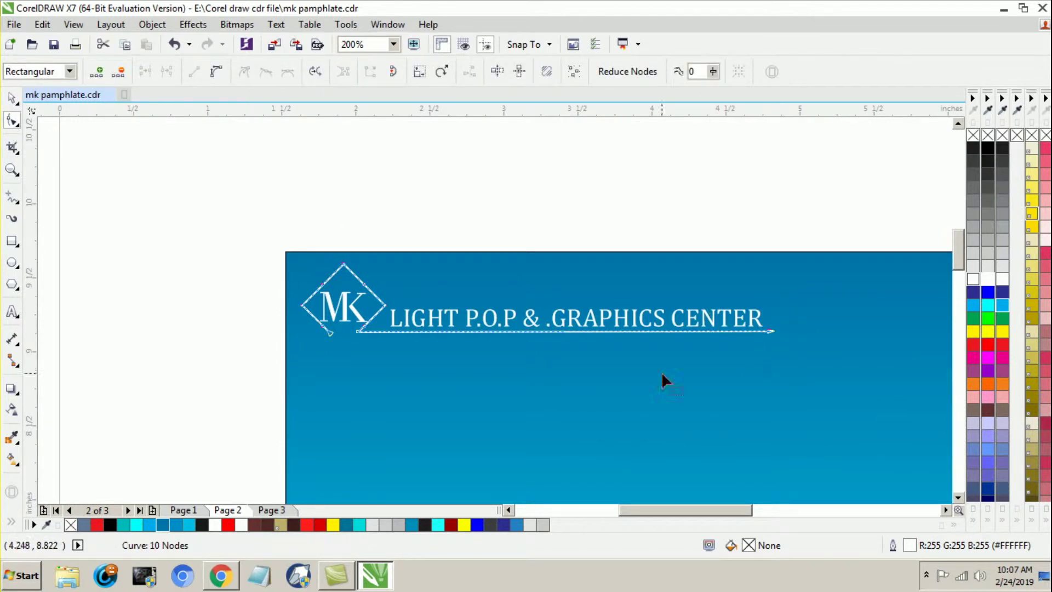
left_click(12, 97)
left_click(61, 159)
scroll(402, 251, "down", 1)
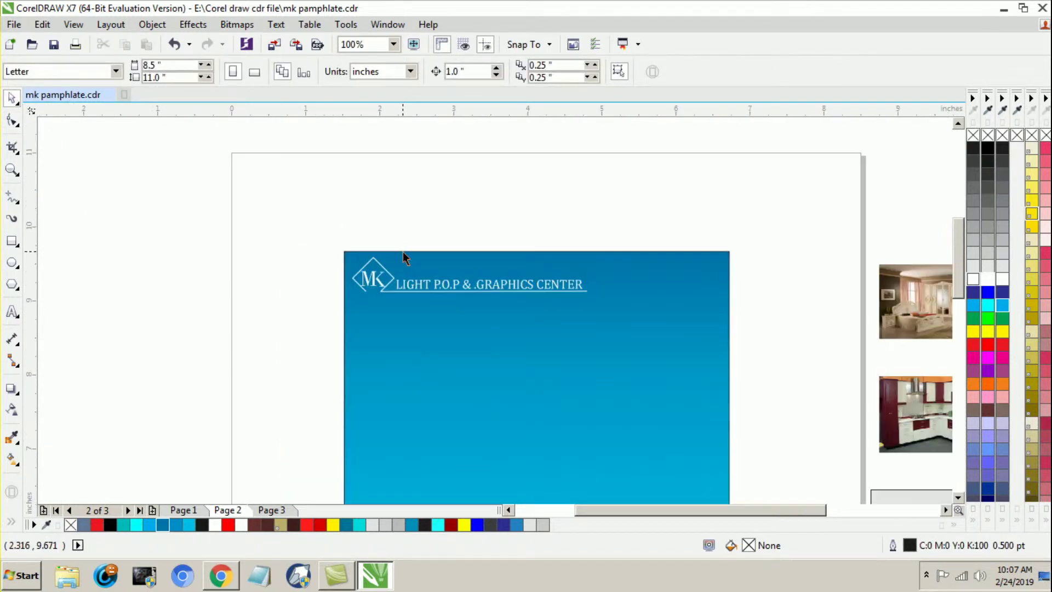
Step: Draw a polygon about 1.19 by 1.13 inches on the blue background below the logo and give it six sides
scroll(404, 254, "down", 1)
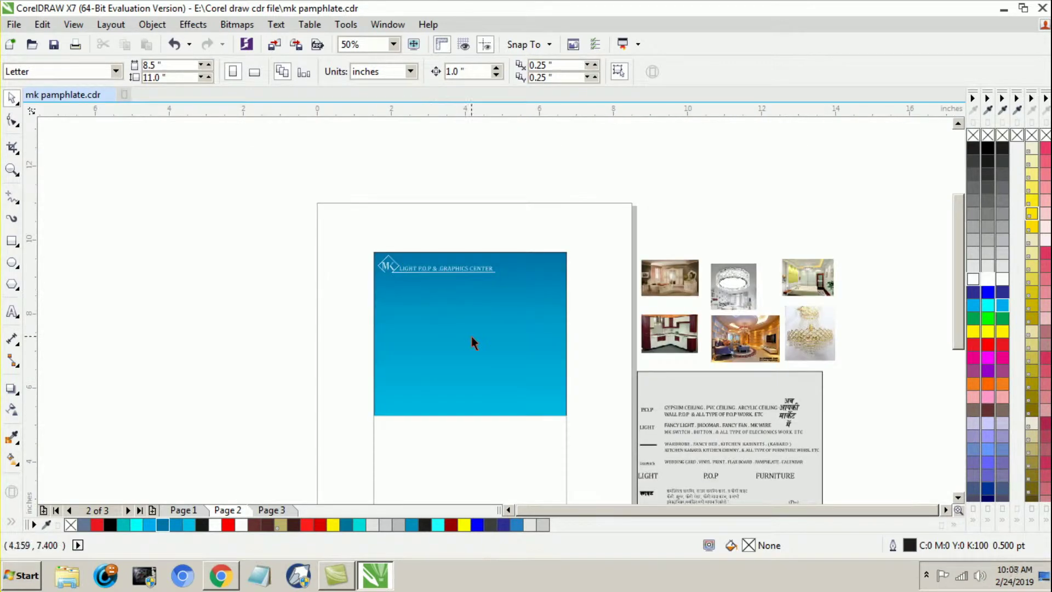
left_click(11, 284)
left_click_drag(396, 305, 442, 351)
left_click(11, 98)
scroll(386, 330, "up", 1)
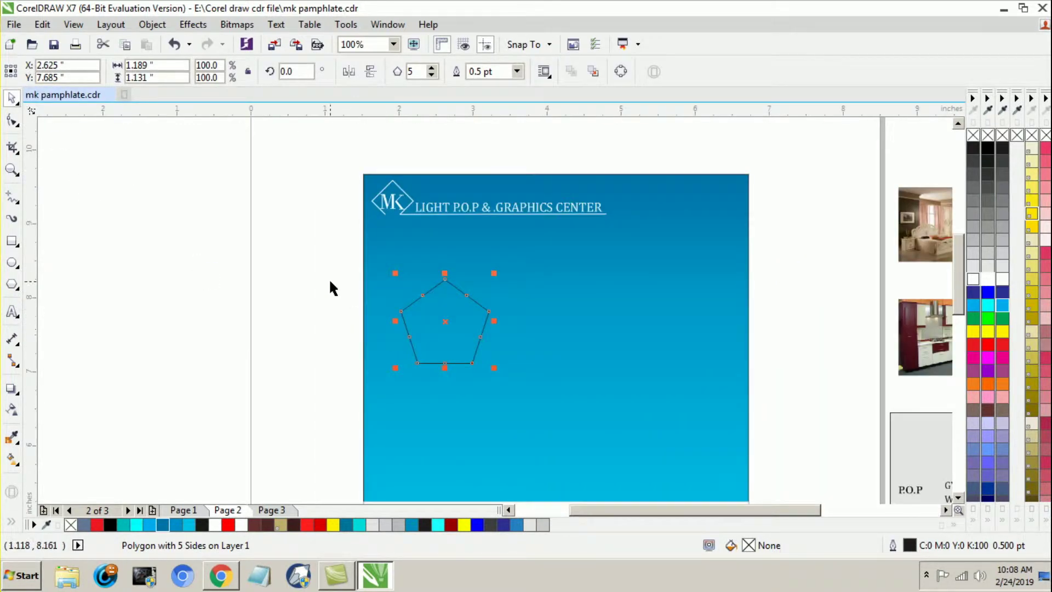
left_click(432, 69)
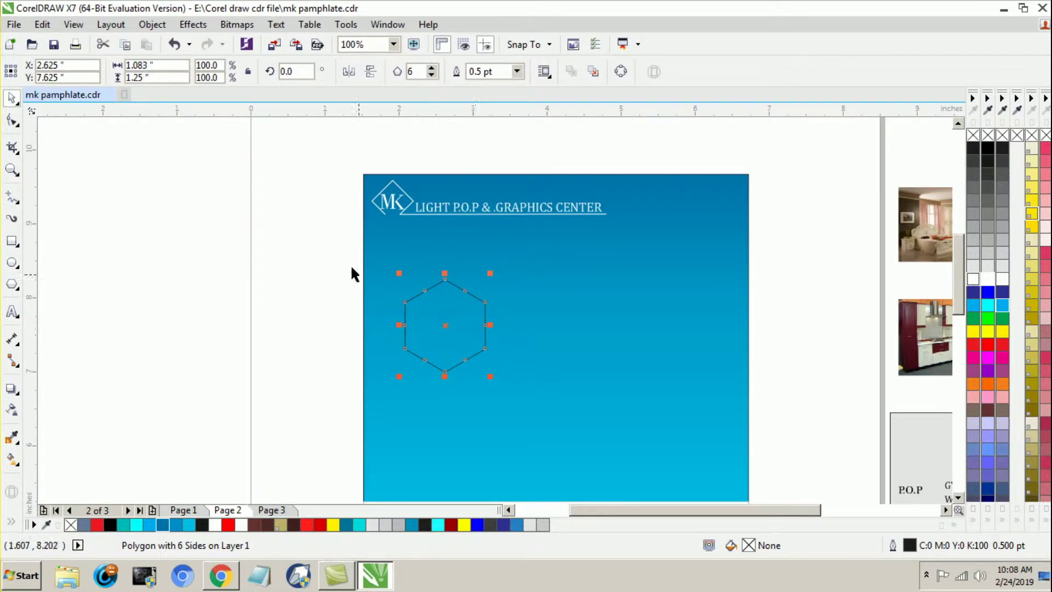
Step: Resize the hexagon to 0.5 inches wide and 0.35 inches high
left_click_drag(160, 65, 118, 82)
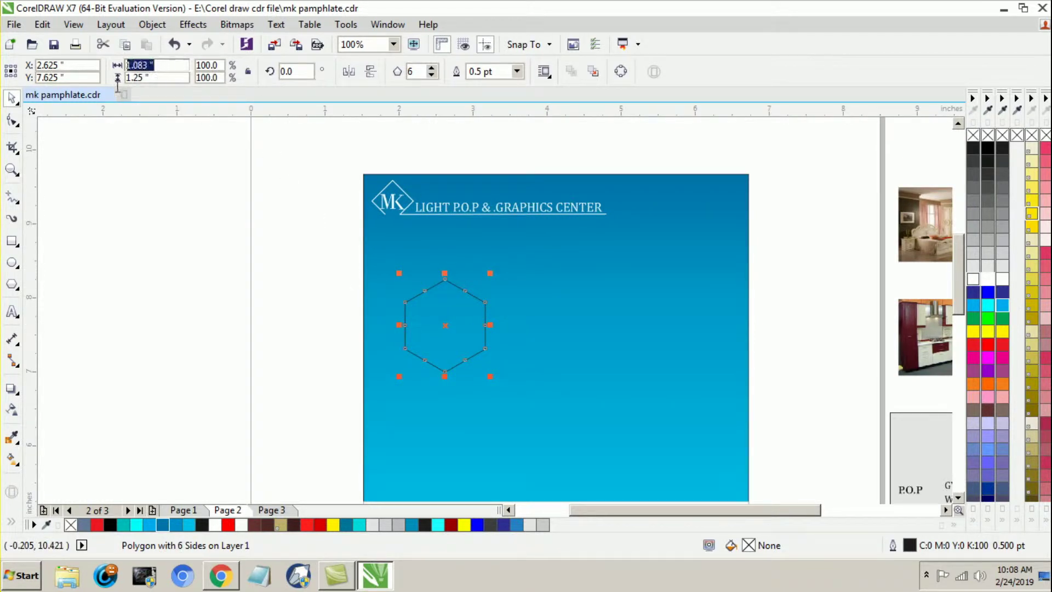
type("0.500")
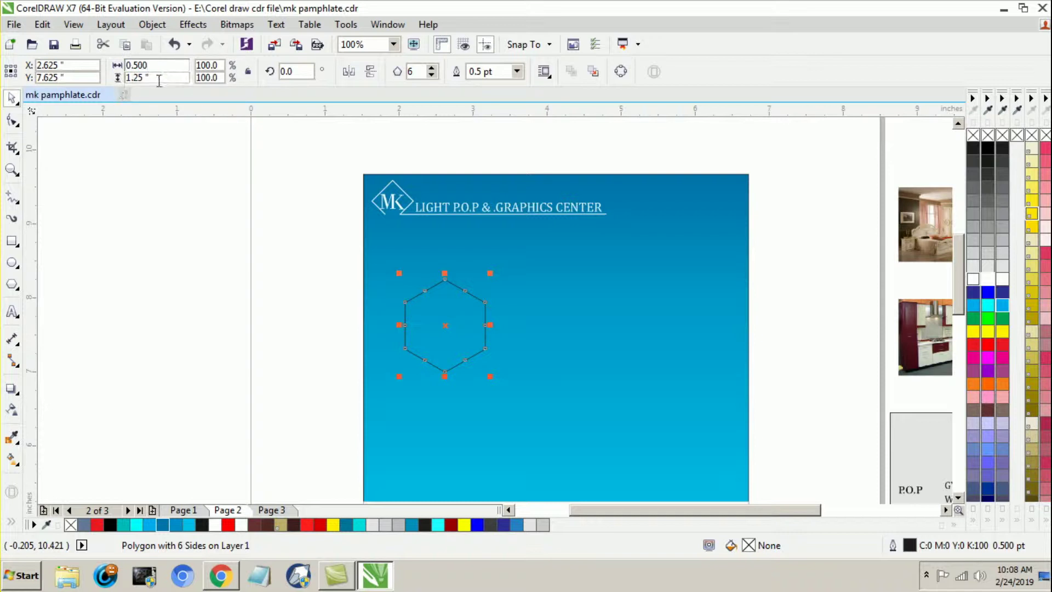
left_click_drag(186, 77, 125, 80)
type("0.350")
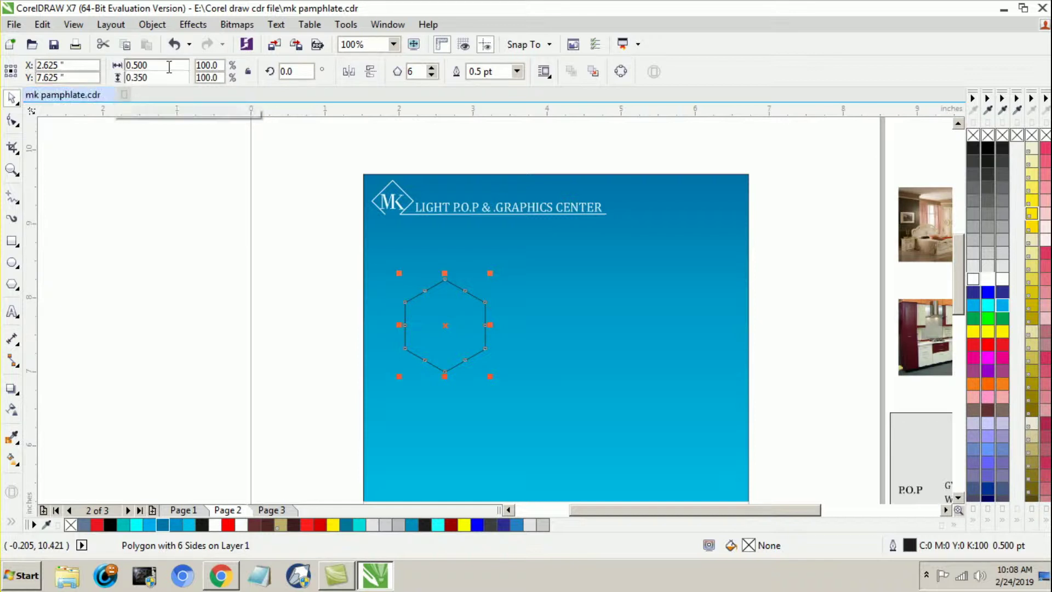
key("Return")
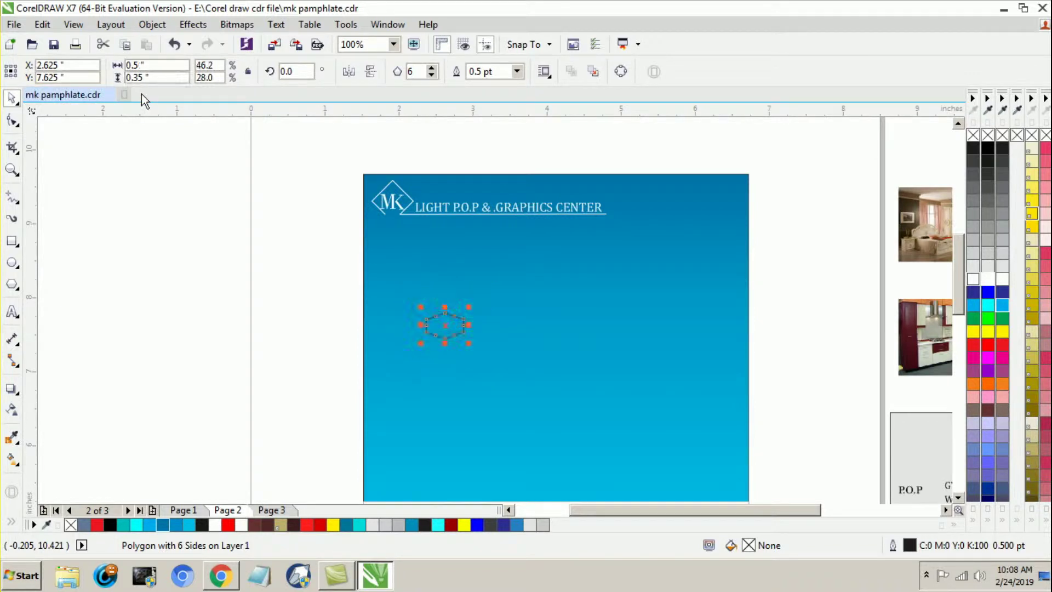
Step: Move the hexagon to the left edge of the blue background, directly below the MK diamond logo
left_click(284, 325)
left_click_drag(461, 326, 407, 258)
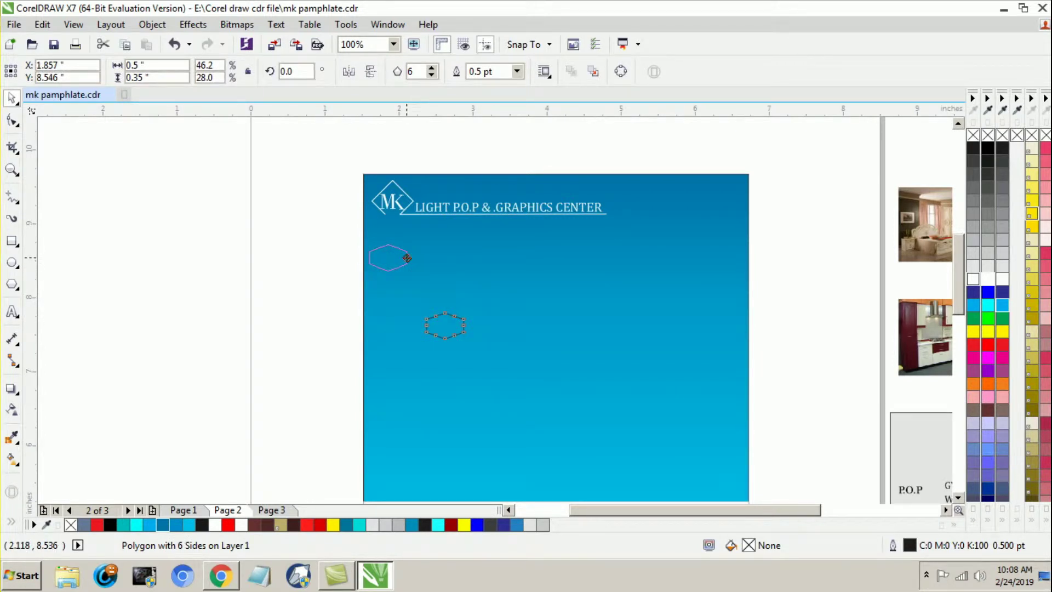
left_click_drag(407, 258, 403, 249)
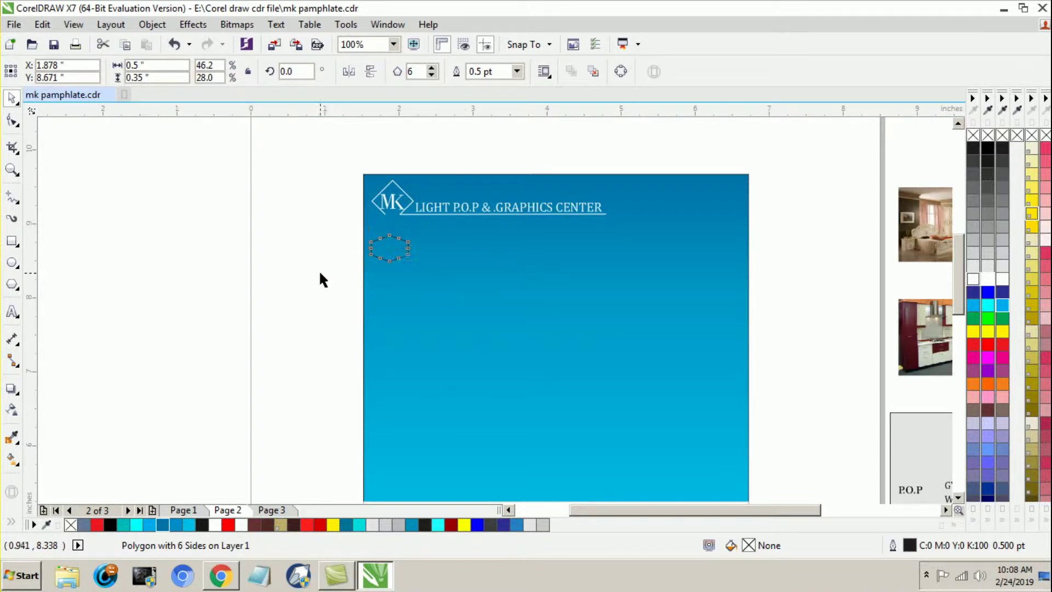
left_click(320, 269)
Step: Fill the hexagon below the logo with yellow and colour its outline white
scroll(430, 202, "up", 2)
left_click(355, 286)
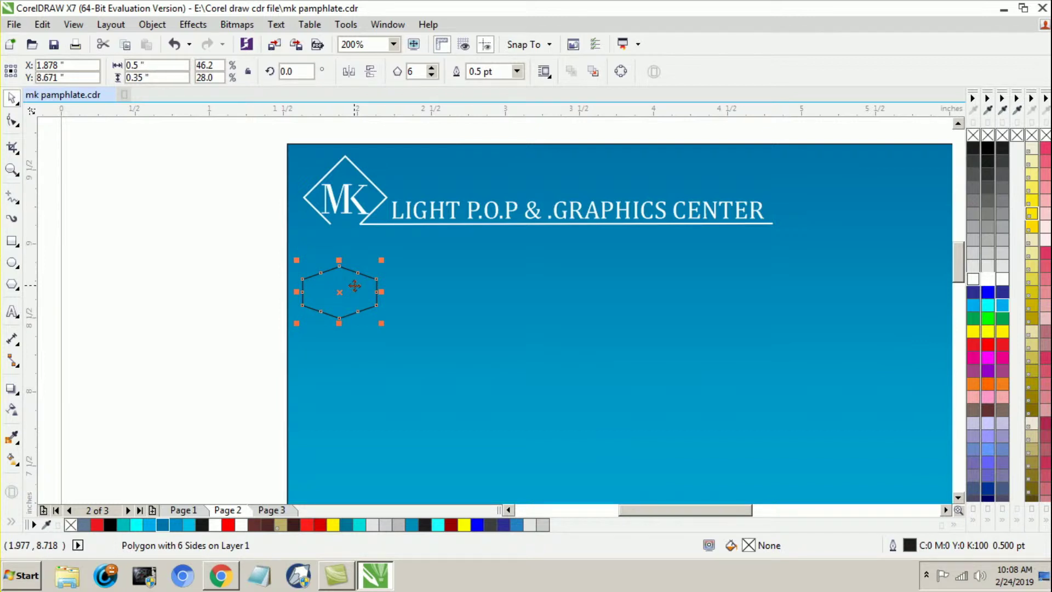
left_click(987, 331)
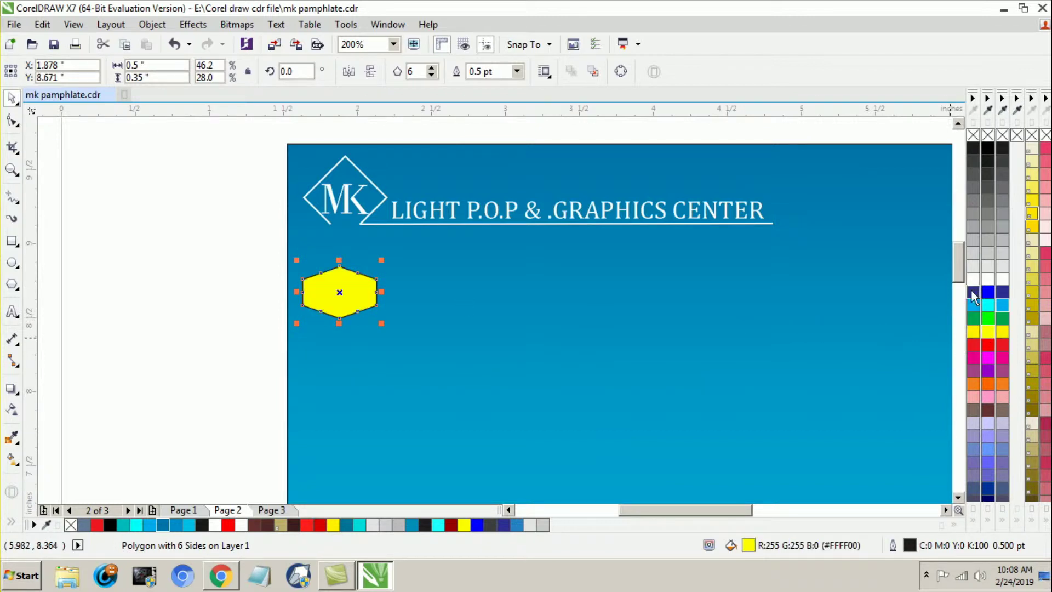
right_click(986, 281)
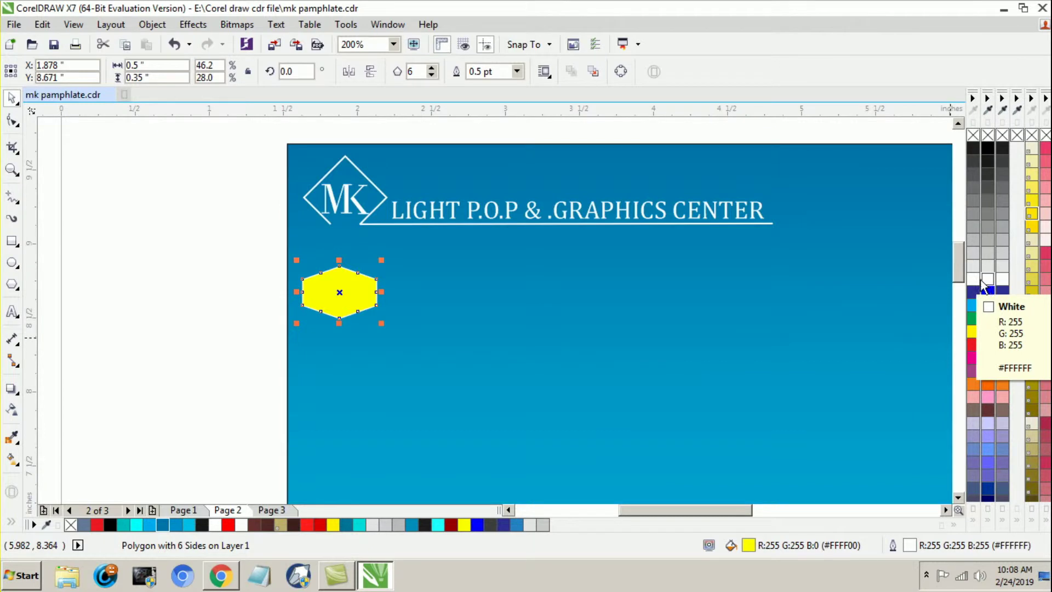
Step: Set the yellow hexagon's outline width to 0.8 pt, then increase it to 1 pt
left_click(499, 72)
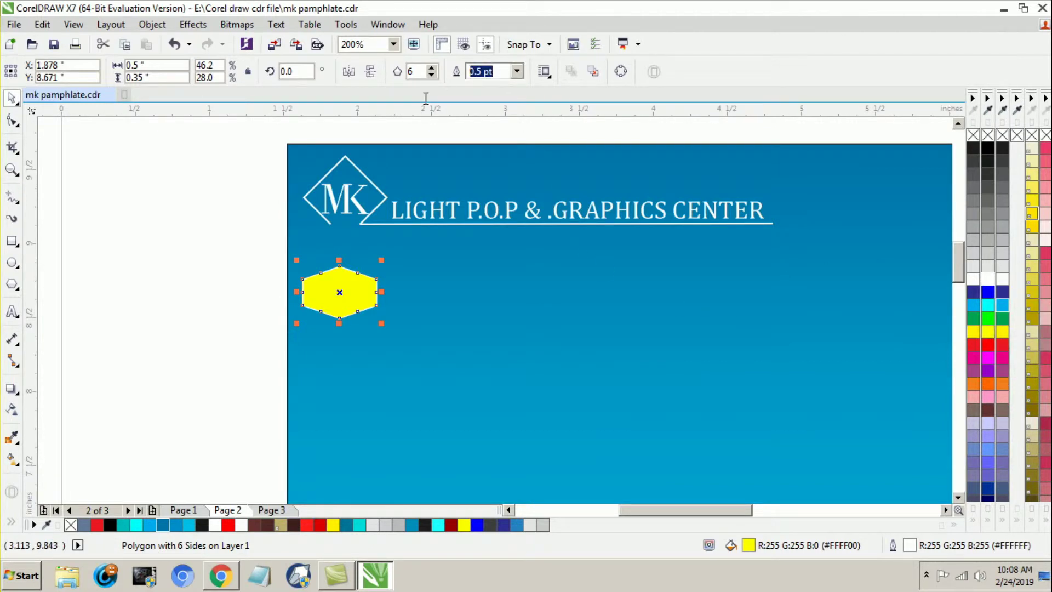
type("0.6")
key("Return")
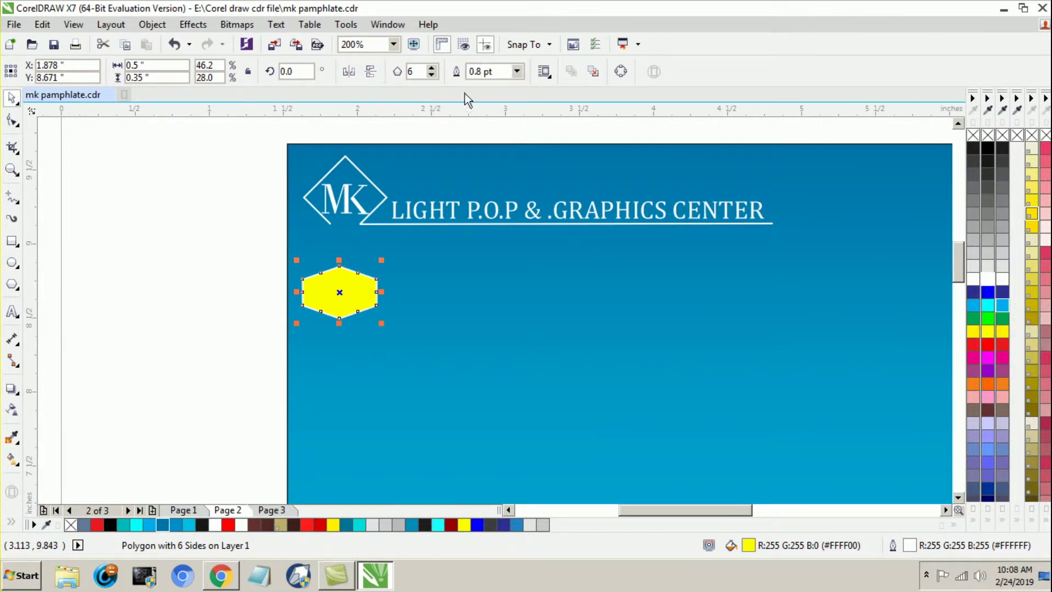
key("Escape")
left_click(347, 303)
type("1")
key("Return")
left_click(58, 268)
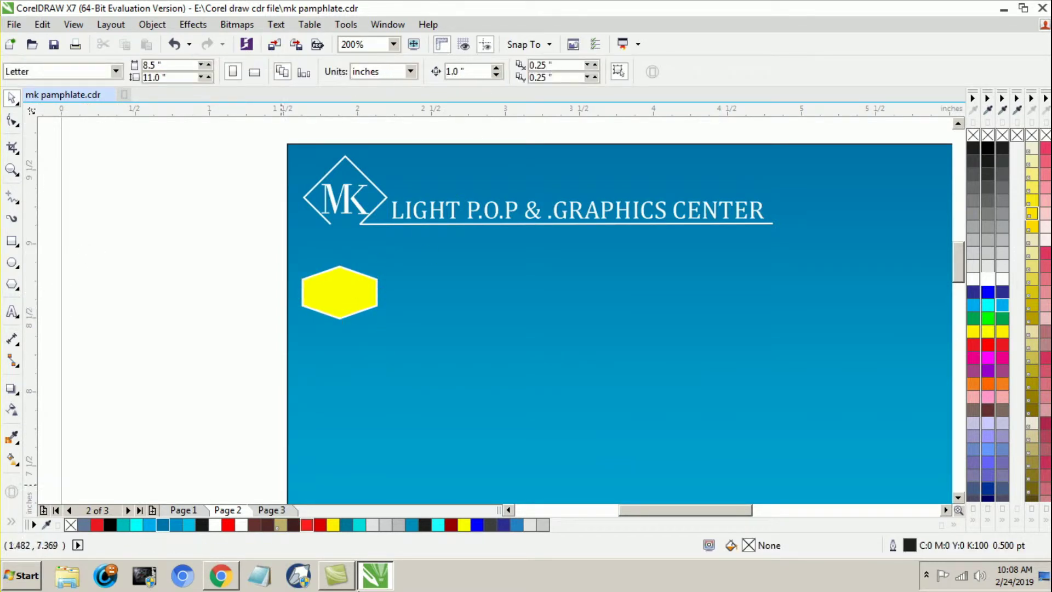
Step: Duplicate the yellow hexagon straight down and repeat the copy twice to make an evenly spaced column of four
scroll(340, 293, "up", 1)
left_click(340, 293)
left_click_drag(340, 292, 346, 338)
scroll(343, 276, "down", 1)
scroll(374, 313, "down", 1)
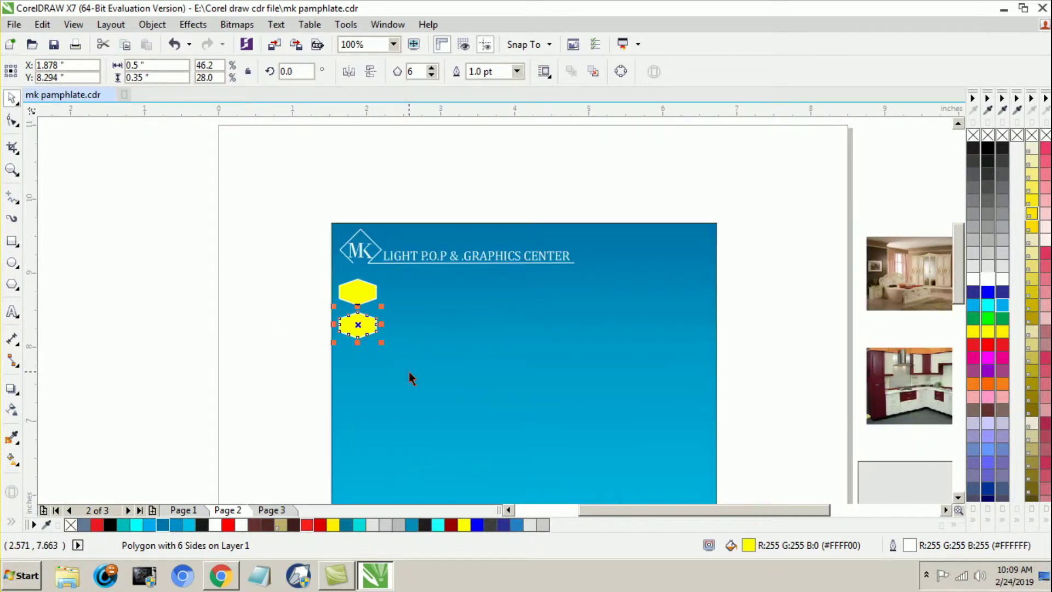
key("ctrl+r")
key("ctrl+r")
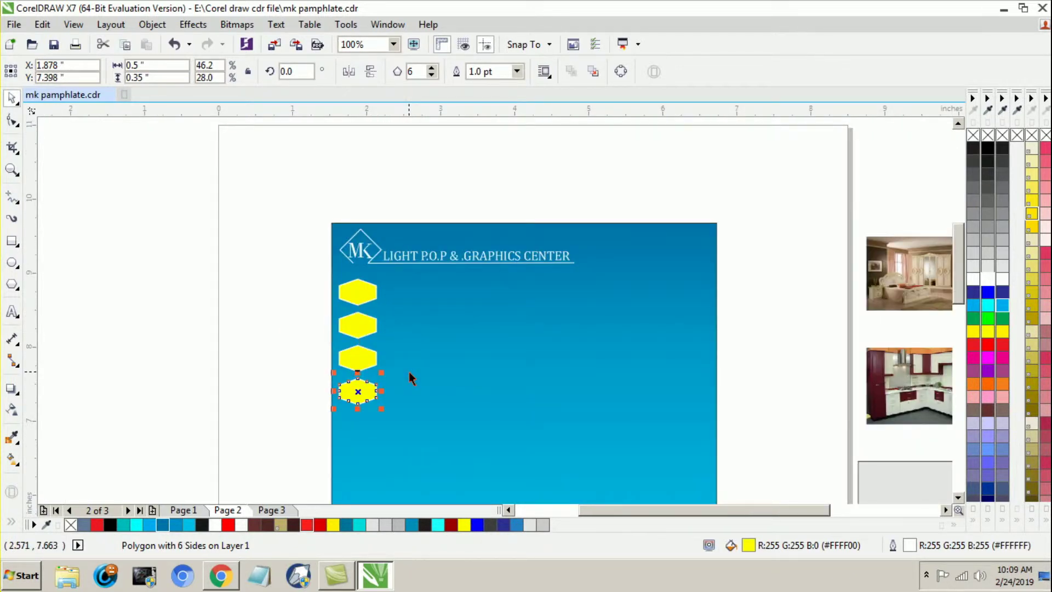
left_click(336, 418)
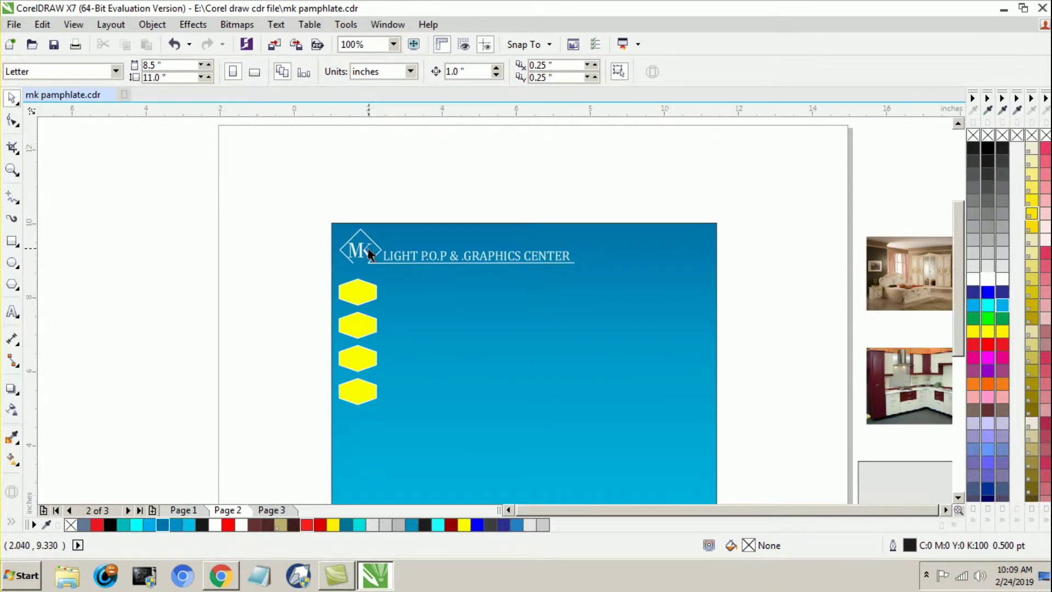
Step: Bring the P.O.P, LIGHT, FURNITURE and GRAPHICS labels from the text panel onto the four yellow hexagons
scroll(410, 310, "down", 1)
left_click_drag(721, 437, 433, 317)
scroll(331, 299, "up", 2)
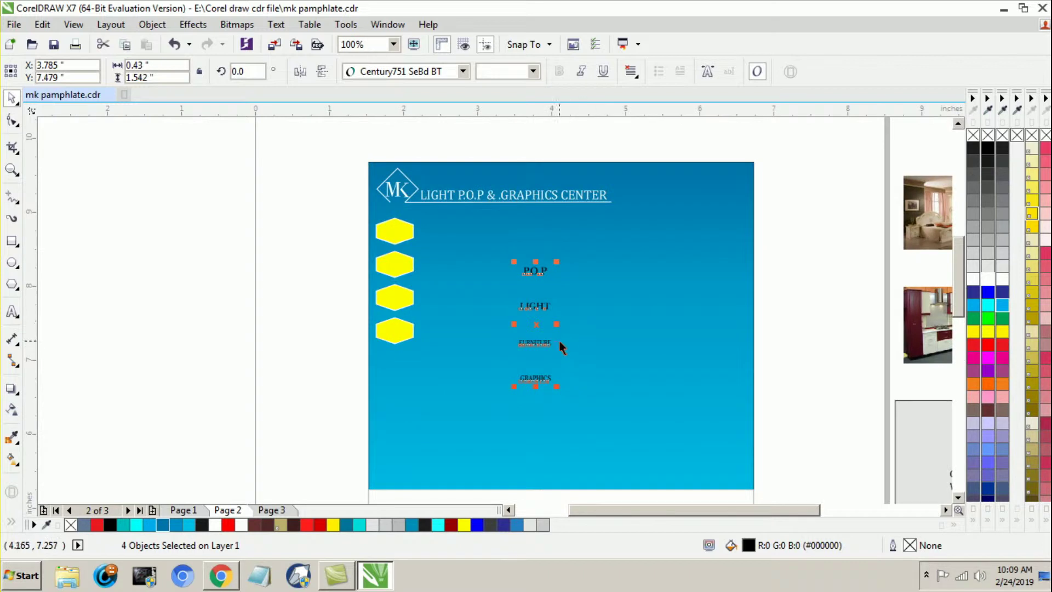
left_click_drag(536, 324, 476, 286)
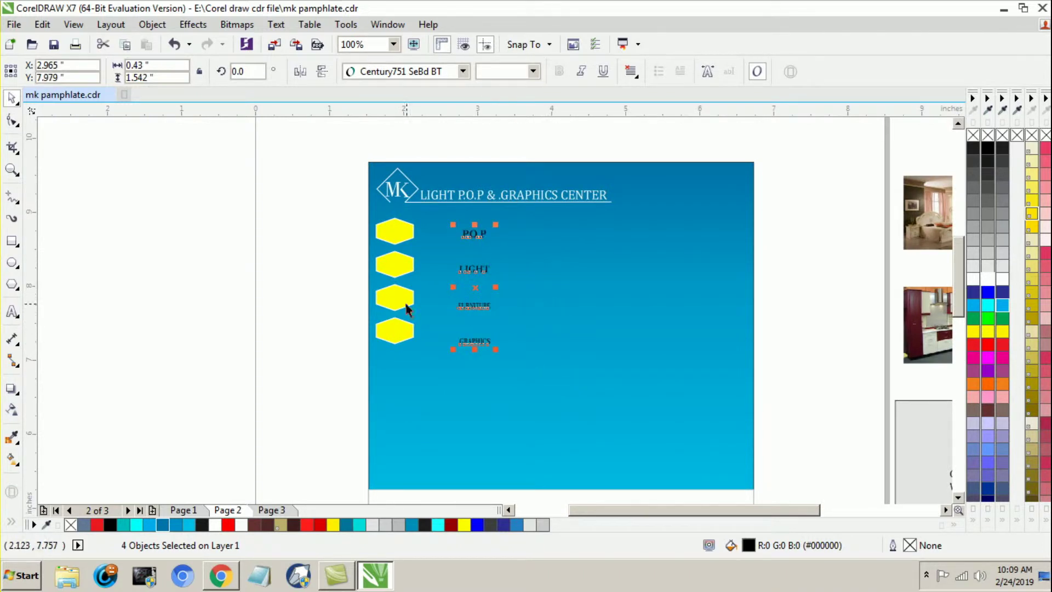
scroll(340, 281, "up", 2)
left_click_drag(609, 291, 451, 271)
left_click(345, 271)
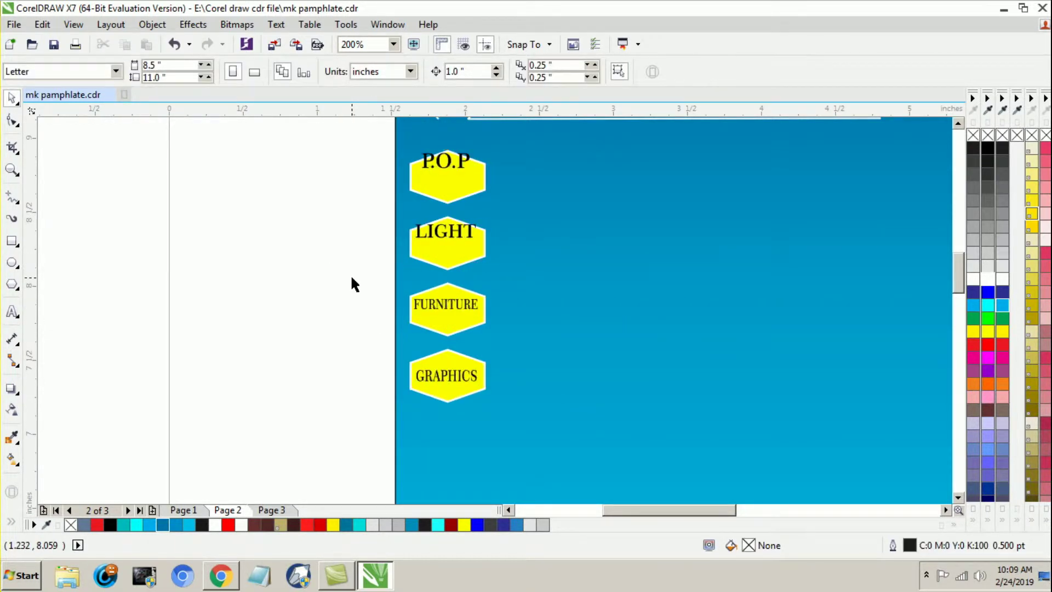
Step: Shift the P.O.P, LIGHT and FURNITURE hexagons vertically so that each sits centred behind its label
scroll(351, 274, "down", 1)
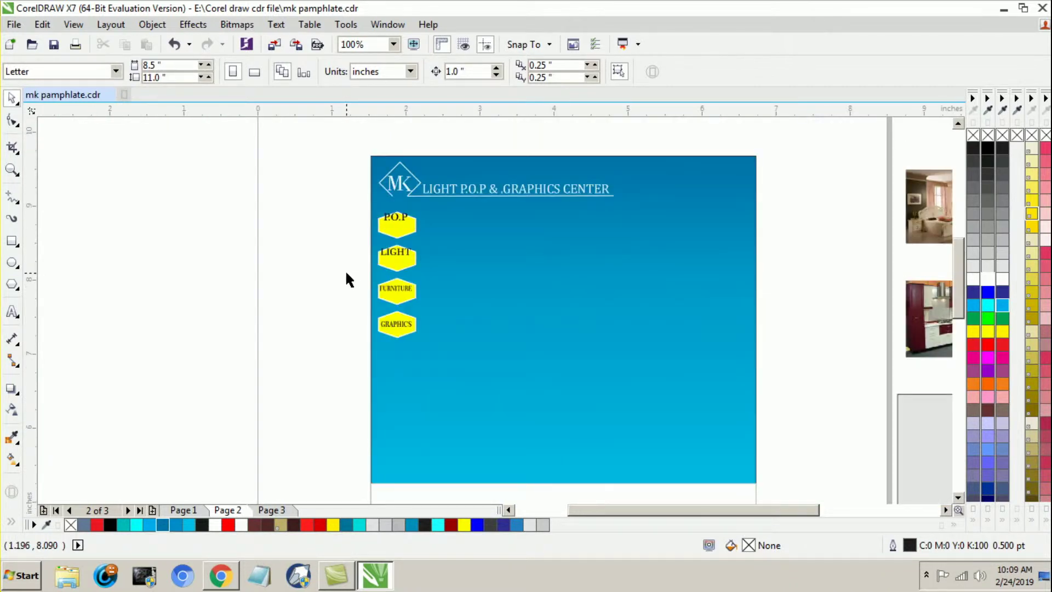
scroll(361, 244, "up", 1)
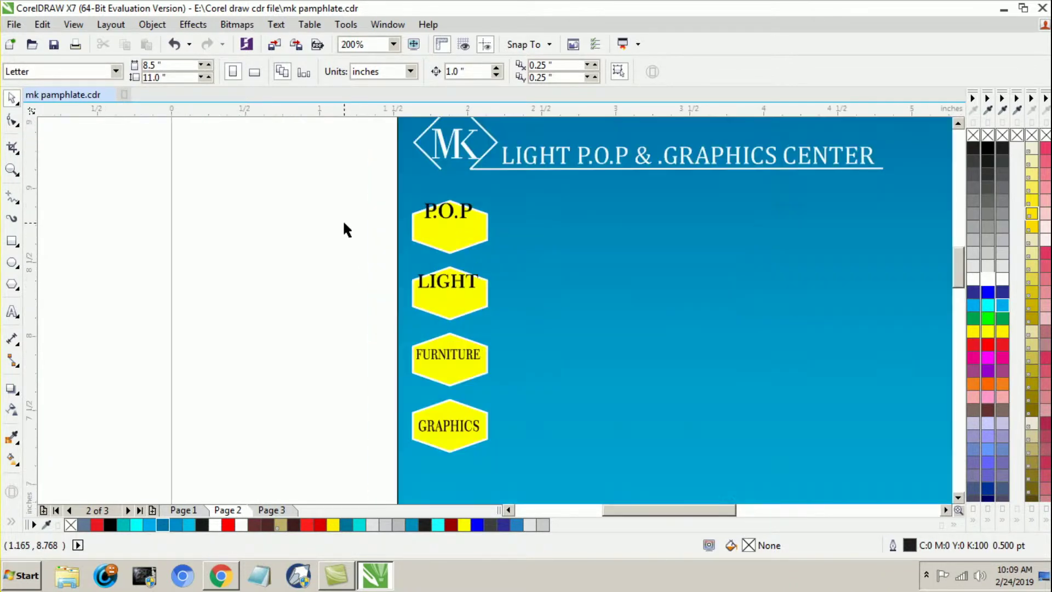
left_click(464, 231)
scroll(464, 230, "up", 1)
left_click_drag(464, 230, 467, 194)
left_click_drag(439, 368, 448, 346)
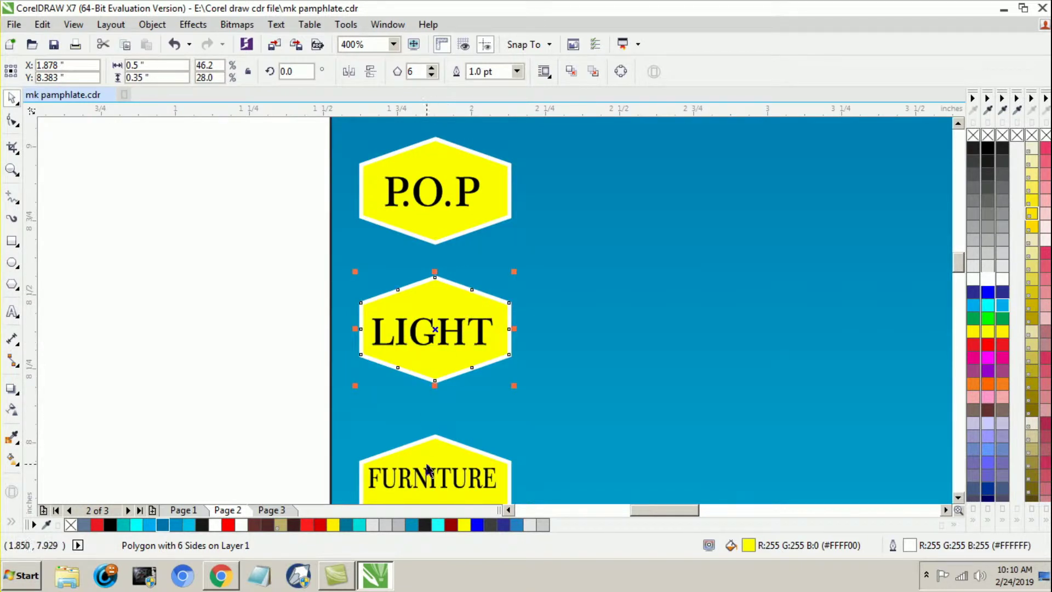
scroll(467, 415, "down", 1)
scroll(477, 407, "up", 1)
left_click(471, 412)
left_click_drag(472, 415, 470, 395)
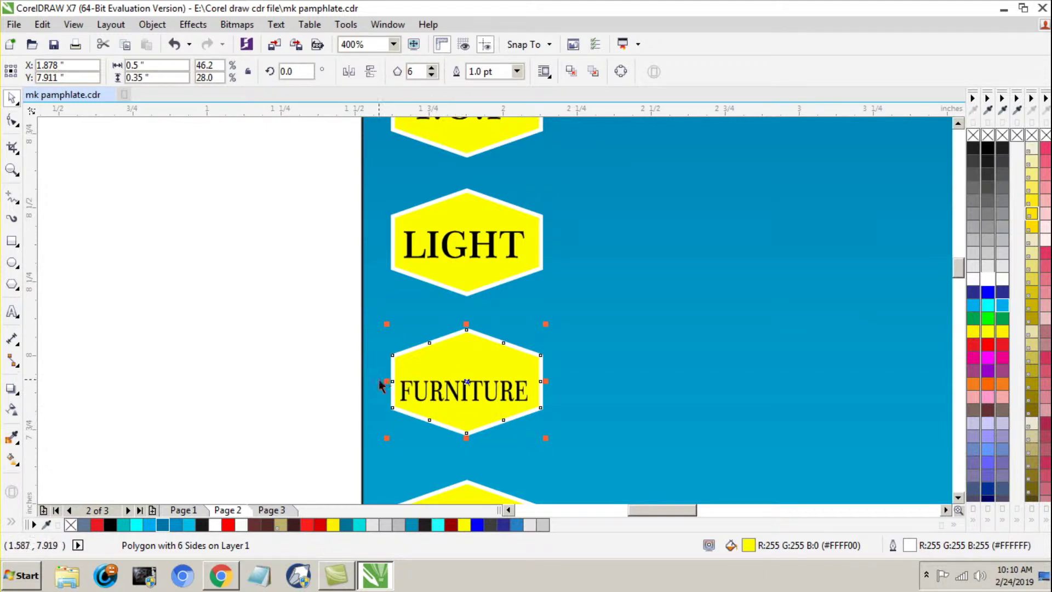
Step: Align each yellow hexagon and its label on a common horizontal centre line, for FURNITURE, LIGHT, P.O.P and GRAPHICS
left_click(436, 394, "shift")
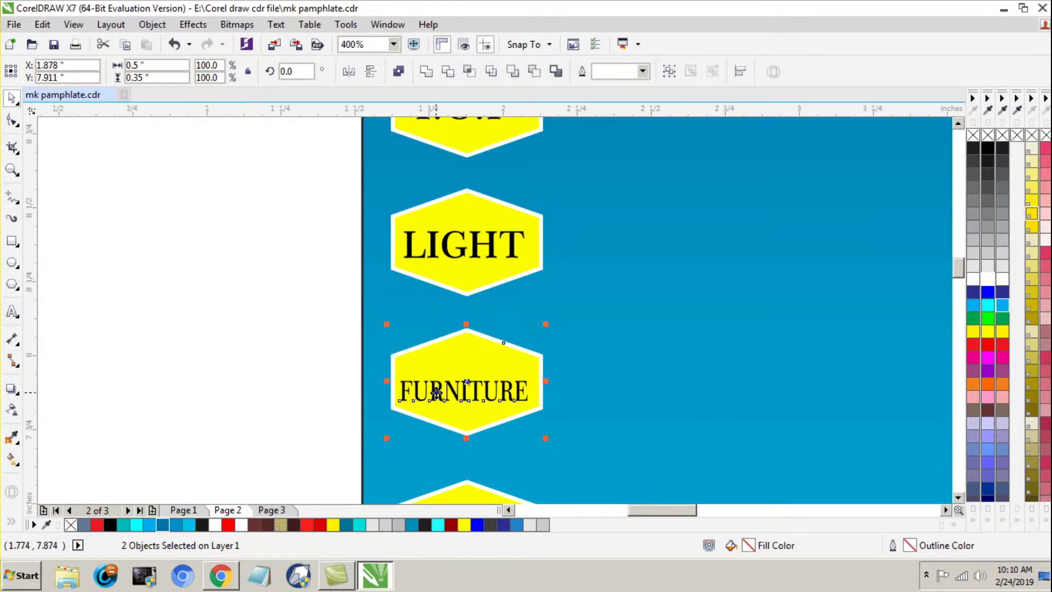
key("e")
left_click(271, 319)
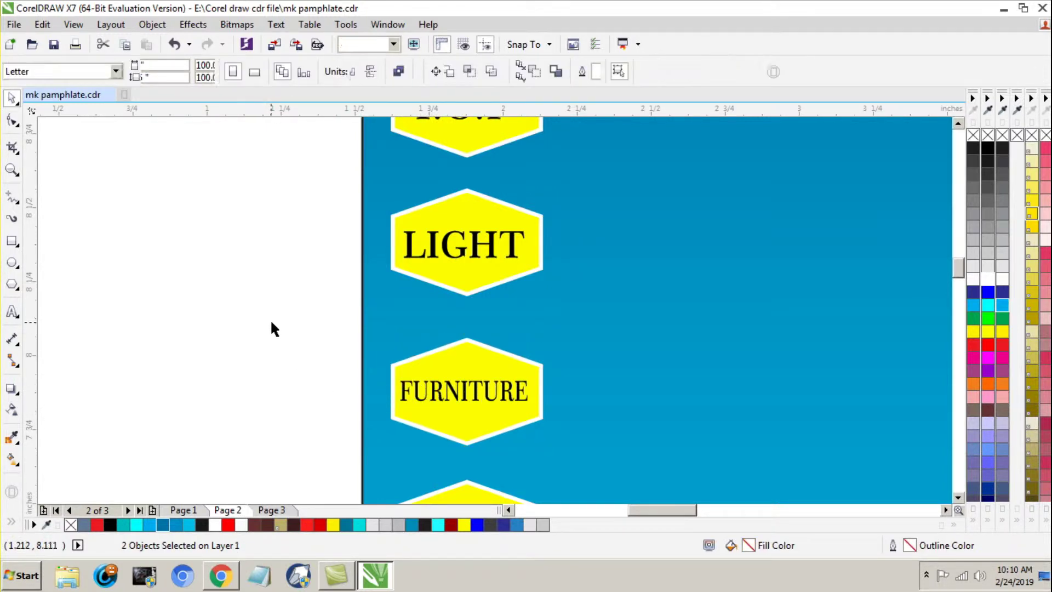
left_click(430, 261)
left_click(488, 270, "shift")
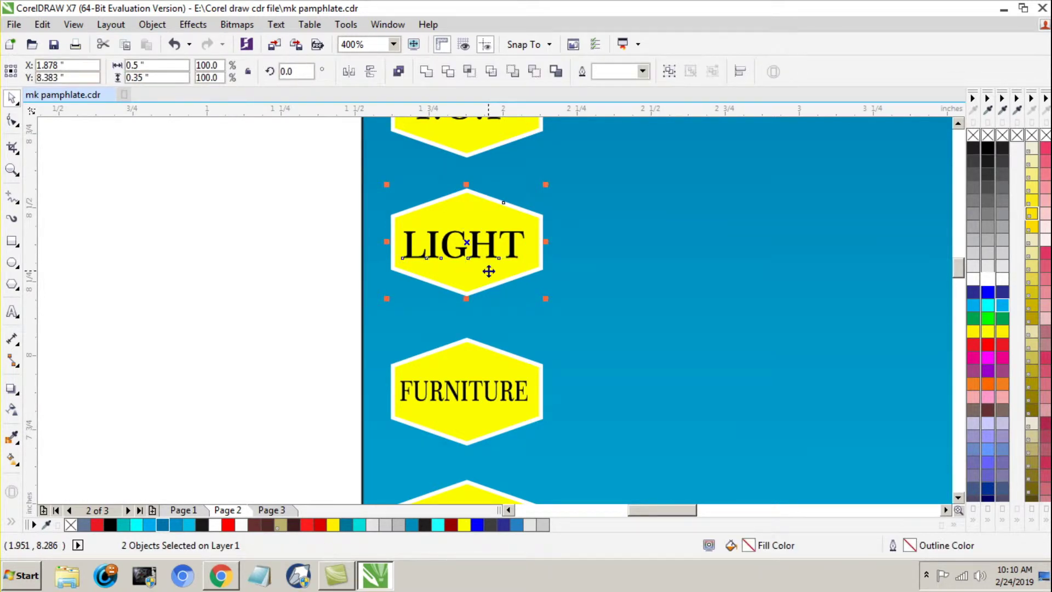
scroll(483, 226, "down", 1)
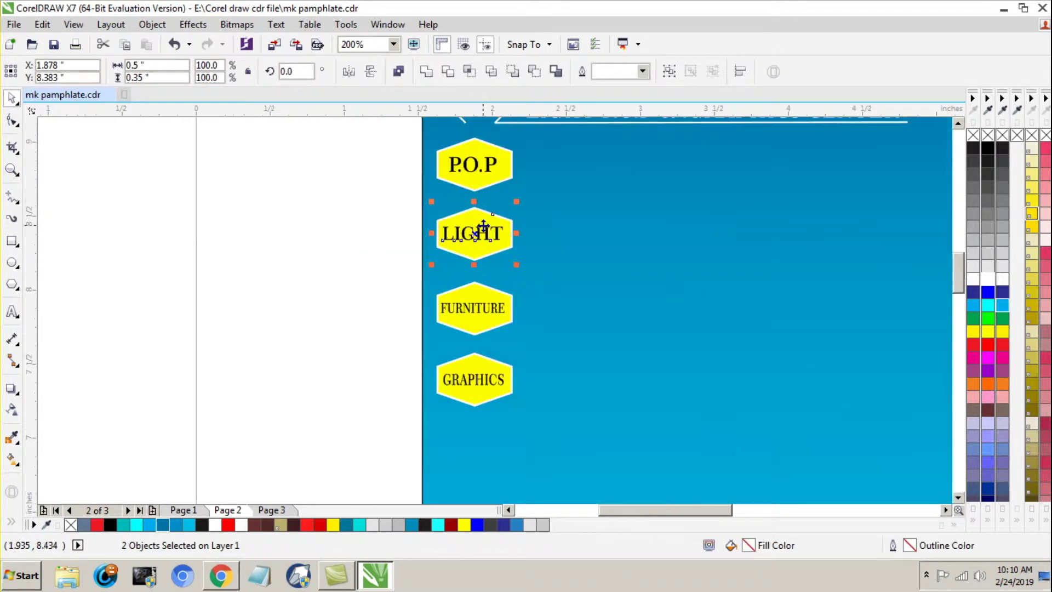
left_click(482, 172)
left_click(476, 189, "shift")
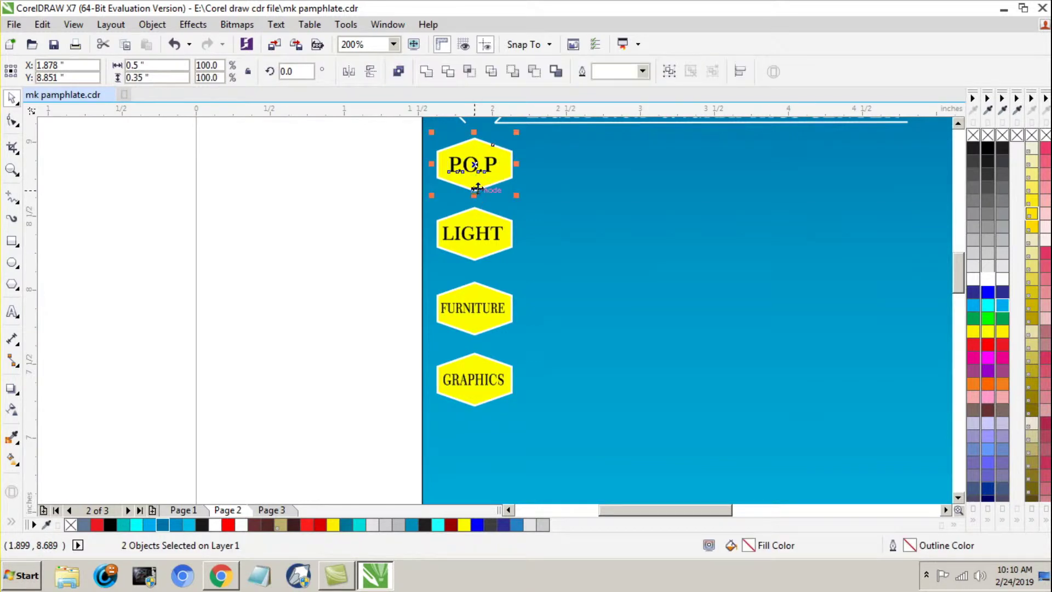
left_click(479, 382)
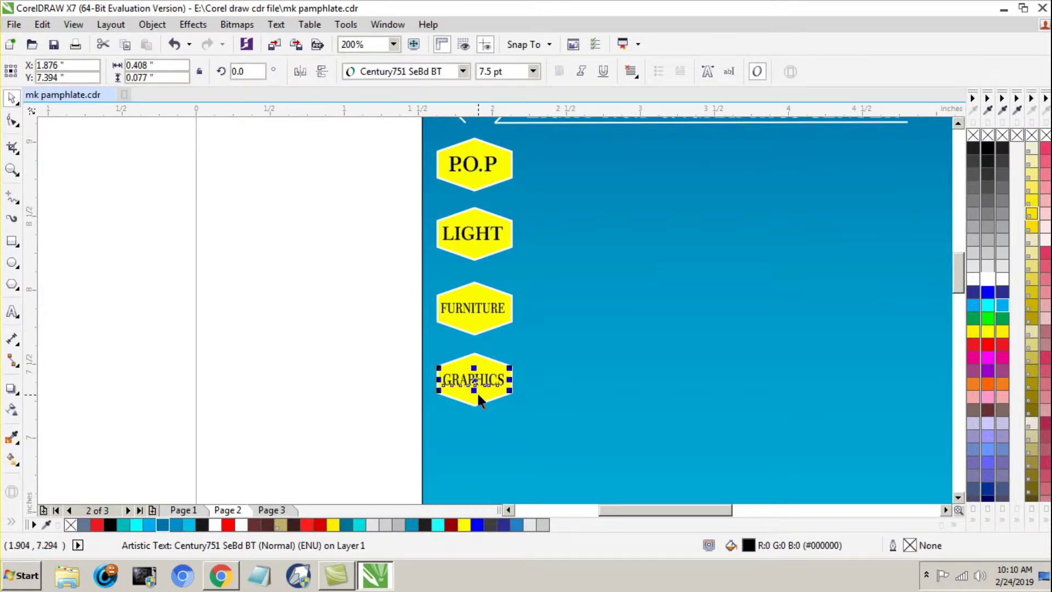
left_click(479, 402, "shift")
Step: Move the English service description texts from the grey panel onto the blue background beside the four hexagons
scroll(400, 311, "down", 2)
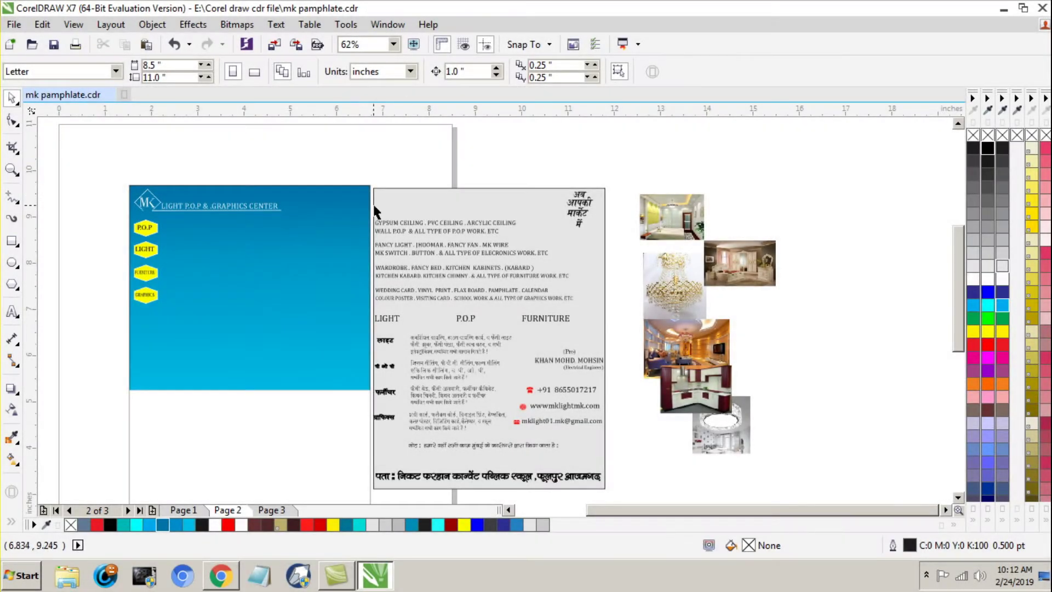
left_click_drag(366, 166, 581, 305)
left_click_drag(479, 263, 266, 266)
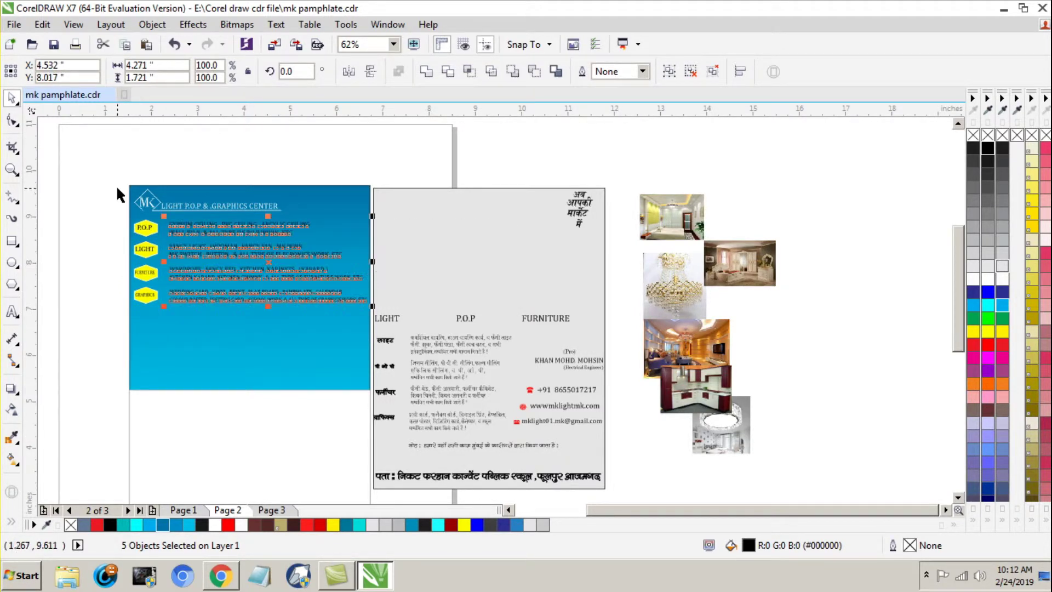
Step: Colour the service description texts white and enlarge them slightly to about 4.4 by 1.77 inches
scroll(117, 187, "up", 2)
left_click(973, 282)
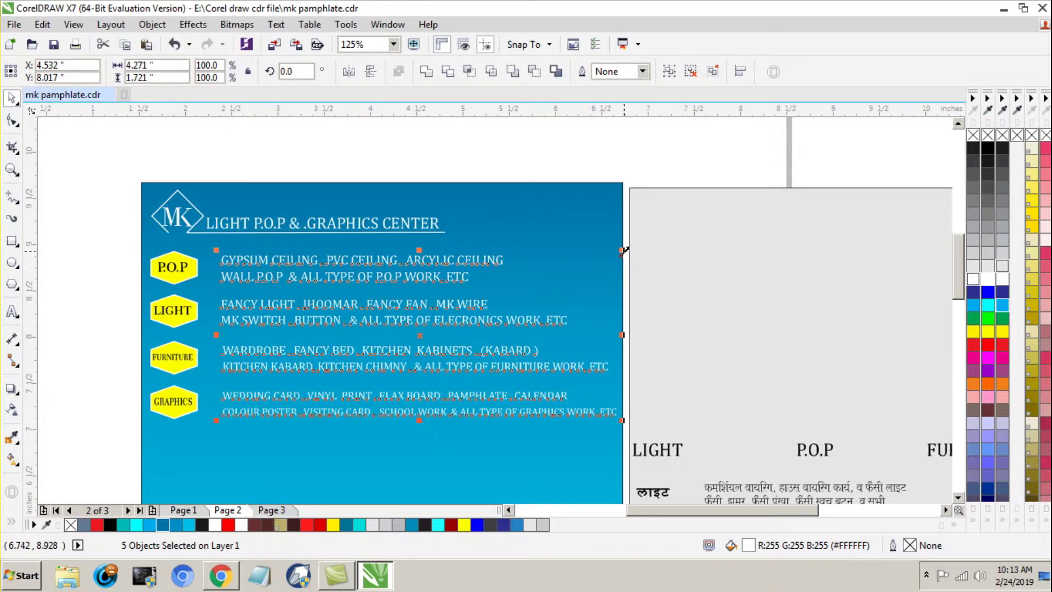
mouse_move(624, 250)
left_mouse_down()
mouse_move(630, 236)
mouse_move(637, 243)
left_mouse_up()
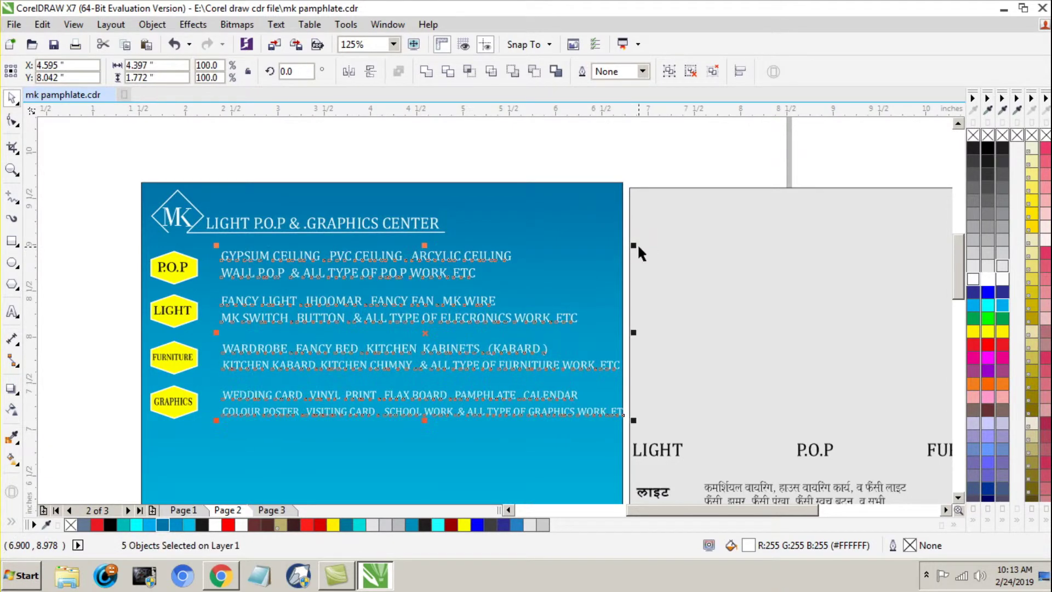
Step: Draw a polygon about 1 inch wide in the blue panel's upper right area and give it 30 sides
key("Escape")
scroll(517, 267, "down", 1)
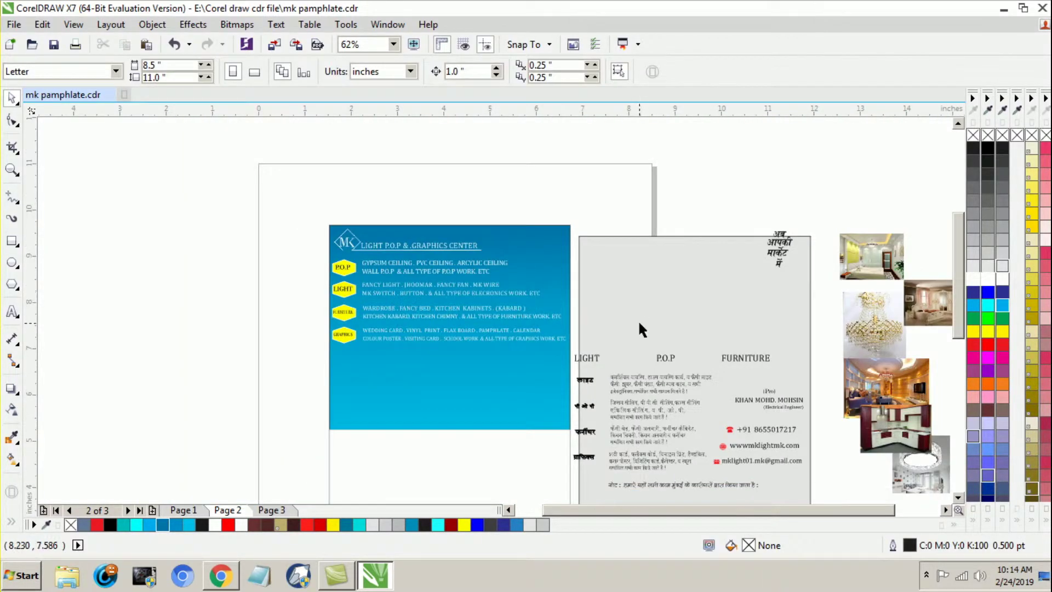
left_click(11, 283)
scroll(590, 250, "up", 1)
left_click_drag(522, 215, 613, 301)
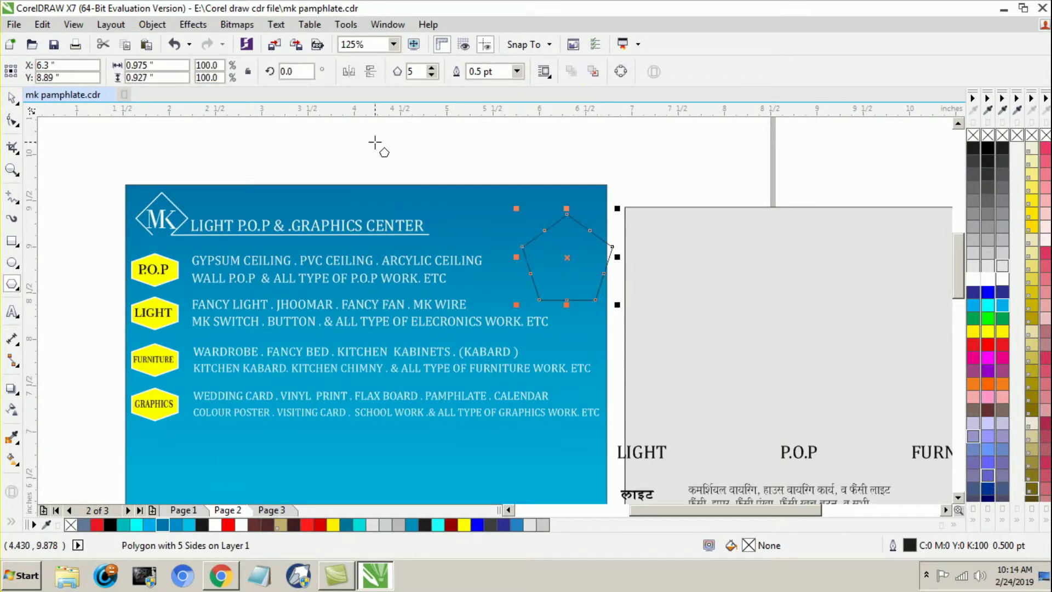
double_click(415, 73)
type("30")
key("Return")
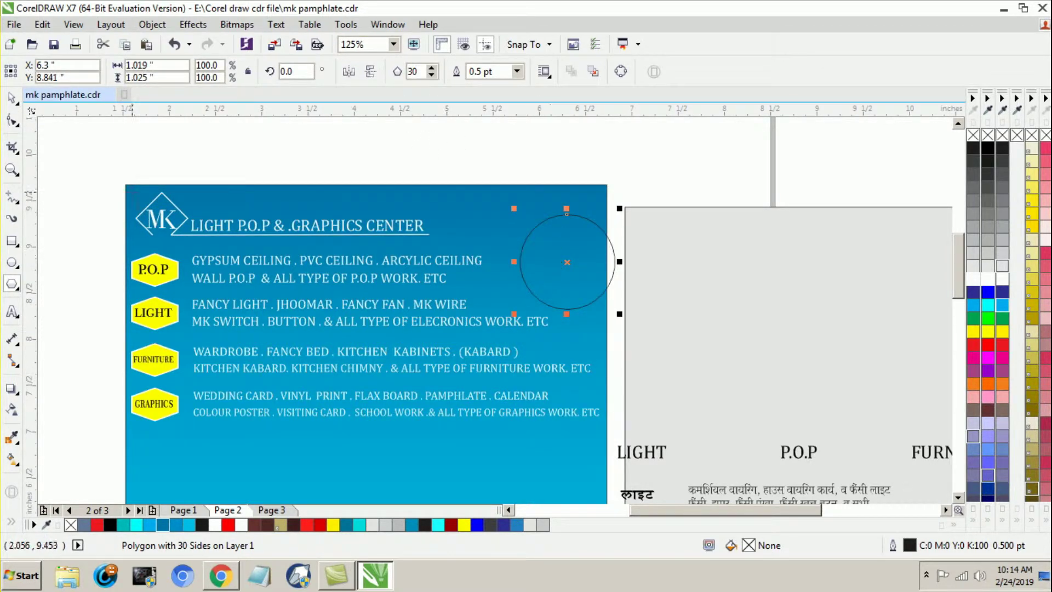
Step: Reshape the 30-sided polygon's nodes slightly inward and sideways to form a saw-toothed badge
left_click(12, 120)
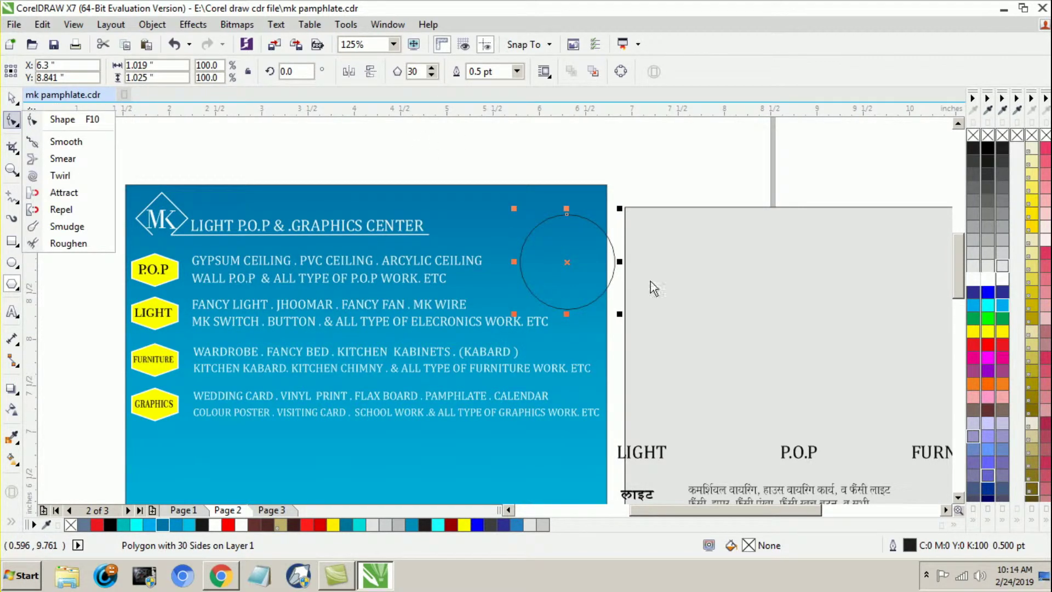
left_click(62, 119)
scroll(564, 241, "up", 2)
left_click(556, 185)
left_click_drag(558, 190, 550, 196)
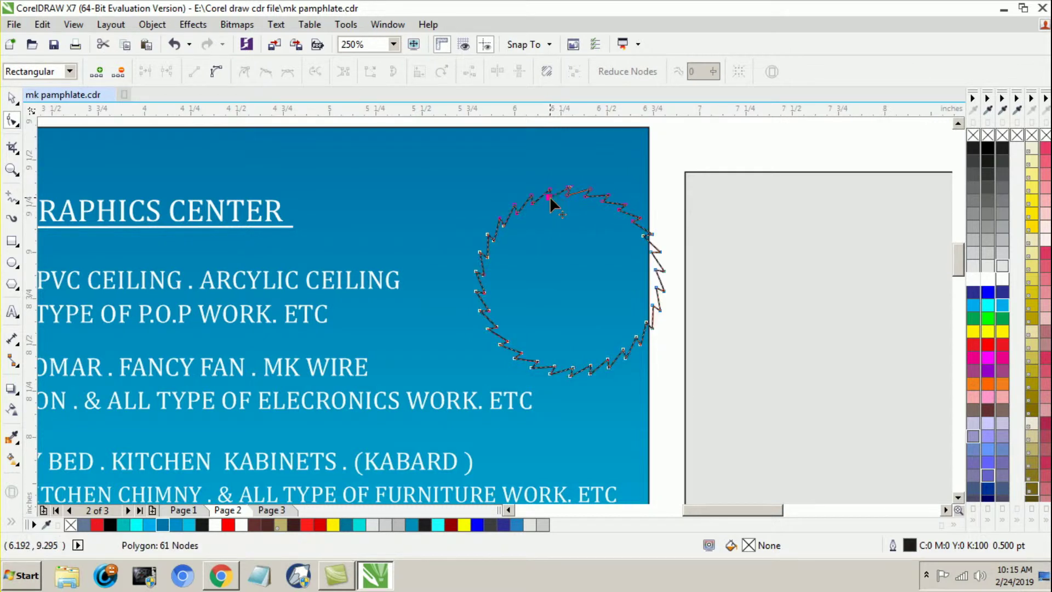
left_click(12, 101)
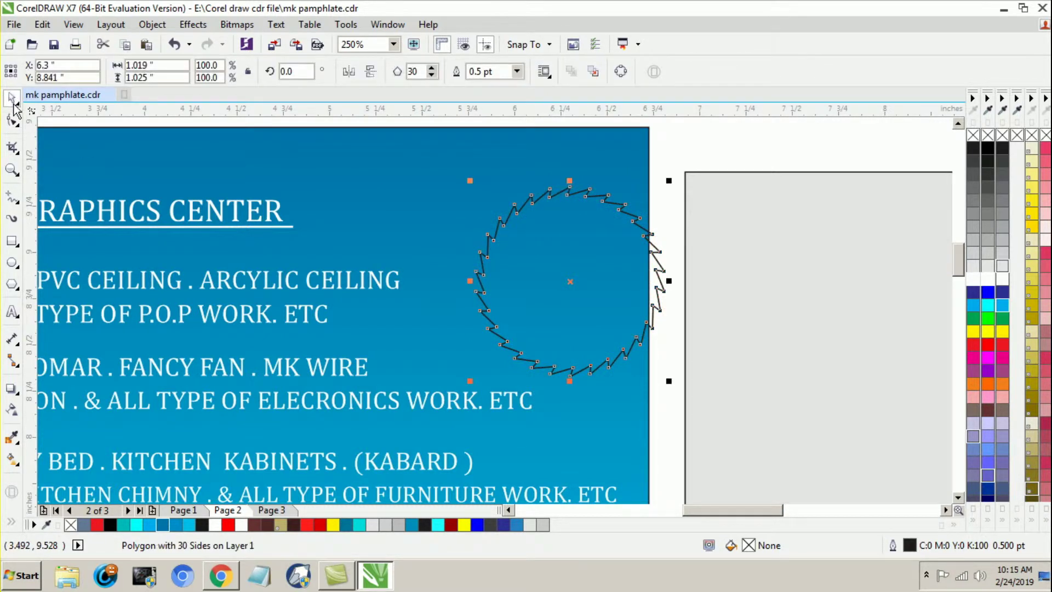
Step: Fill the saw-toothed badge red, outline it white and move it fully inside the panel's upper right corner
left_click(984, 341)
right_click(988, 279)
left_click_drag(505, 291, 519, 240)
scroll(519, 240, "down", 2)
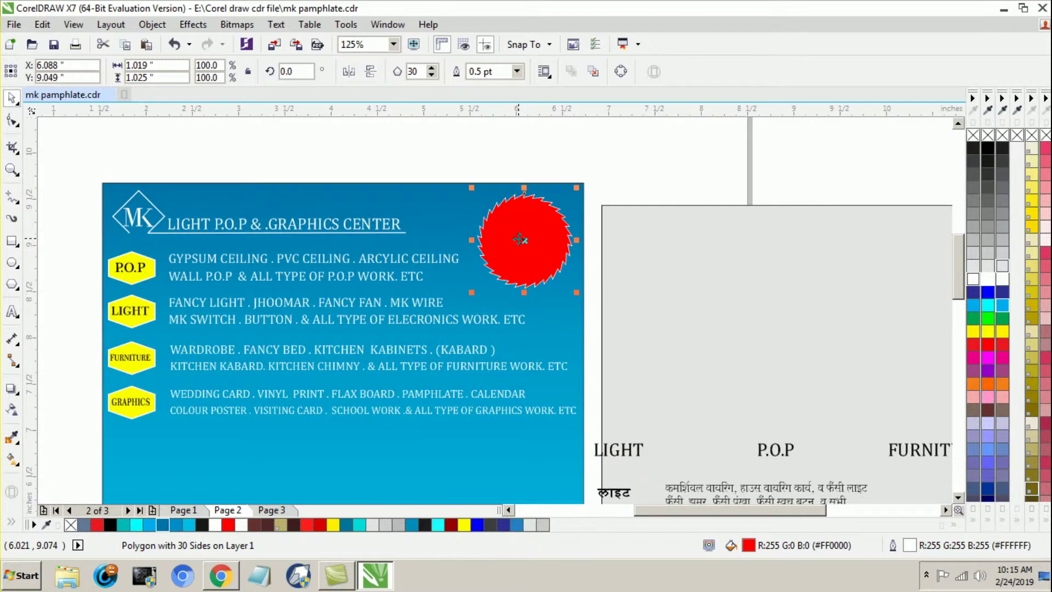
Step: Move the four-line Hindi slogan onto the red badge and align its vertical centre with the badge
left_click(639, 178)
scroll(637, 170, "down", 2)
left_click_drag(757, 148, 591, 199)
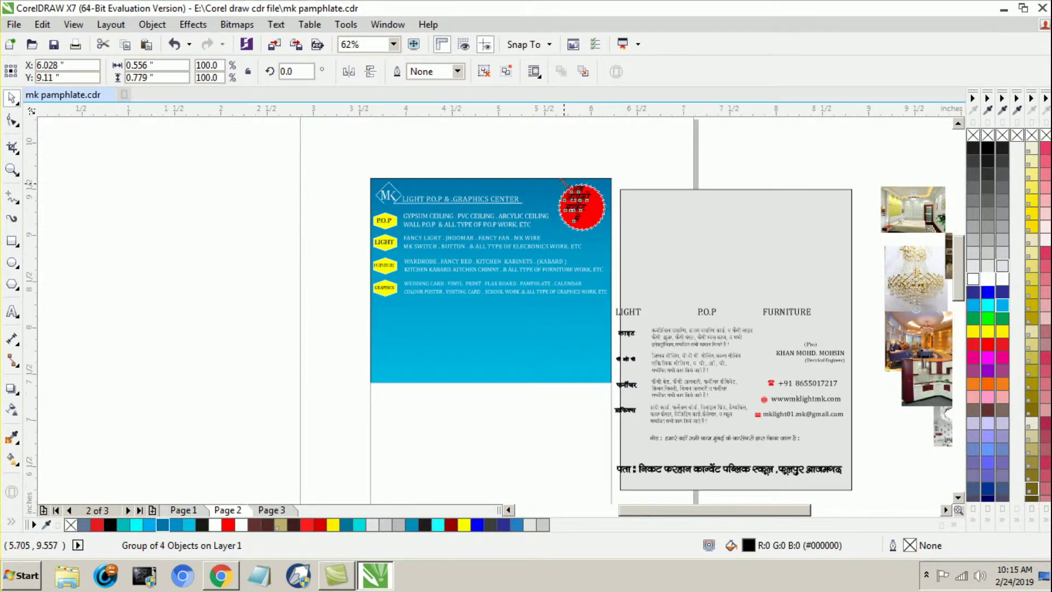
scroll(590, 199, "up", 3)
scroll(635, 229, "up", 2)
left_click_drag(611, 310, 638, 328)
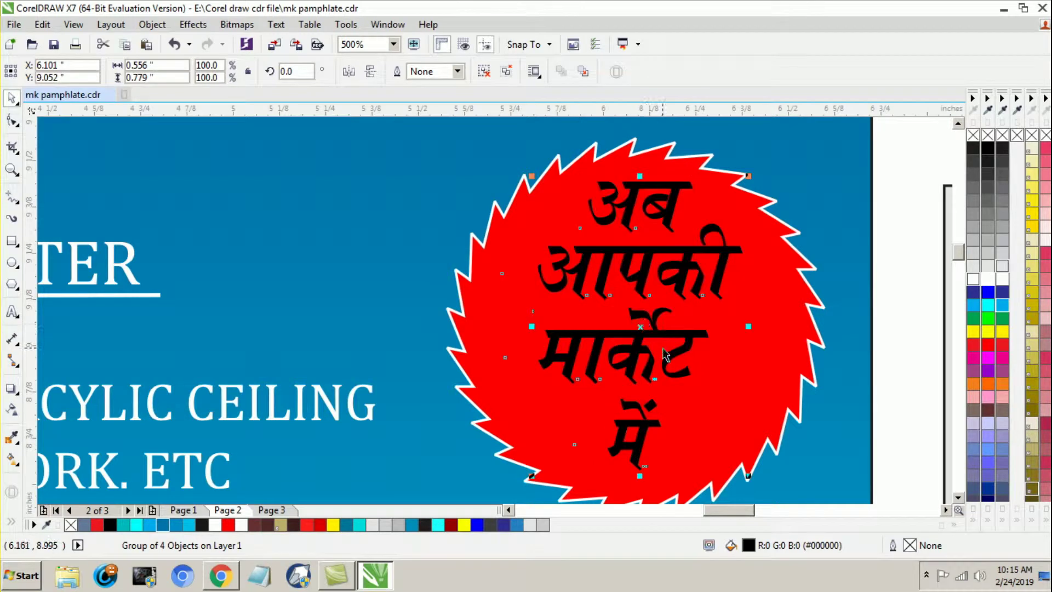
left_click(726, 391, "shift")
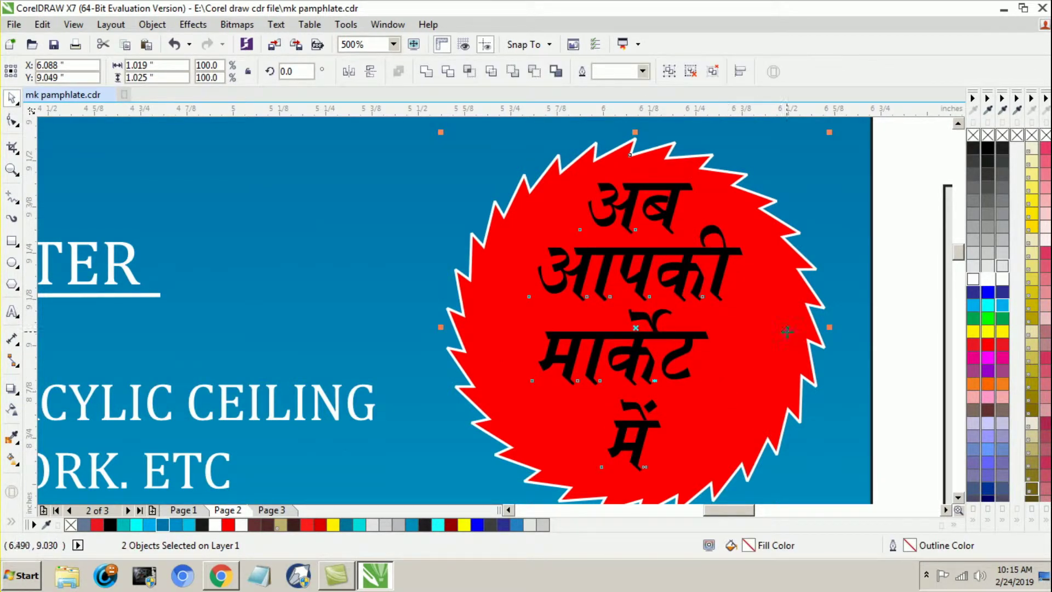
Step: Colour the Hindi slogan on the red badge white
left_click(682, 280)
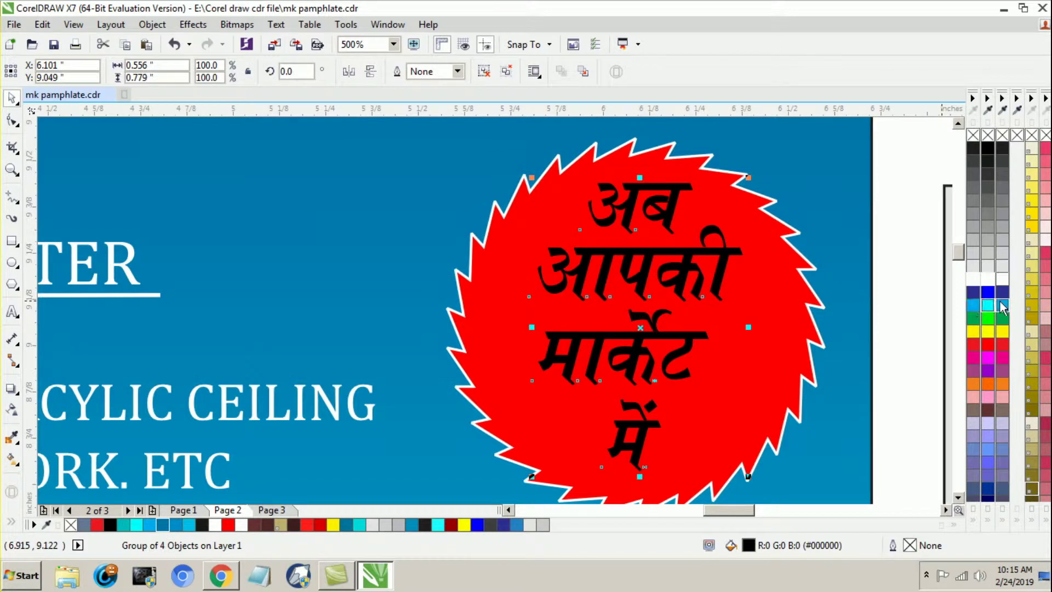
left_click(973, 279)
scroll(606, 203, "down", 2)
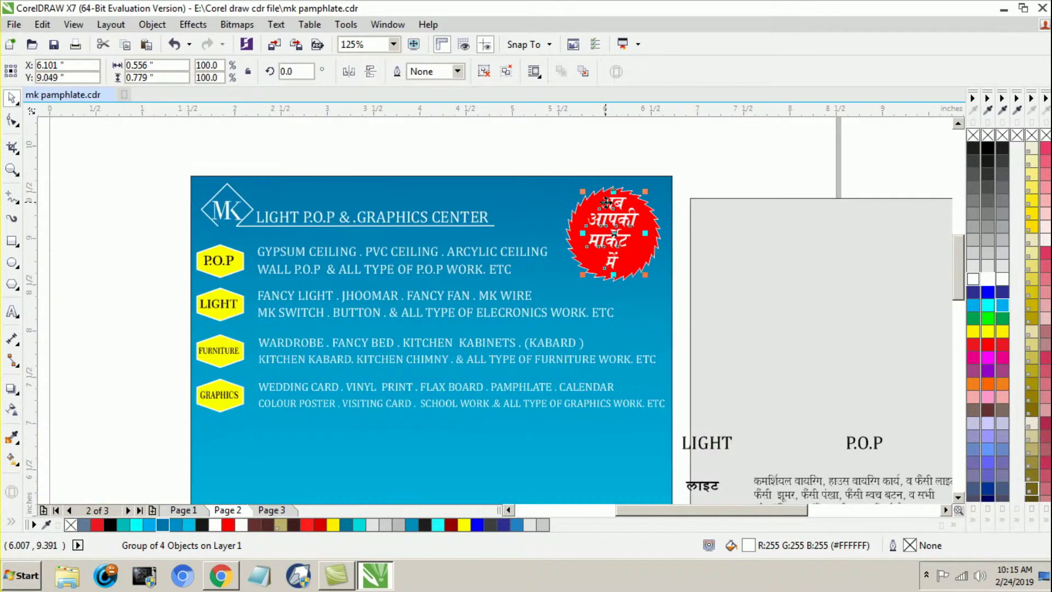
left_click(82, 185)
scroll(264, 217, "down", 1)
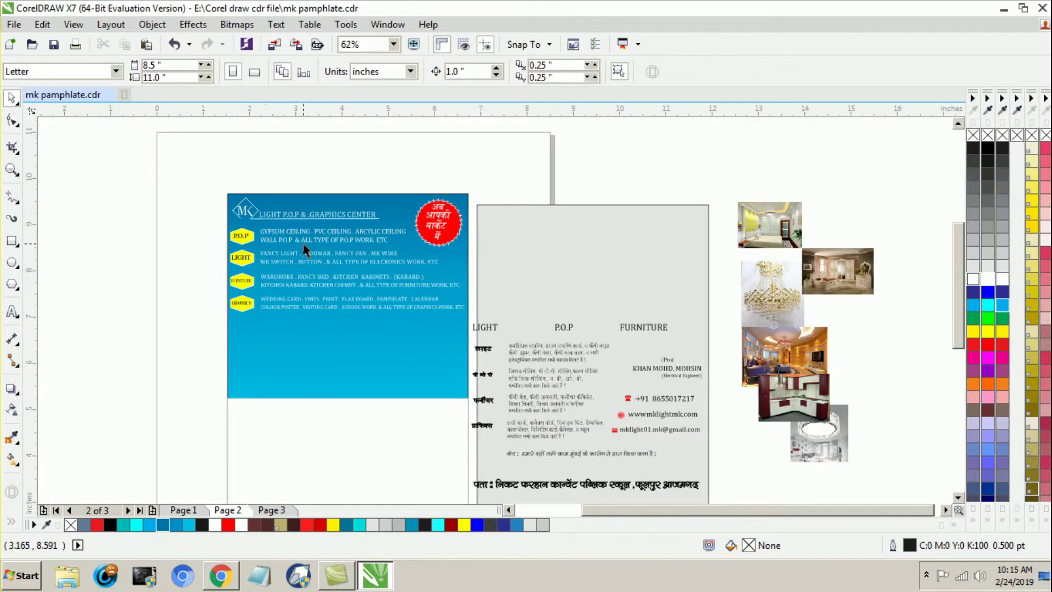
Step: Draw a wide rectangle about 5.03 by 0.38 inches across the blue panel below the GRAPHICS row
left_click(13, 241)
left_click(70, 239)
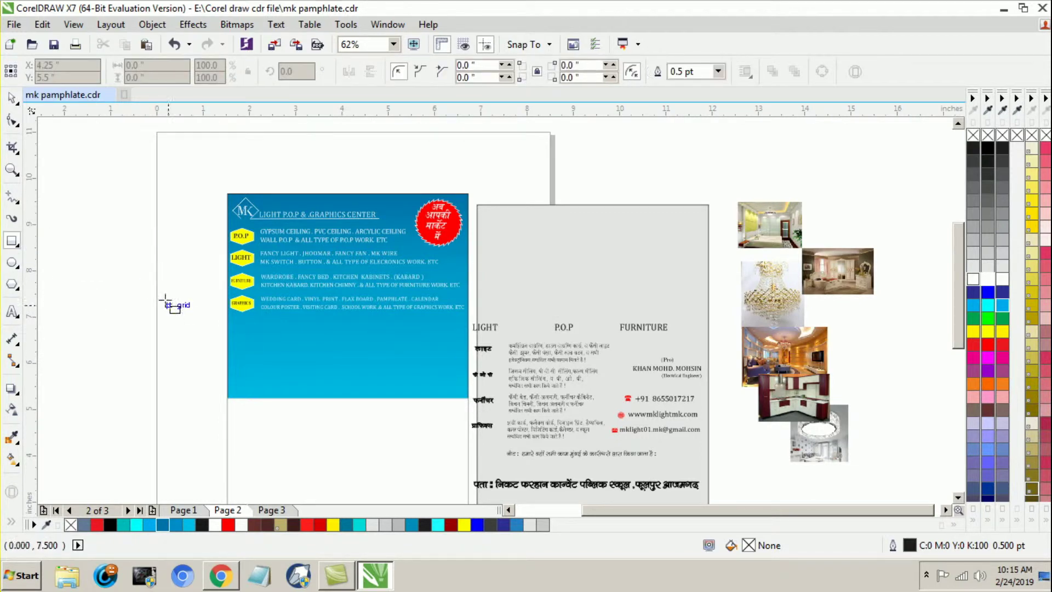
scroll(217, 337, "up", 1)
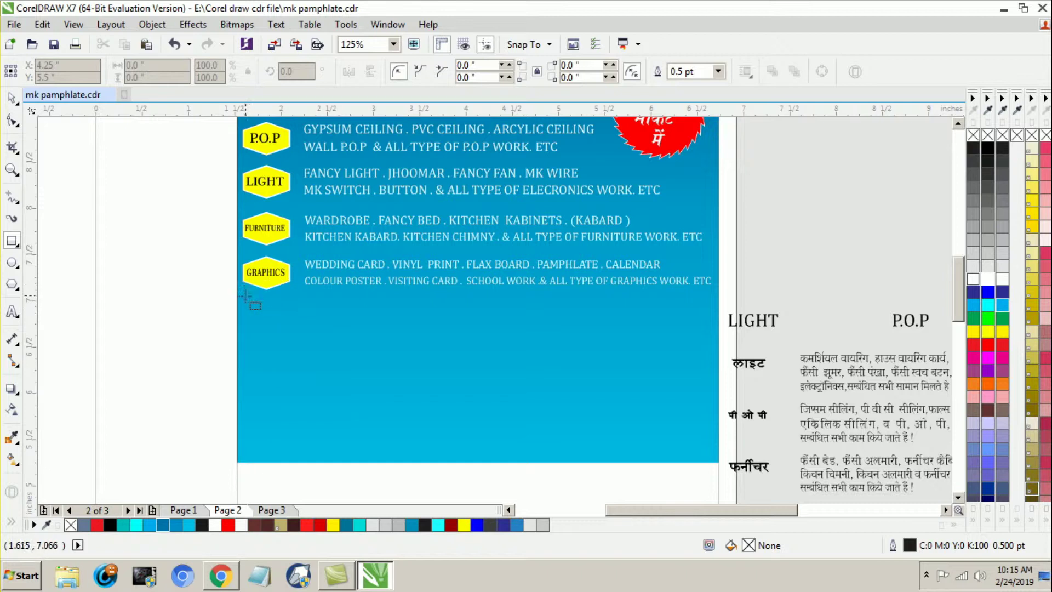
left_click_drag(244, 310, 710, 346)
left_click(14, 101)
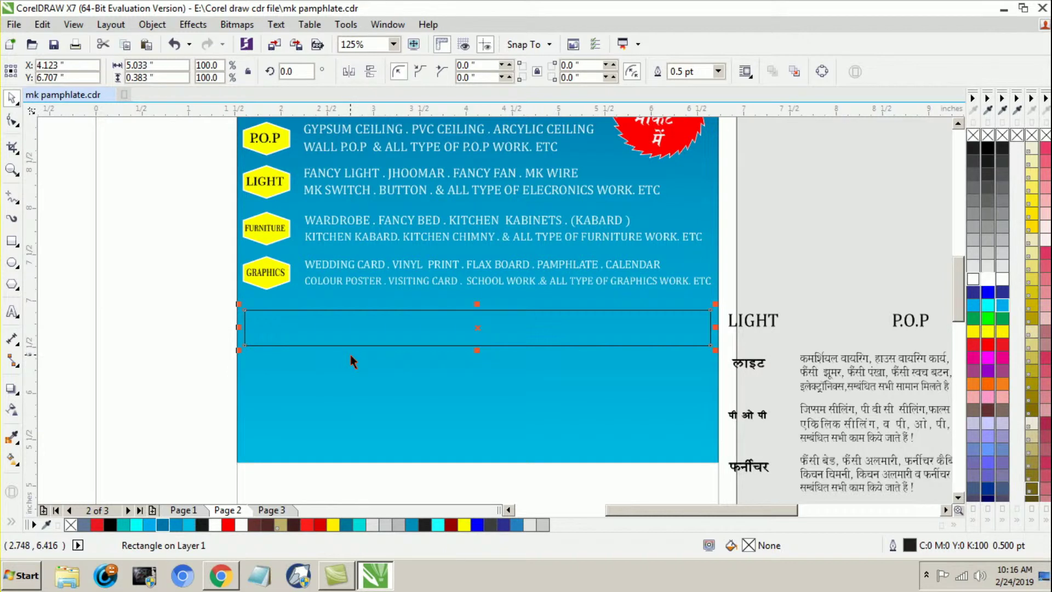
Step: Set the rectangle's height to 0.3 inches and move it up slightly, closer to the GRAPHICS row
left_click(162, 78)
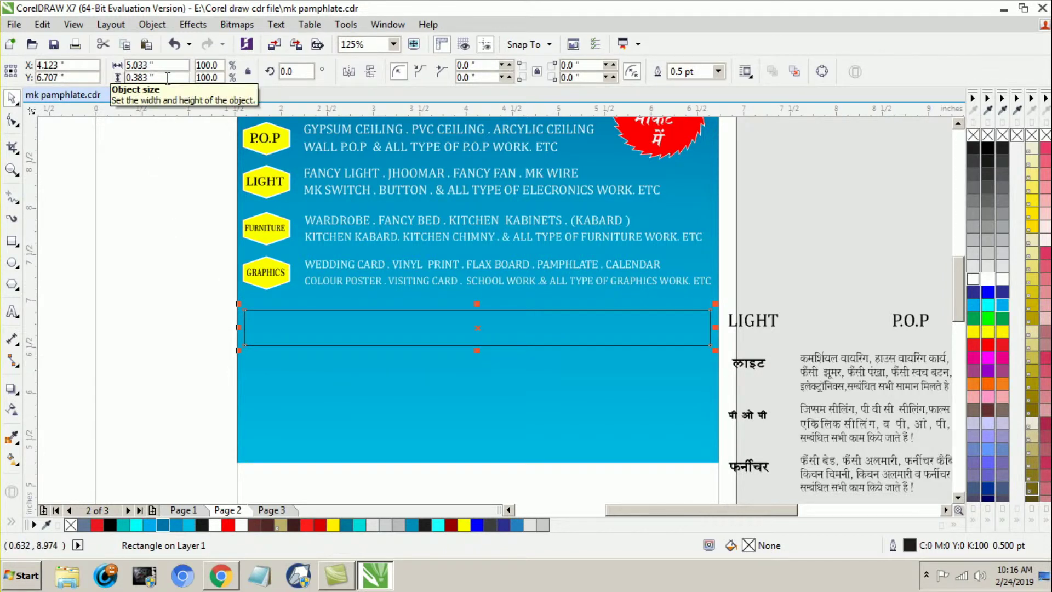
type("0.25")
key("Return")
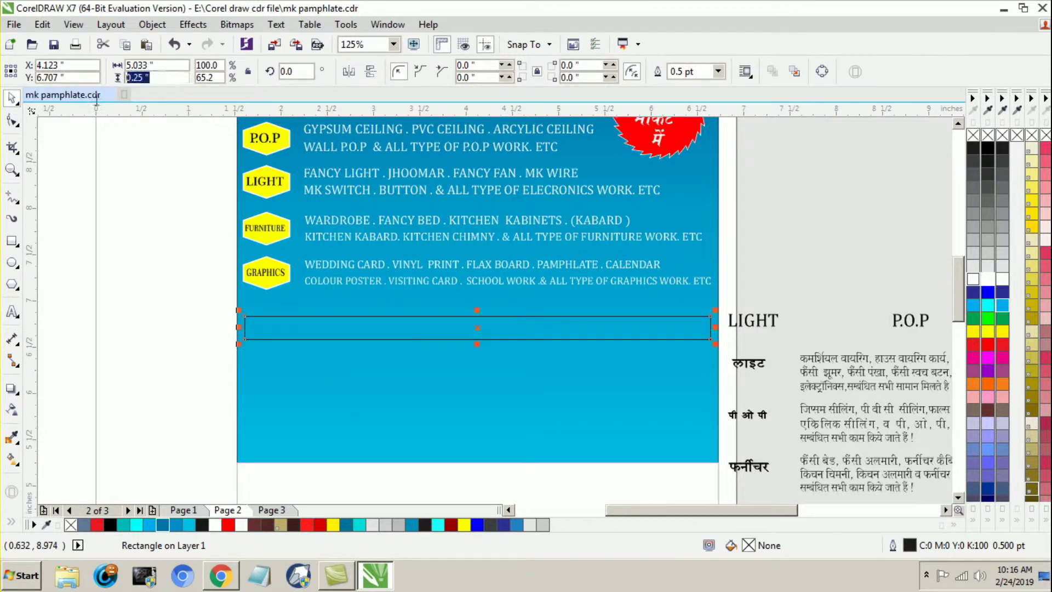
type("0.300")
key("Return")
left_click(162, 252)
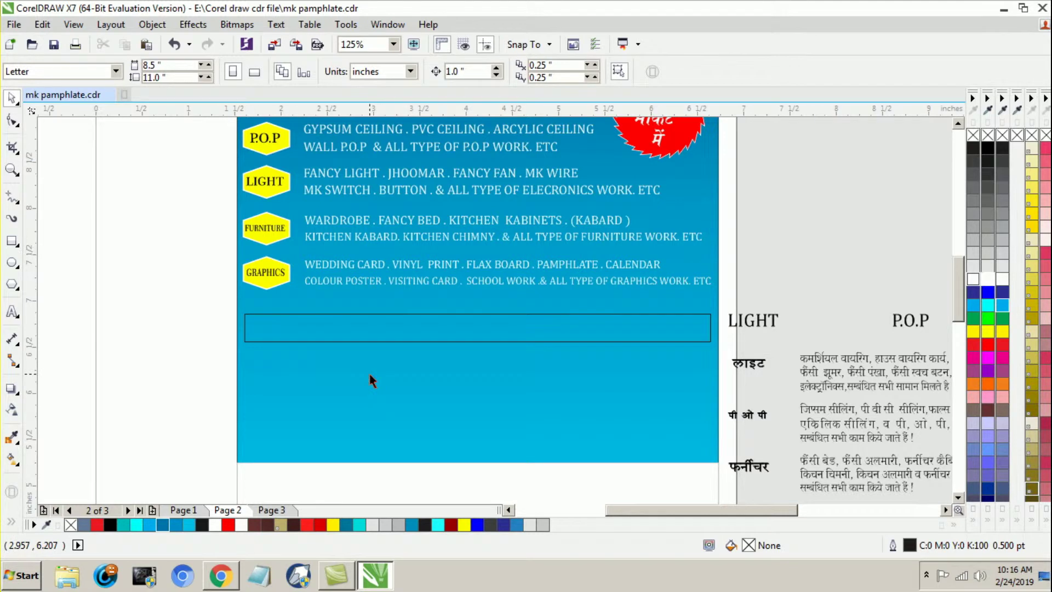
left_click(381, 334)
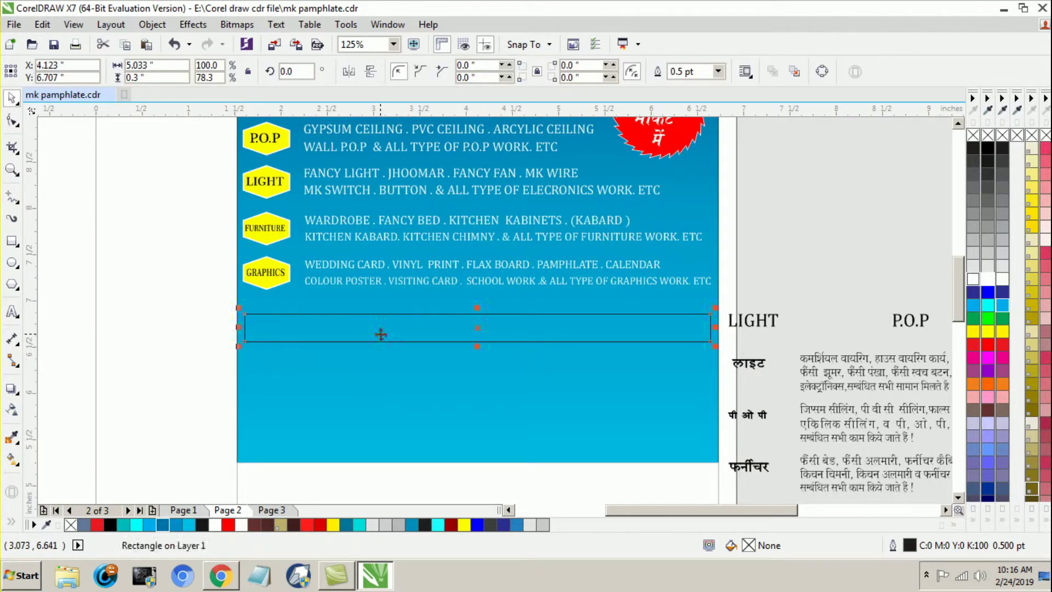
left_click_drag(381, 333, 380, 323)
Step: Round the rectangle's corners fully to a 0.15 inch radius so it becomes a pill-shaped bar
key("F10")
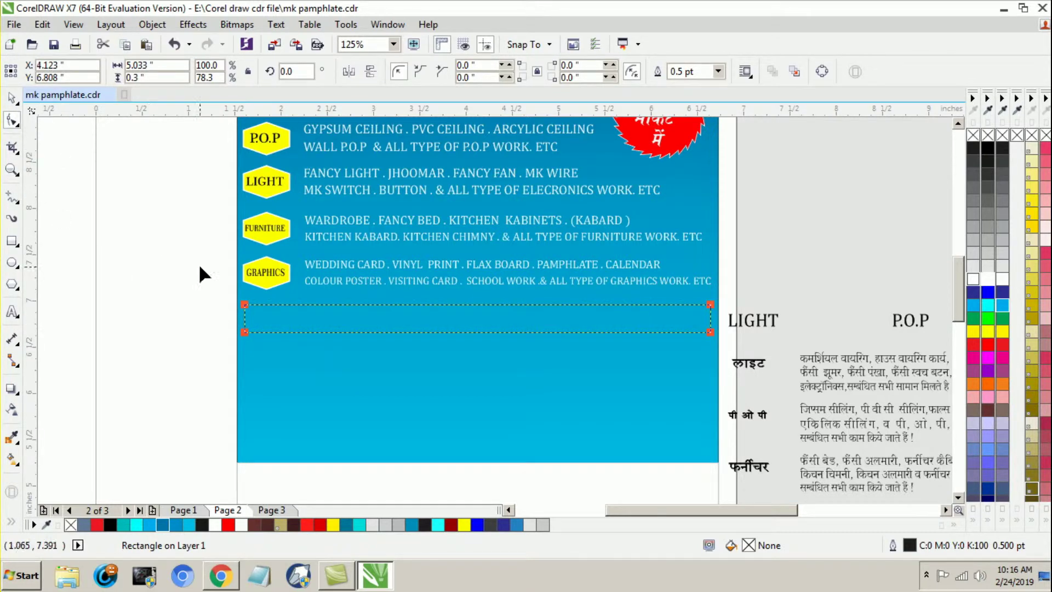
scroll(278, 321, "up", 2)
left_click_drag(211, 287, 238, 288)
left_click(13, 100)
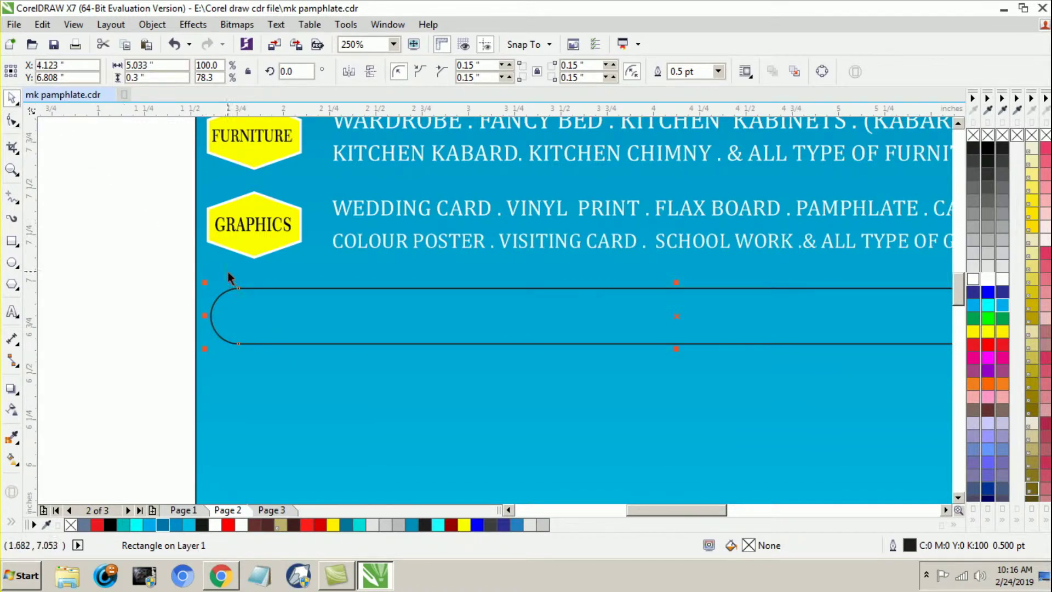
scroll(234, 278, "down", 2)
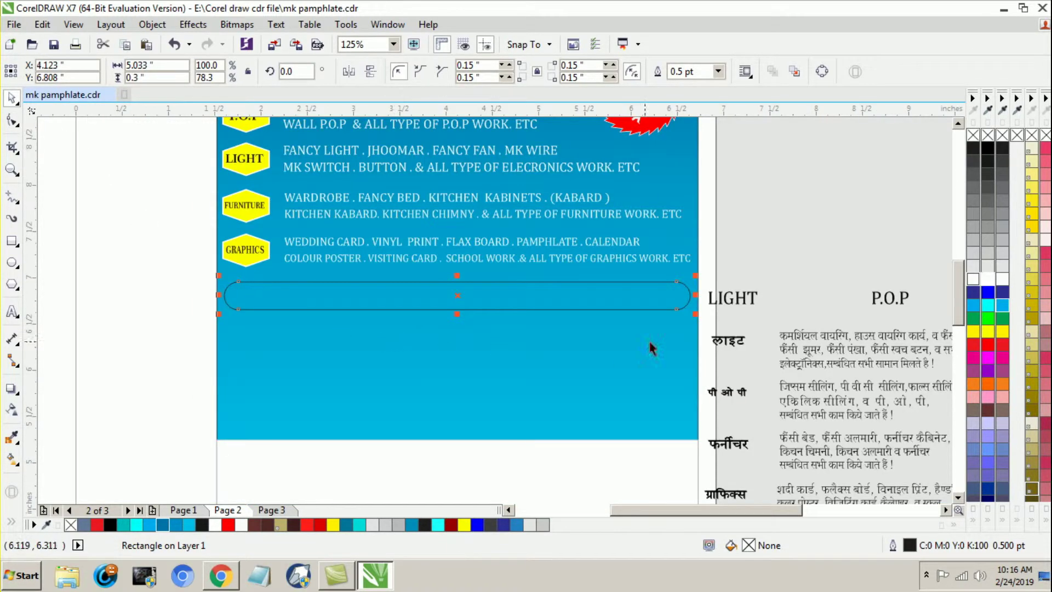
Step: Give the pill-shaped bar a yellow fill and a yellow outline
left_click(985, 333)
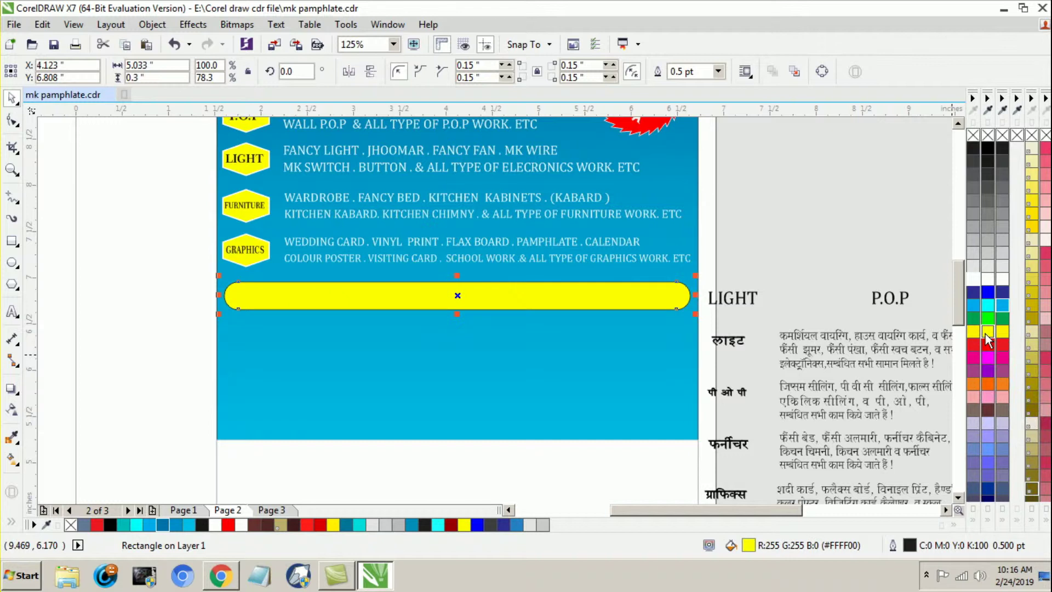
right_click(985, 334)
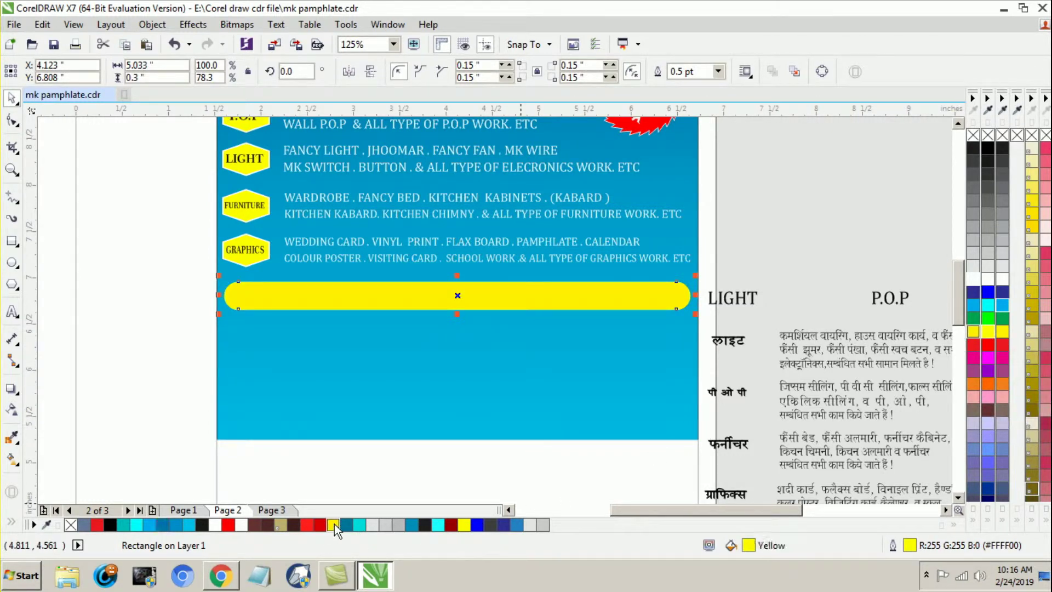
left_click(121, 349)
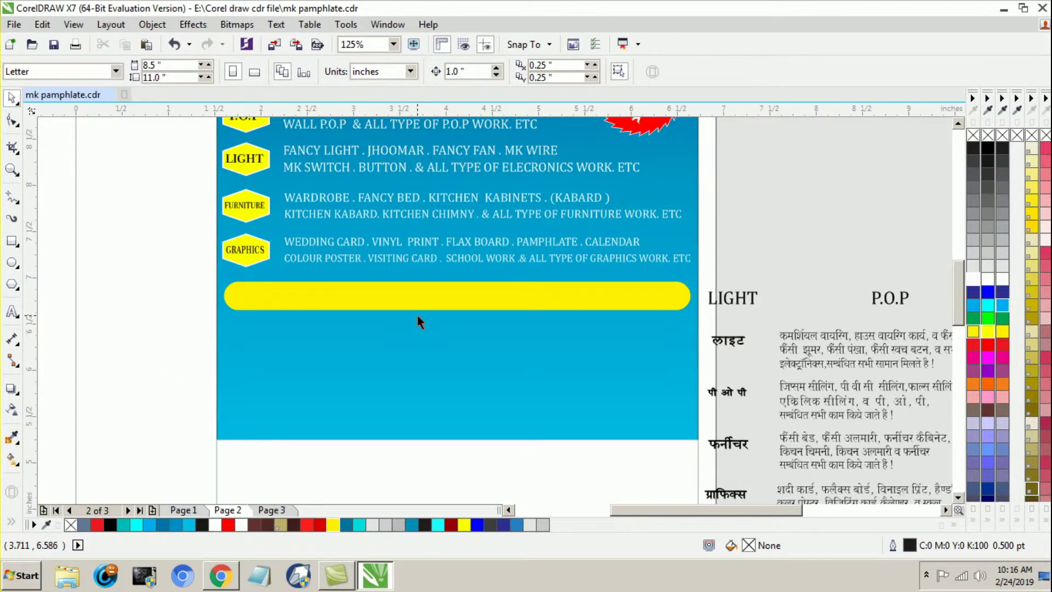
Step: Move the LIGHT, P.O.P and FURNITURE text line onto the yellow bar and colour it dark blue
left_click_drag(738, 301, 292, 295)
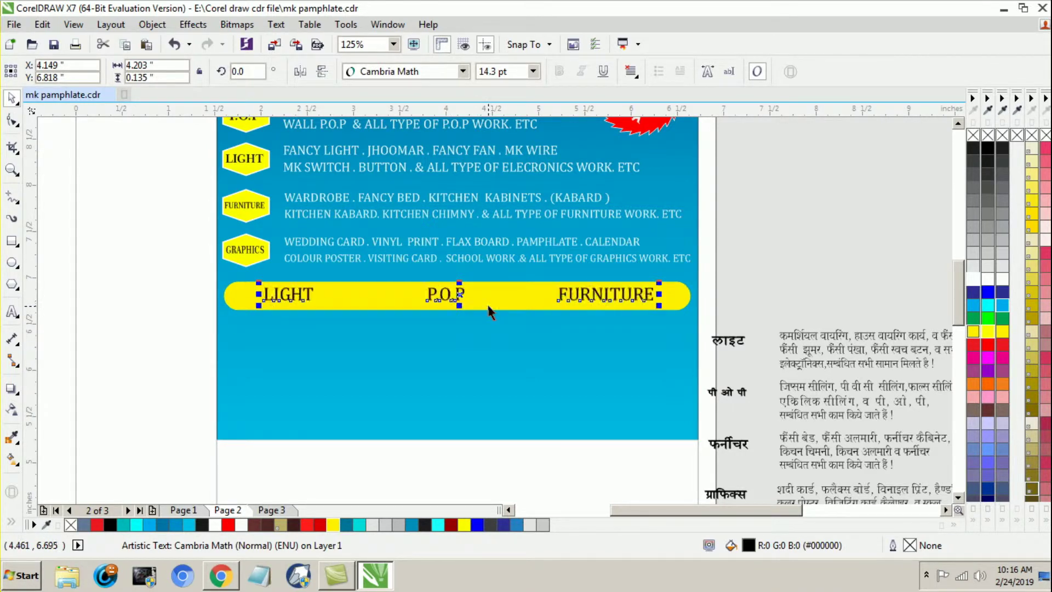
left_click(360, 525)
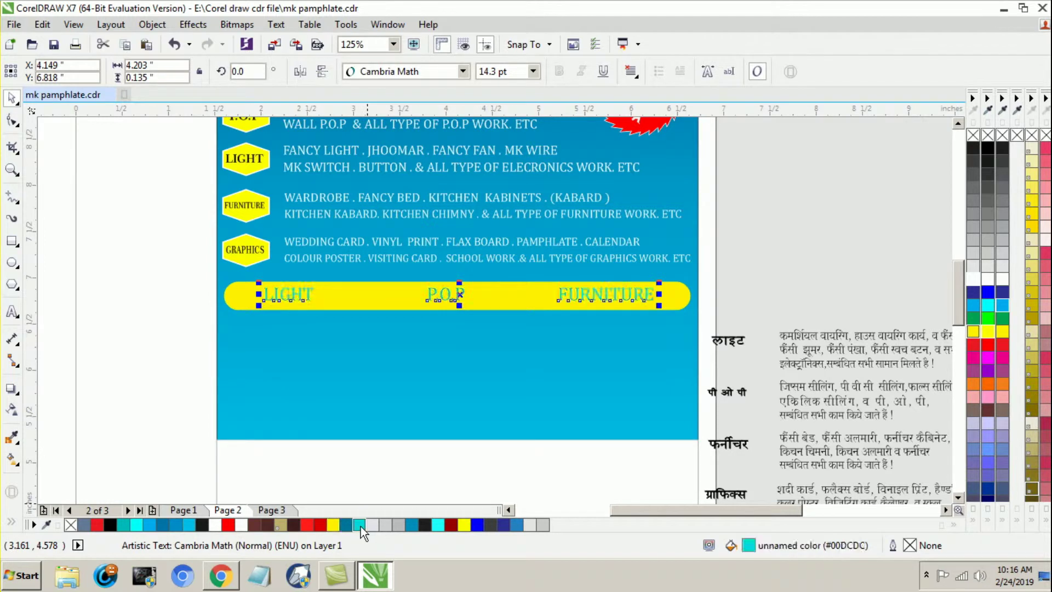
left_click(189, 525)
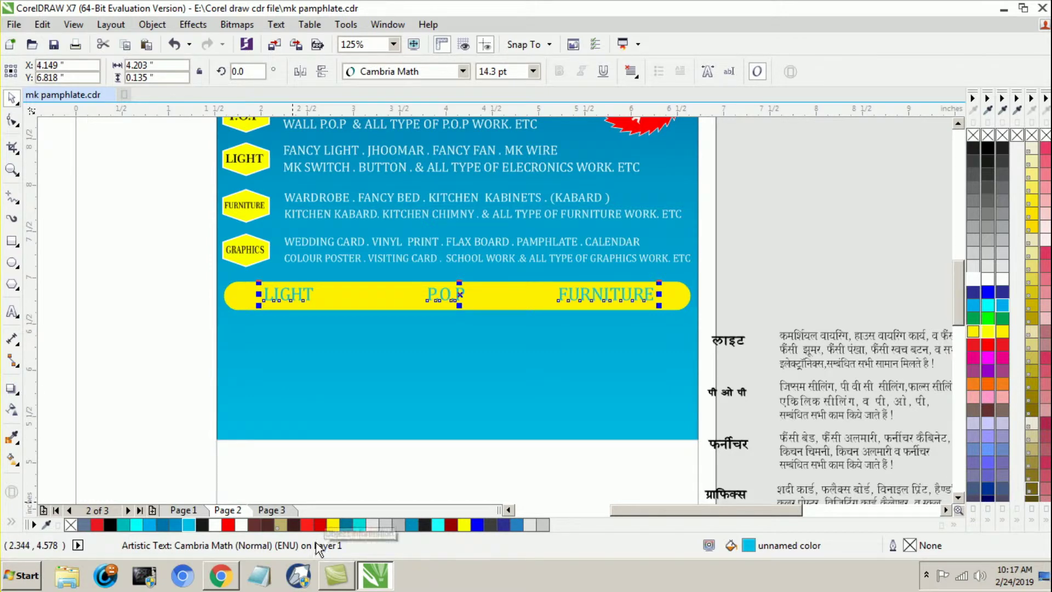
left_click(162, 525)
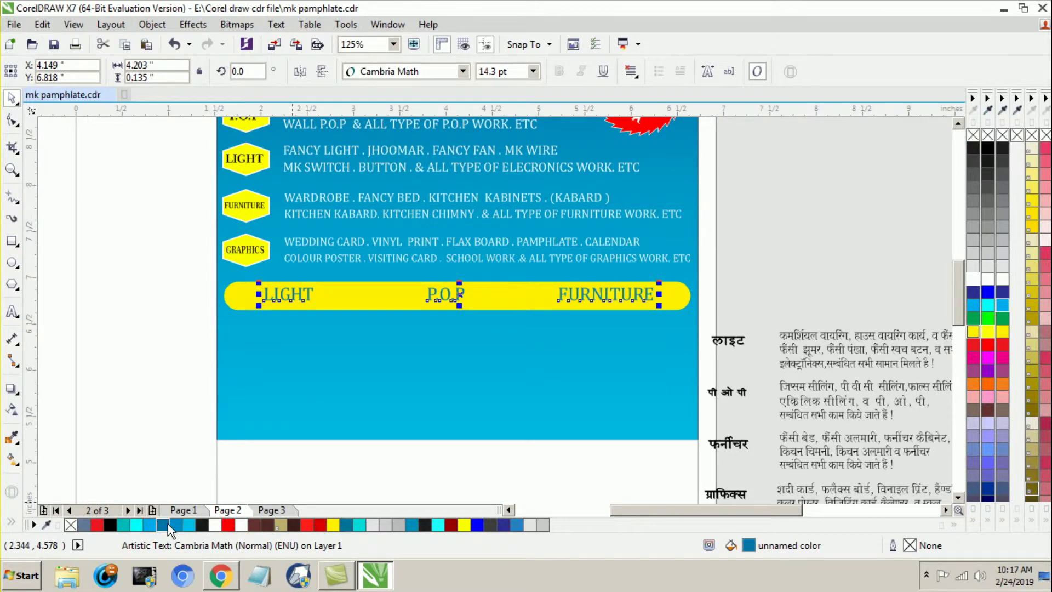
left_click(118, 388)
Step: Add a blue hairline outline to the LIGHT, P.O.P and FURNITURE text line to thicken its letters
scroll(477, 277, "up", 3)
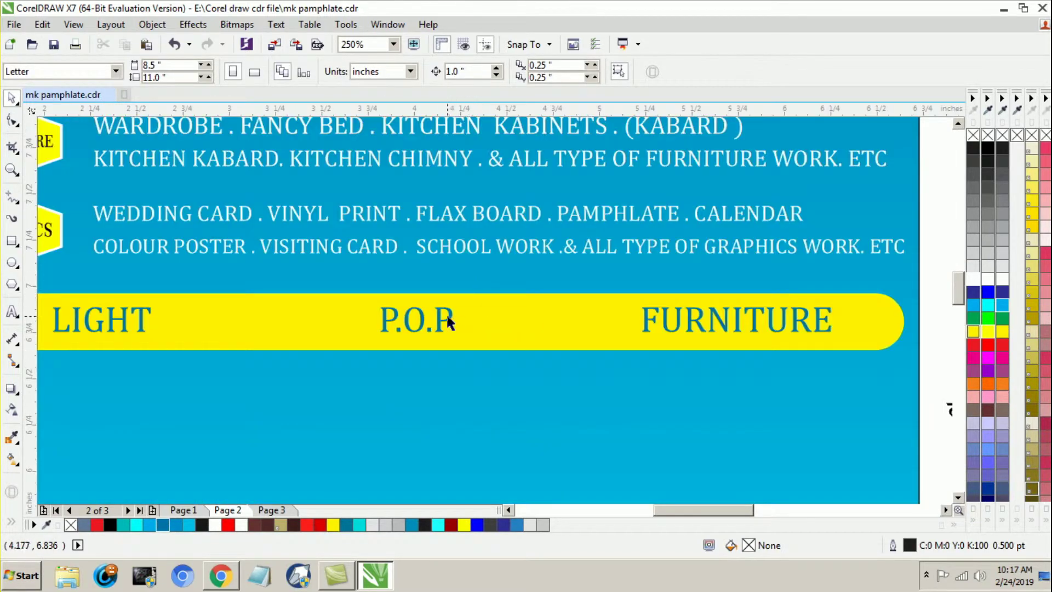
left_click(435, 319)
right_click(170, 527)
scroll(436, 354, "down", 3)
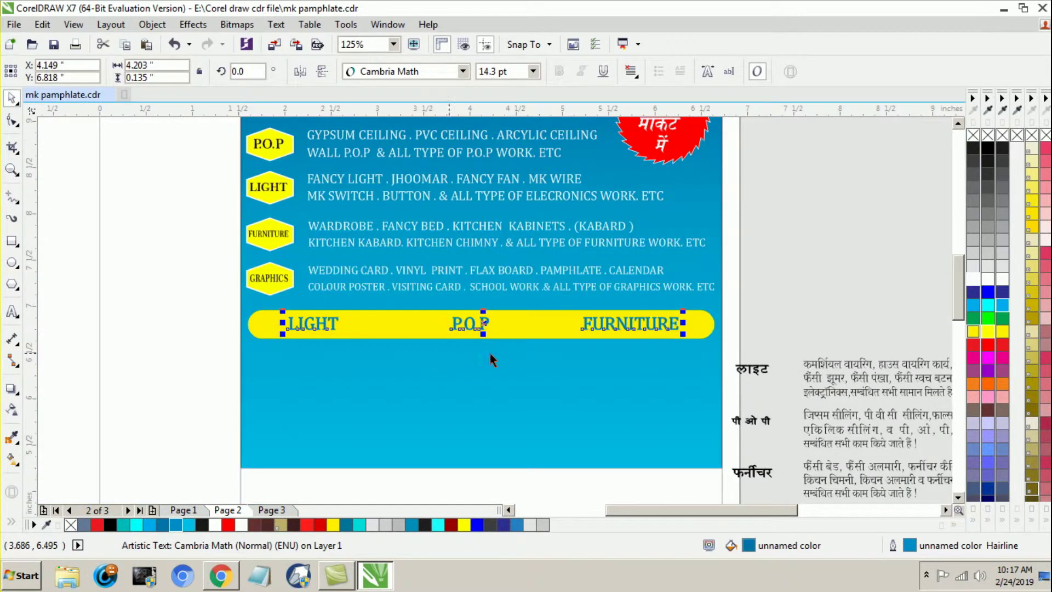
Step: Centre the LIGHT, P.O.P and FURNITURE text on the yellow bar and shorten the bar slightly at both ends
left_click(700, 326, "shift")
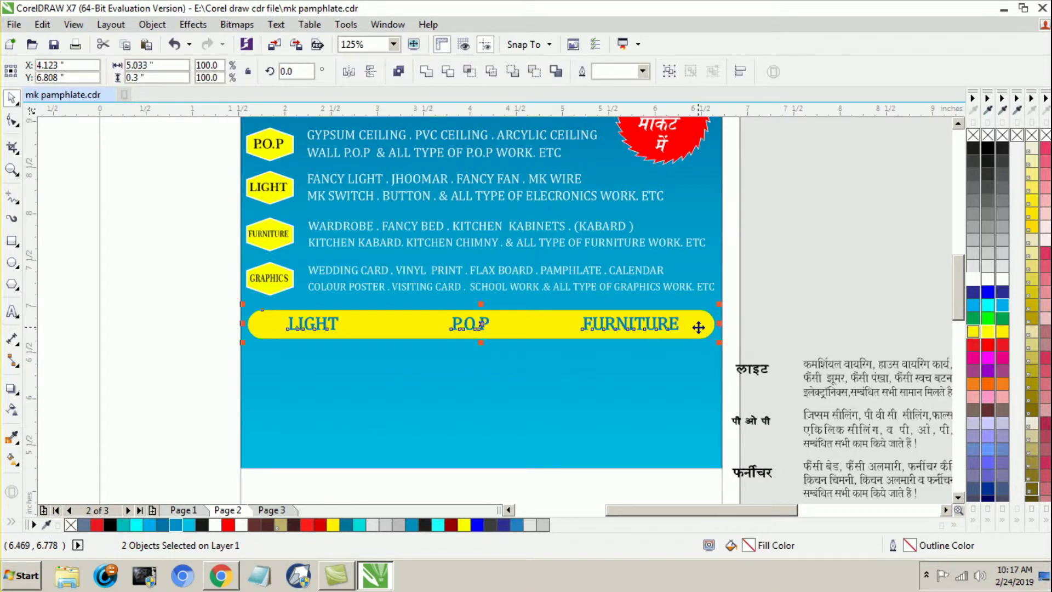
left_click(157, 325)
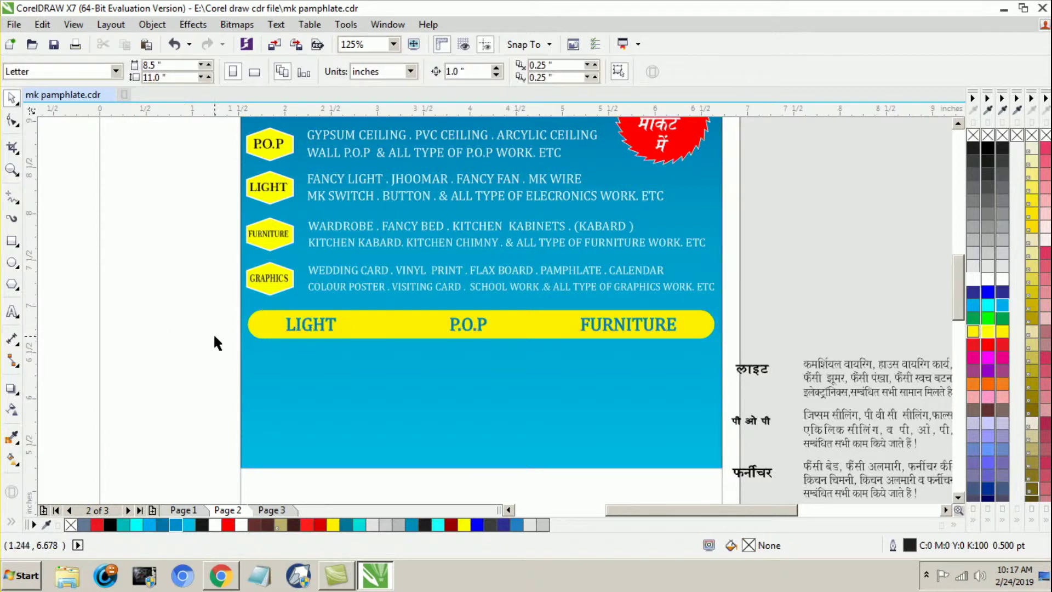
key("ctrl+z")
left_click(155, 347)
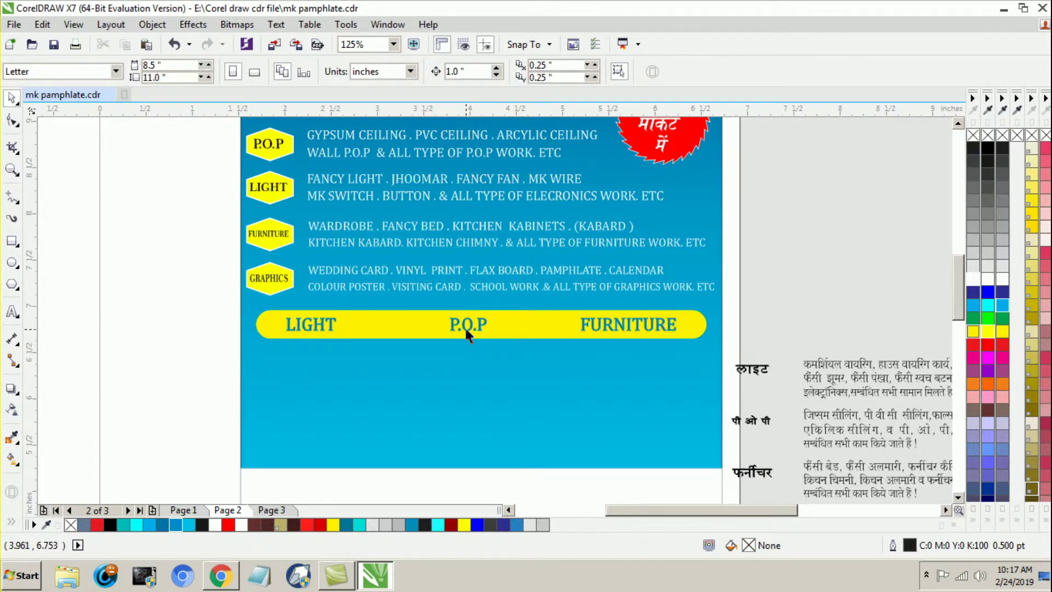
Step: Draw a six-pointed star about 0.2 inch wide on the yellow bar between LIGHT and P.O.P
left_click(16, 288)
left_click(55, 299)
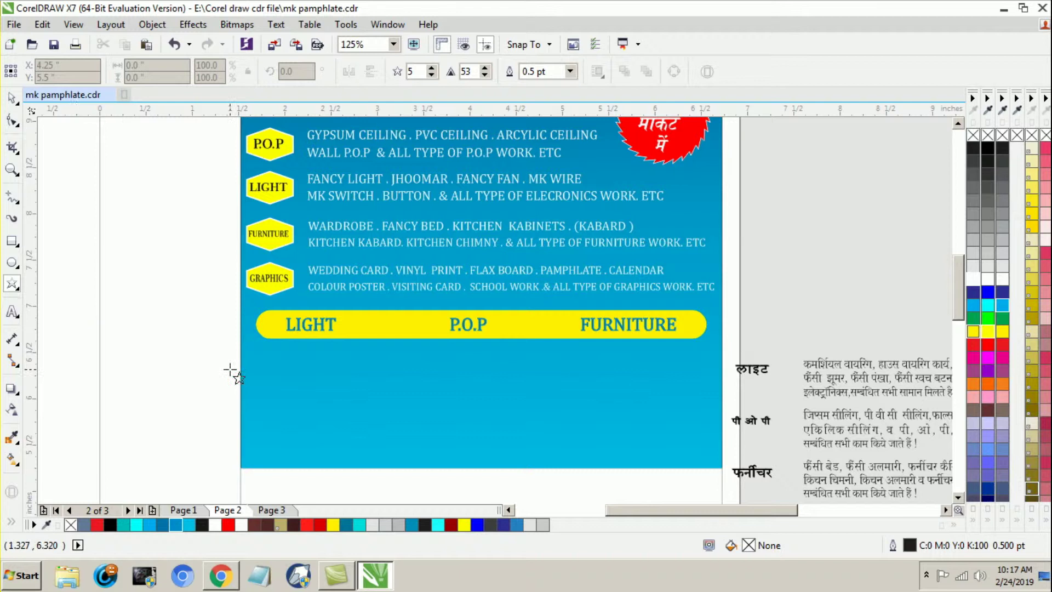
left_click_drag(364, 323, 385, 344)
left_click(432, 67)
left_click(11, 98)
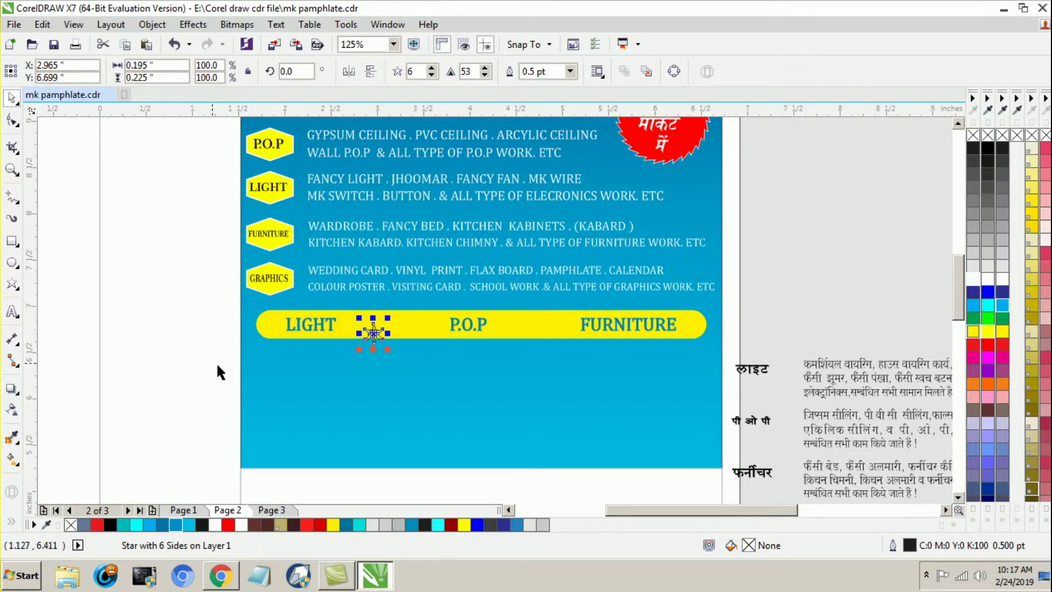
Step: Centre the star vertically on the yellow bar and resize it to about 0.19 by 0.22 inch
scroll(217, 351, "up", 2)
left_click(547, 363)
left_click_drag(531, 312, 540, 300)
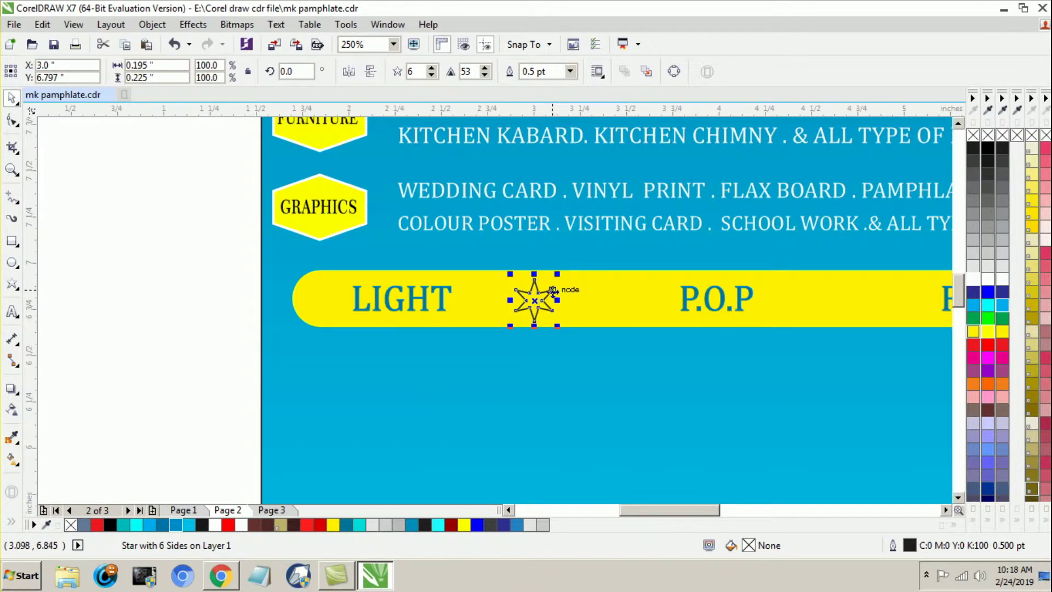
mouse_move(558, 325)
left_mouse_down()
mouse_move(548, 313)
mouse_move(555, 327)
left_mouse_up()
scroll(556, 324, "up", 2)
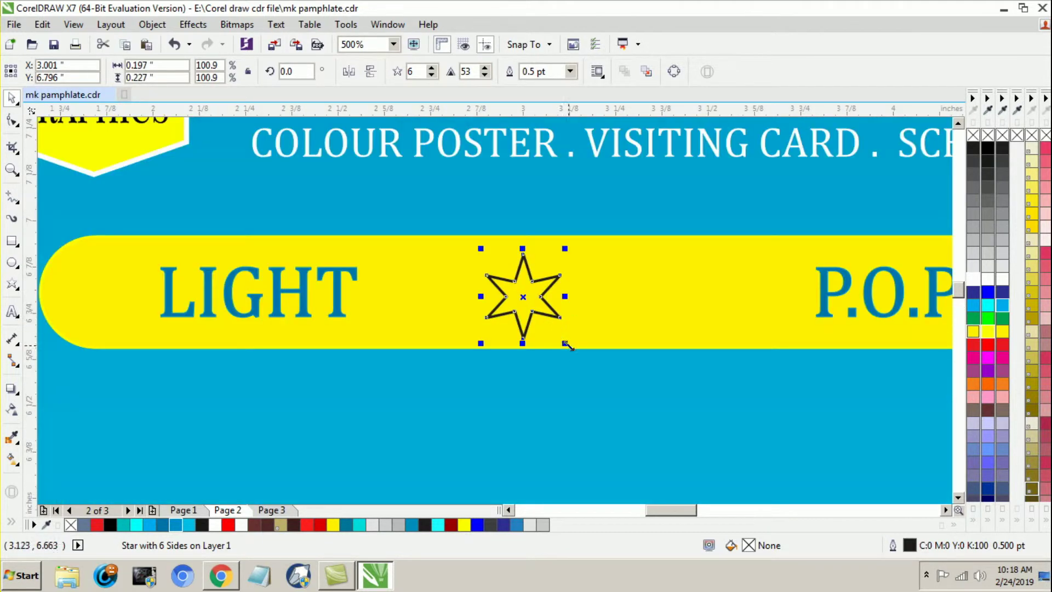
left_click_drag(563, 343, 562, 339)
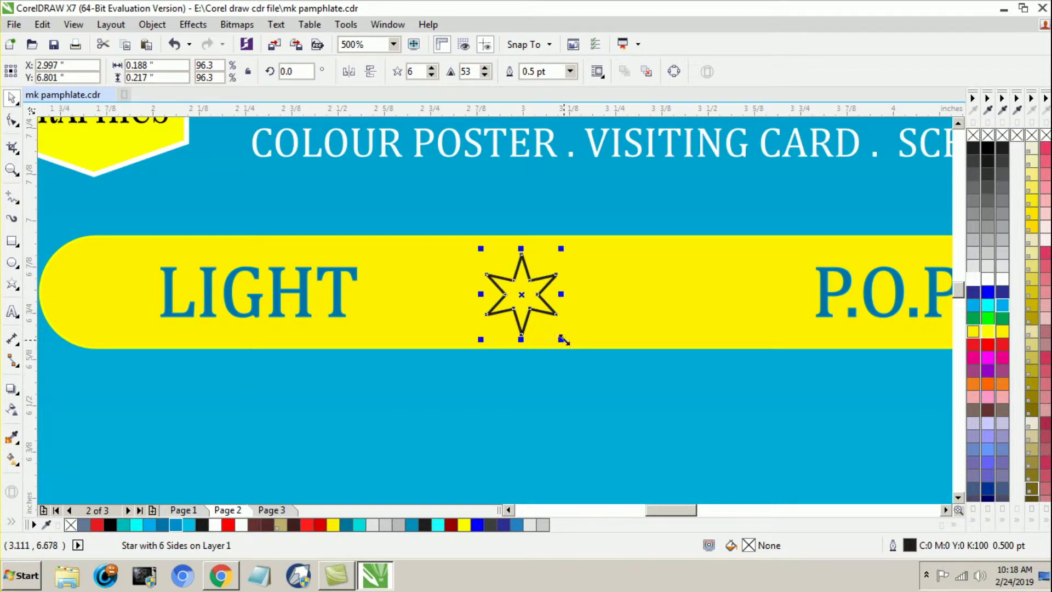
Step: Fill the star with red and remove its outline
left_click(988, 344)
right_click(988, 135)
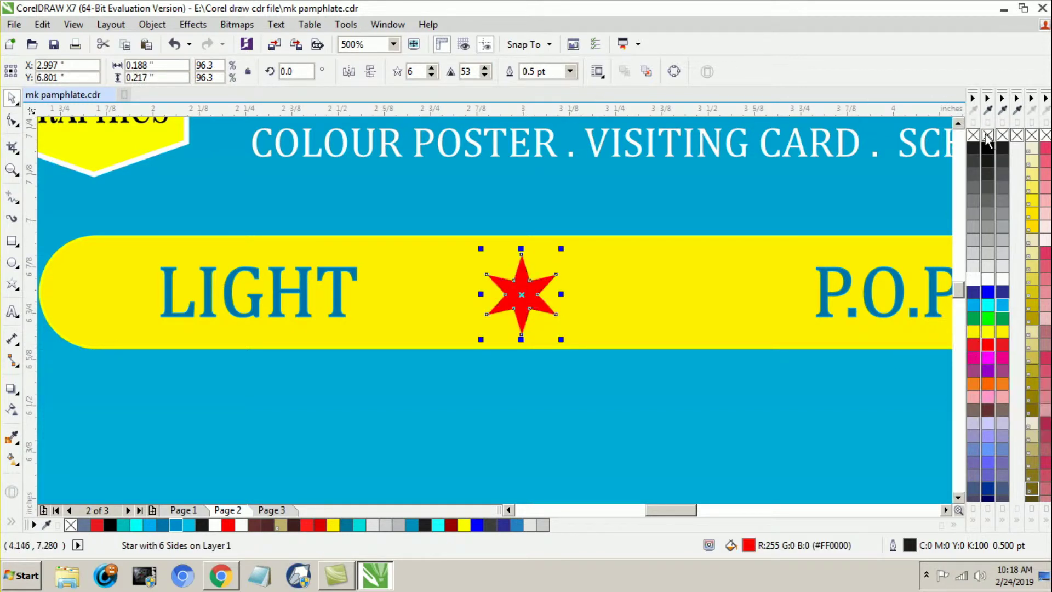
scroll(350, 231, "down", 2)
key("Escape")
scroll(442, 277, "down", 2)
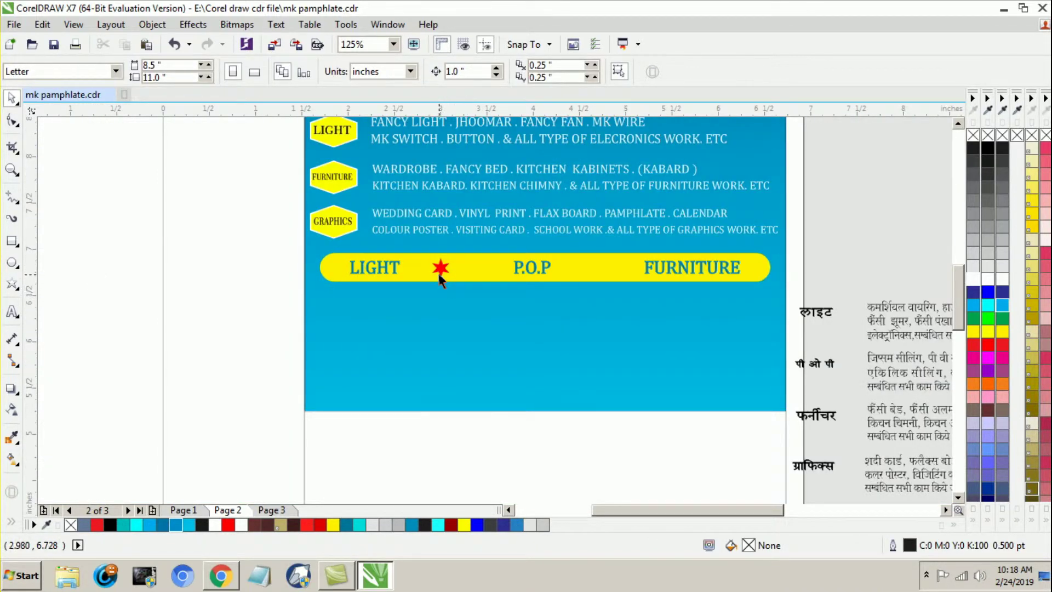
Step: Rotate the red star slightly, by about 1.7 degrees
scroll(441, 279, "up", 2)
left_click(442, 265)
left_click(441, 264)
left_click_drag(468, 240, 466, 234)
key("Escape")
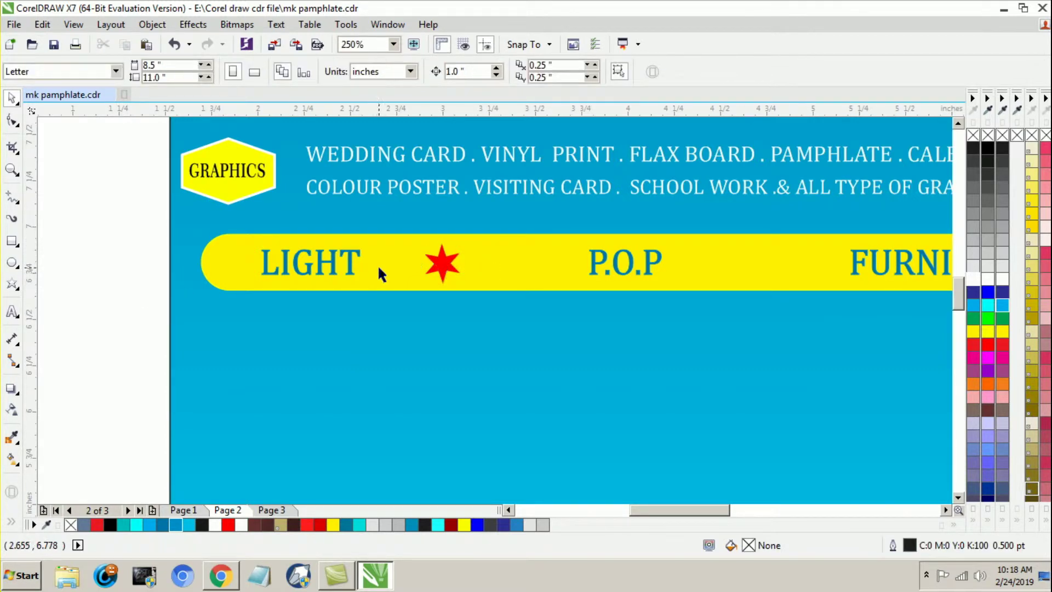
Step: Place a copy of the red star on the yellow bar between P.O.P and FURNITURE
scroll(377, 264, "down", 2)
left_click_drag(411, 271, 571, 280)
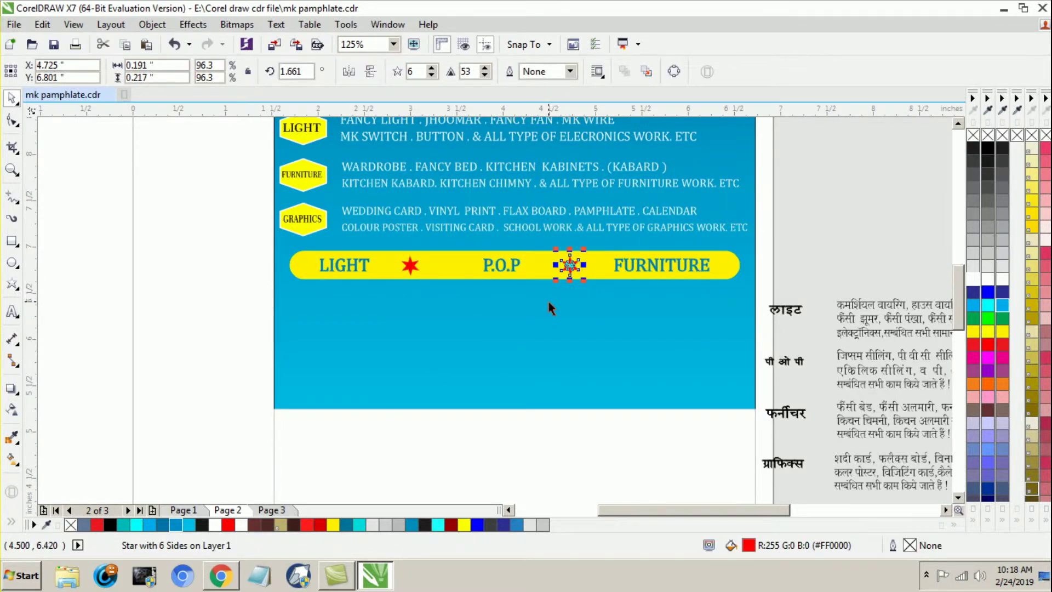
left_click(199, 303)
scroll(242, 291, "down", 2)
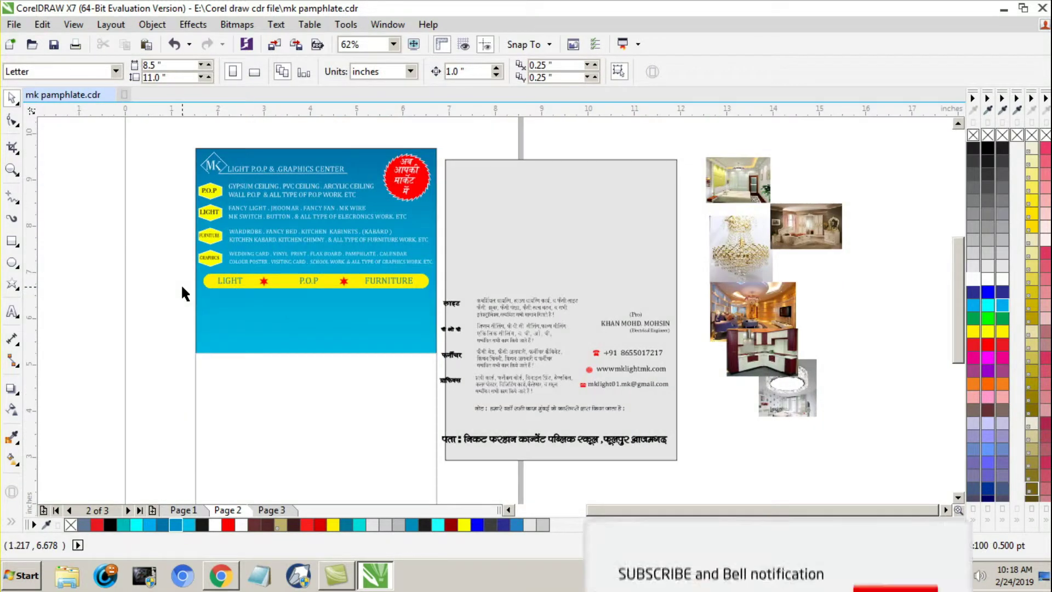
left_click_drag(242, 291, 182, 288)
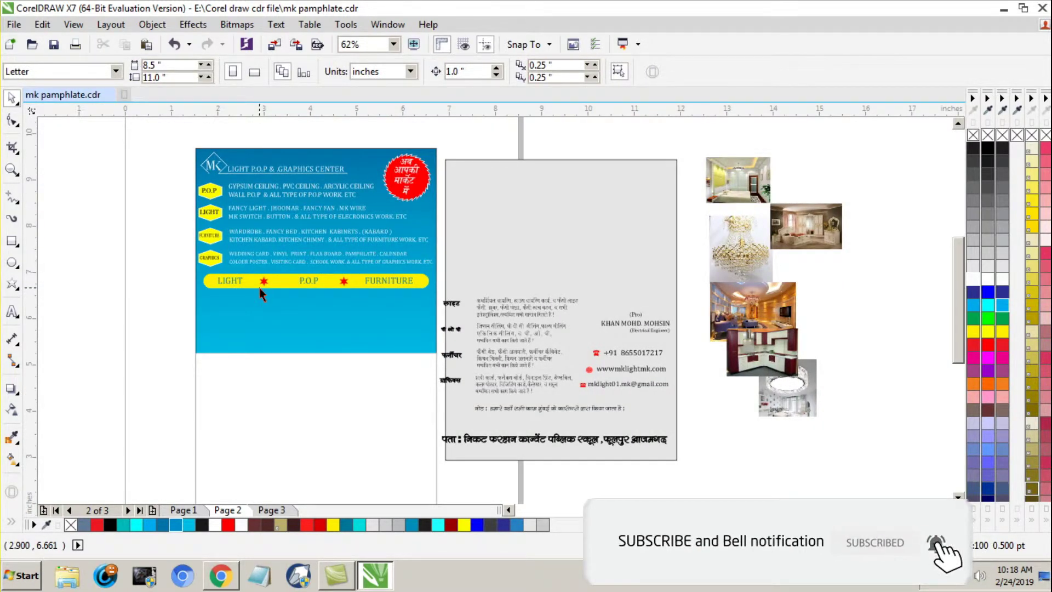
Step: Draw a 1.5 by 2.25 inch rectangle below the yellow bar and shift it close to the pamphlet's left edge
left_click(12, 241)
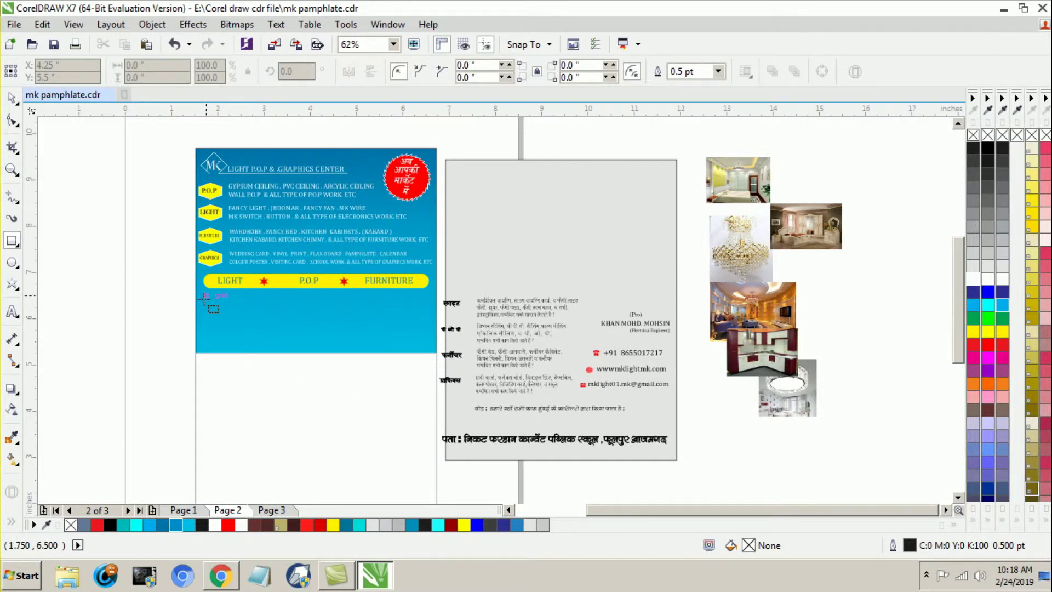
left_click_drag(206, 296, 275, 400)
left_click(11, 98)
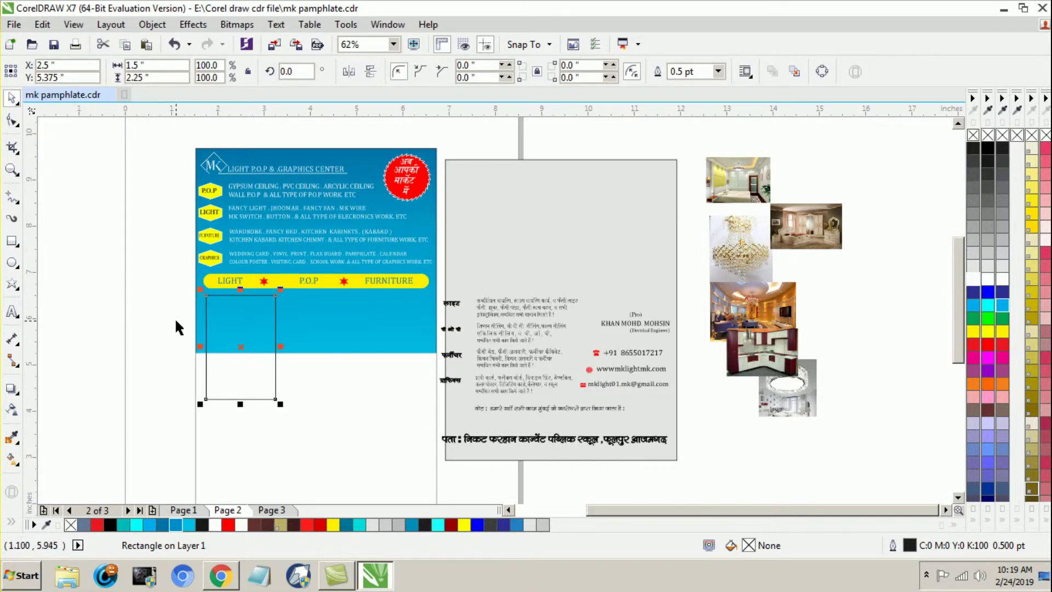
scroll(180, 310, "up", 2)
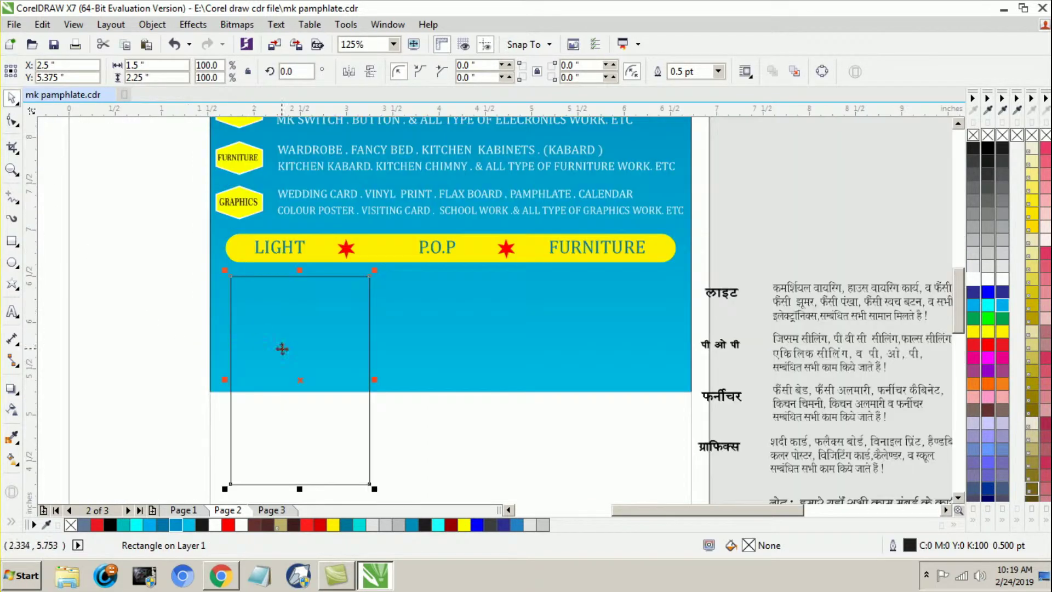
left_click_drag(289, 368, 279, 366)
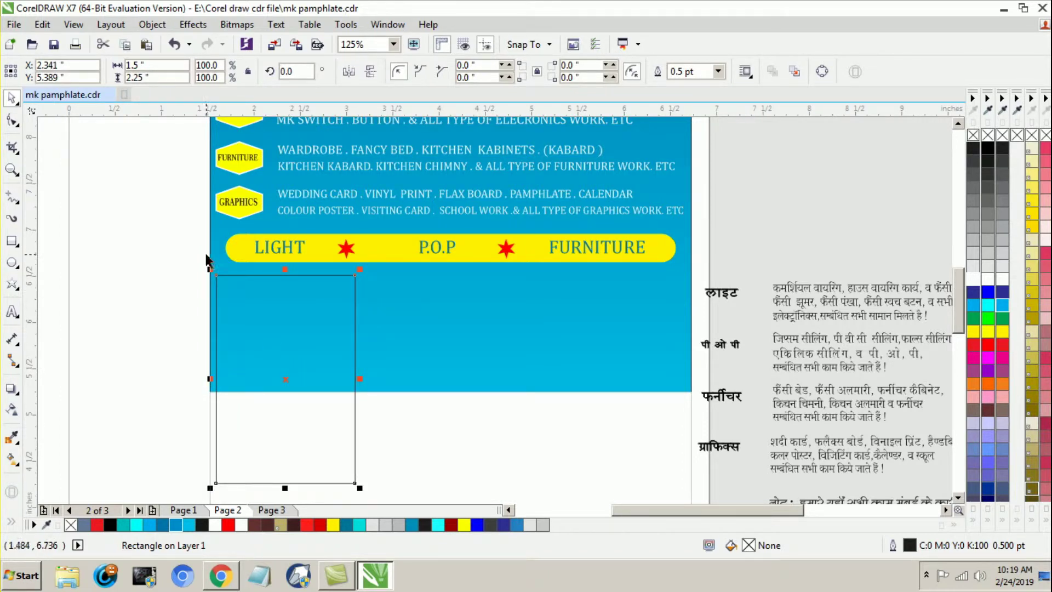
Step: Widen the rectangle below the yellow bar to 1.6 inches and round its corners to about 0.074 inch
left_click(237, 215, "shift")
scroll(237, 214, "down", 2)
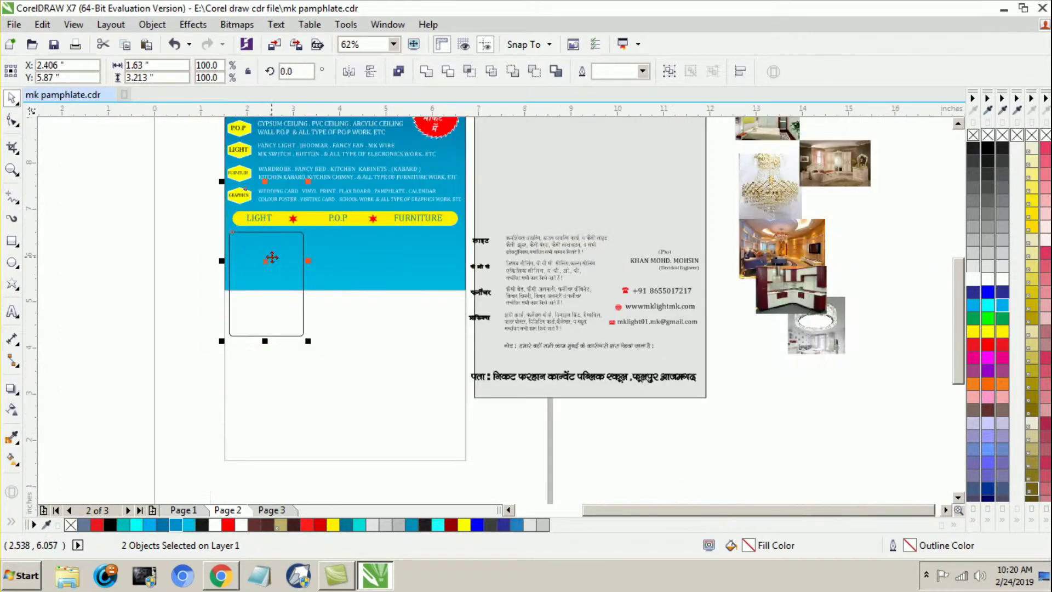
left_click(183, 306)
scroll(258, 287, "up", 2)
Step: Duplicate the rounded rectangle twice to the right with equal gaps to make a row of three
left_click_drag(300, 301, 457, 288)
right_click(456, 289)
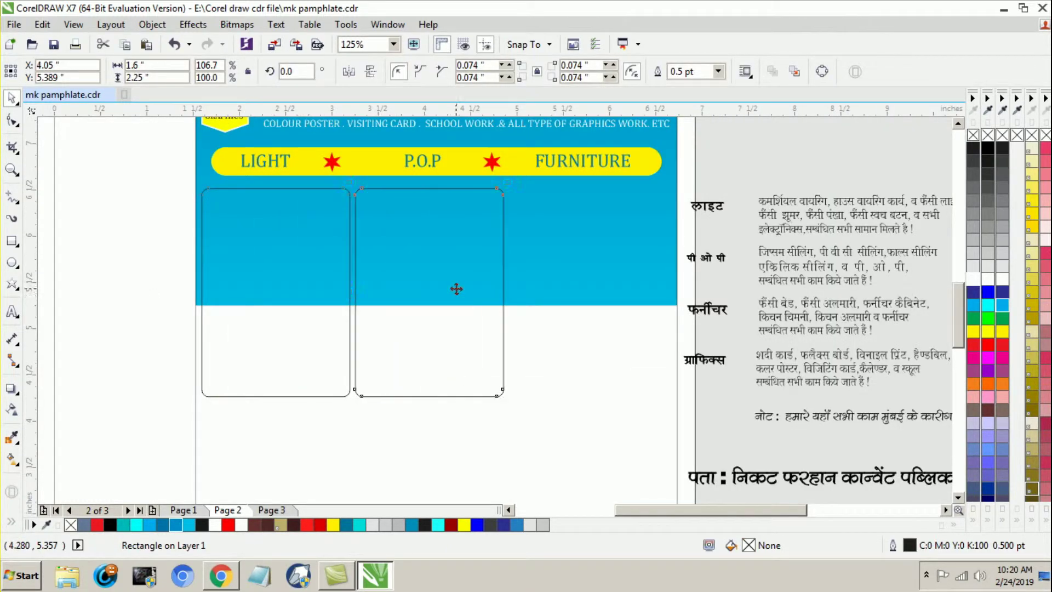
key("ctrl+d")
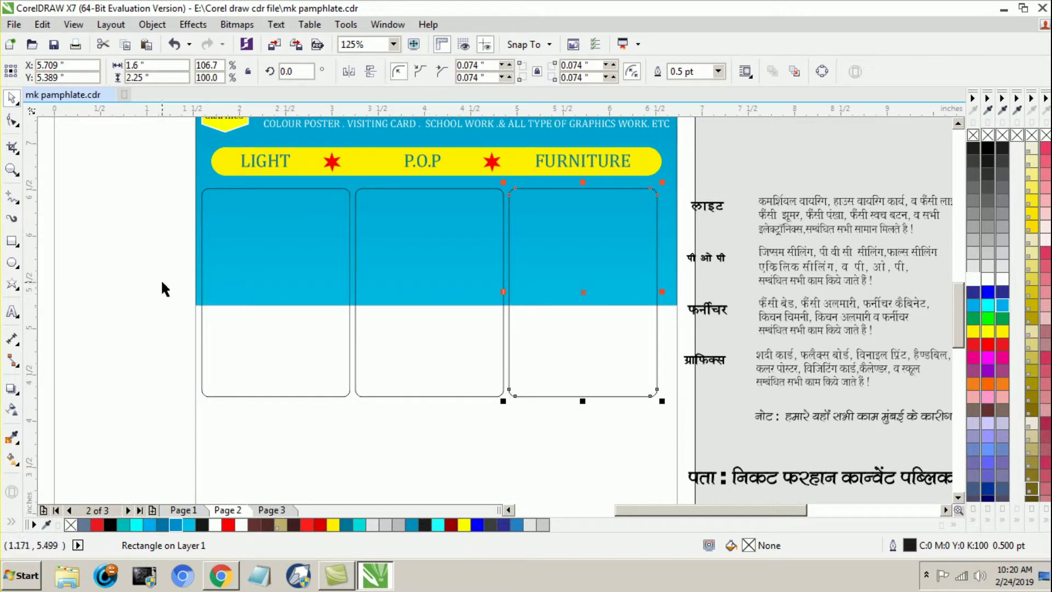
Step: Stretch the row of three rectangles to about 5.06 inches wide and shorten it to about 2.12 inches high
left_click(410, 317, "shift")
left_click(324, 315, "shift")
left_click_drag(663, 291, 678, 291)
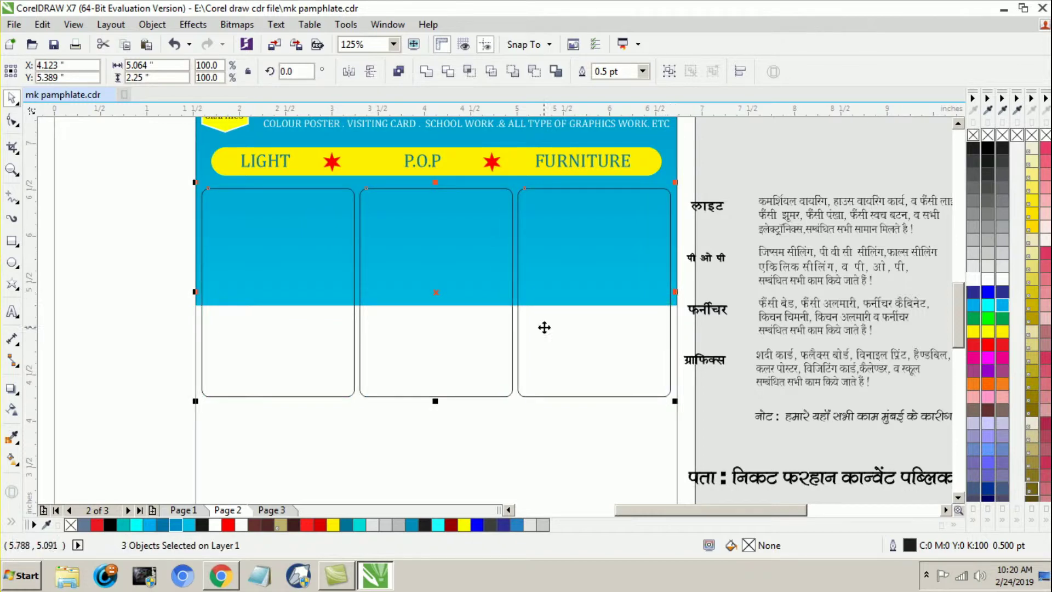
left_click(85, 287)
scroll(406, 310, "up", 1)
scroll(406, 310, "left", 1)
Step: Give all three rounded rectangles a white outline
left_click(407, 310)
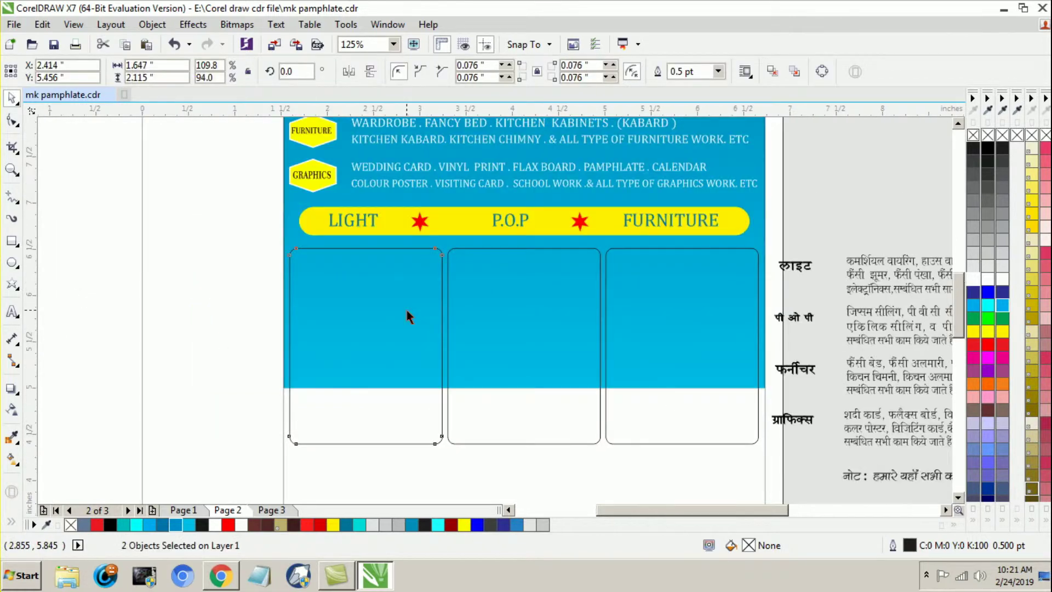
left_click(408, 310)
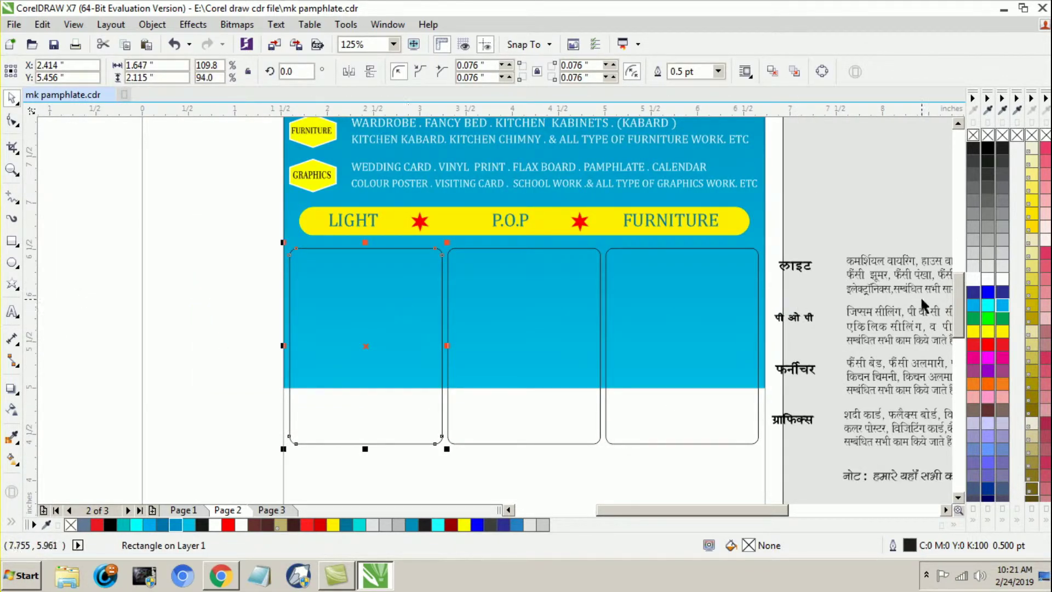
right_click(974, 281)
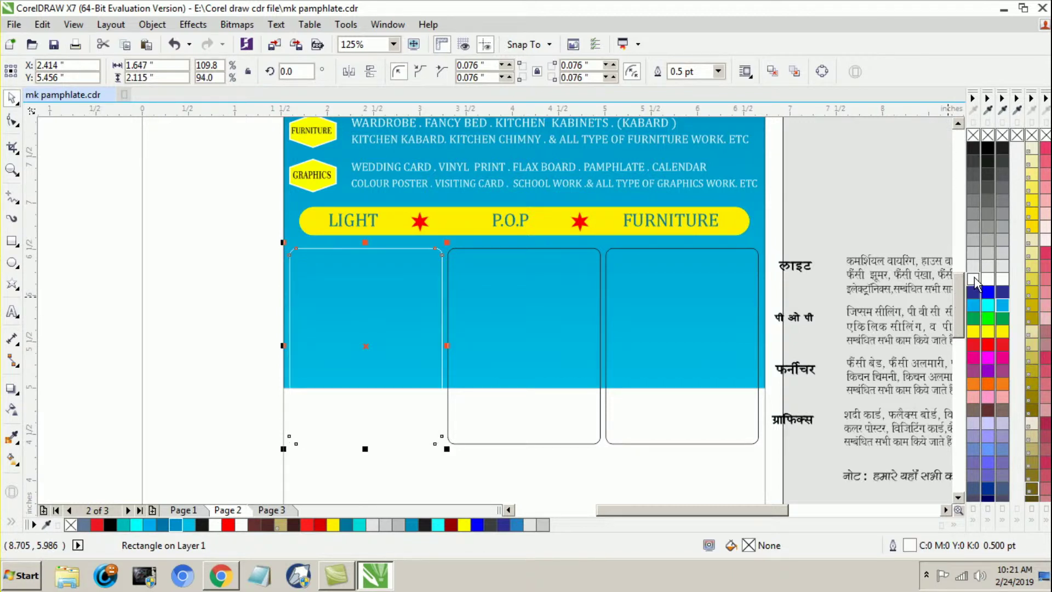
left_click(608, 344)
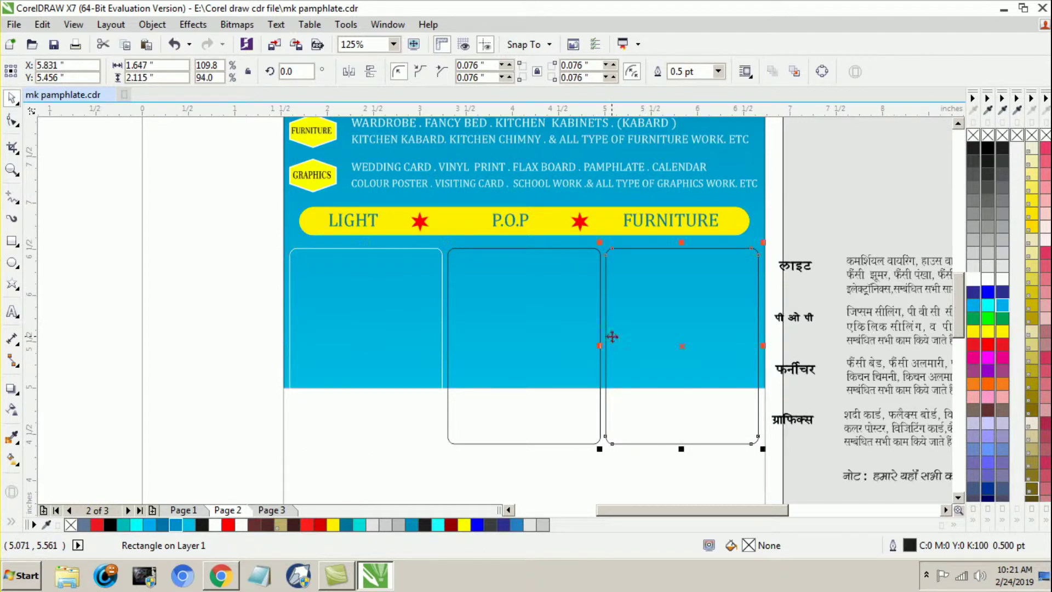
left_click(574, 342, "shift")
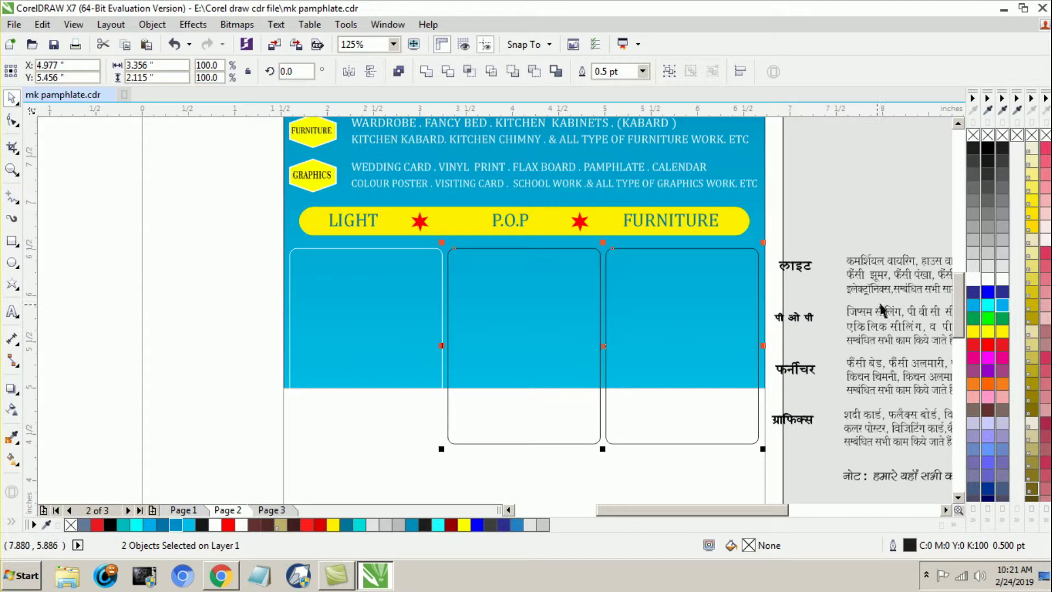
right_click(974, 281)
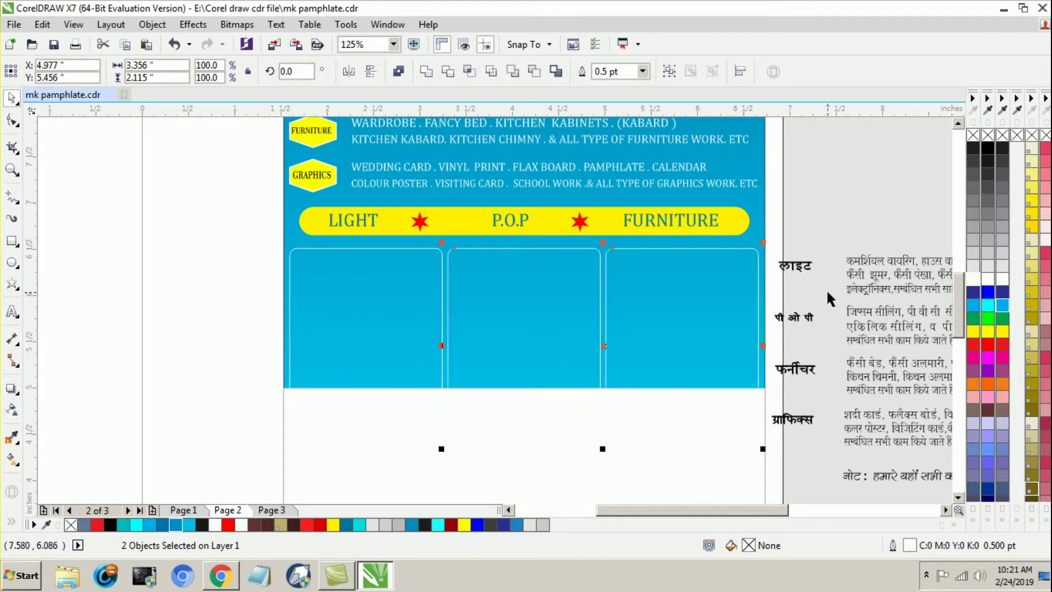
Step: Set the outline width of the three rounded rectangles to 1 pt
left_click(419, 331, "shift")
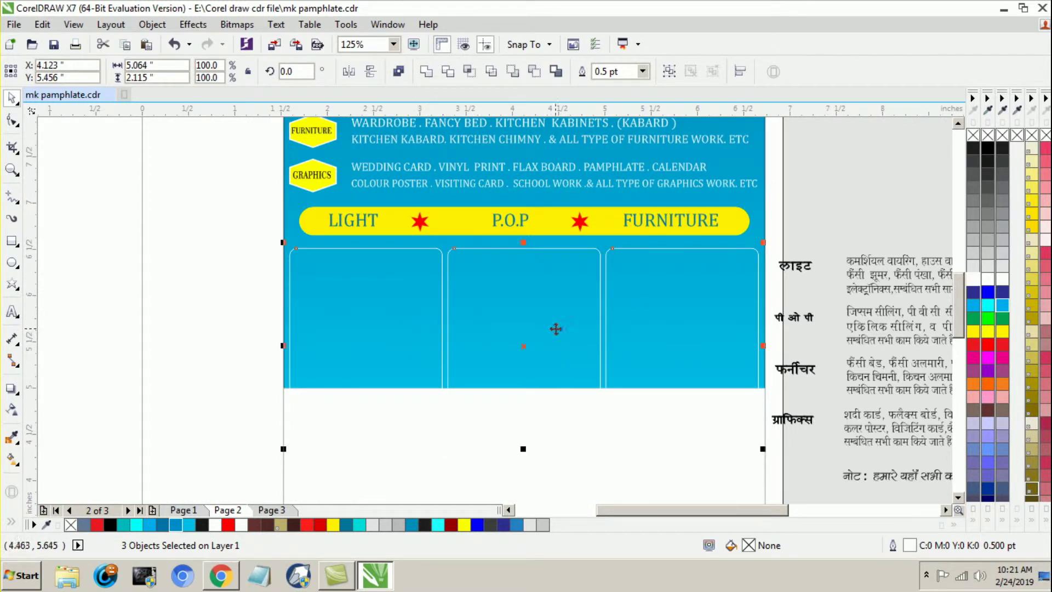
left_click_drag(629, 73, 595, 72)
type("1")
key("Return")
left_click(158, 293)
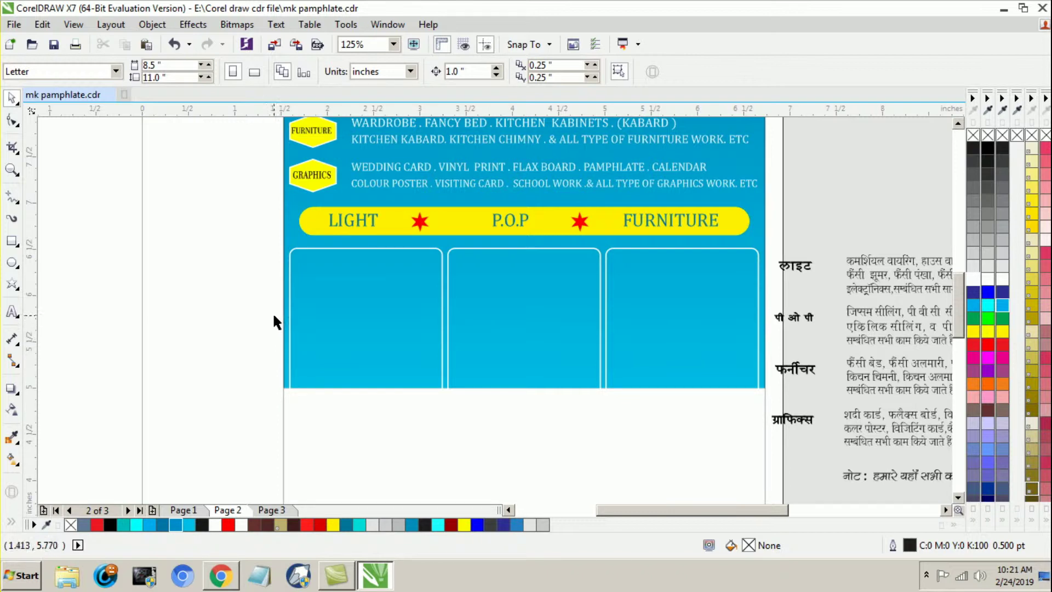
Step: Fill the three rounded rectangles with the same blue fountain fill as the pamphlet background
left_click(344, 292)
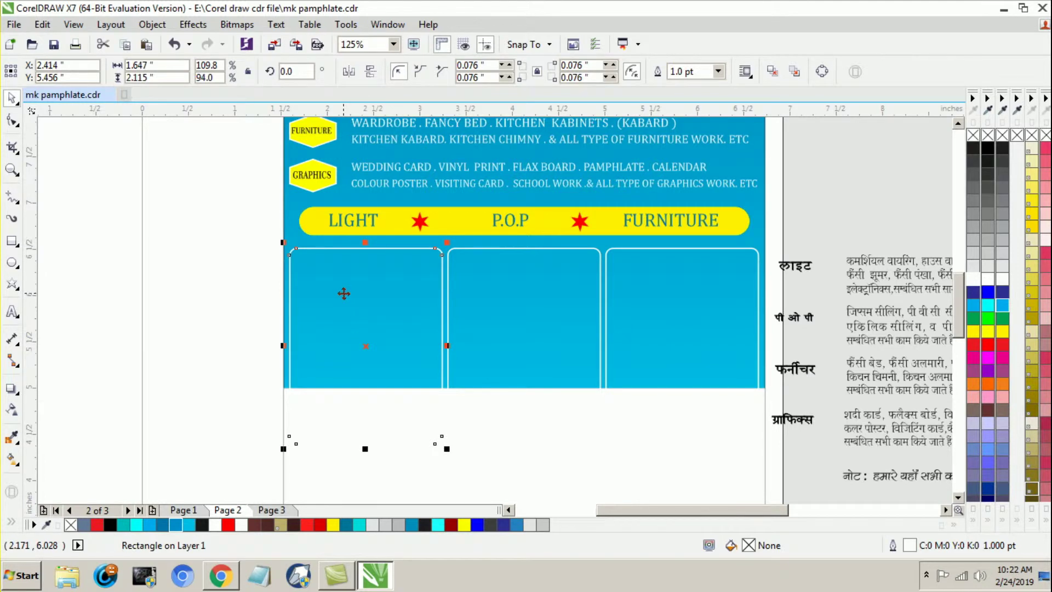
left_click(550, 331, "shift")
left_click(688, 334, "shift")
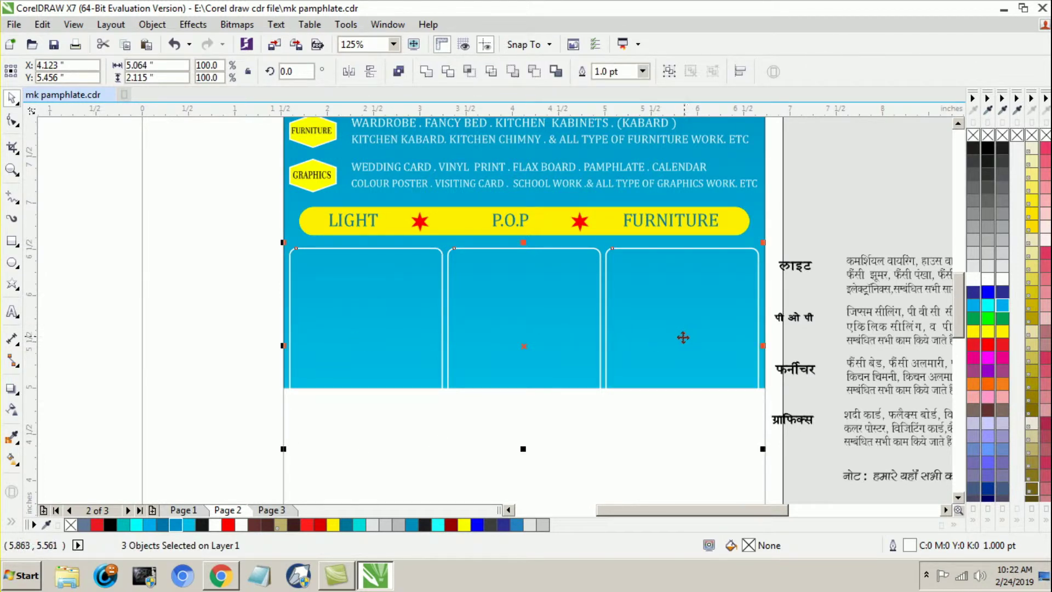
left_click(755, 199)
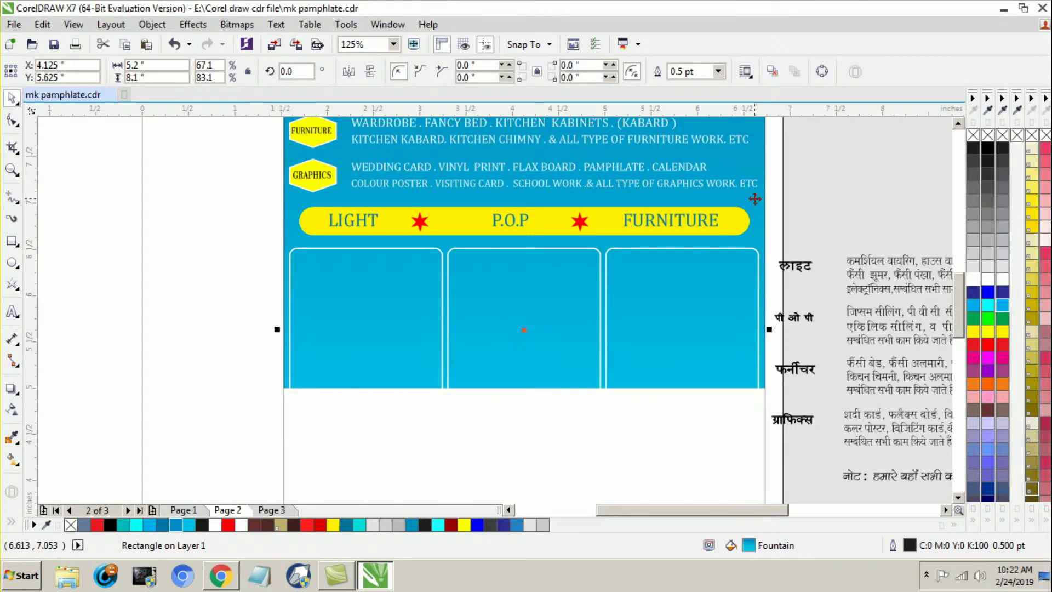
left_click(704, 281)
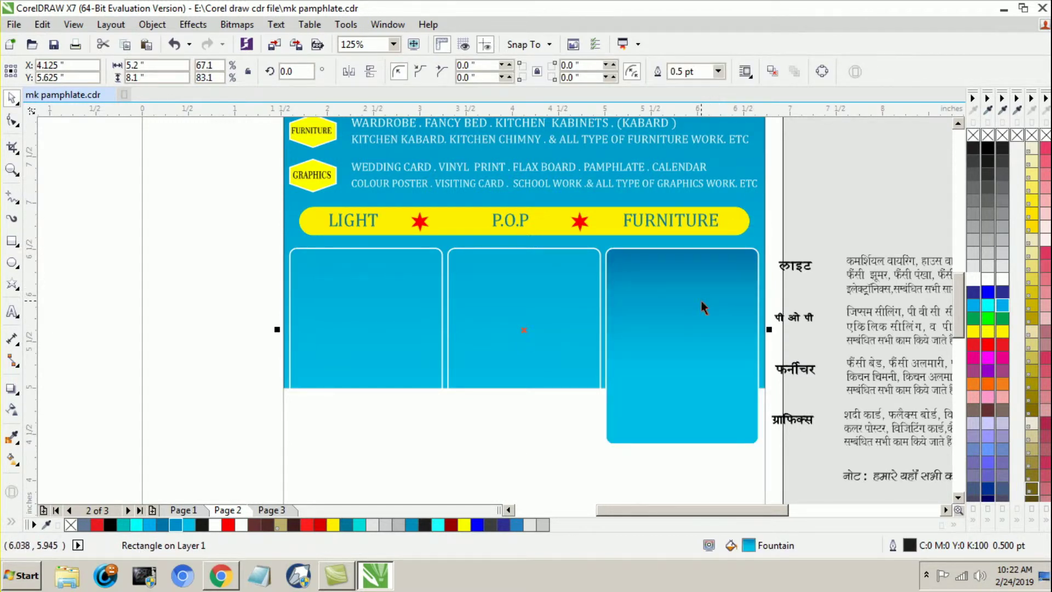
left_click(541, 311)
left_click_drag(423, 341, 390, 330)
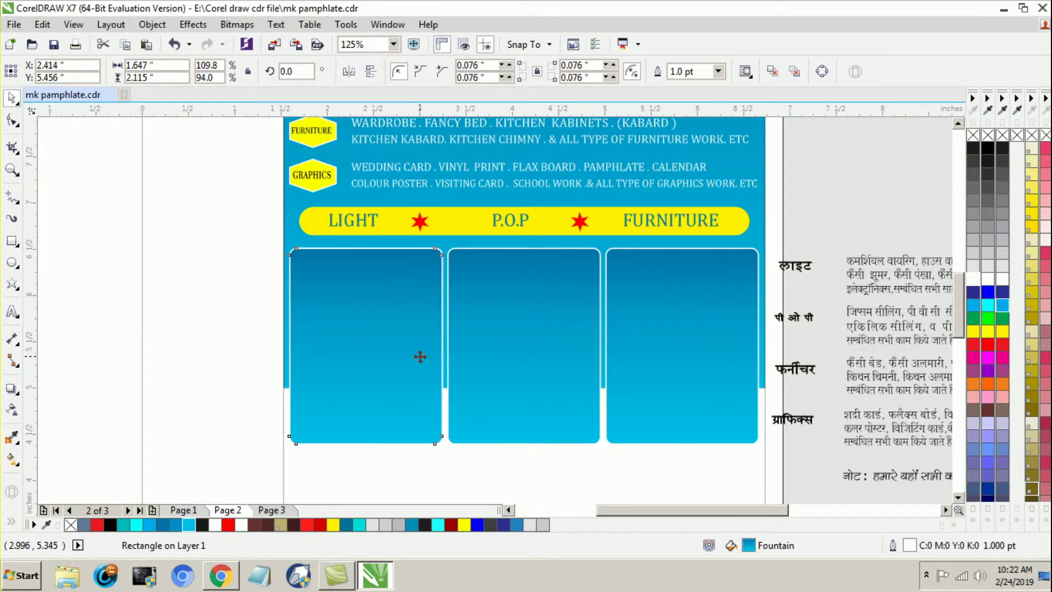
left_click_drag(418, 353, 387, 359)
key("ctrl+z")
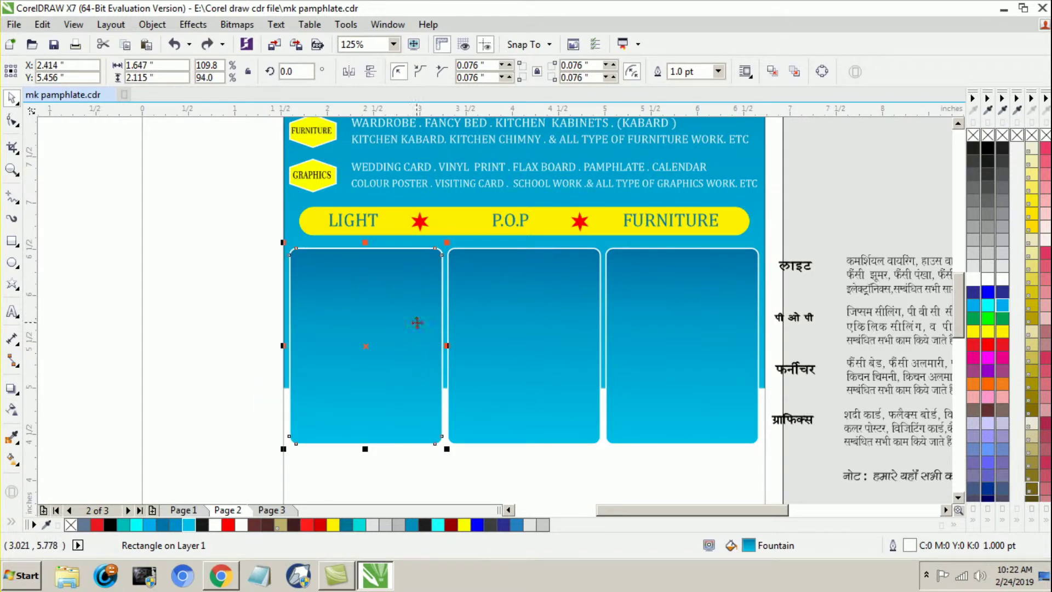
scroll(448, 253, "up", 2)
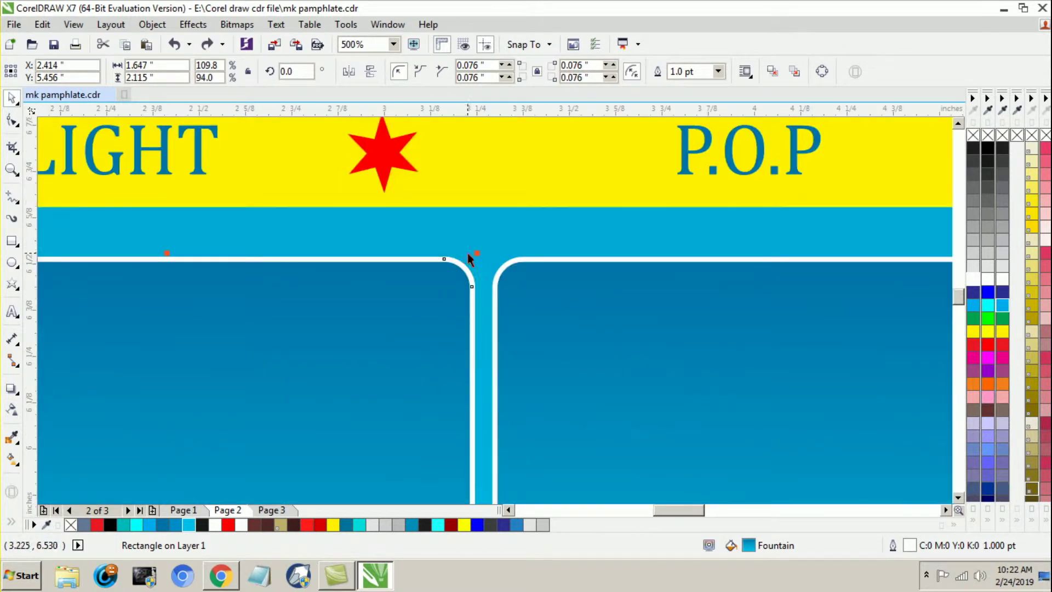
scroll(470, 259, "down", 1)
left_click_drag(477, 251, 471, 259)
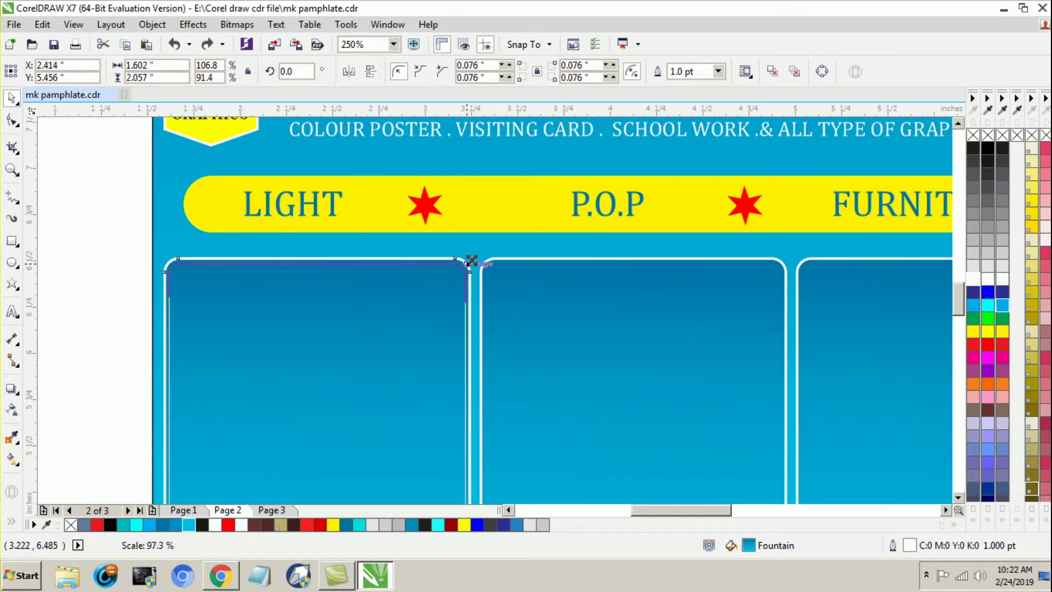
left_click_drag(471, 259, 470, 262)
right_click(470, 262)
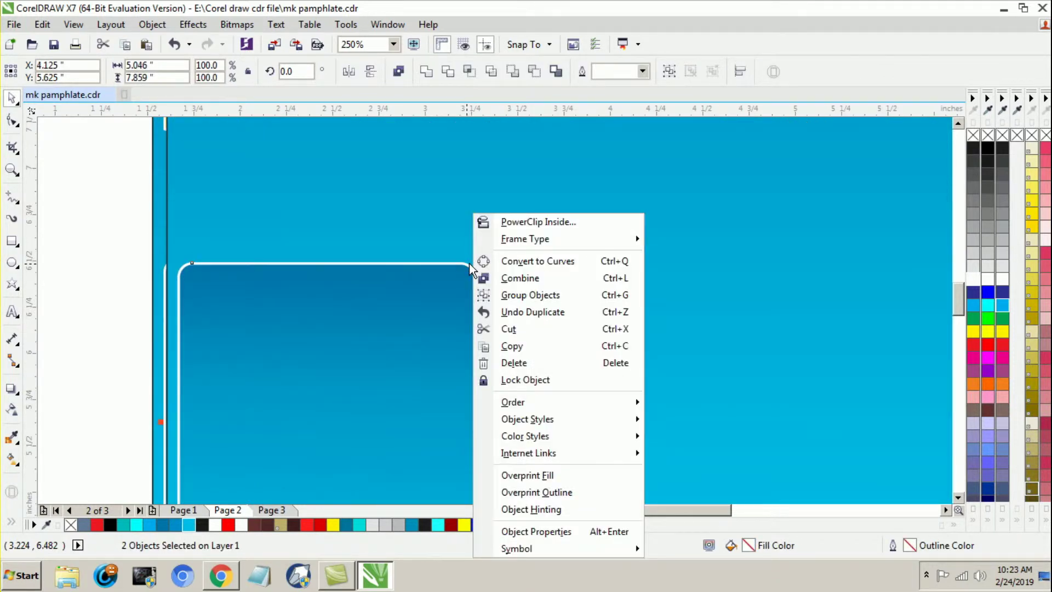
left_click(95, 216)
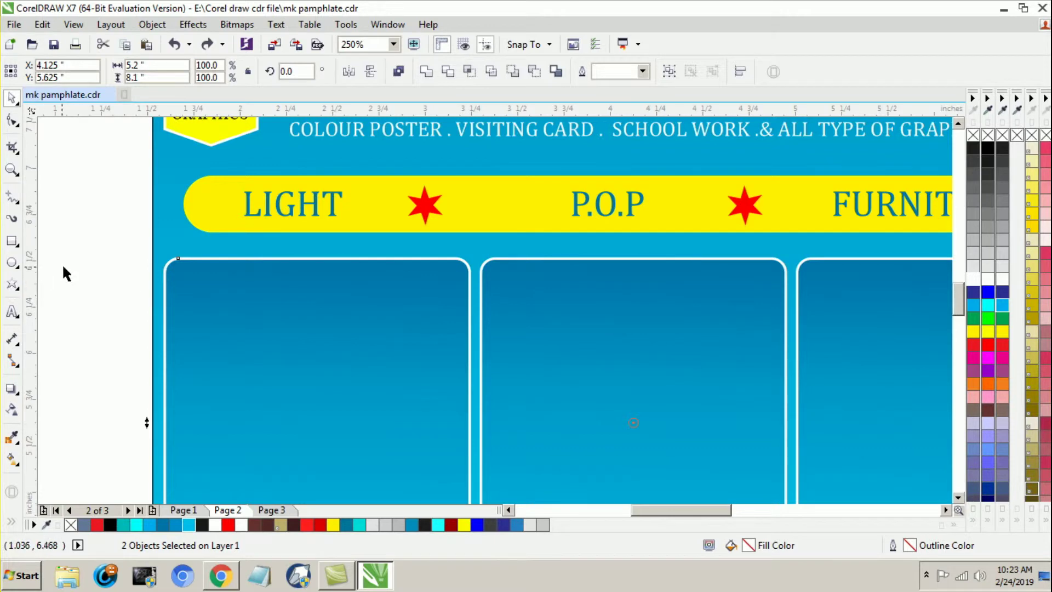
Step: Add an inset copy of the first panel inside its upper half, about 1.586 inches wide and 0.956 inches high
left_click(423, 299)
left_click_drag(473, 260, 474, 261)
scroll(395, 253, "down", 2)
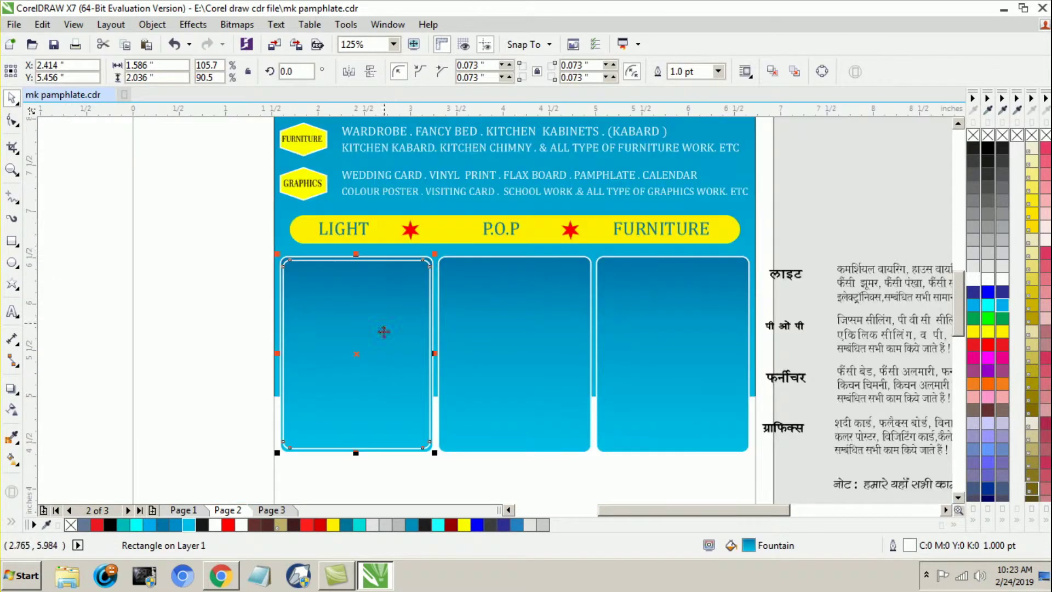
left_click_drag(356, 453, 376, 418)
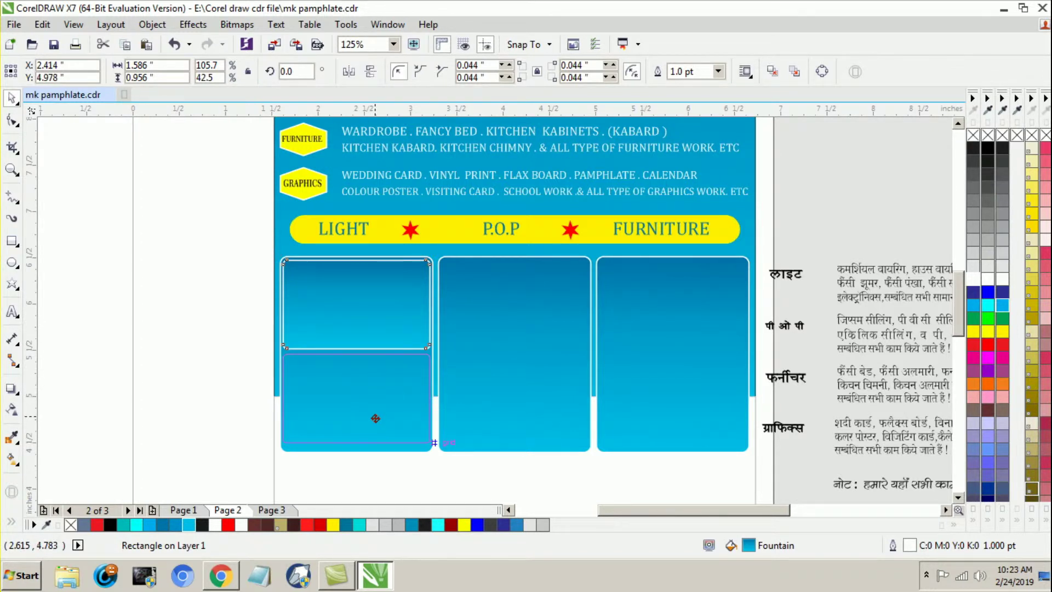
Step: Duplicate the inner box directly below itself and stretch the pair downward to about 2.027 inches high overall
left_click_drag(373, 421, 374, 425)
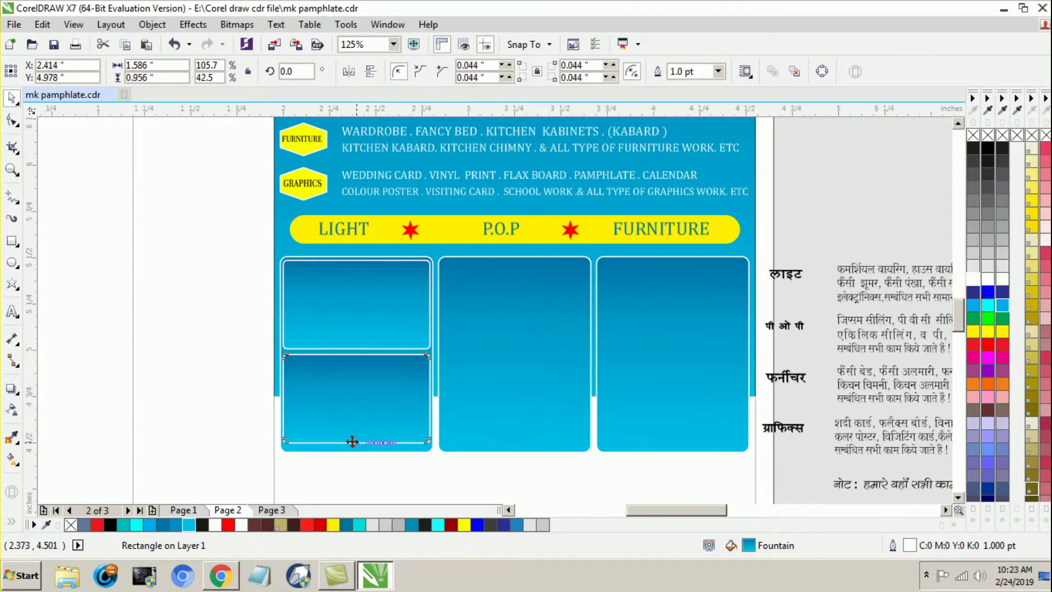
scroll(357, 436, "up", 2)
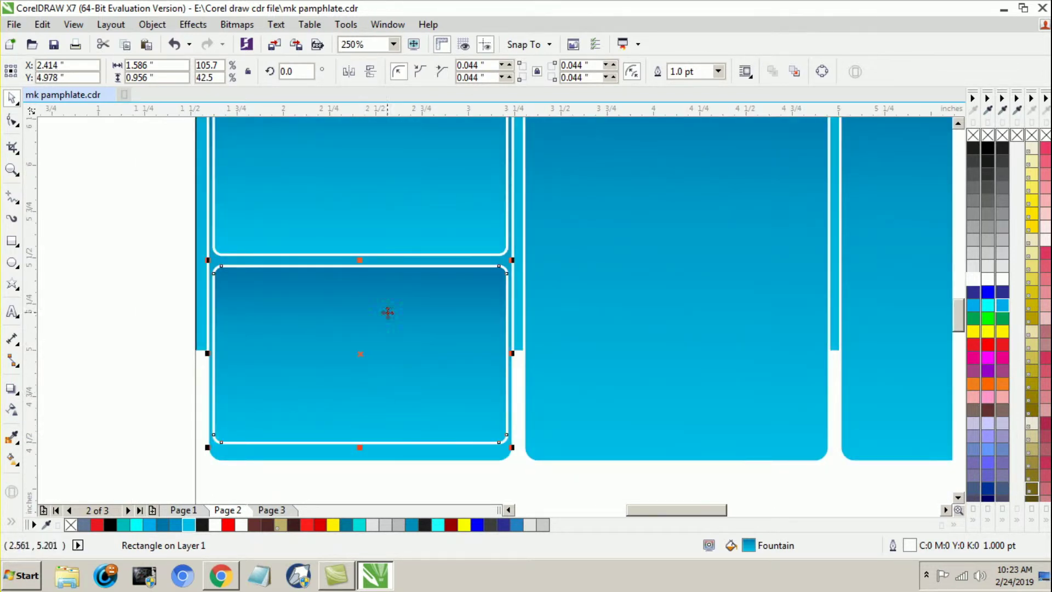
left_click(384, 229, "shift")
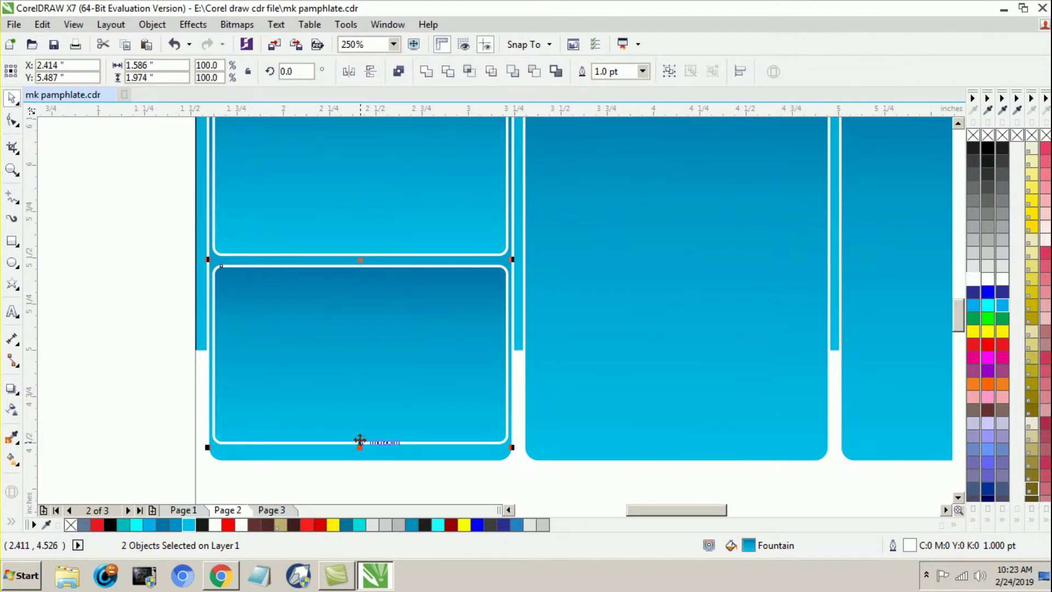
left_click_drag(361, 446, 364, 466)
scroll(377, 353, "down", 2)
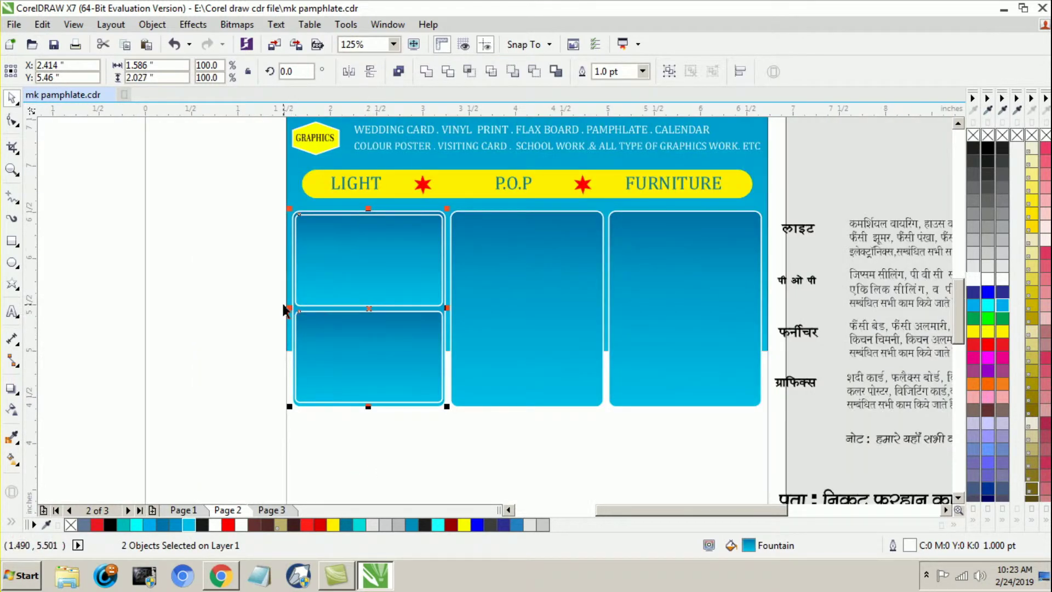
key("Escape")
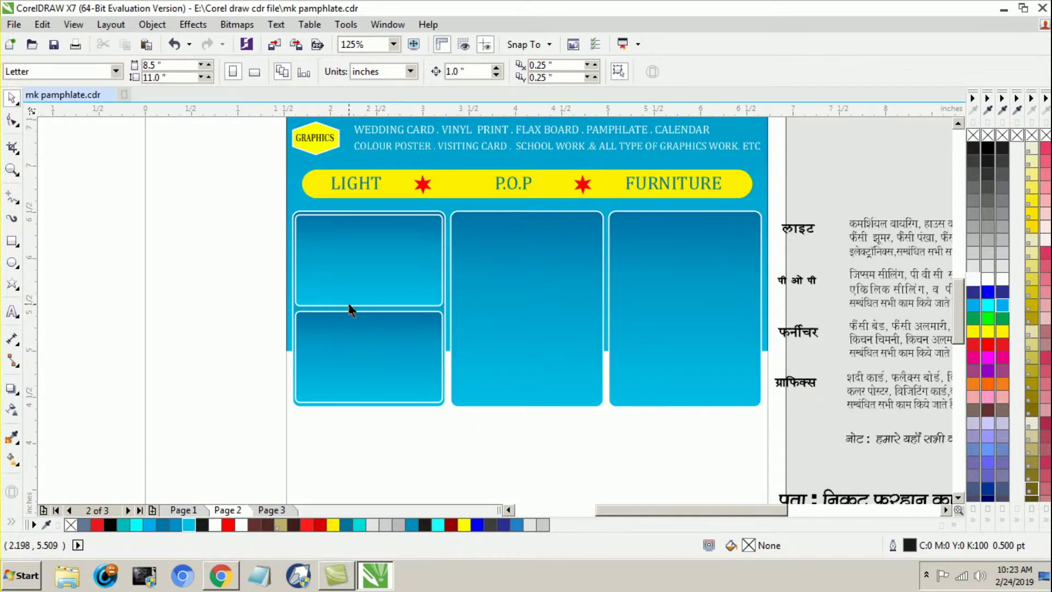
Step: Narrow the gap between the two inner boxes by extending them toward each other, making the upper one about 0.996 inches high
scroll(351, 310, "up", 4)
left_click(411, 356)
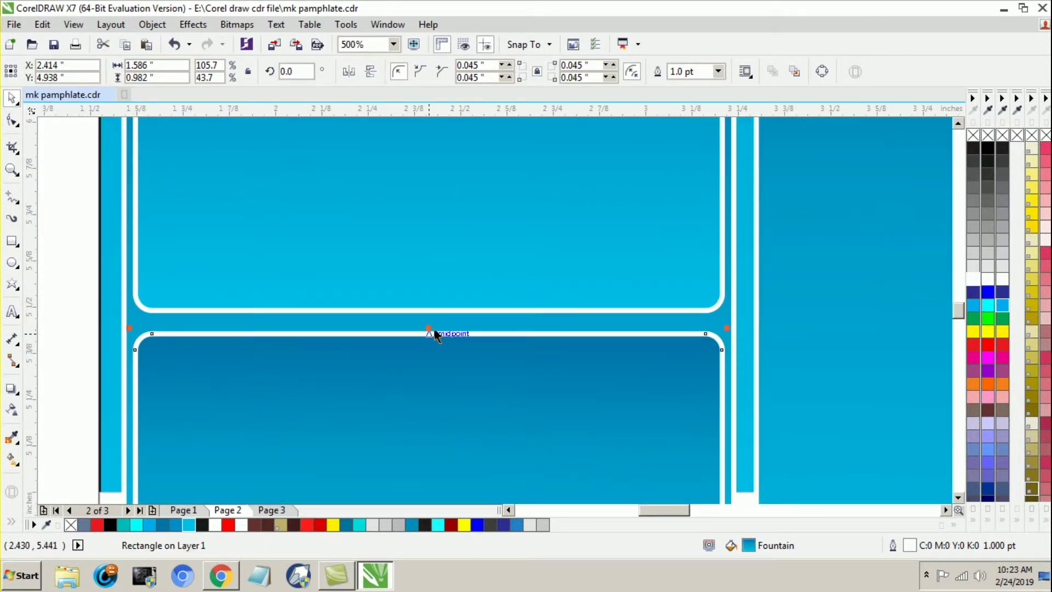
mouse_move(429, 329)
left_mouse_down()
mouse_move(449, 322)
mouse_move(411, 322)
left_mouse_up()
left_click(425, 311)
scroll(416, 337, "down", 4)
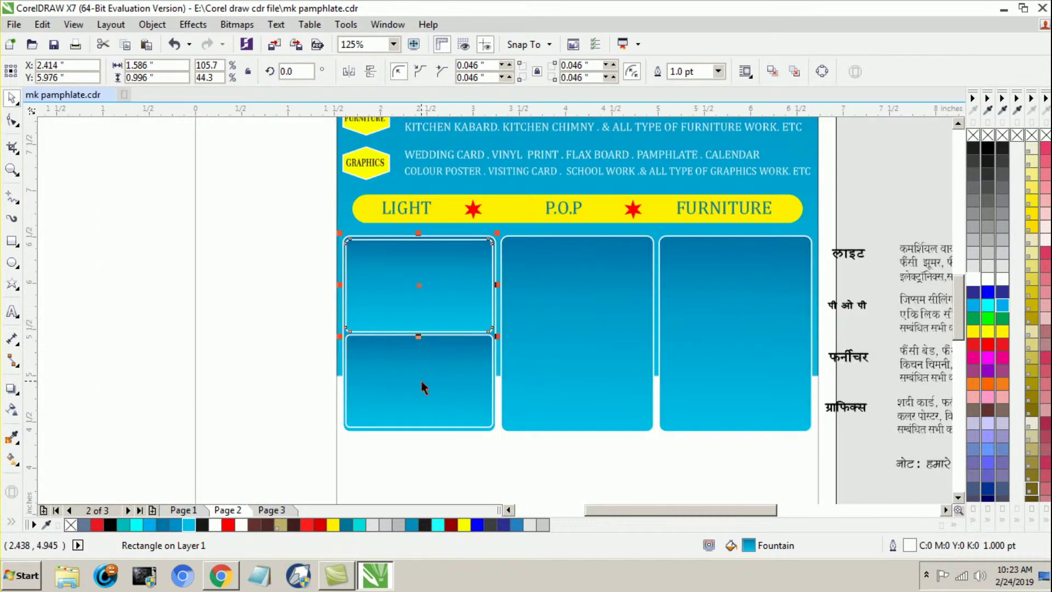
left_click(422, 380, "shift")
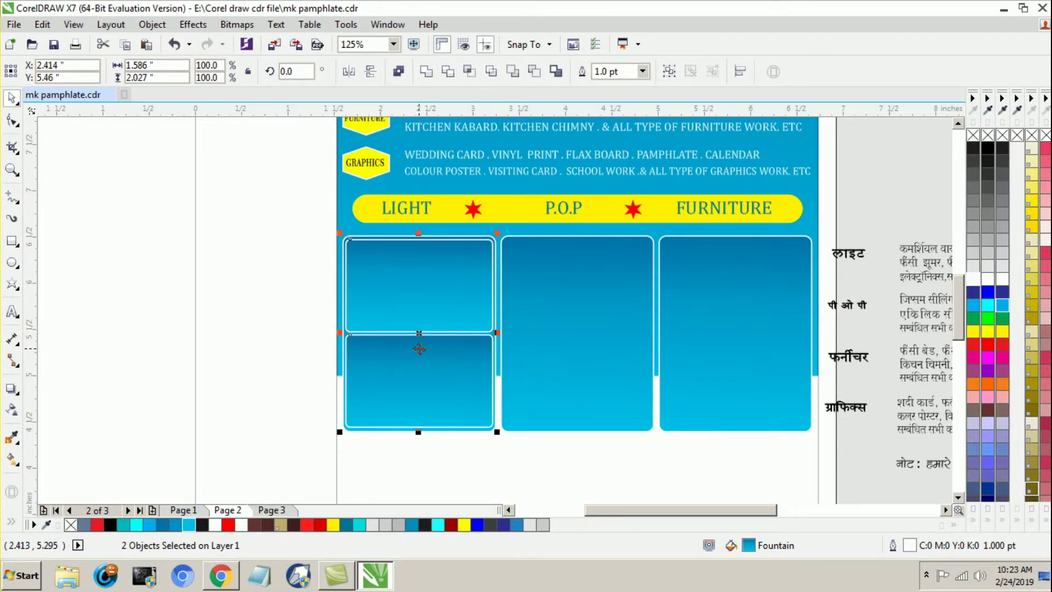
key("Escape")
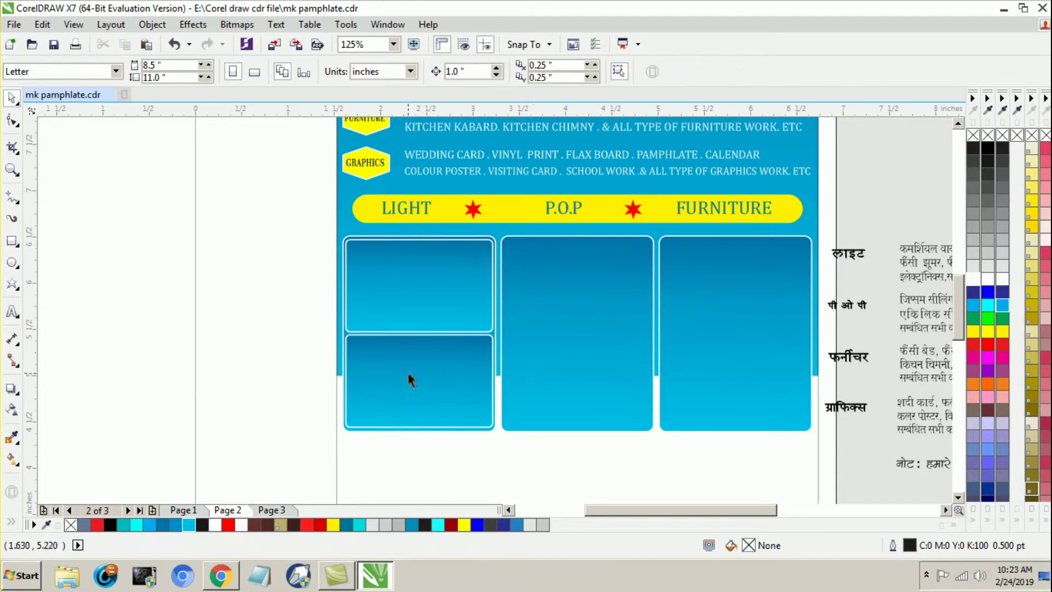
Step: Delete the empty panels in the second and third columns
left_click(570, 395)
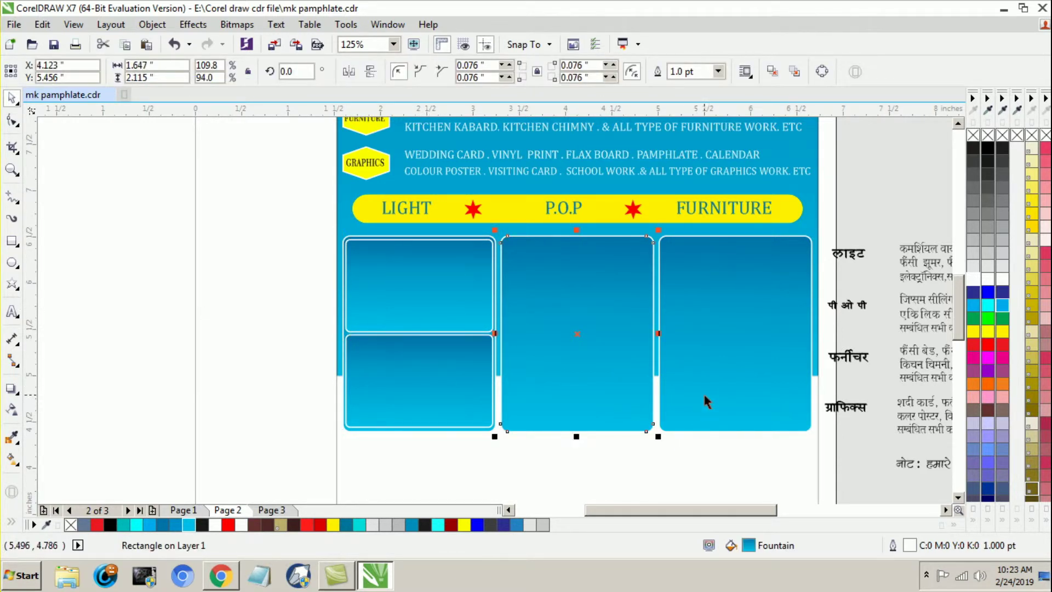
key("Delete")
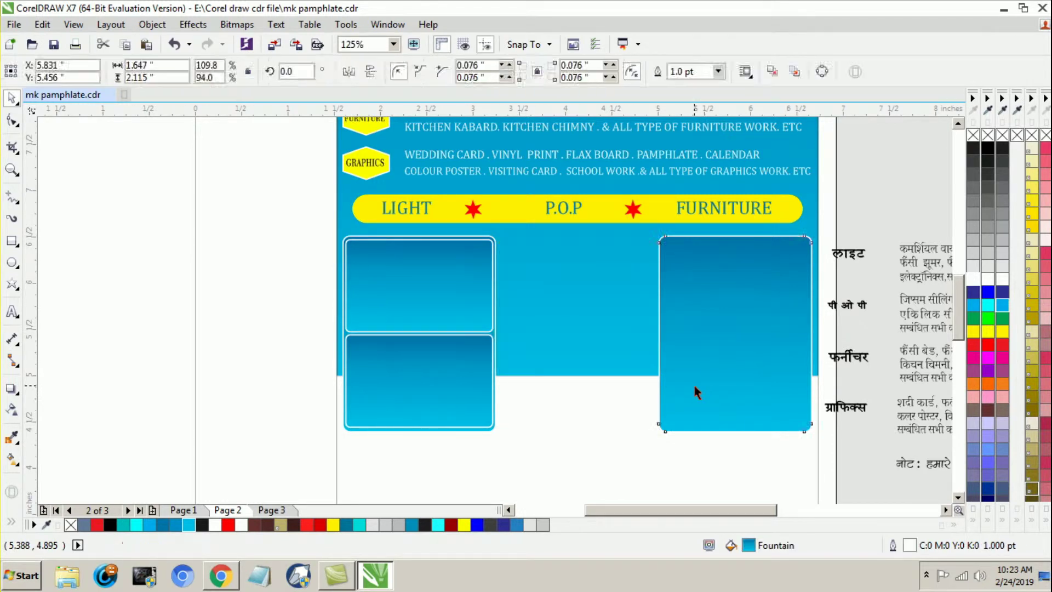
left_click(695, 386)
key("Delete")
Step: Duplicate the first panel with its two inner boxes across the row to form three equally spaced columns
left_click_drag(305, 227, 507, 430)
scroll(458, 323, "up", 2)
left_click_drag(376, 360, 692, 365)
scroll(445, 274, "down", 2)
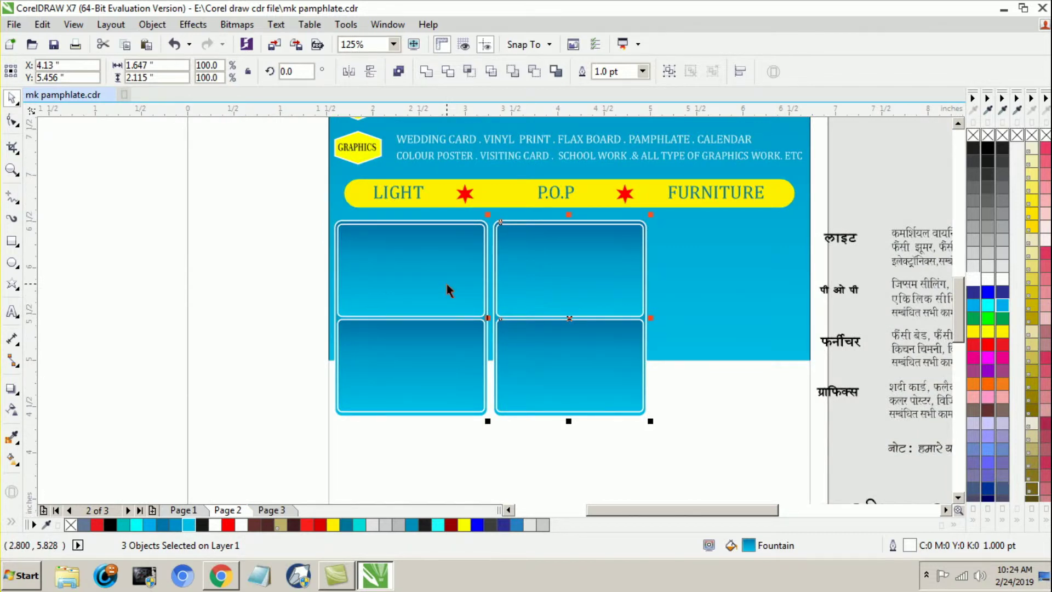
key("ctrl+r")
left_click(250, 267)
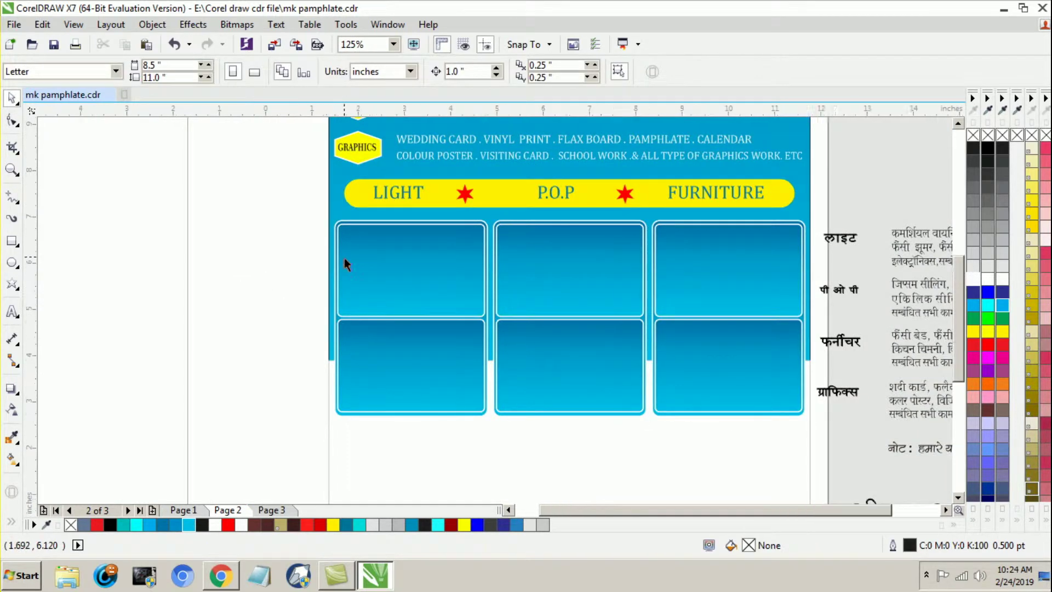
Step: Place a copy of the four yellow service hexagons, without their labels, in the blank area below the first panel
scroll(345, 258, "down", 2)
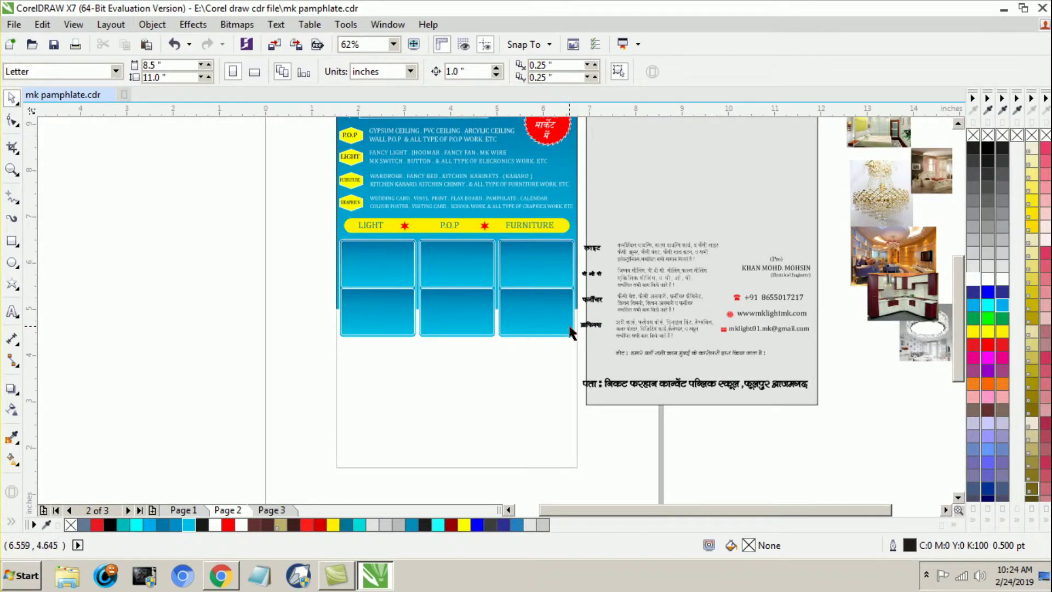
scroll(641, 450, "up", 2)
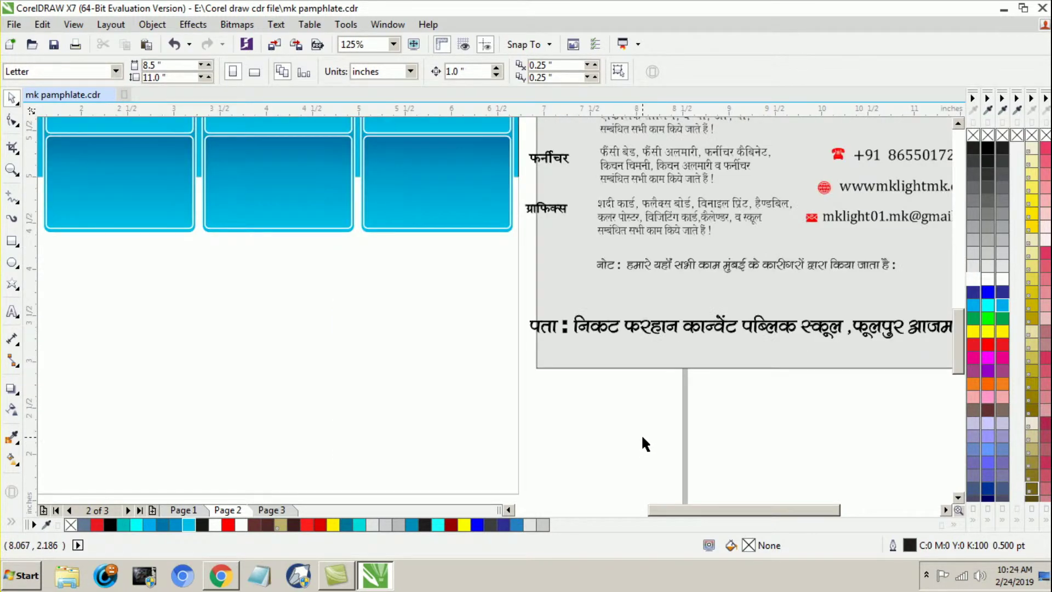
scroll(645, 432, "down", 2)
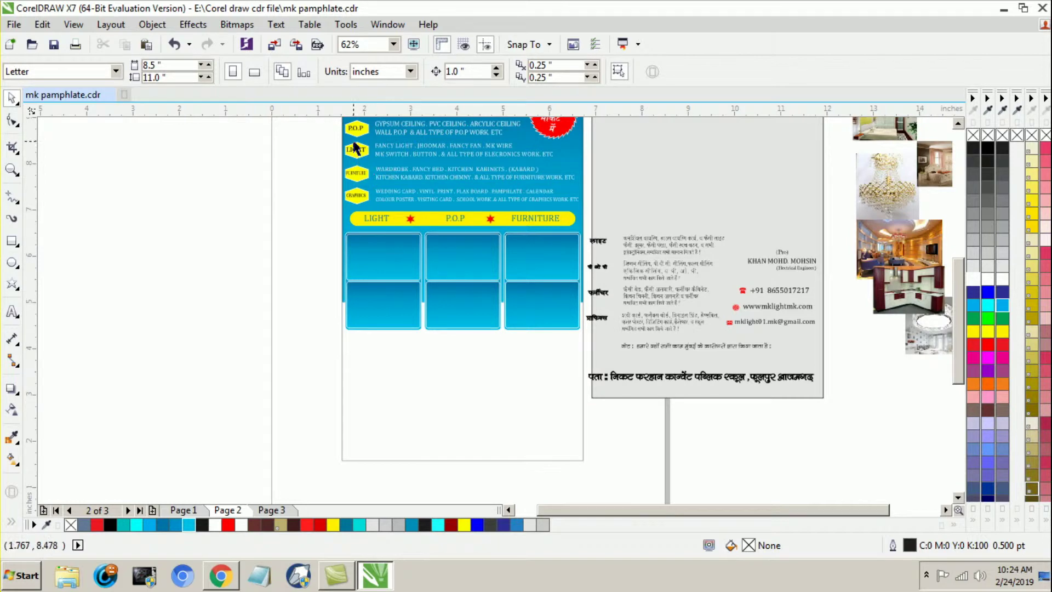
scroll(355, 147, "up", 2)
left_click(388, 143)
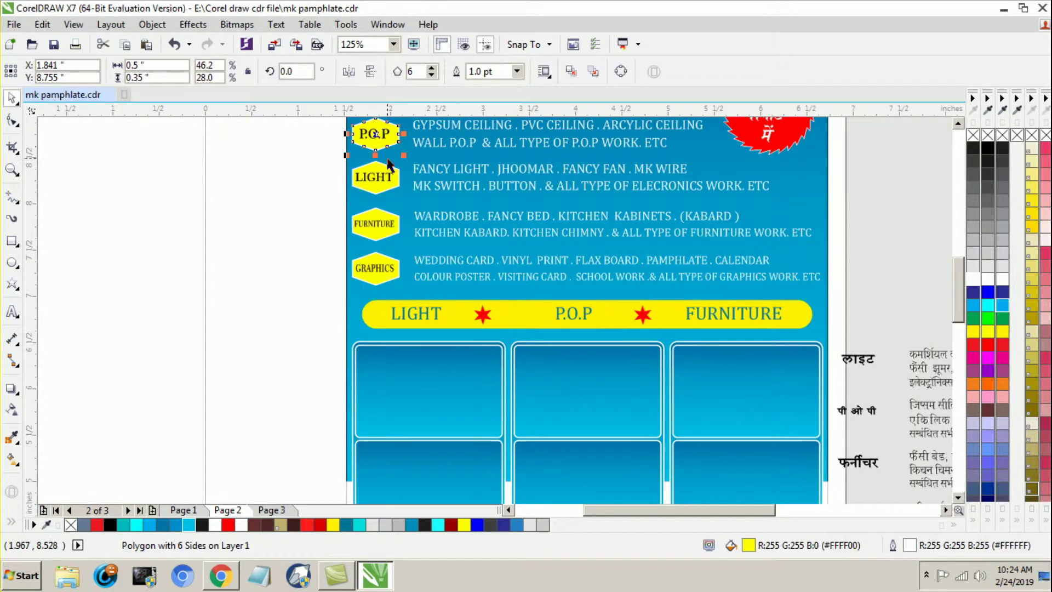
left_click(399, 192, "shift")
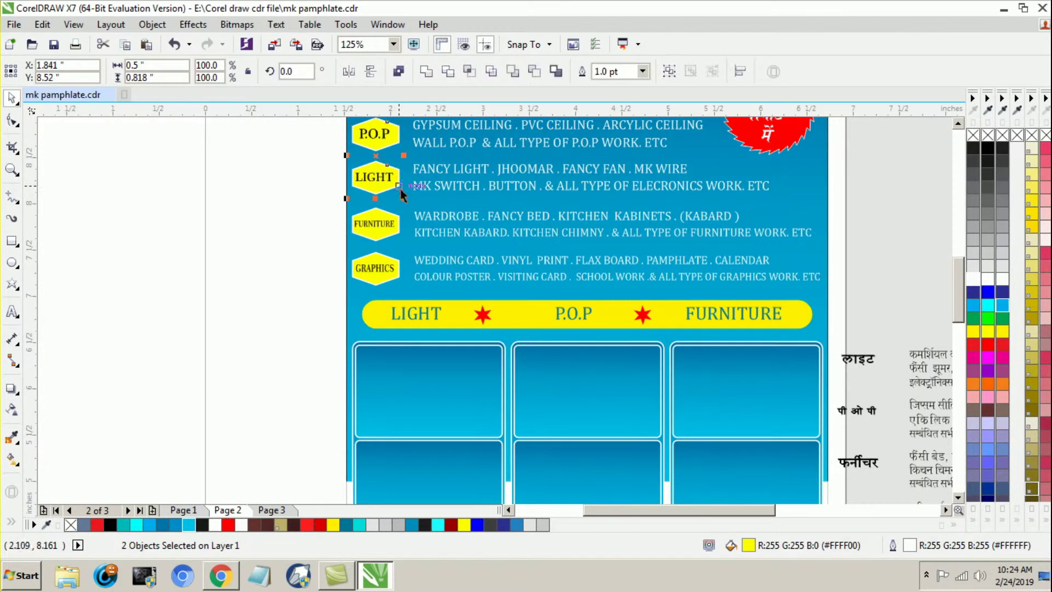
left_click(393, 238, "shift")
left_click(396, 282, "shift")
scroll(499, 228, "down", 2)
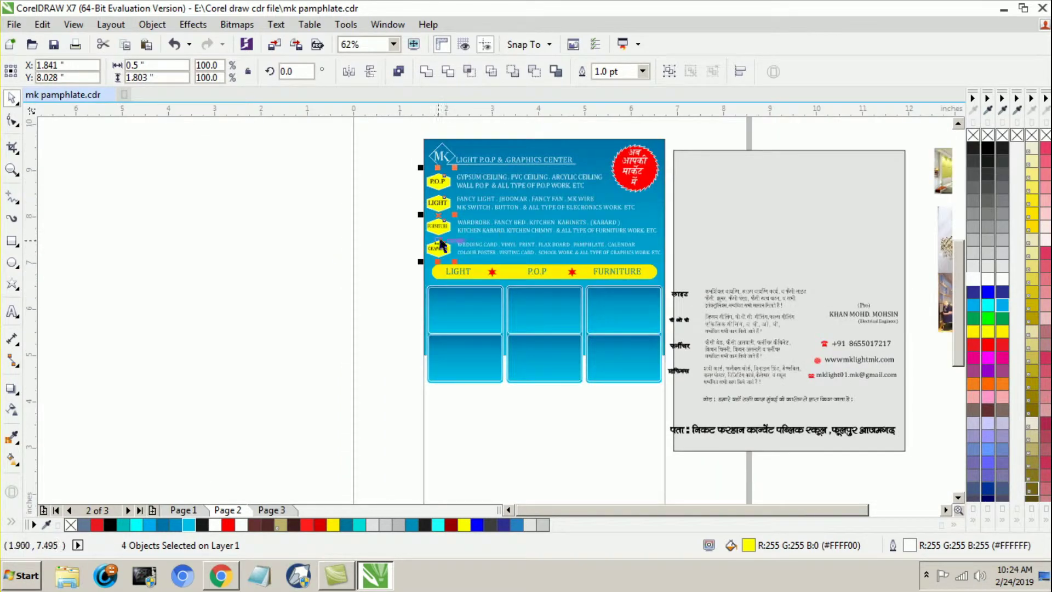
left_click_drag(439, 220, 447, 449)
Step: Raise the copied hexagons slightly closer to the panels and give them a blue outline
scroll(445, 447, "up", 4)
scroll(406, 340, "up", 2)
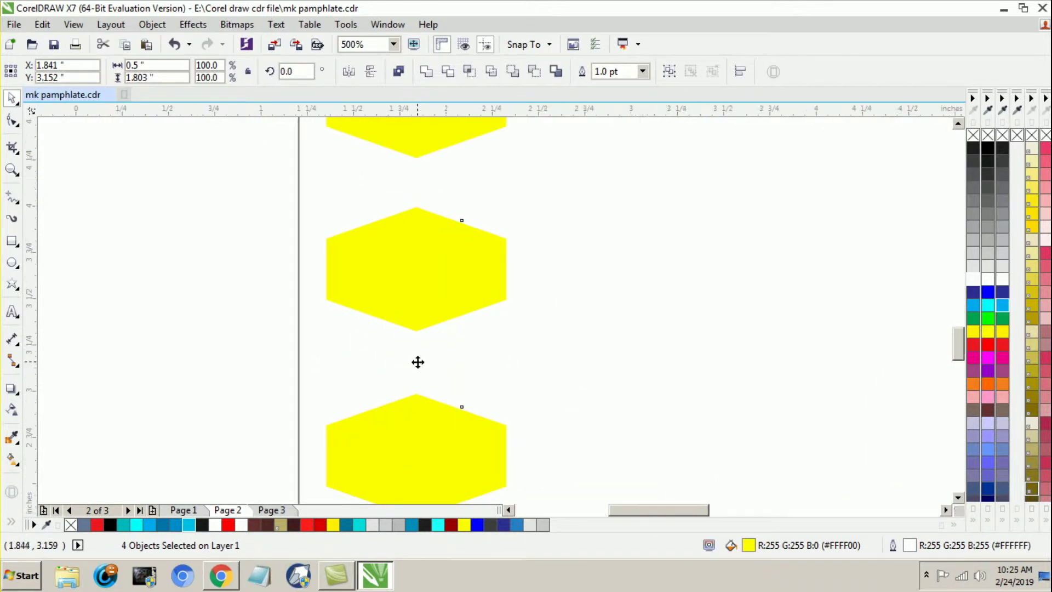
scroll(418, 359, "down", 2)
left_click_drag(419, 360, 430, 344)
scroll(438, 325, "down", 2)
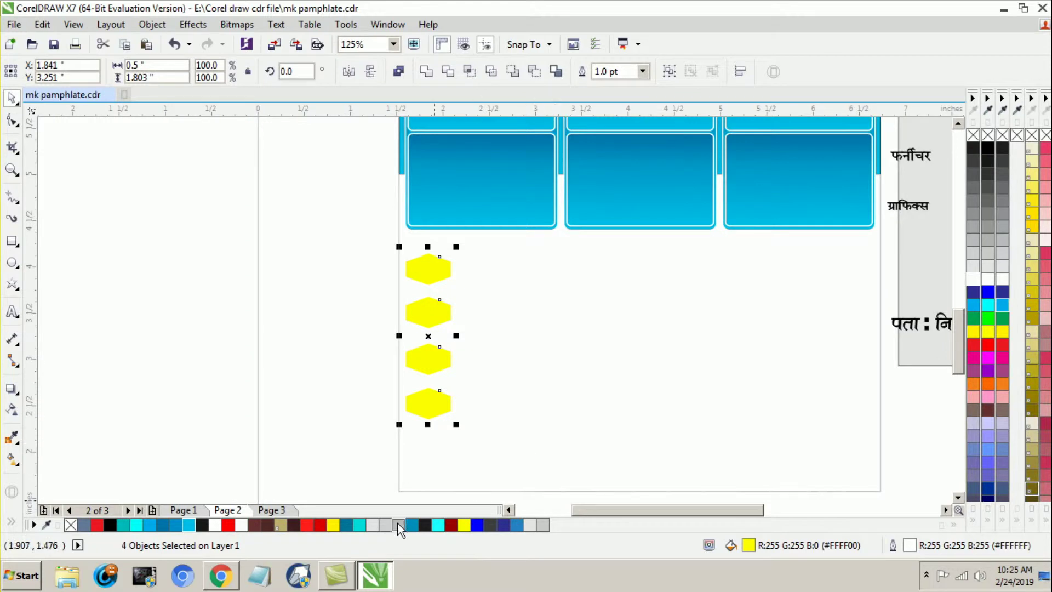
right_click(181, 525)
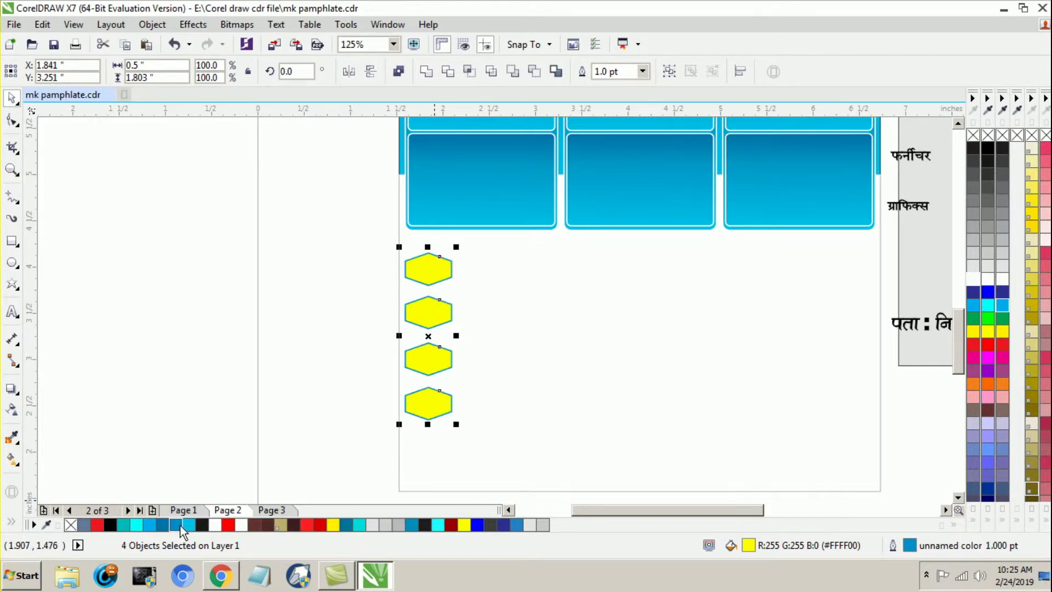
left_click(265, 294)
Step: Move the four Hindi service labels (लाइट, पी ओ पी, फर्नीचर, ग्राफिक्स) from the grey sheet onto the copied hexagons
scroll(282, 290, "down", 2)
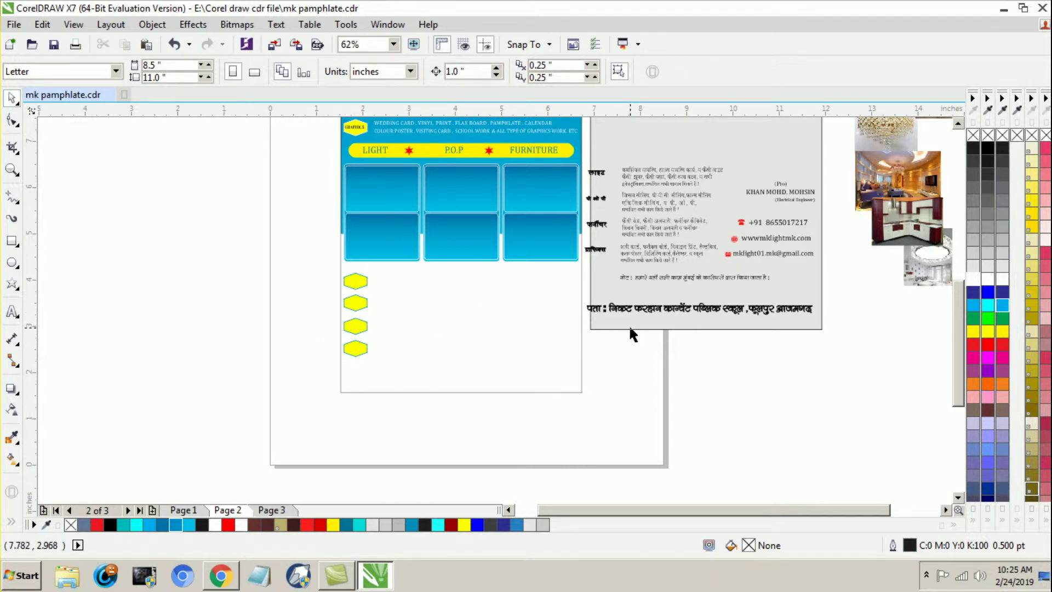
scroll(589, 164, "up", 2)
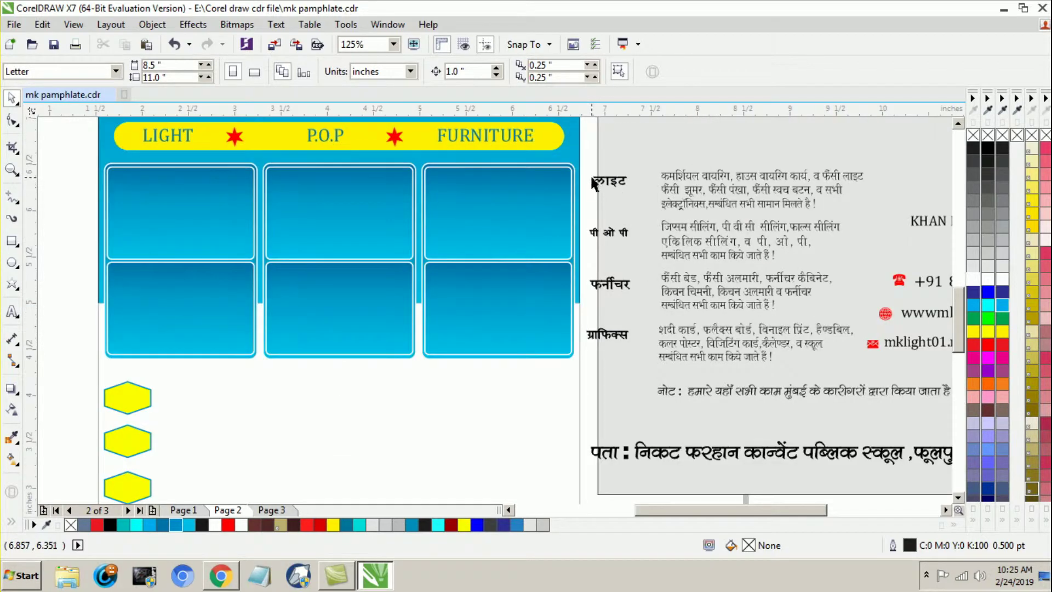
left_click(595, 182)
left_click(596, 235, "shift")
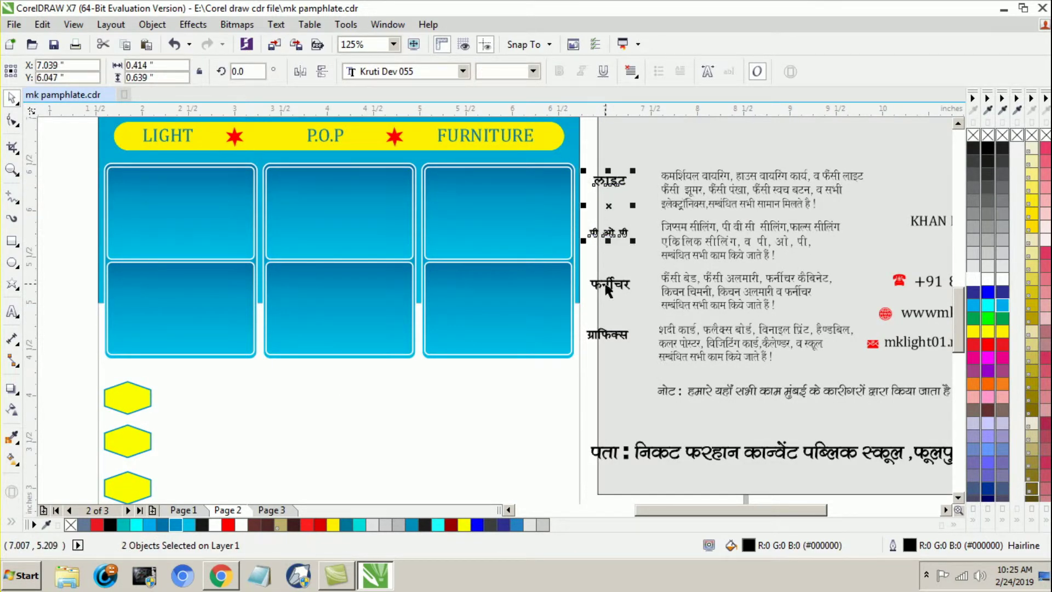
left_click(605, 285, "shift")
left_click(603, 331, "shift")
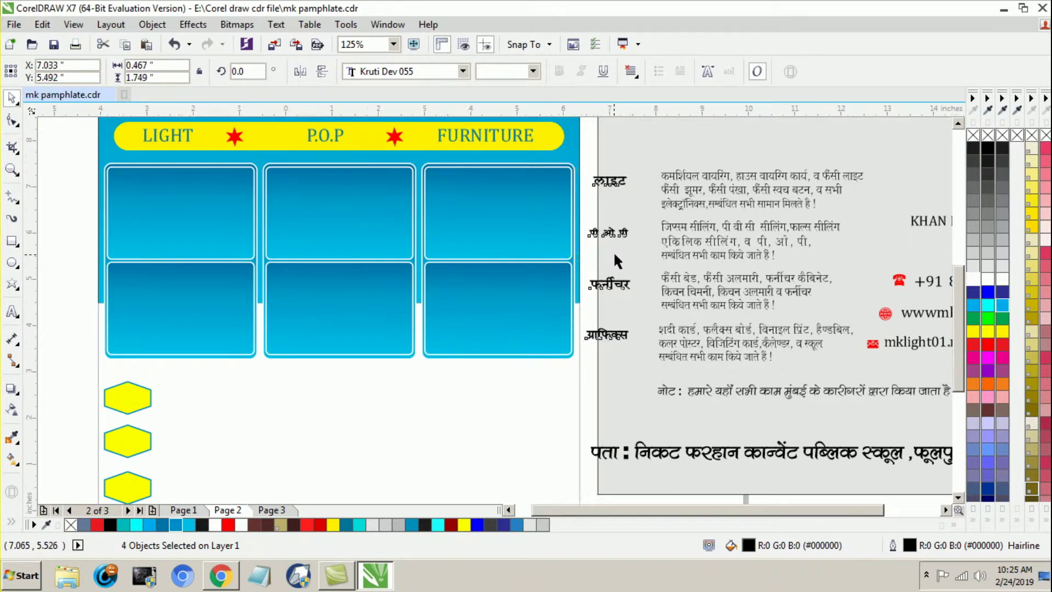
scroll(613, 251, "down", 2)
left_click_drag(615, 263, 373, 366)
scroll(354, 343, "up", 4)
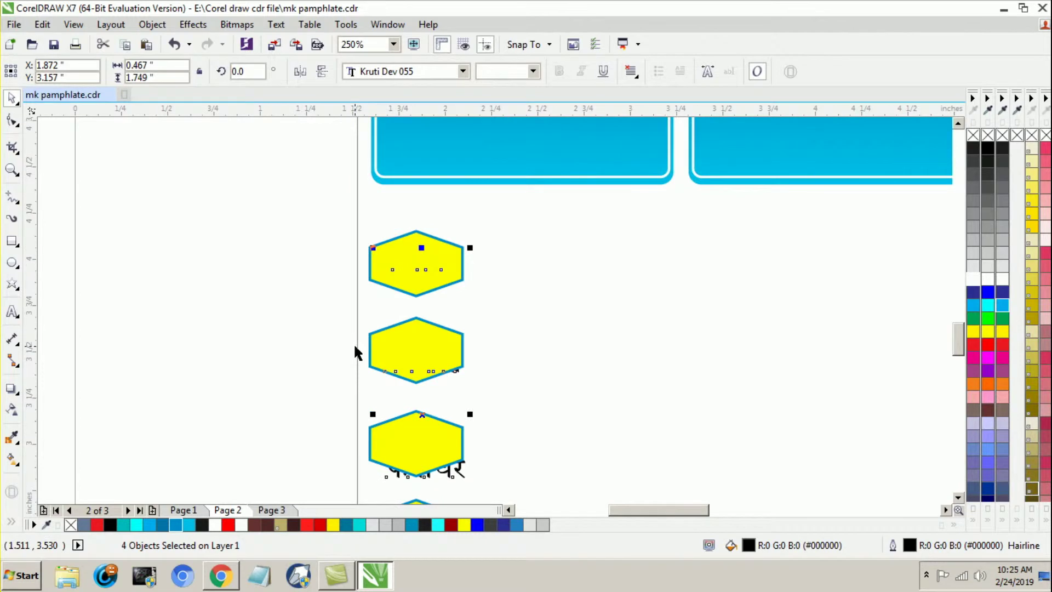
Step: Bring the four Hindi labels in front of the yellow hexagons and shift them slightly left to sit over the shapes
scroll(354, 345, "down", 2)
scroll(409, 441, "up", 2)
scroll(395, 470, "down", 2)
scroll(417, 328, "up", 2)
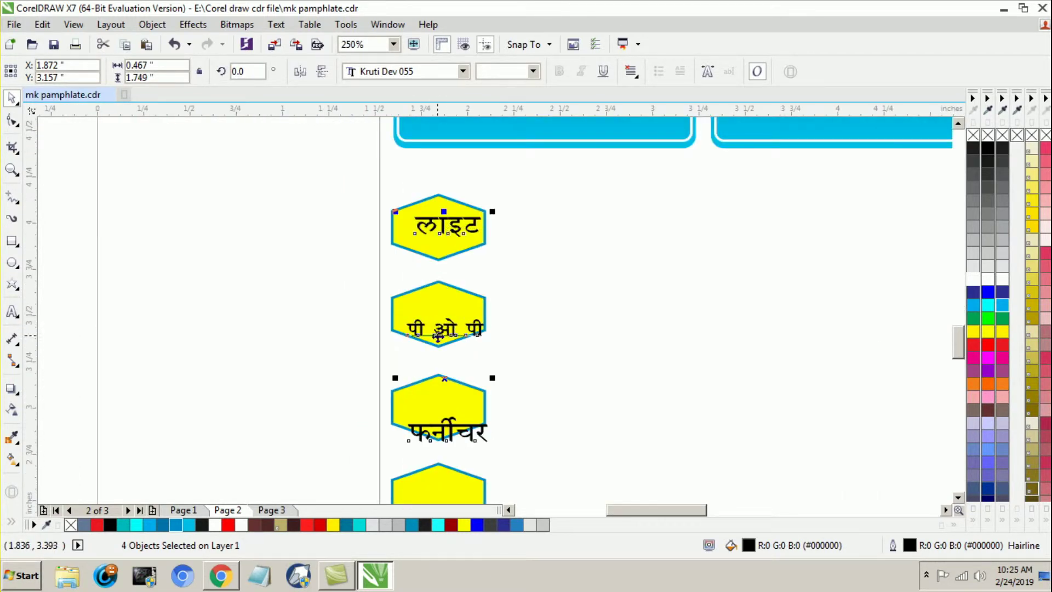
mouse_move(444, 382)
left_mouse_down()
mouse_move(439, 374)
mouse_move(436, 384)
left_mouse_up()
scroll(568, 205, "down", 3)
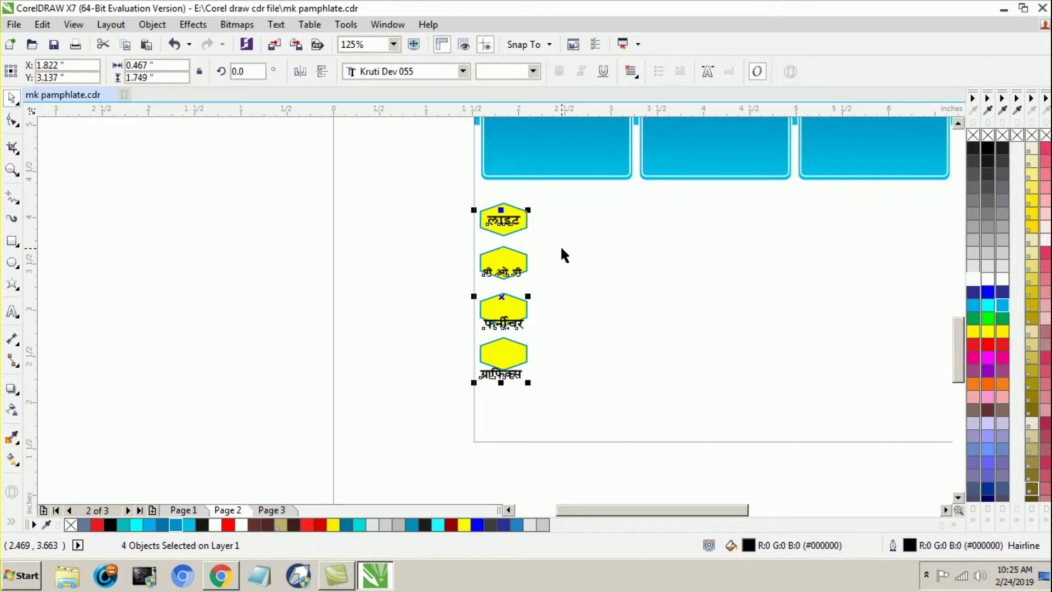
Step: Lower the पी ओ पी, फर्नीचर and ग्राफिक्स hexagons so each sits behind its own Hindi label
left_click(379, 344)
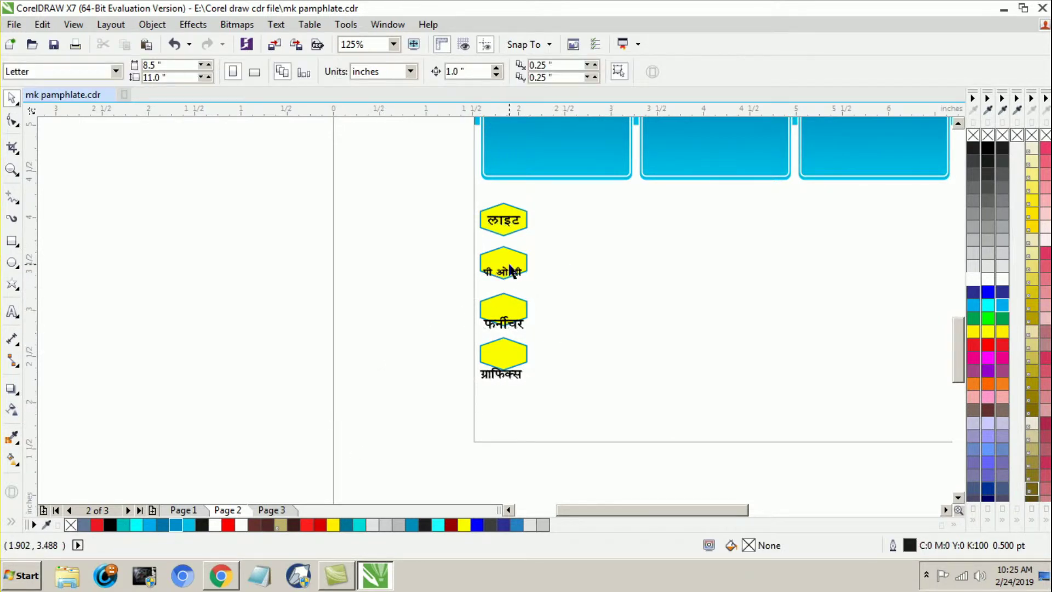
scroll(509, 266, "up", 3)
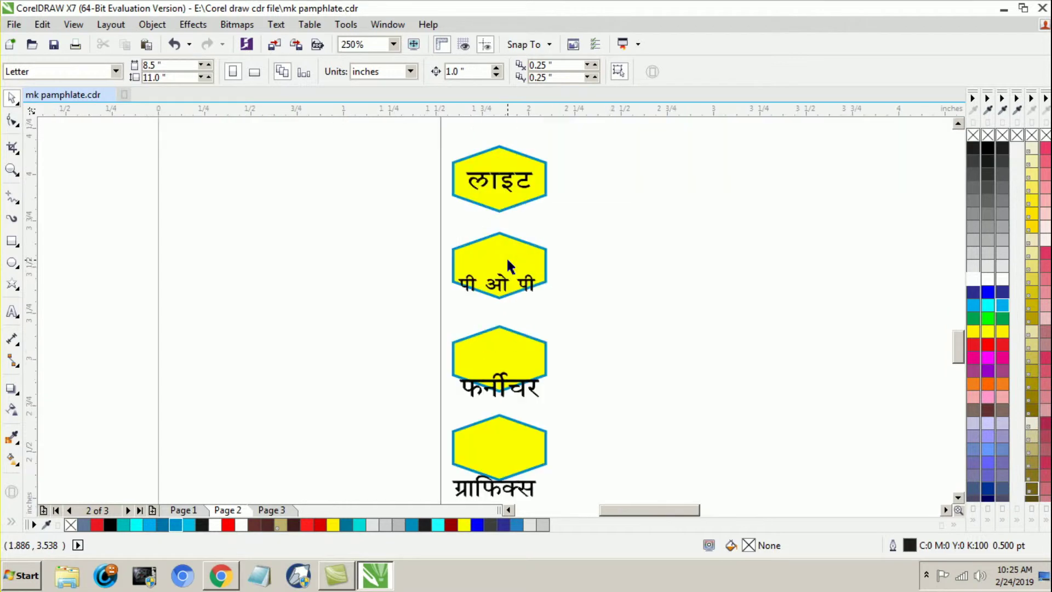
left_click(509, 256)
left_click_drag(509, 256, 510, 272)
left_click_drag(509, 352, 501, 383)
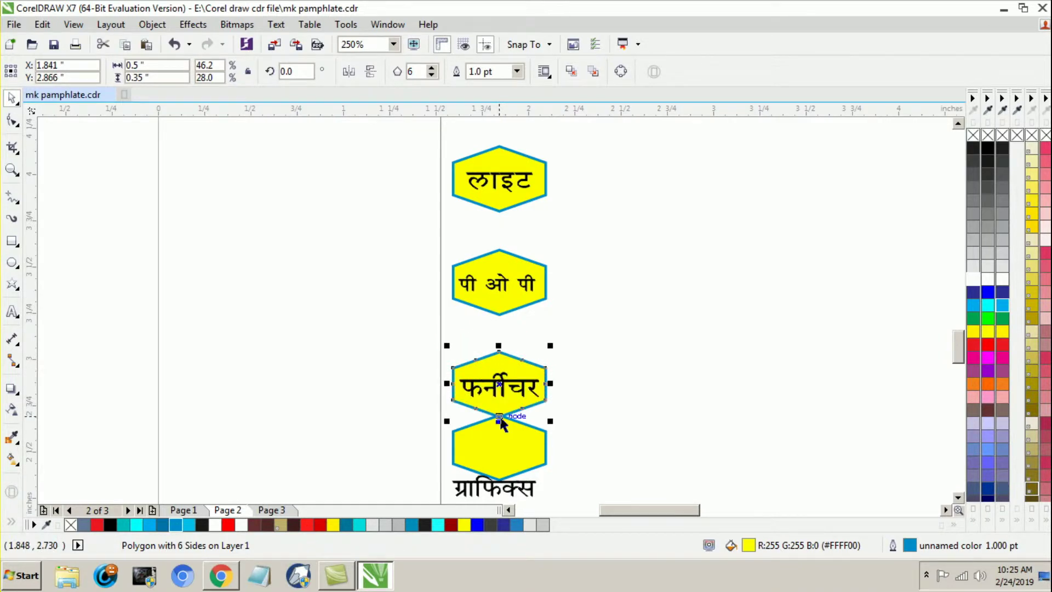
left_click(498, 439)
left_click_drag(501, 449, 499, 487)
scroll(493, 472, "down", 2)
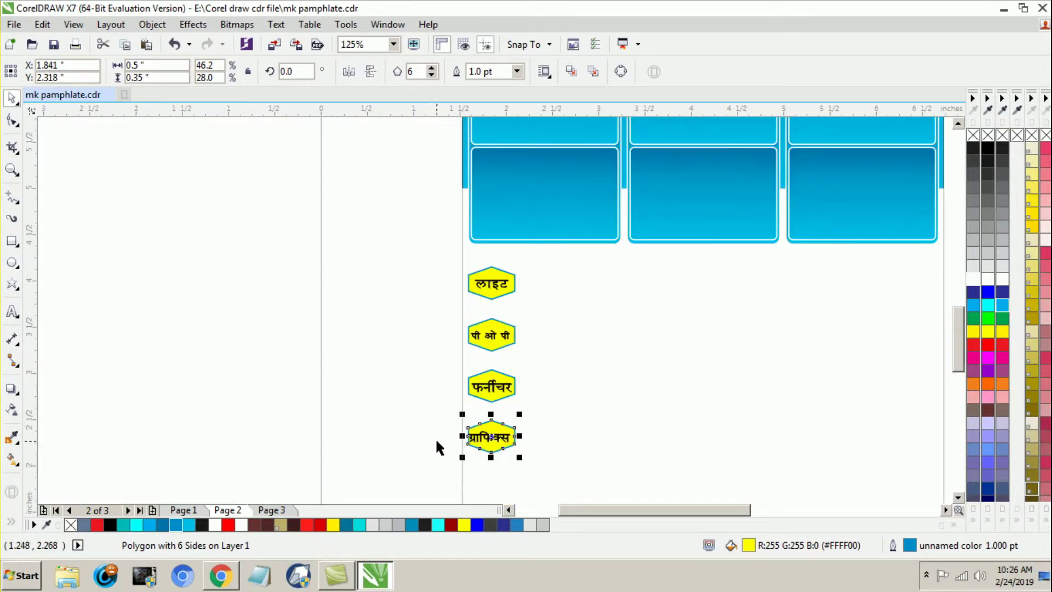
Step: Centre each of the four Hindi labels horizontally within its yellow hexagon
left_click(491, 433)
scroll(493, 433, "up", 2)
left_click(497, 417, "shift")
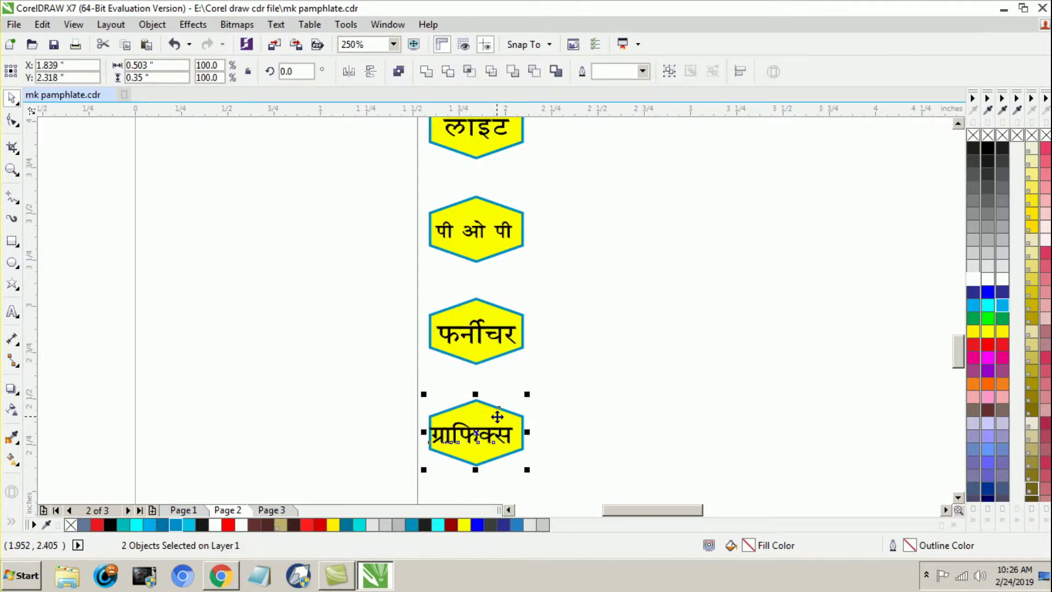
left_click(490, 346)
left_click(492, 352, "shift")
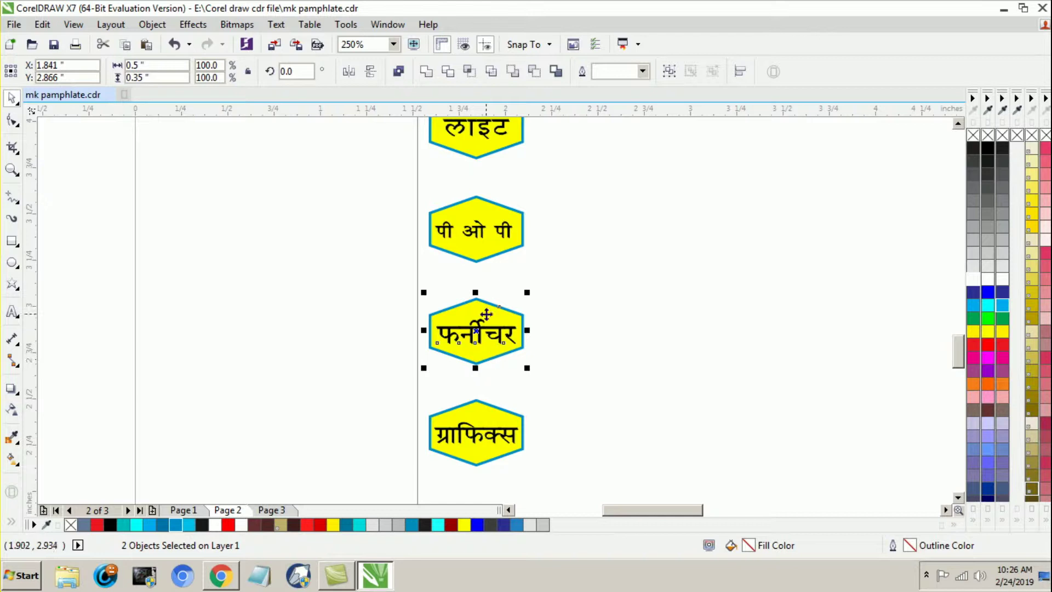
left_click(480, 239)
left_click(485, 255, "shift")
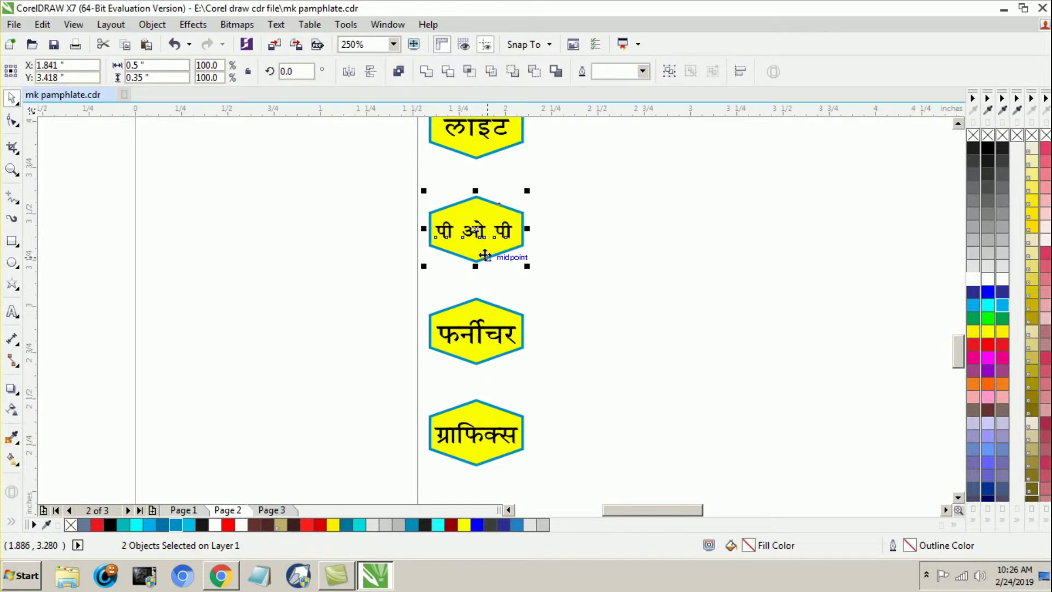
left_click(472, 147)
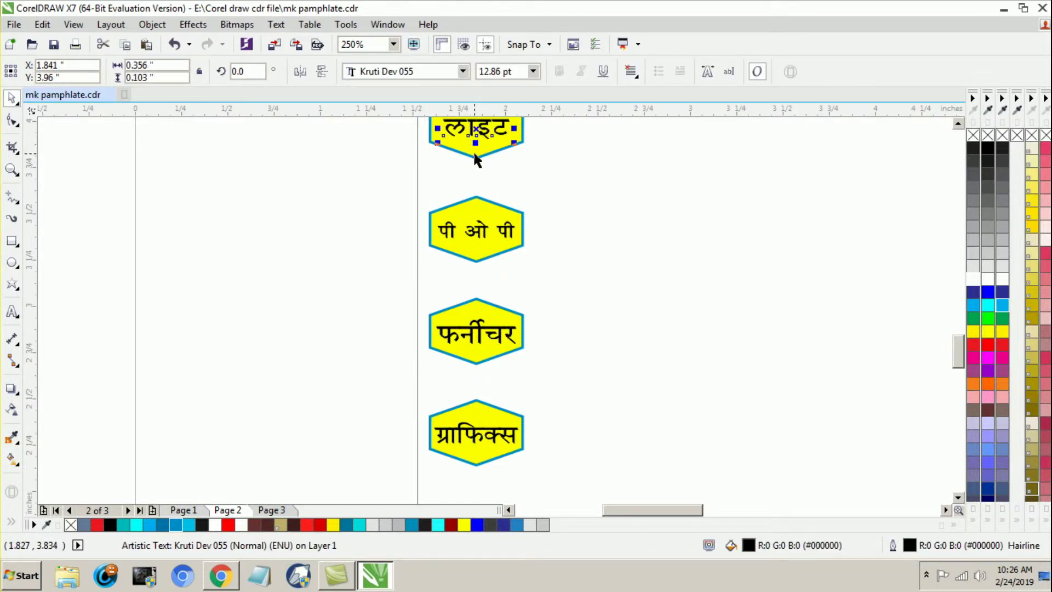
left_click(475, 157, "shift")
left_click(383, 290)
scroll(372, 311, "down", 2)
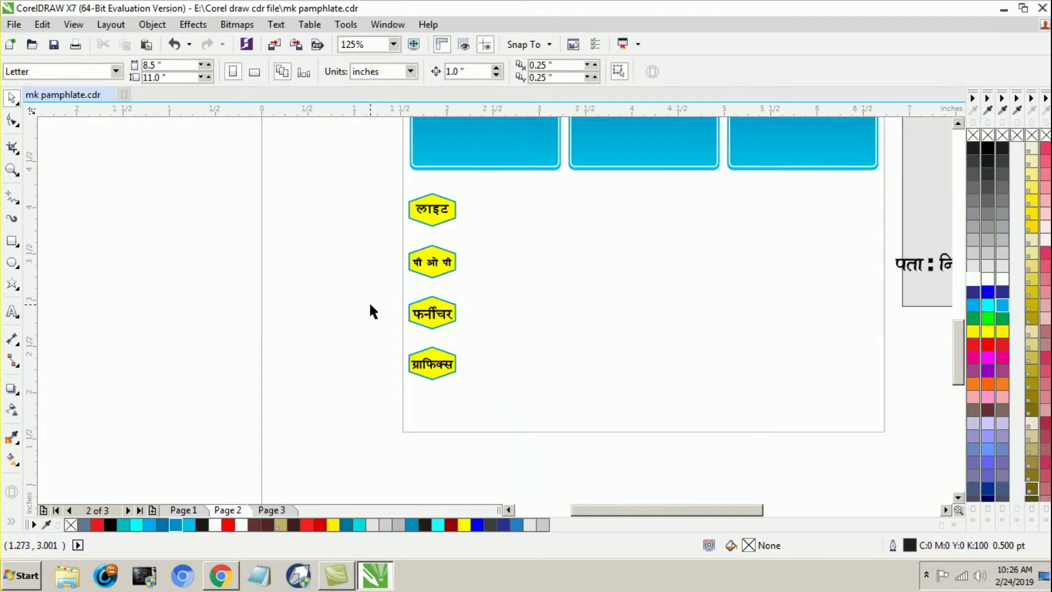
key("Tab")
left_click(295, 311)
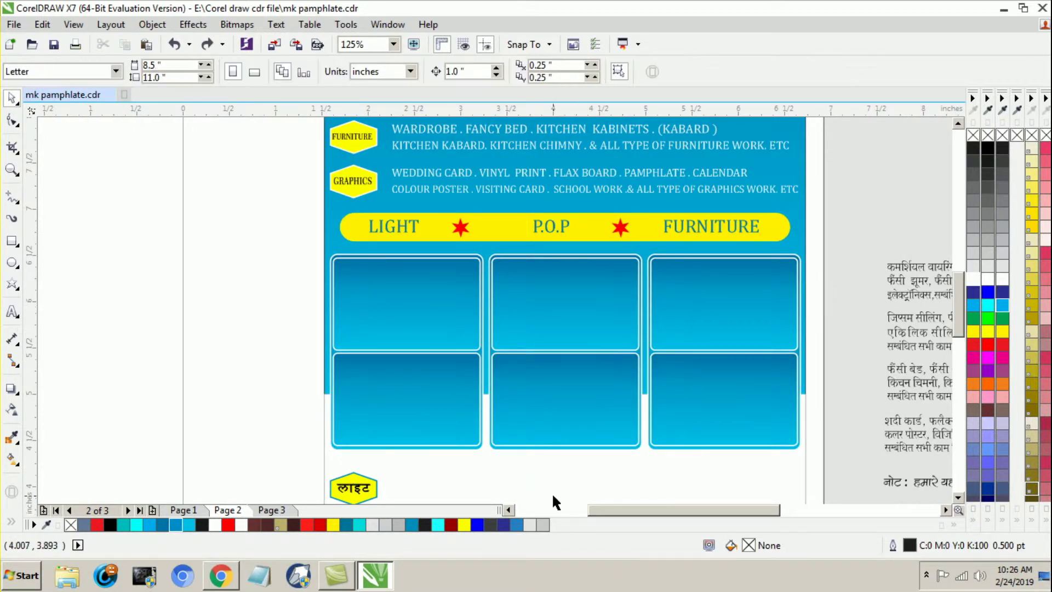
Step: Raise the middle column of two panels, together with its outer frame, slightly above the neighbouring columns
scroll(551, 492, "up", 4)
left_click(554, 281)
scroll(573, 287, "down", 3)
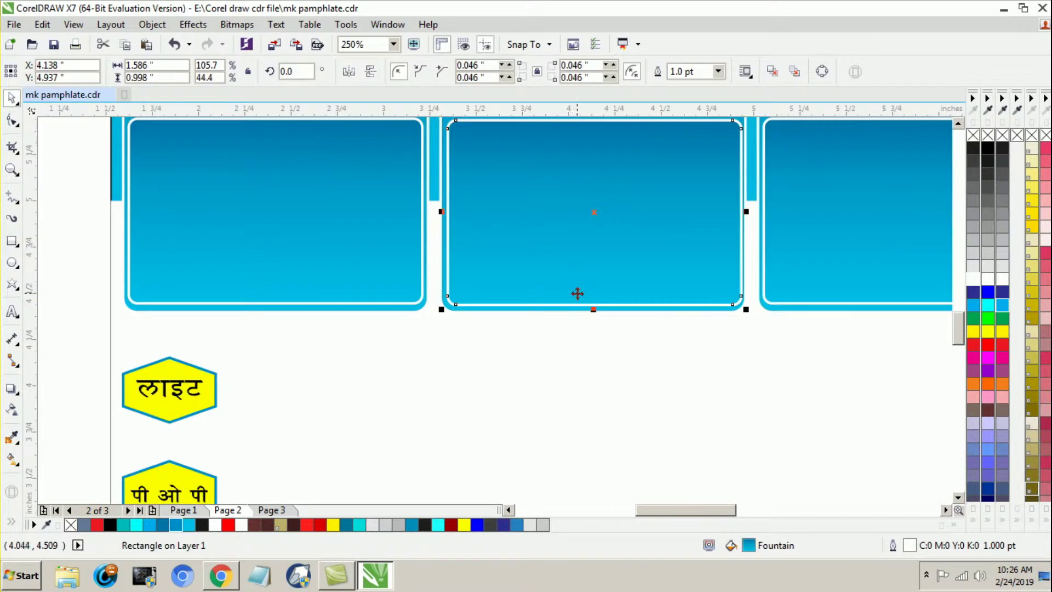
left_click(603, 175, "shift")
scroll(513, 252, "up", 6)
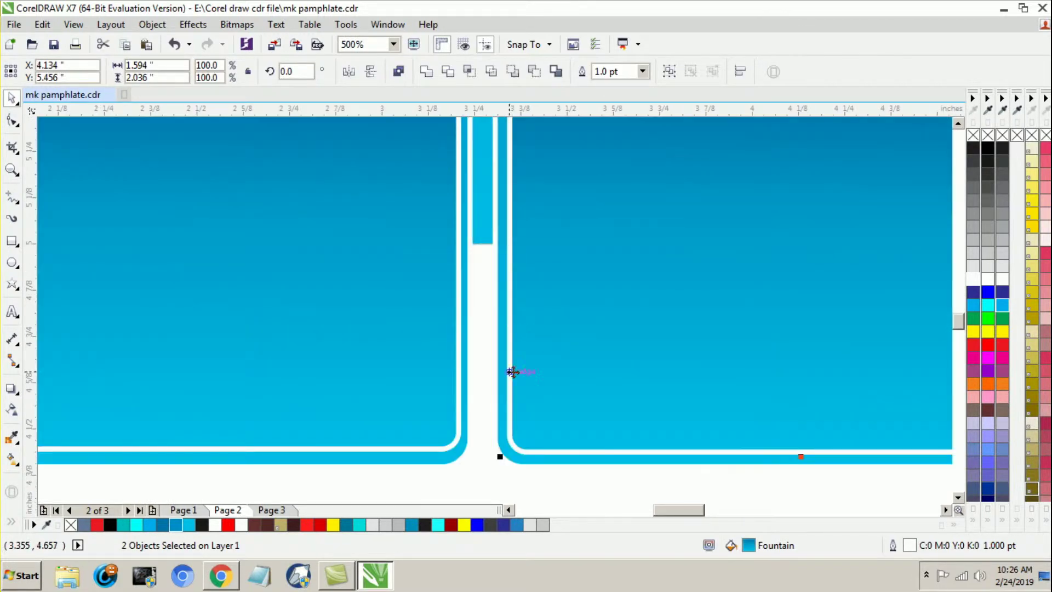
left_click(517, 437, "shift")
scroll(517, 445, "down", 1)
scroll(516, 447, "down", 2)
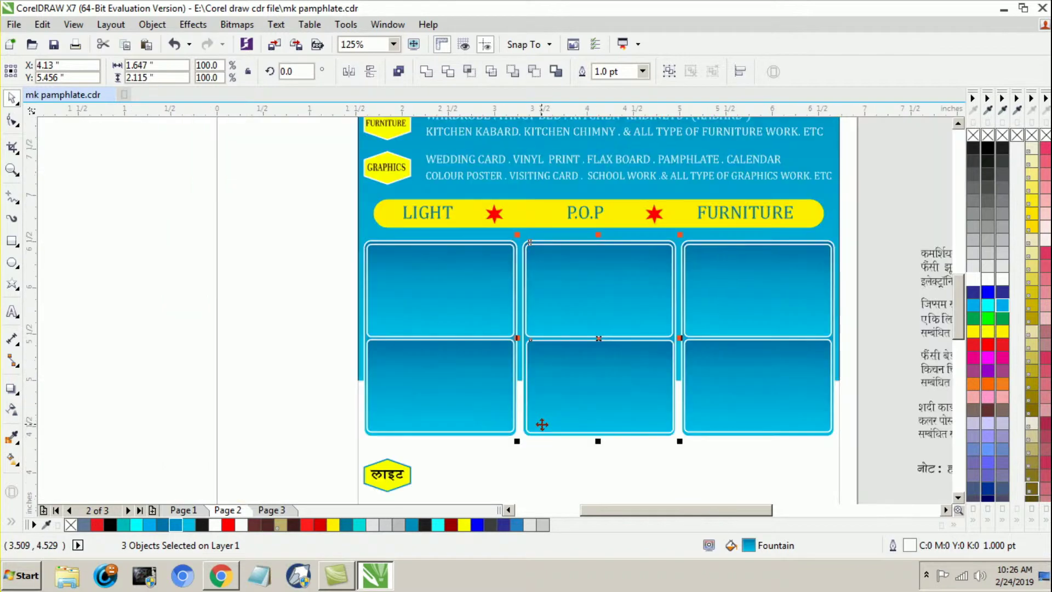
scroll(599, 338, "up", 1)
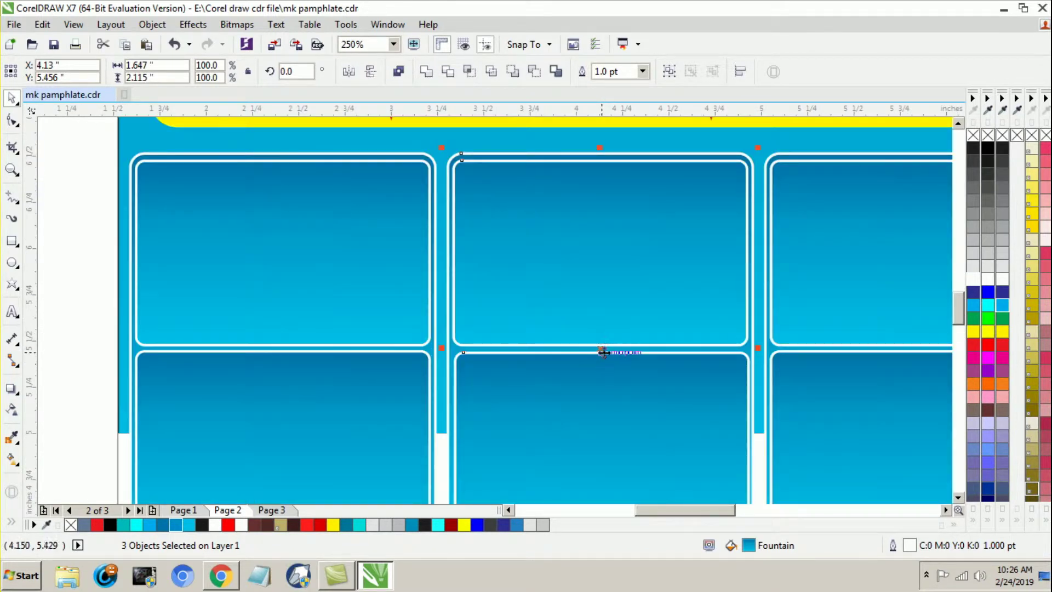
left_click_drag(603, 351, 601, 337)
scroll(601, 329, "down", 1)
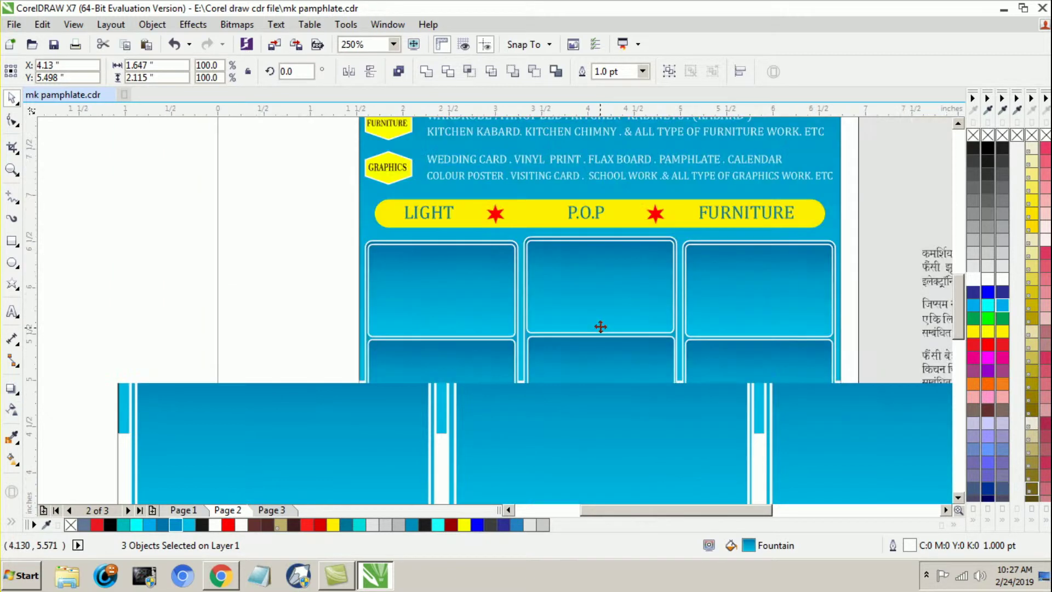
Step: Lower the first and third panel columns with their frames slightly so they sit level with each other below the middle column
left_click_drag(352, 236, 525, 450)
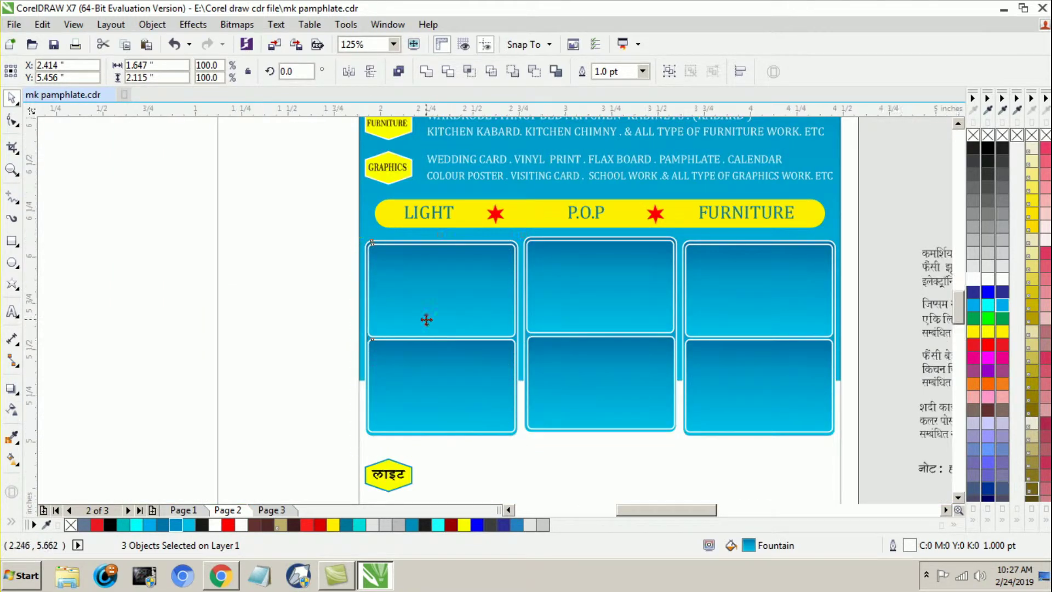
scroll(425, 317, "up", 1)
left_click_drag(458, 359, 459, 374)
scroll(336, 280, "down", 1)
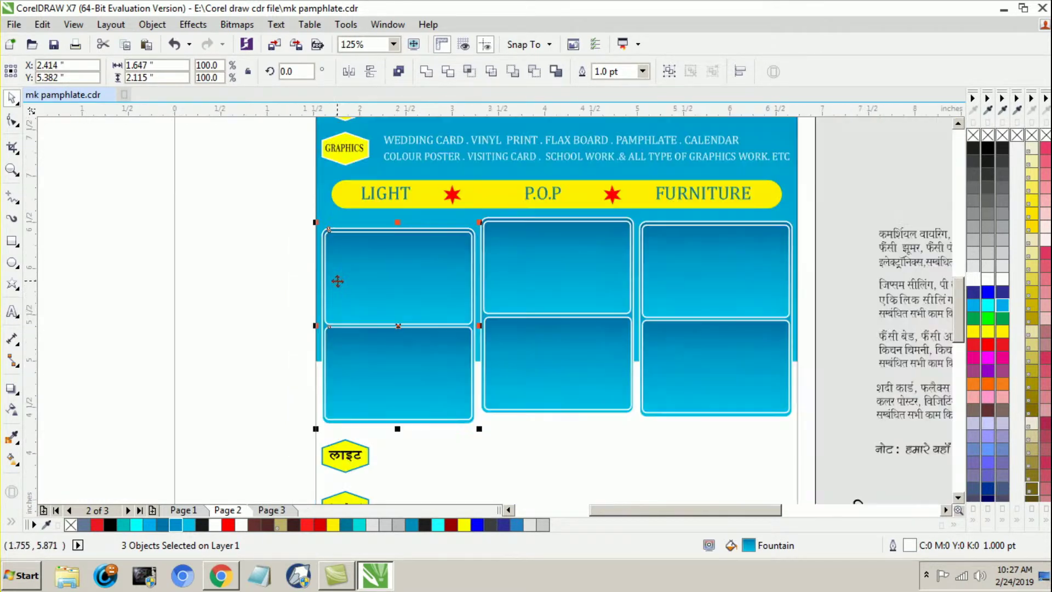
left_click_drag(810, 208, 629, 453)
scroll(698, 474, "up", 1)
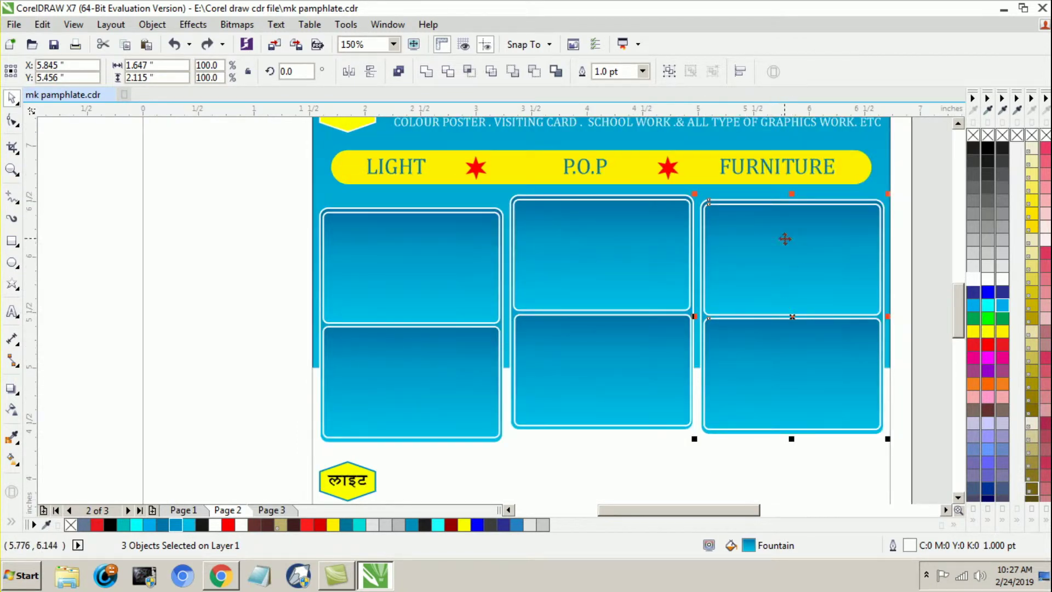
scroll(784, 237, "up", 1)
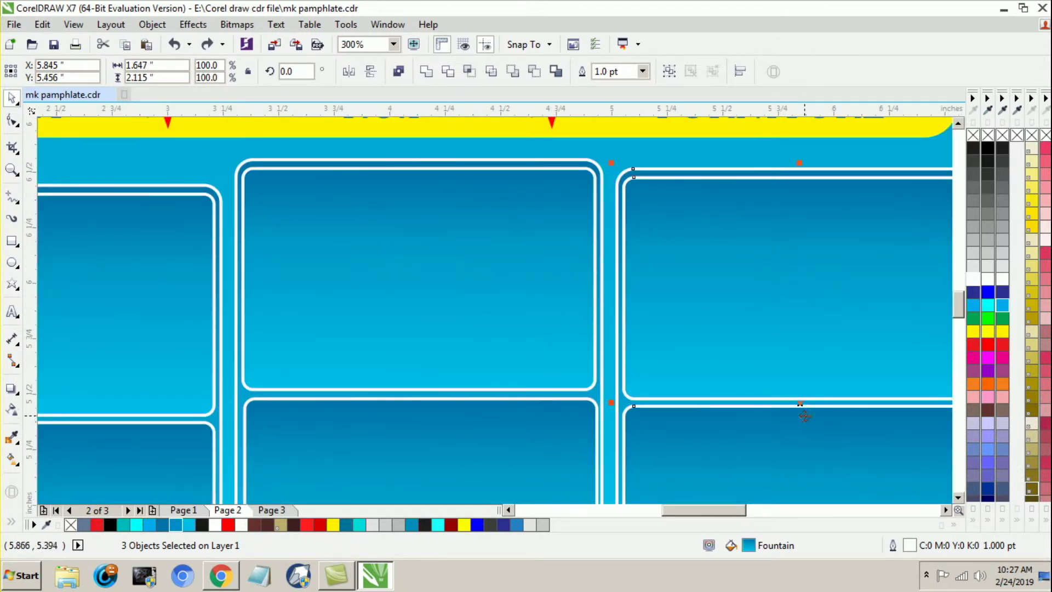
left_click_drag(800, 403, 804, 420)
scroll(610, 330, "down", 2)
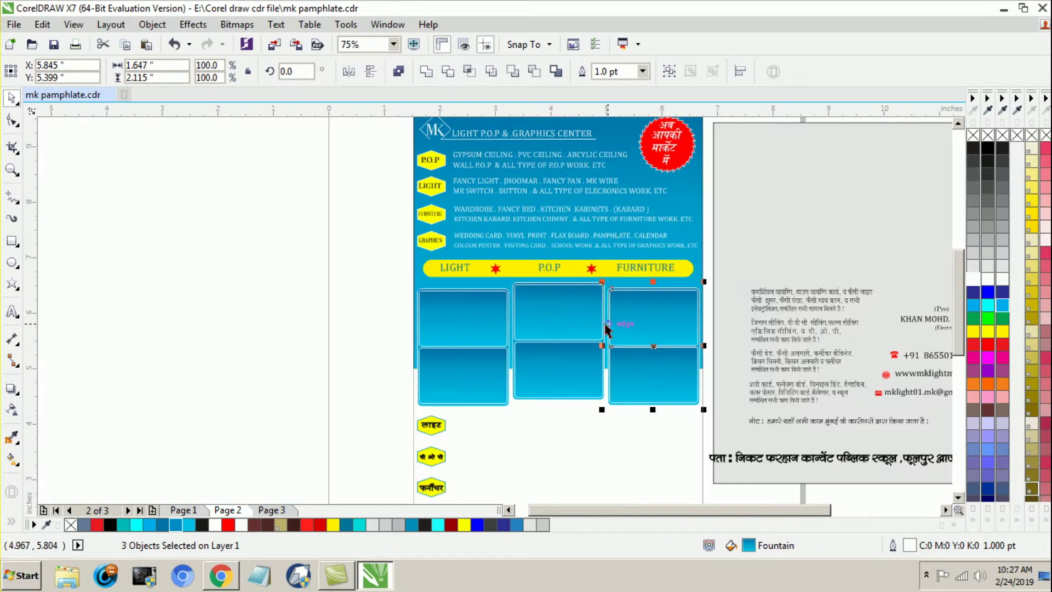
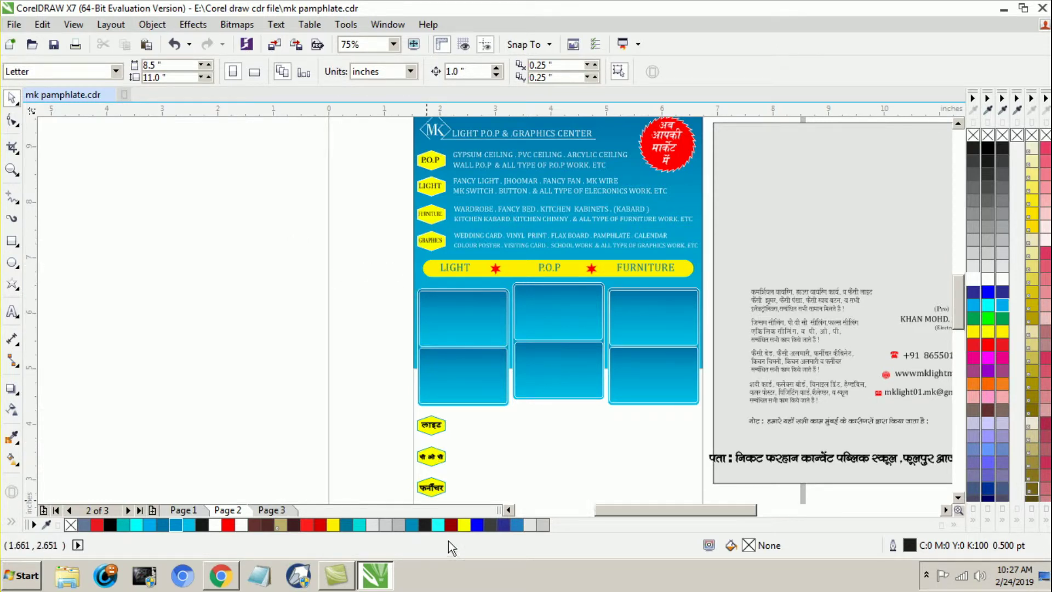
Step: Give the four Hindi hexagon labels (लाइट, पी ओ पी, फर्नीचर, ग्राफिक्स) a red fill and red outline
scroll(418, 387, "up", 2)
scroll(425, 334, "down", 2)
scroll(424, 326, "down", 1)
scroll(394, 437, "up", 2)
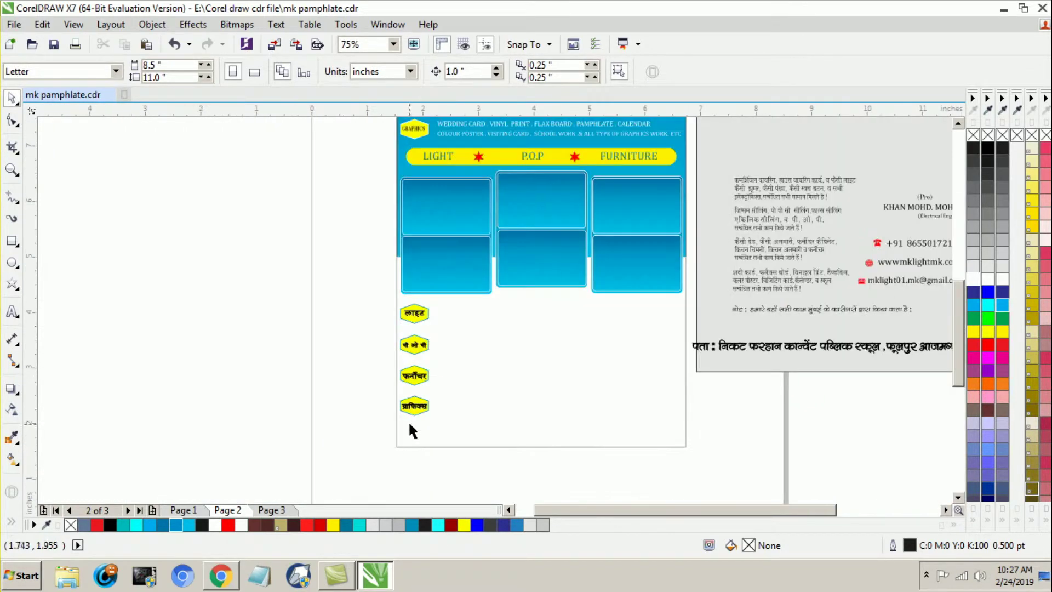
left_click(385, 256)
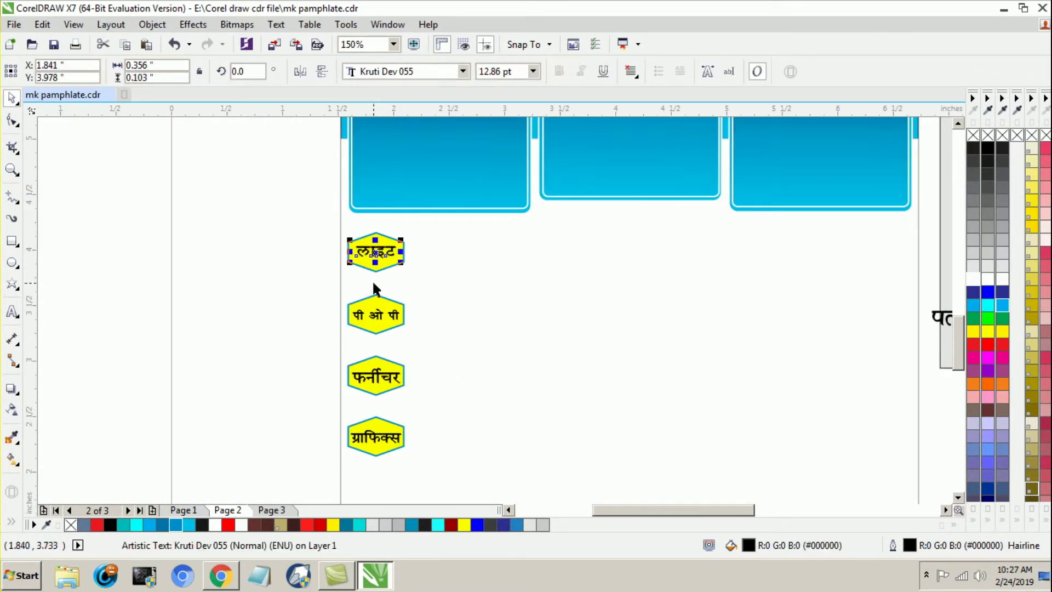
left_click(376, 316, "shift")
left_click(375, 383, "shift")
left_click(378, 439, "shift")
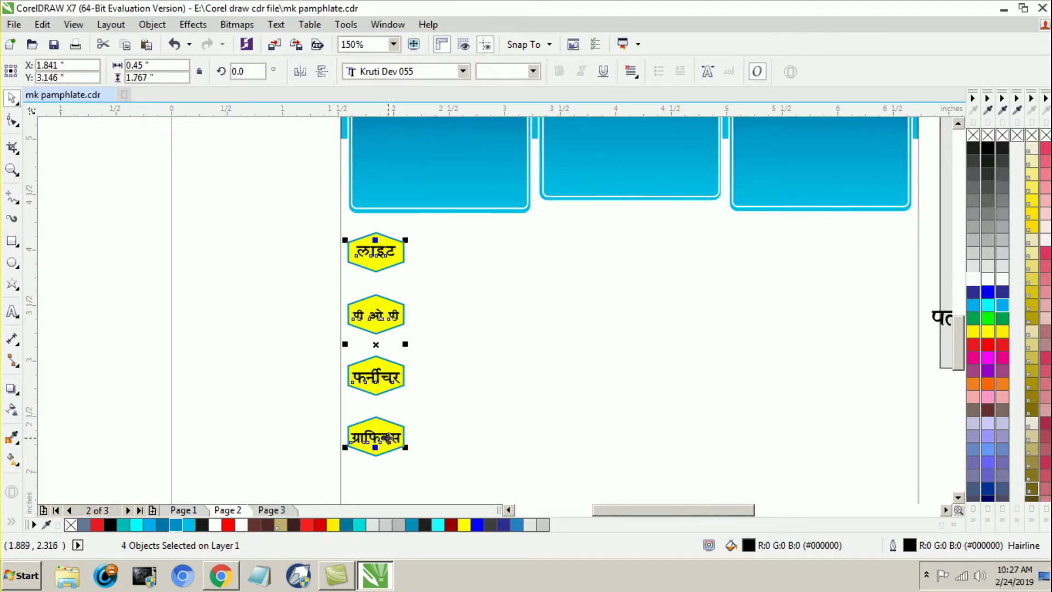
left_click(990, 346)
right_click(990, 346)
left_click(261, 270)
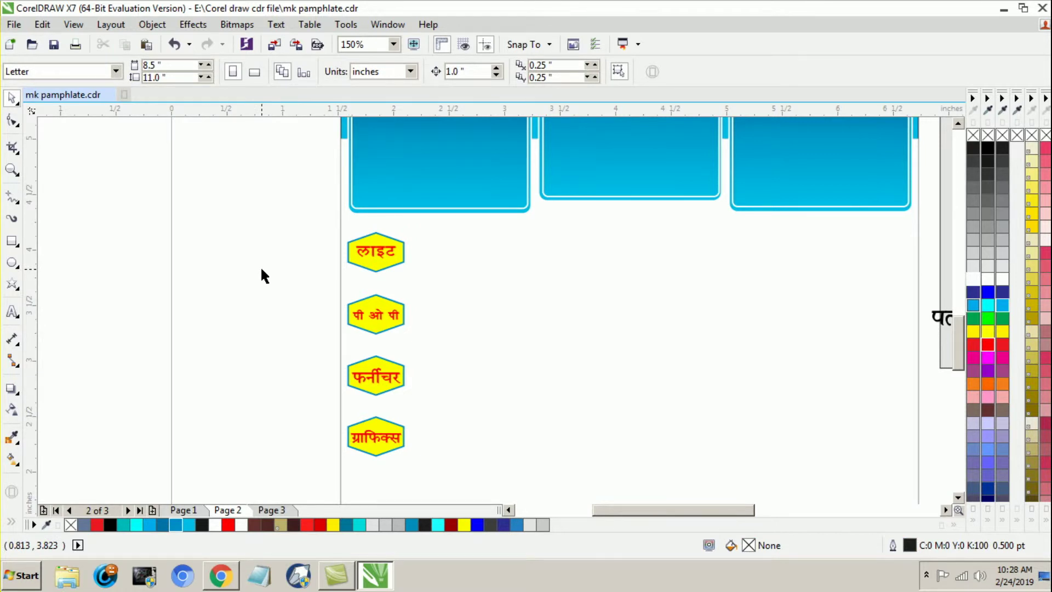
Step: Move the four Hindi service descriptions from the grey sheet into the pamphlet, beside their matching hexagons
scroll(252, 241, "down", 1)
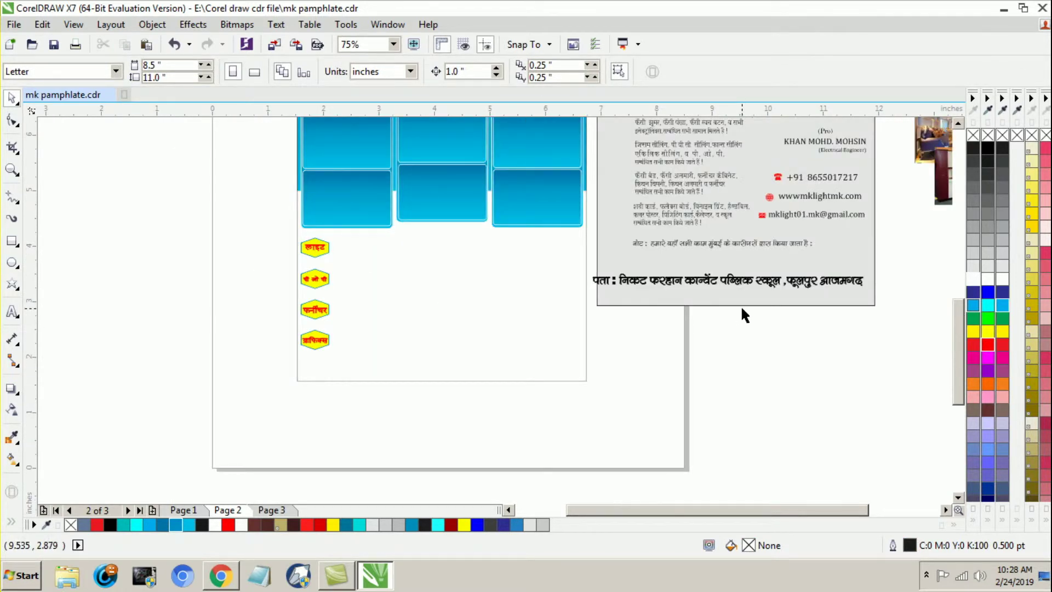
scroll(741, 304, "down", 1)
scroll(738, 280, "up", 1)
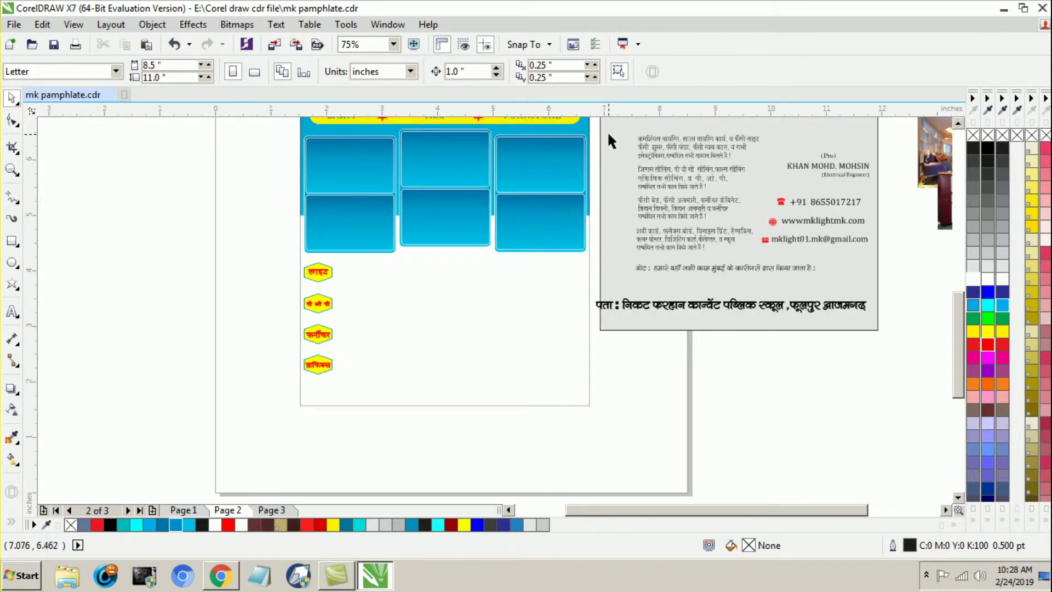
left_click_drag(594, 127, 761, 254)
left_click_drag(699, 190, 403, 316)
scroll(422, 219, "up", 2)
scroll(422, 218, "down", 1)
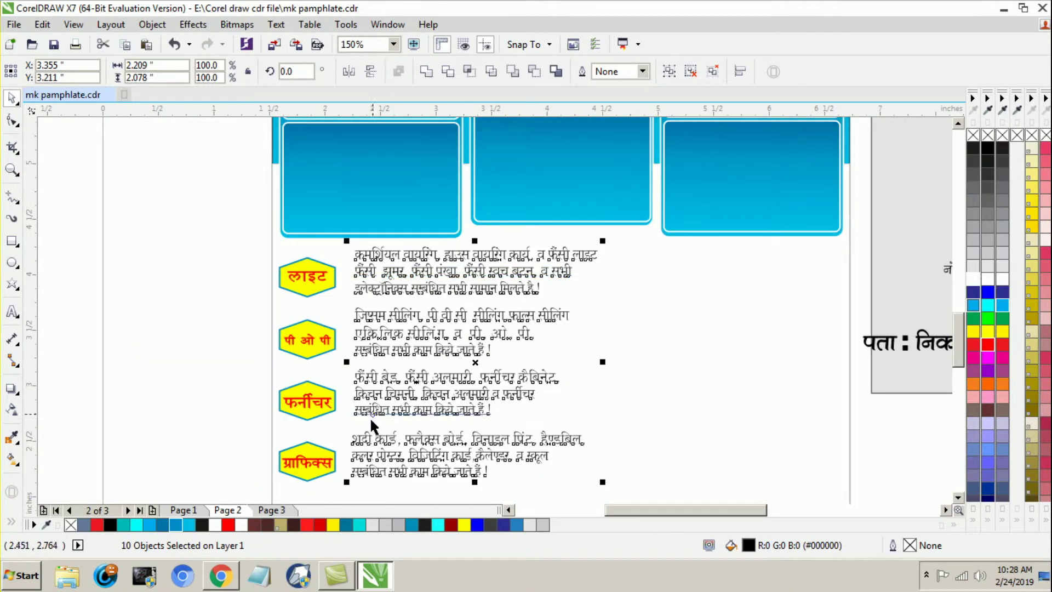
scroll(320, 495, "up", 1)
scroll(320, 495, "down", 1)
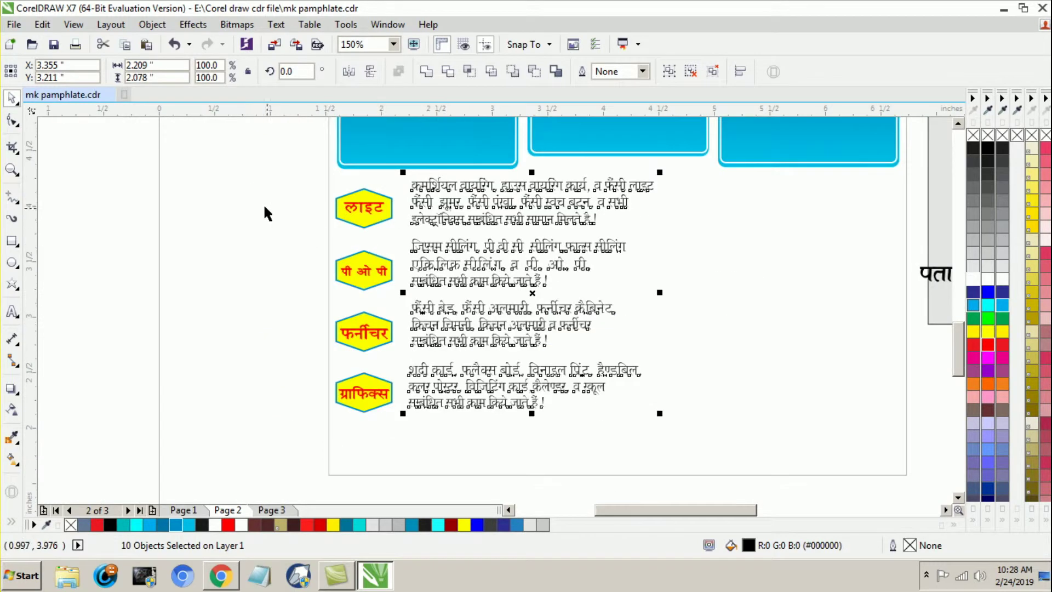
scroll(115, 235, "down", 2)
left_click(115, 235)
Step: Draw a rectangle about 1.975 by 1.802 inches beside the Hindi descriptions, flush with the pamphlet's right edge
left_click(13, 241)
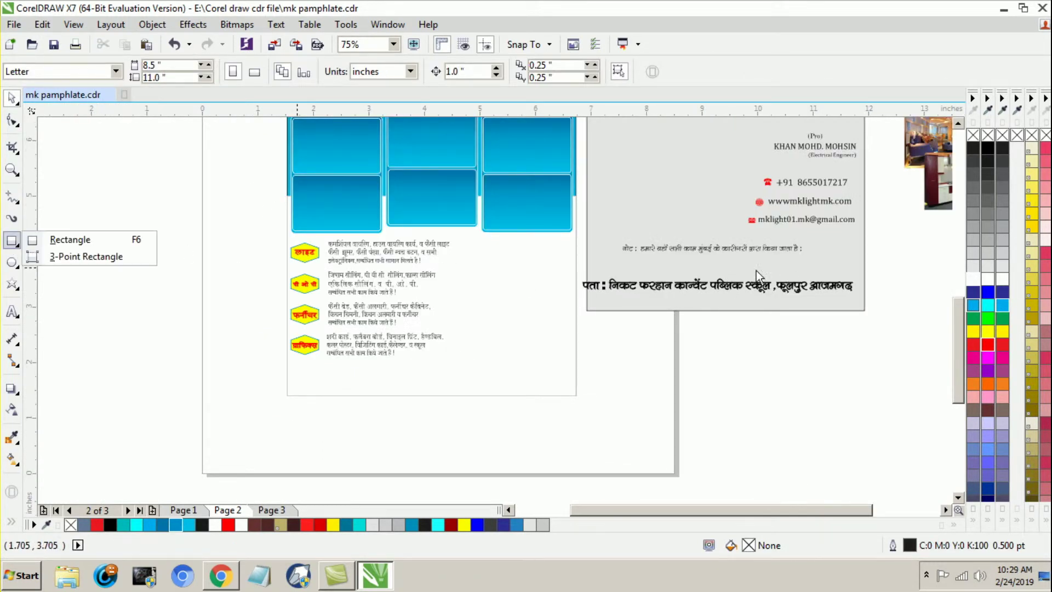
left_click(33, 240)
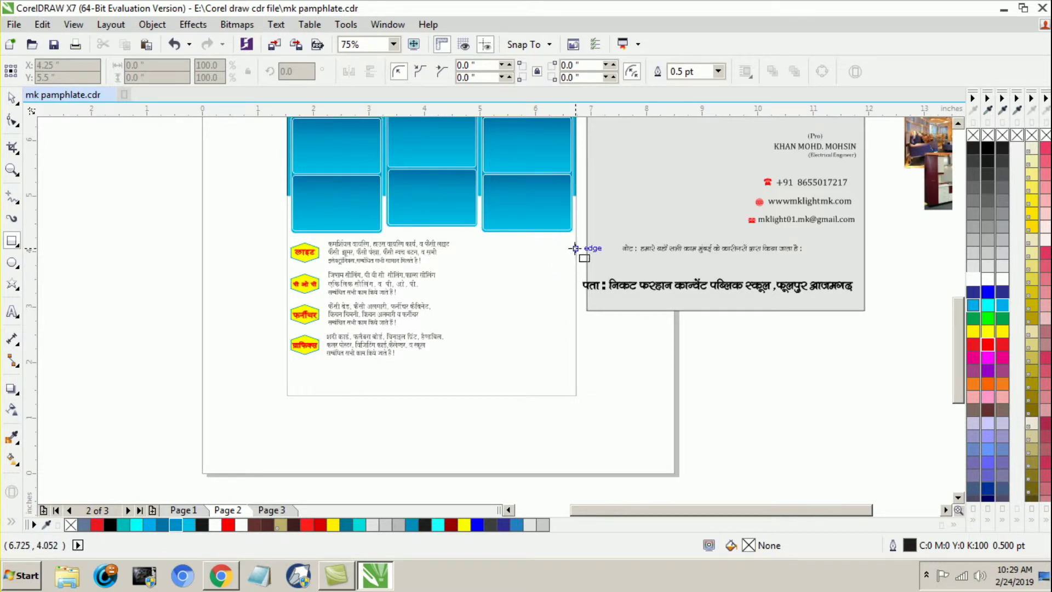
left_click_drag(574, 248, 466, 348)
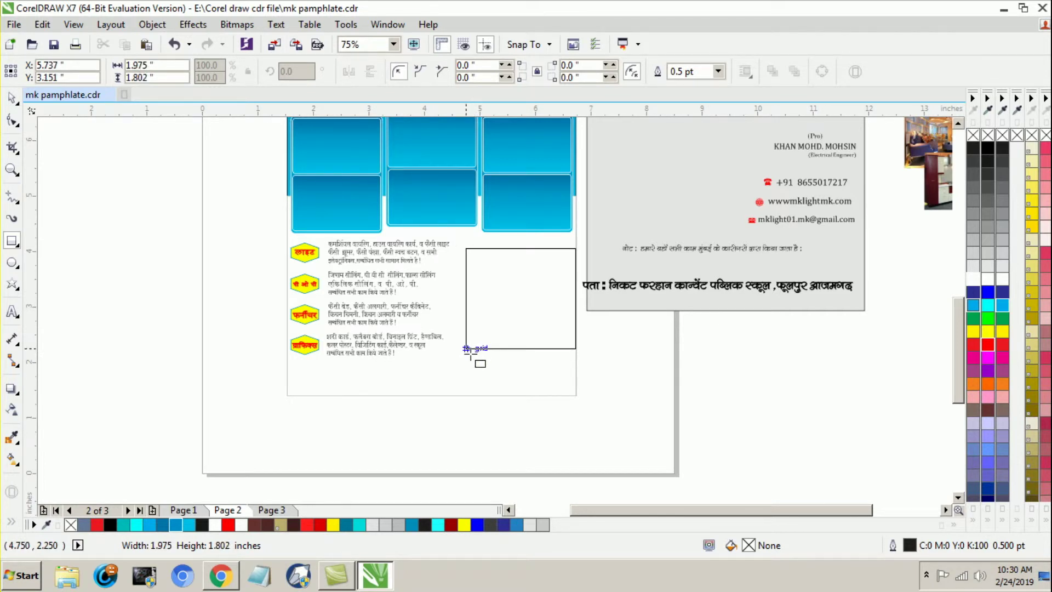
left_click_drag(466, 348, 467, 349)
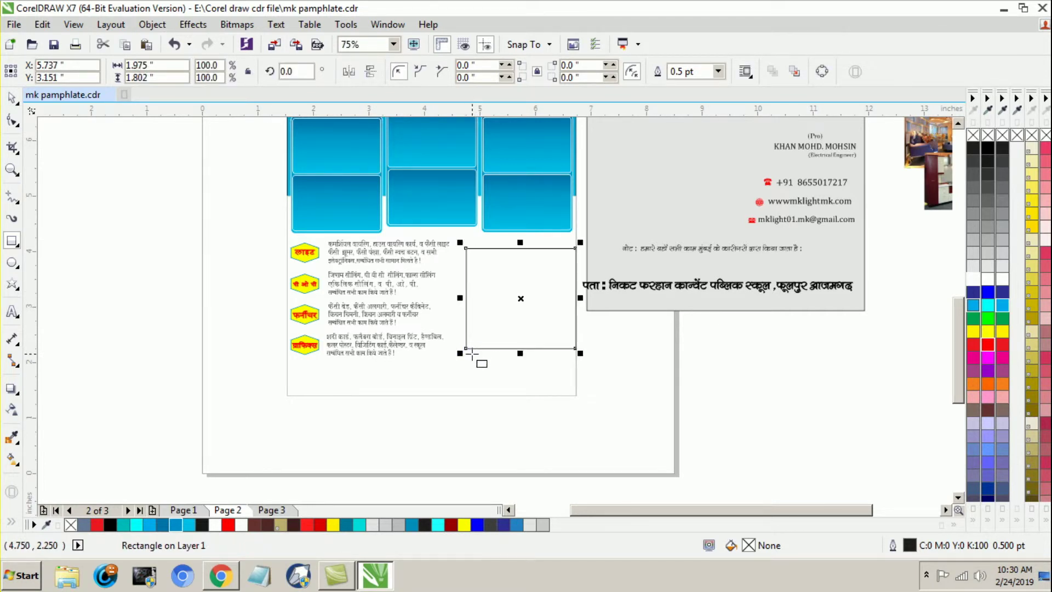
Step: Convert the new rectangle beside the descriptions to curves for node editing
left_click(12, 120)
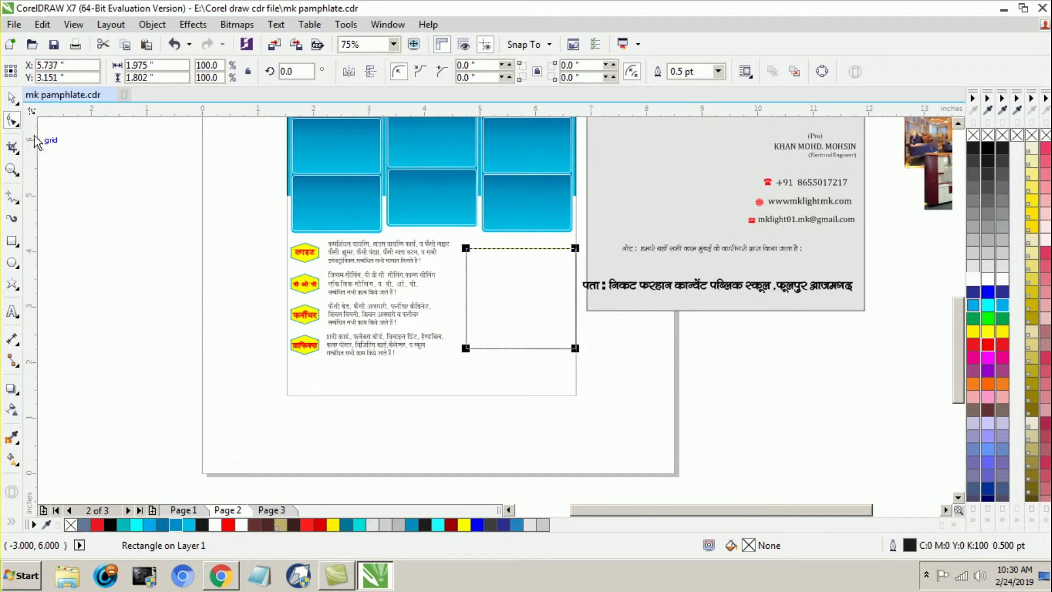
right_click(484, 282)
left_click(530, 206)
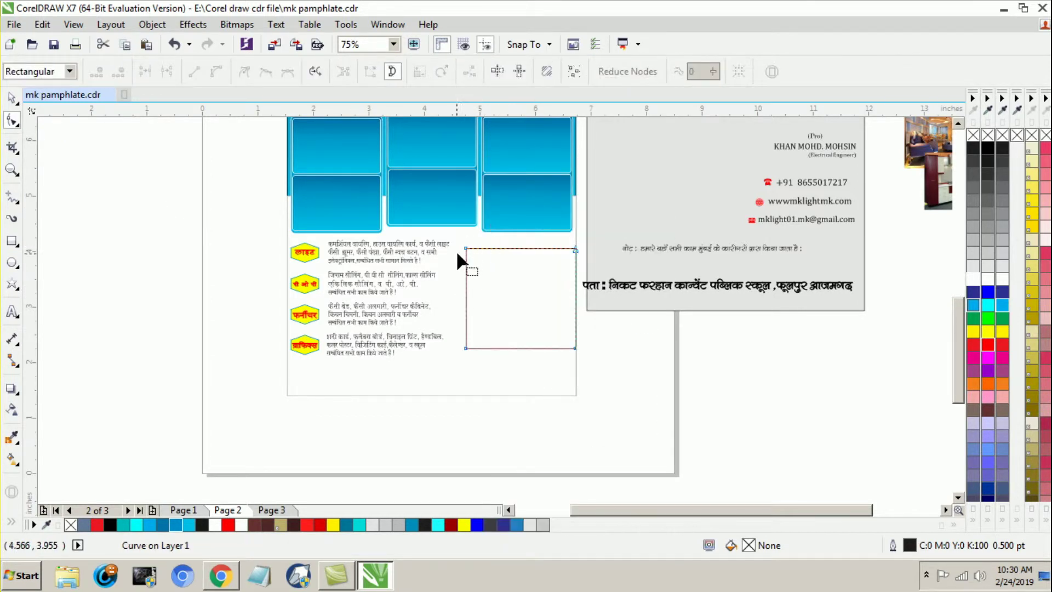
Step: Slant the shape's left edge by moving its upper-left node inward and its lower-left node outward, making it about 2.072 inches wide
mouse_move(465, 248)
left_mouse_down()
mouse_move(498, 250)
mouse_move(483, 249)
left_mouse_up()
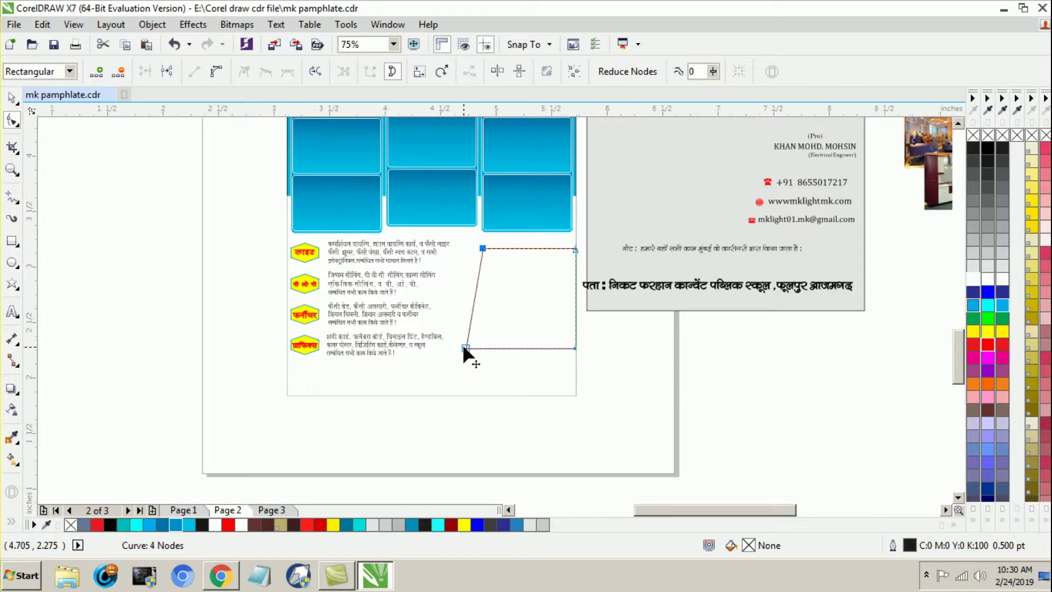
scroll(463, 343, "up", 2)
left_click_drag(468, 349, 458, 350)
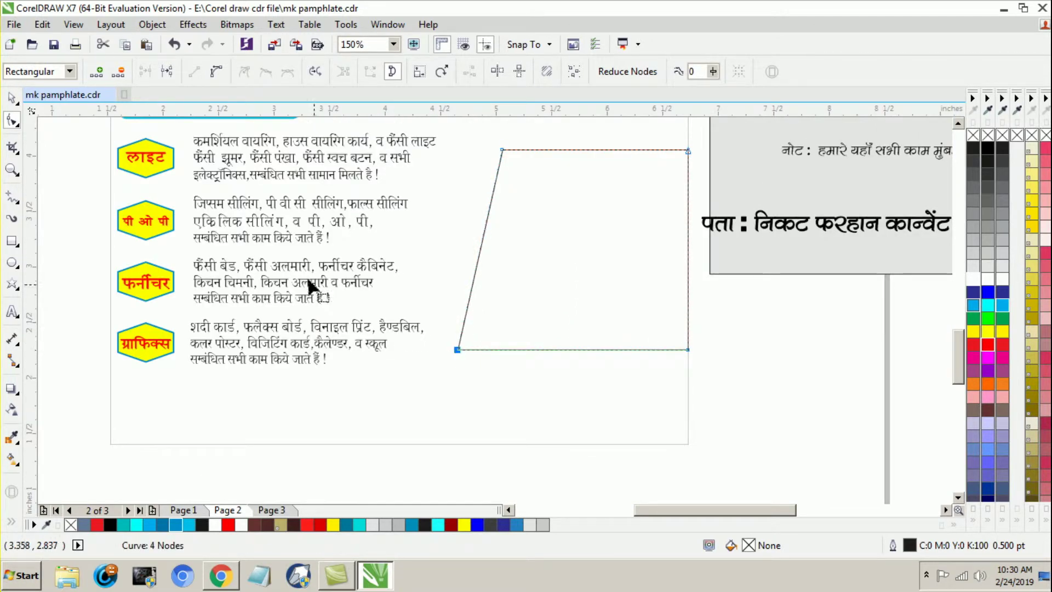
left_click(13, 102)
Step: Copy the blue gradient fill from the lower-right panel onto the slanted shape beside the Hindi descriptions
scroll(319, 236, "down", 2)
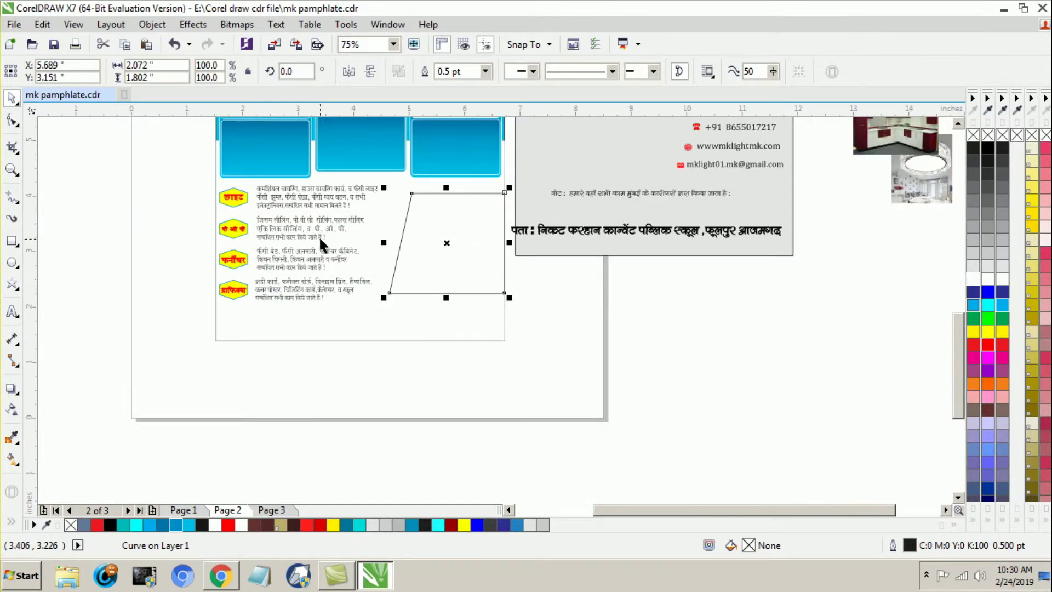
left_click(447, 163, "shift")
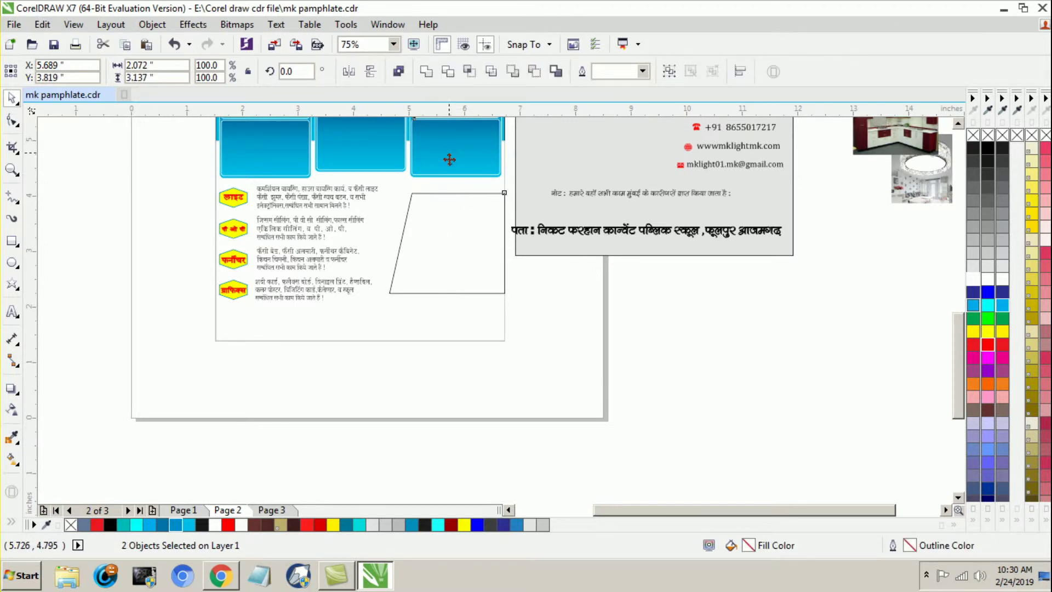
left_click_drag(449, 160, 436, 246)
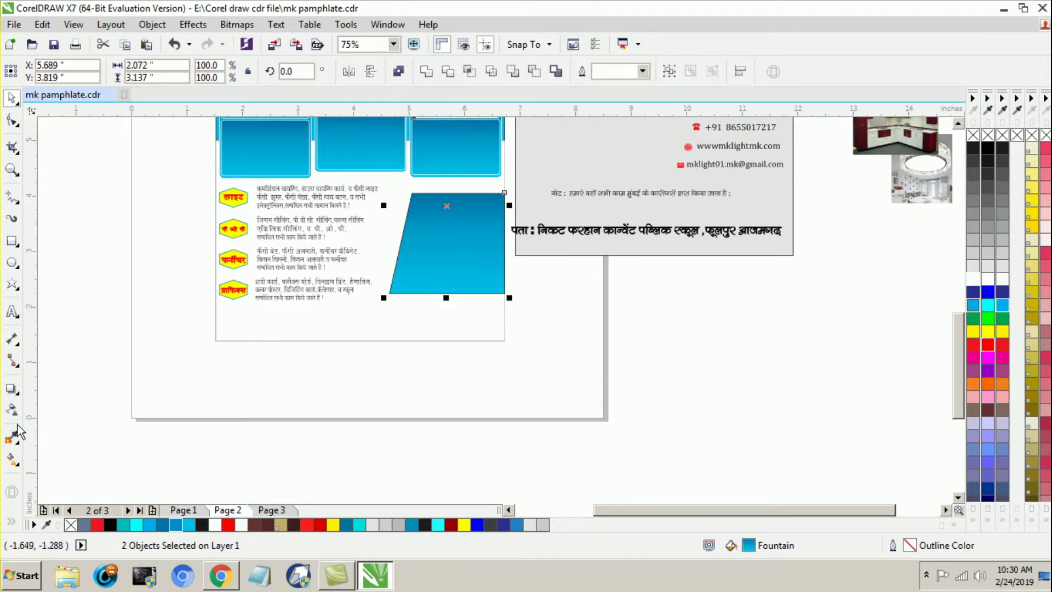
Step: Redirect the slanted shape's gradient to run nearly horizontally from dark blue at its right edge to bright cyan at its slanted edge
left_click(12, 459)
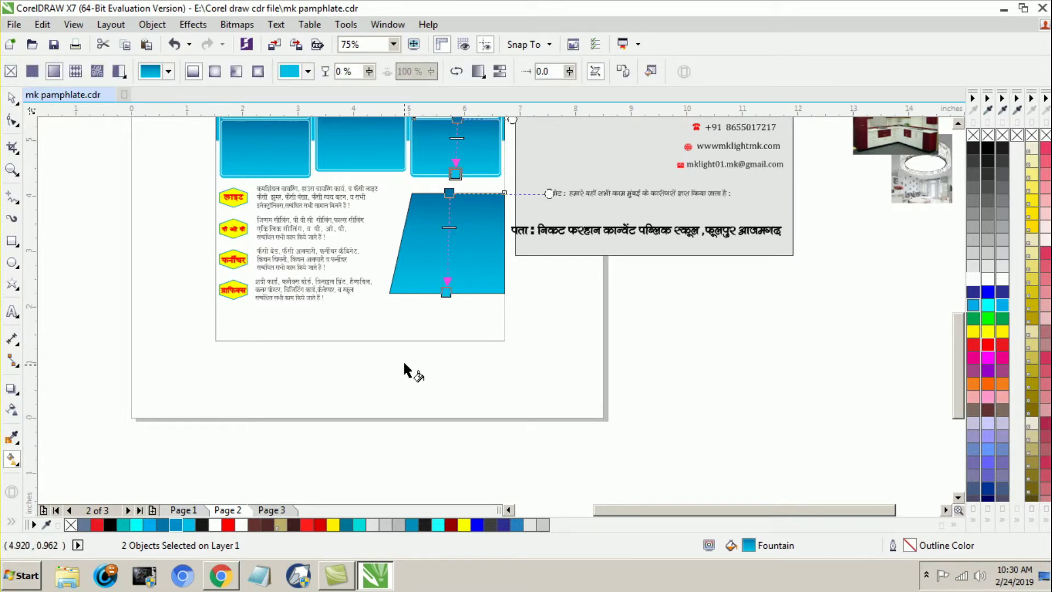
key("space")
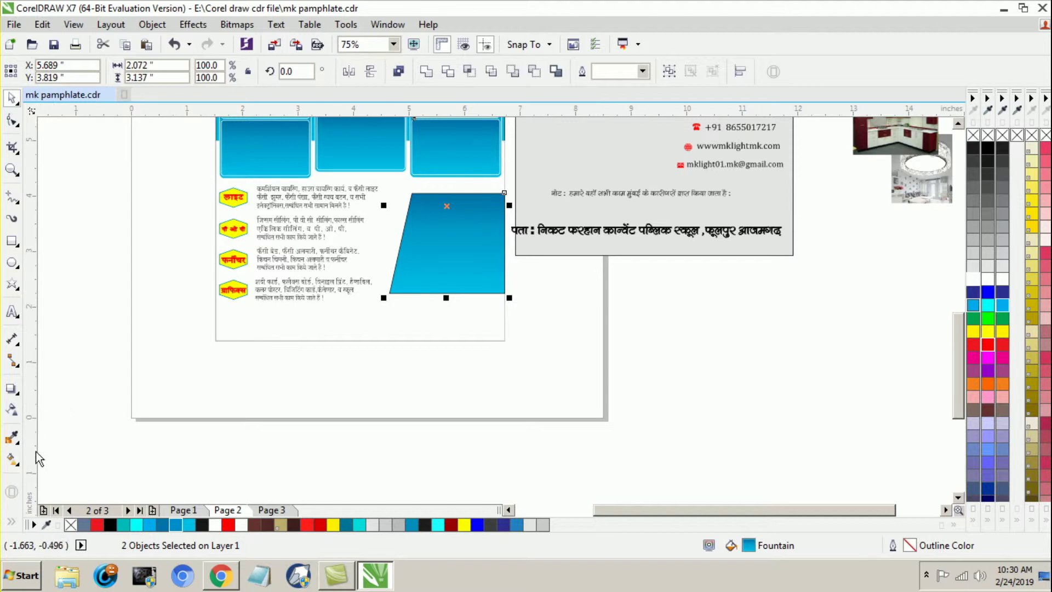
left_click(13, 460)
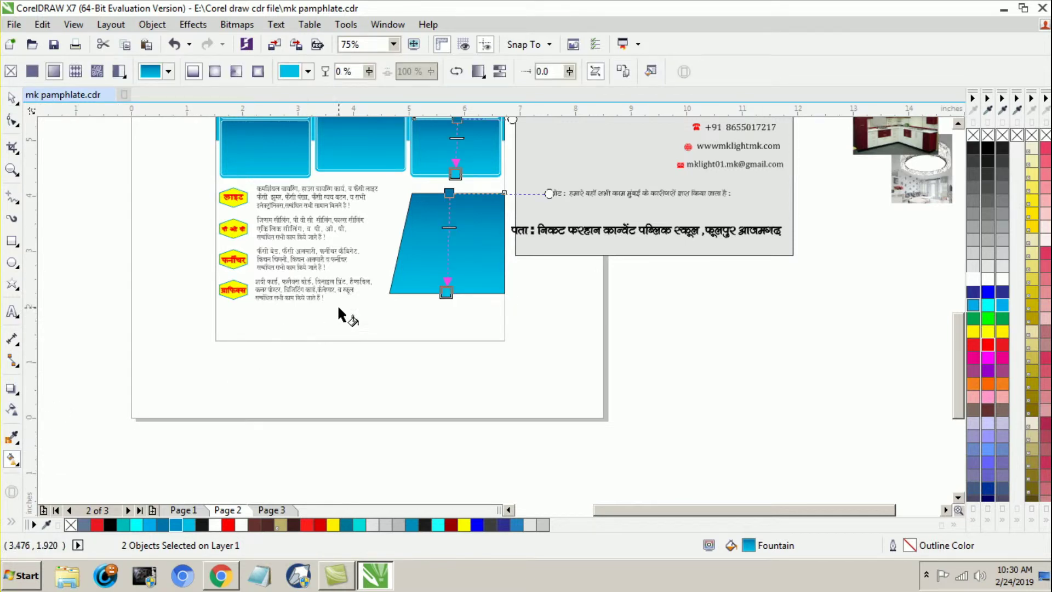
left_click_drag(446, 294, 419, 292)
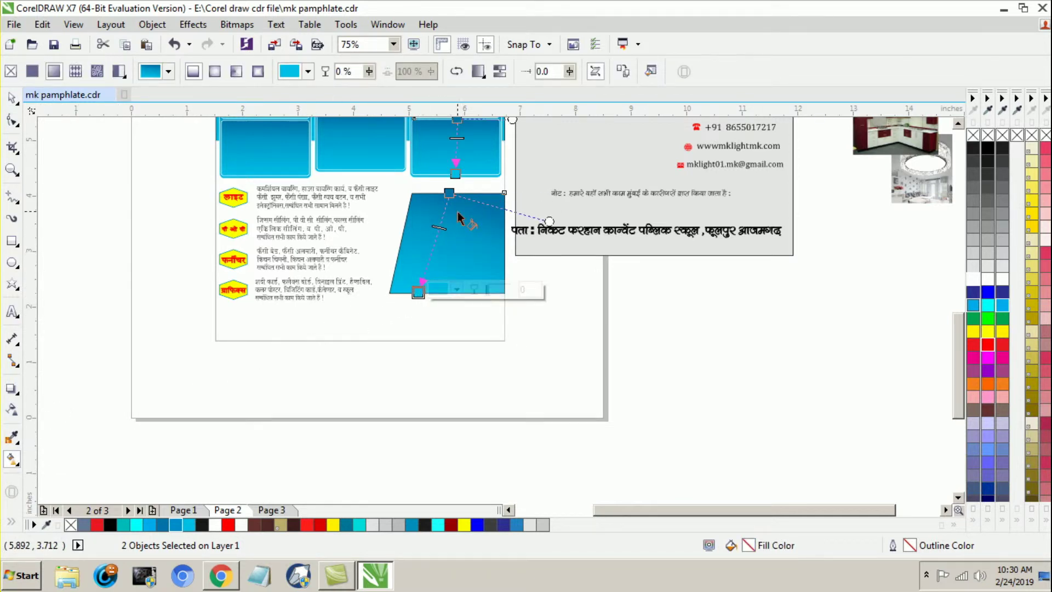
left_click_drag(503, 229, 398, 251)
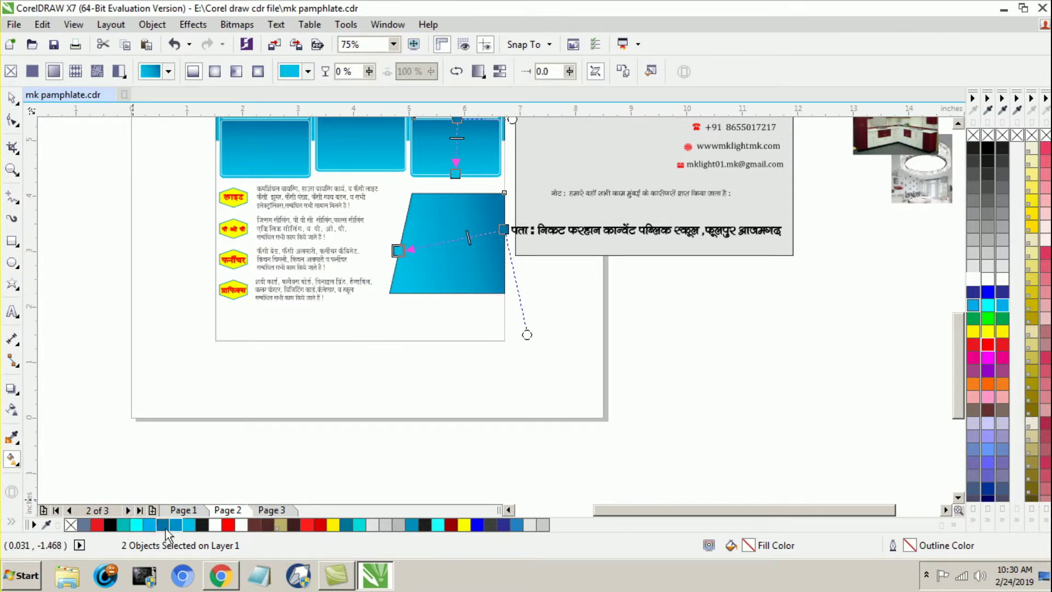
left_click(136, 526)
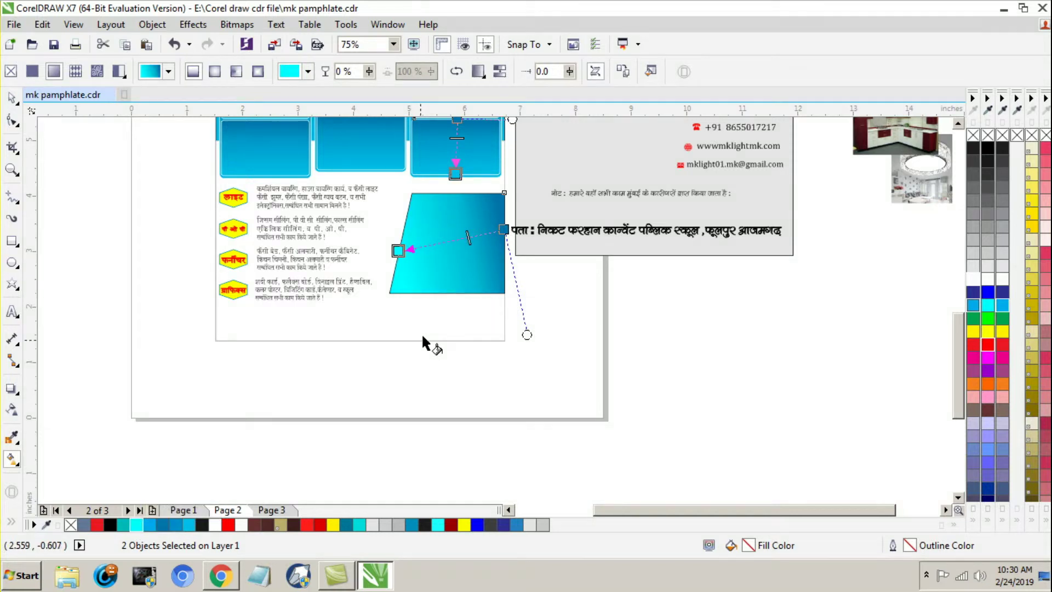
left_click_drag(466, 237, 403, 229)
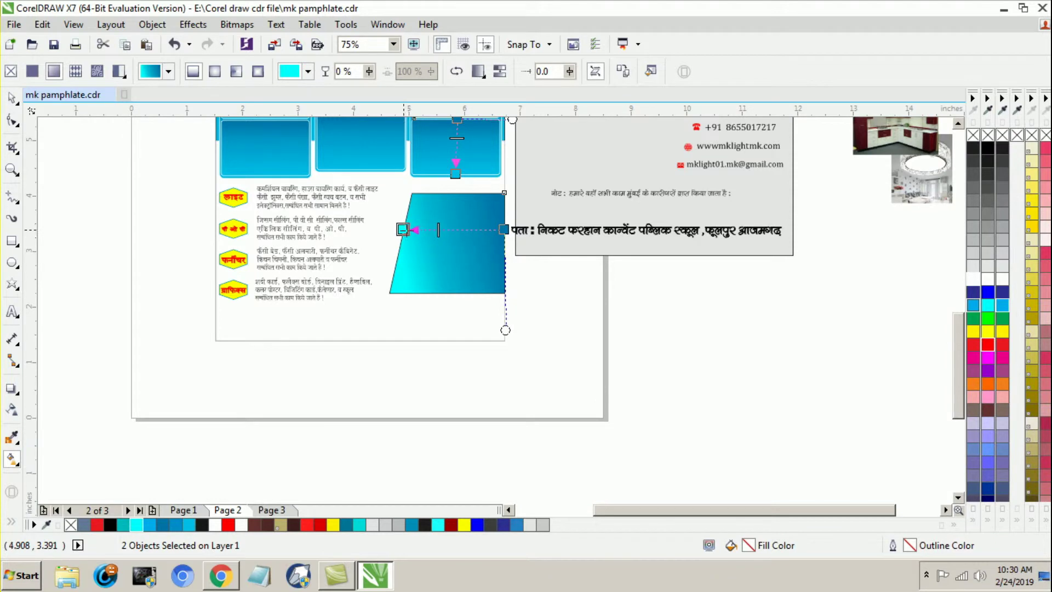
left_click_drag(503, 229, 504, 241)
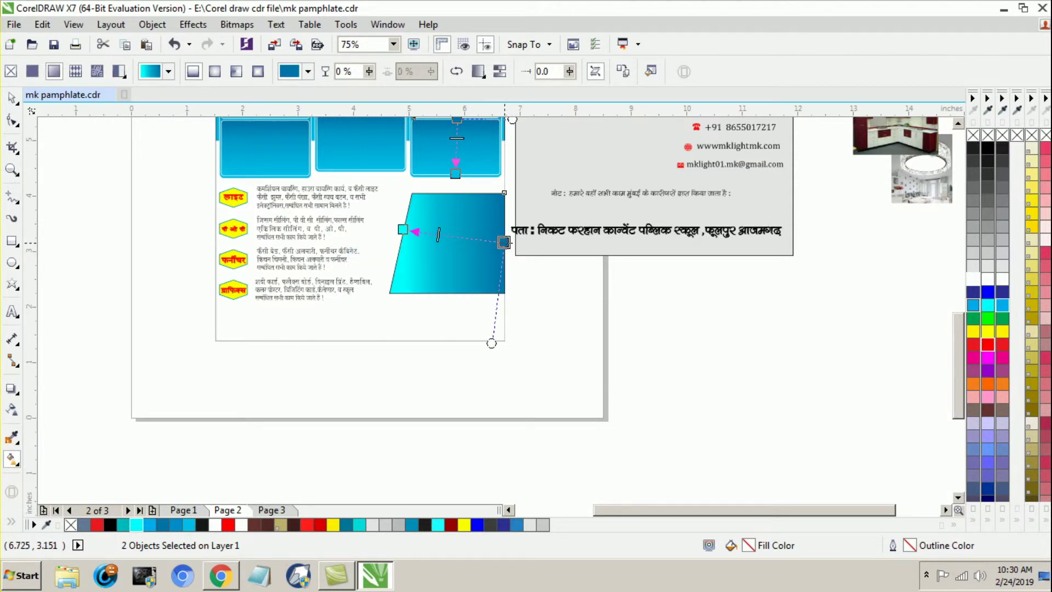
Step: Remove the outline from the gradient-filled slanted shape
left_click(10, 98)
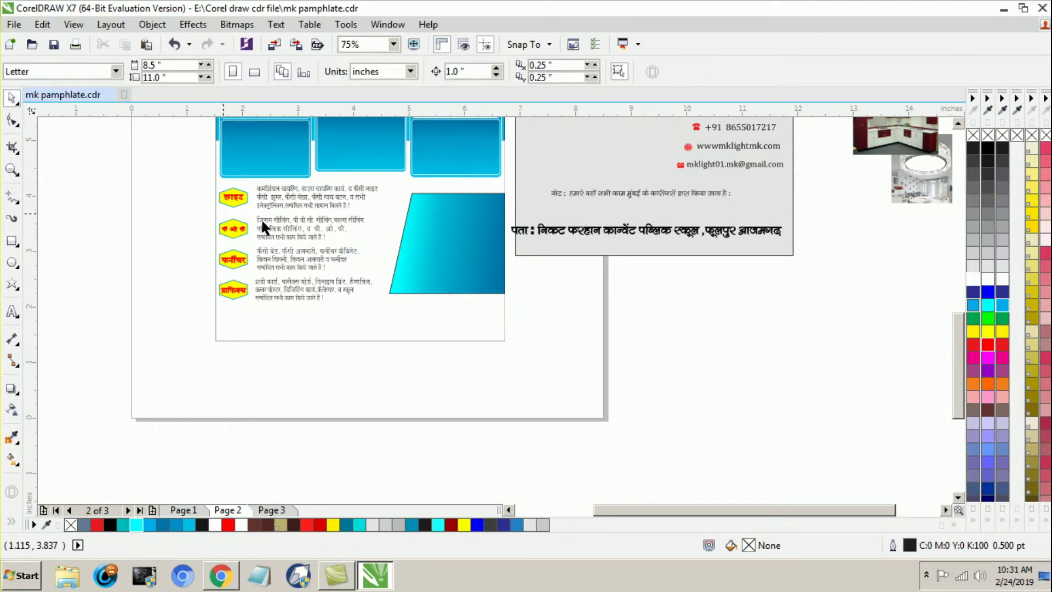
left_click(472, 284)
key("Escape")
Step: Move the name, job title, phone, website and e-mail lines with their icons from the grey sheet onto the slanted shape
scroll(735, 326, "down", 1)
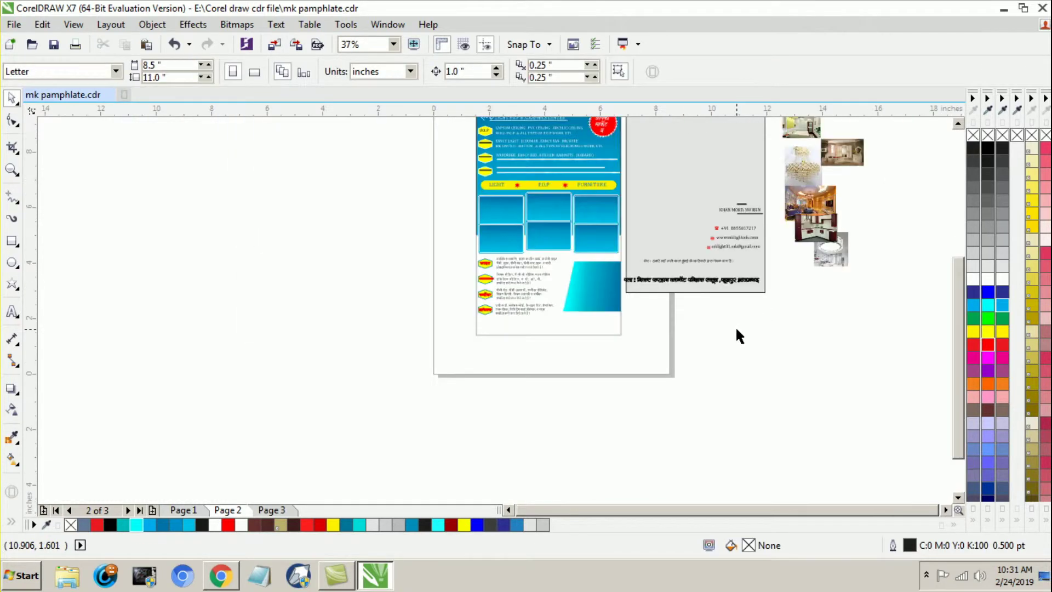
scroll(761, 245, "up", 1)
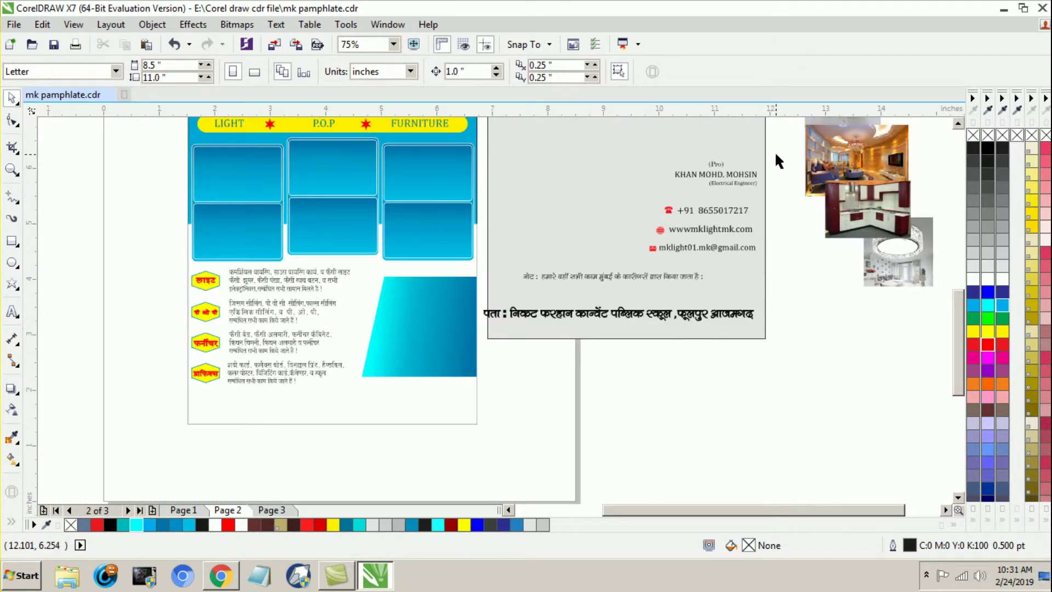
left_click_drag(662, 266, 635, 257)
left_click_drag(705, 228, 433, 324)
scroll(366, 311, "up", 2)
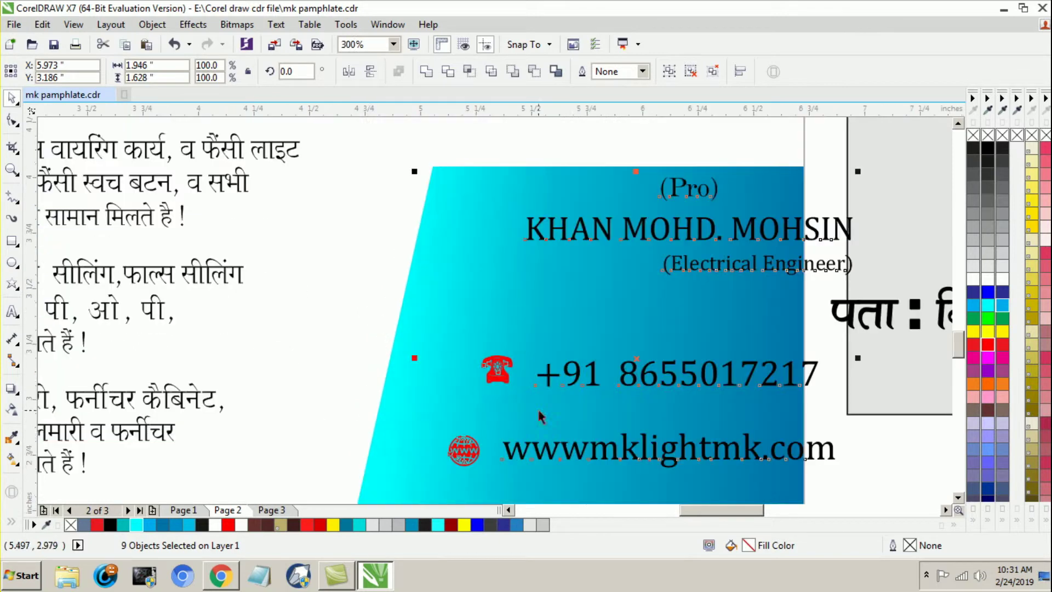
scroll(421, 329, "down", 1)
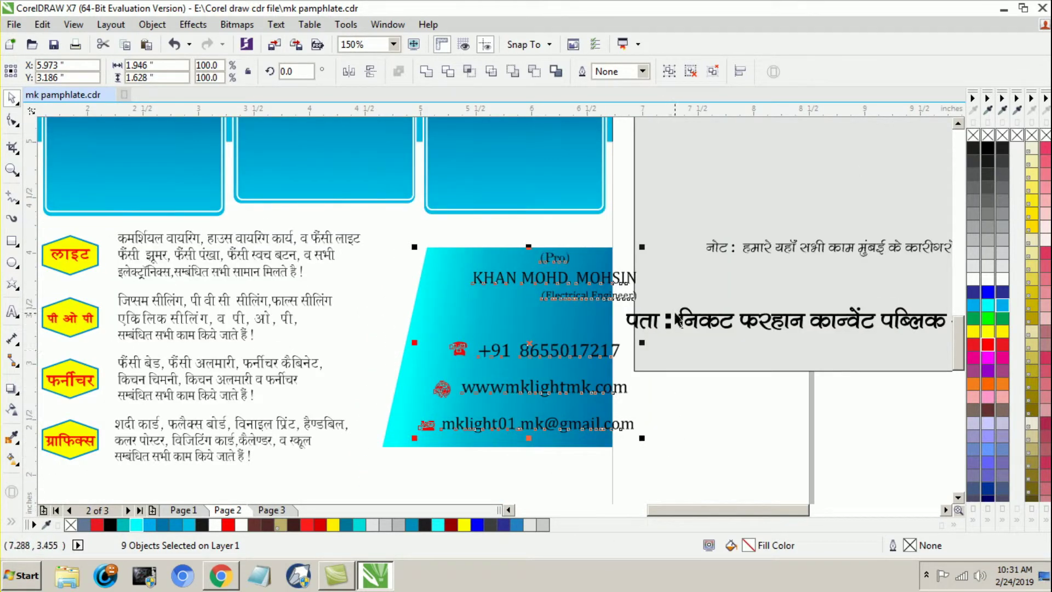
left_click(713, 398)
Step: Enlarge the slanted shape to about 2.192 inches wide and extend its bottom edge slightly downward
left_click(478, 282)
left_click(439, 268)
left_click_drag(375, 241, 363, 229)
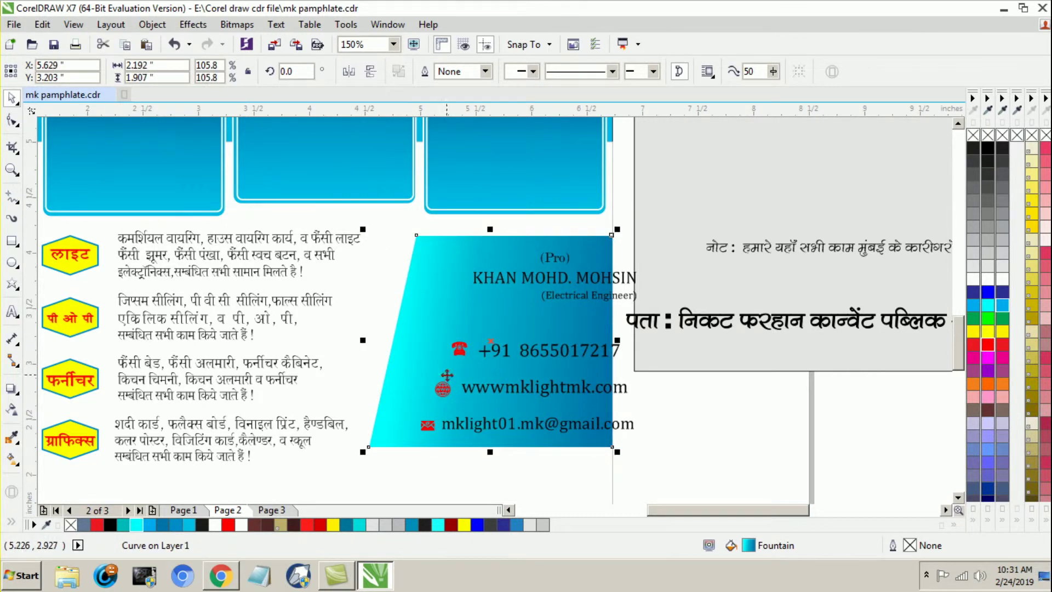
left_click_drag(490, 452, 490, 461)
left_click(674, 447)
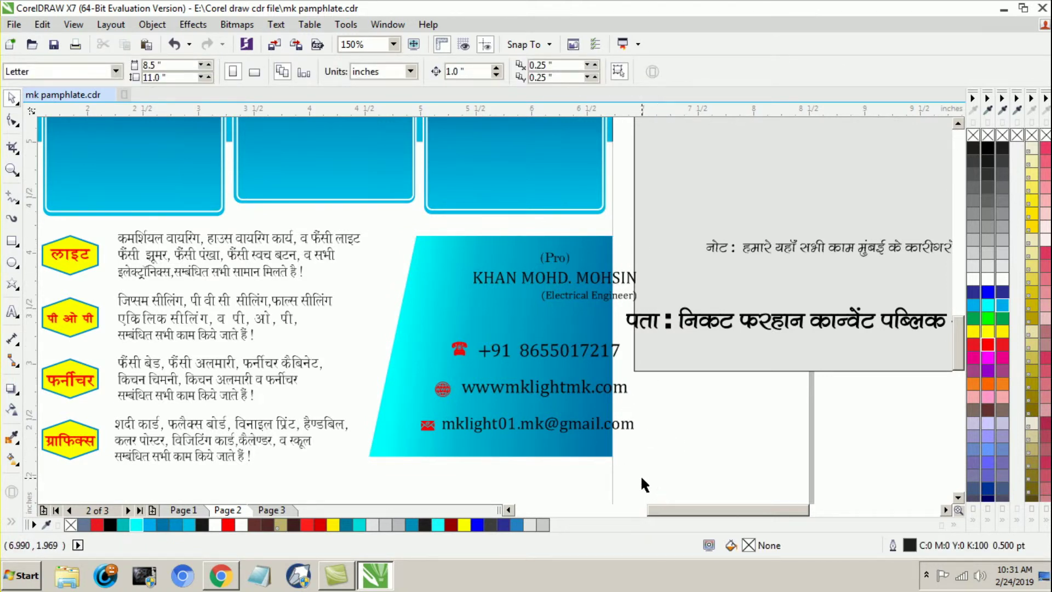
Step: Shift the whole contact block left and slightly up so it fits within the slanted shape, centred at X 5.723 and Y 3.2 inches
left_click_drag(662, 475, 413, 240)
left_click_drag(526, 341, 502, 344)
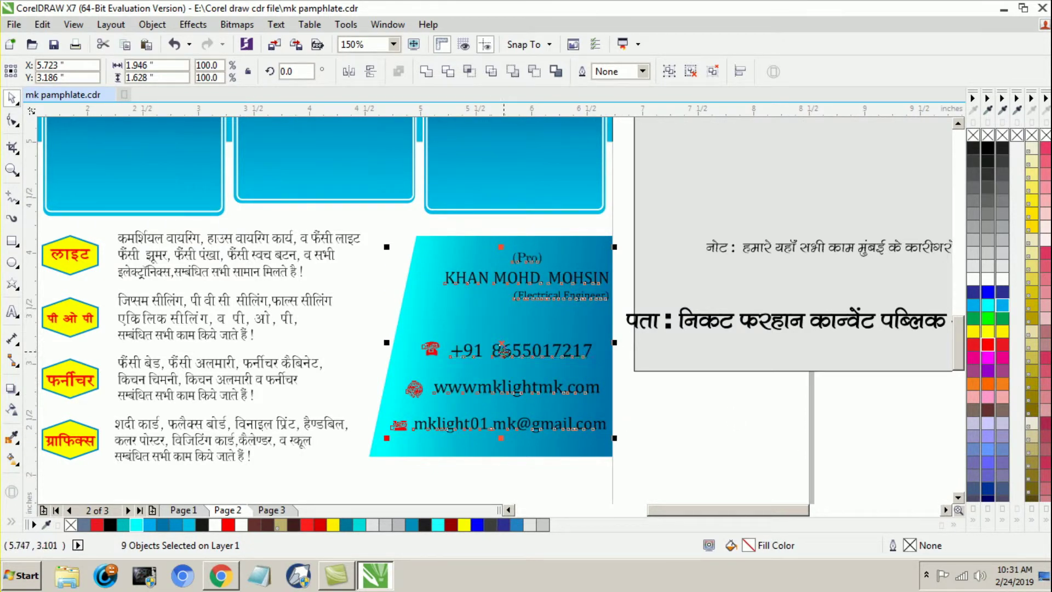
key("Tab")
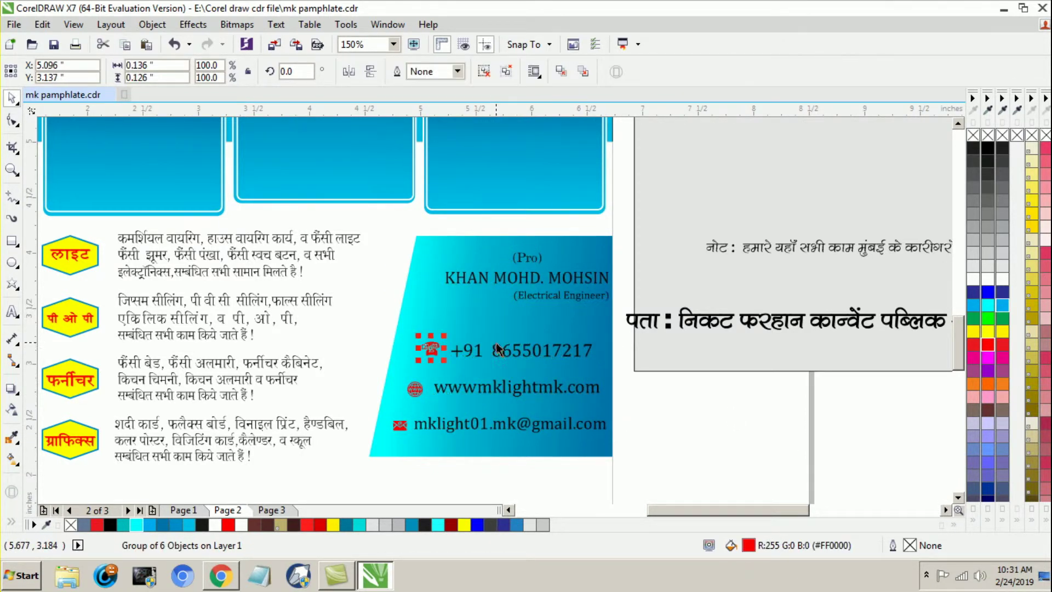
left_click(630, 390)
left_click_drag(622, 473, 375, 239)
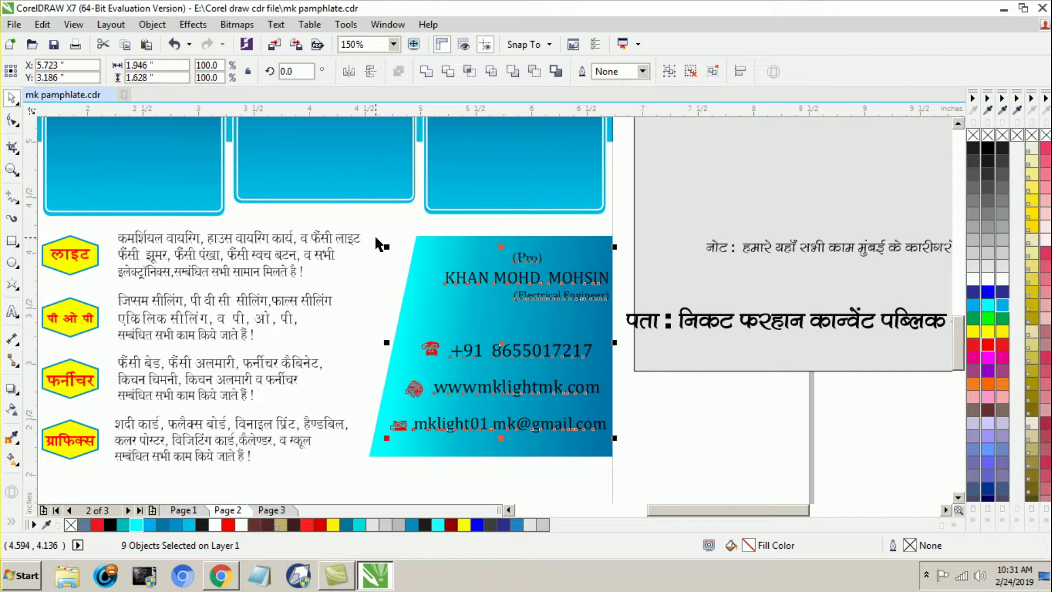
left_click_drag(502, 343, 500, 340)
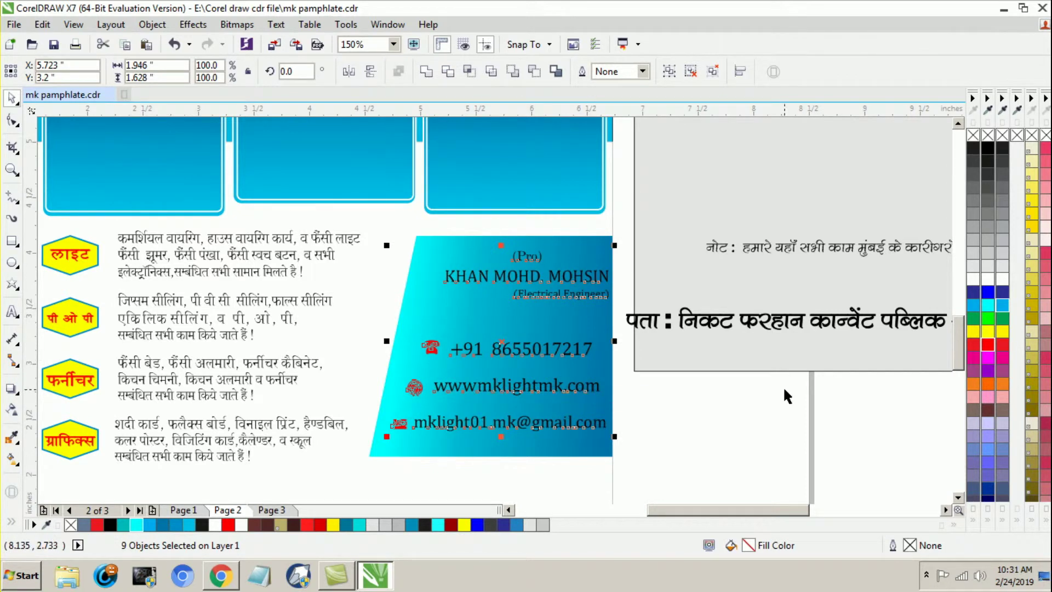
left_click(649, 391)
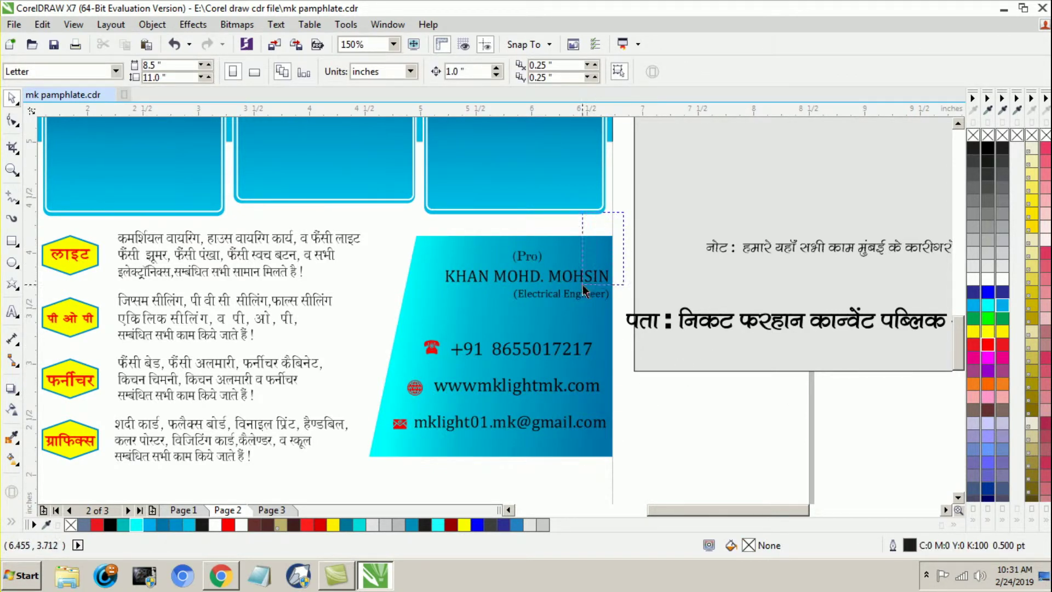
Step: Color the (Pro), person's name and (Electrical Engineer) lines red
left_click_drag(432, 310, 432, 310)
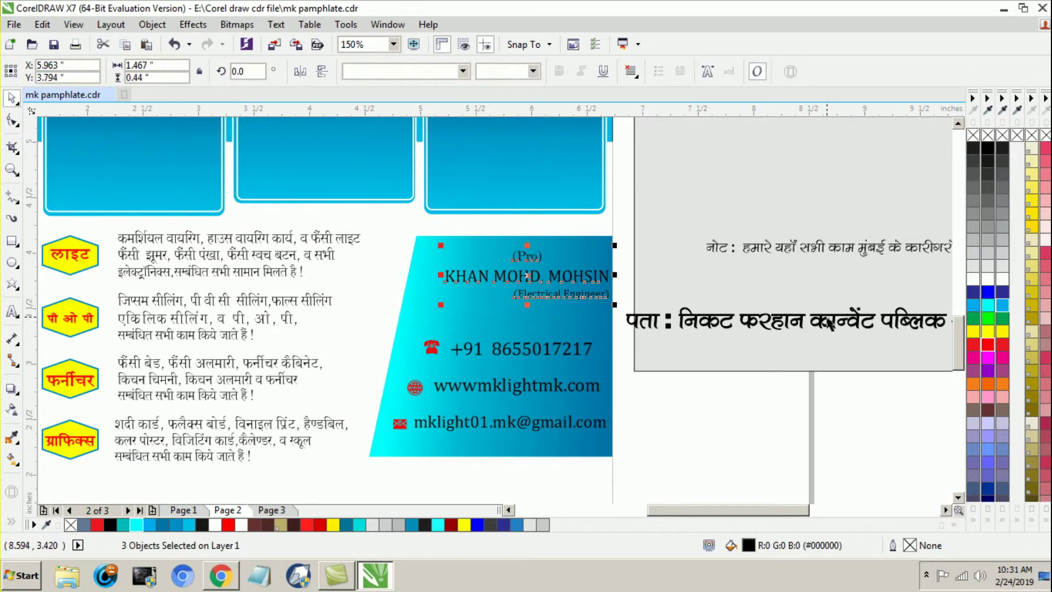
left_click(986, 344)
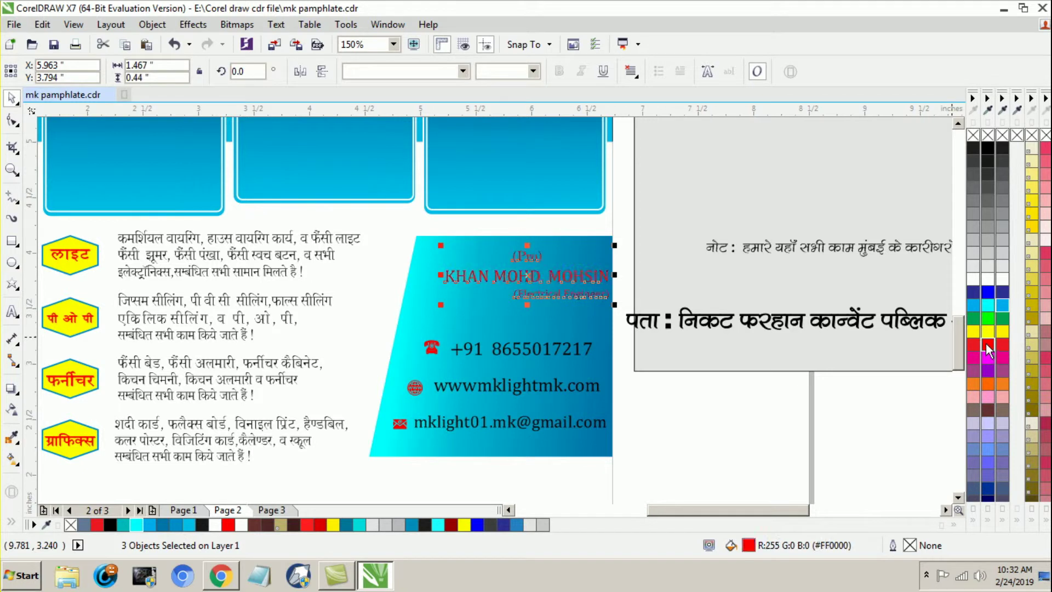
left_click(678, 406)
Step: Color the phone number, website and e-mail texts on the slanted shape white
left_click_drag(553, 419, 446, 451)
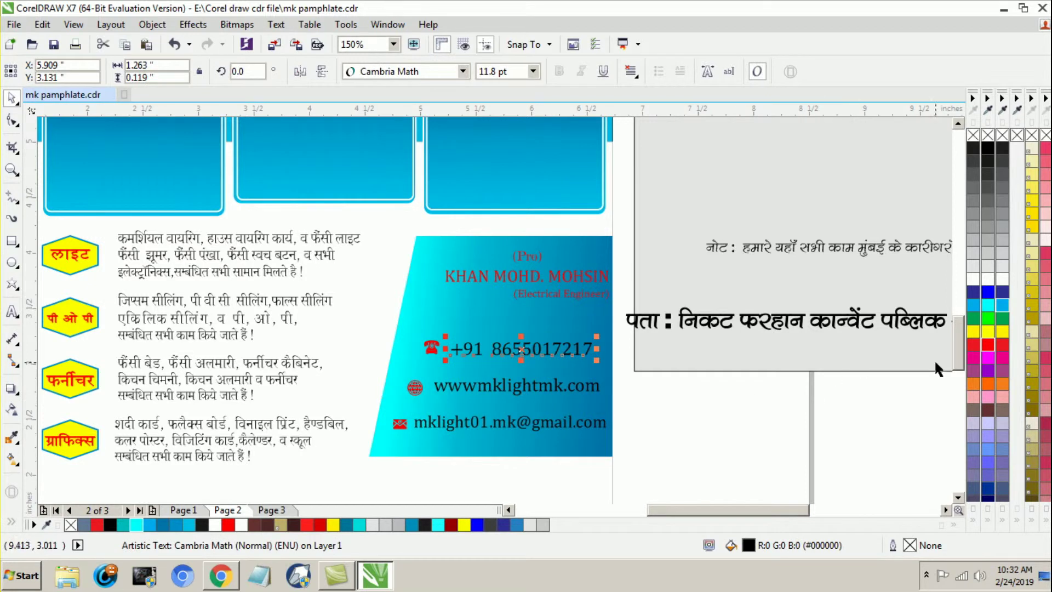
left_click(986, 279)
left_click_drag(618, 358, 430, 445)
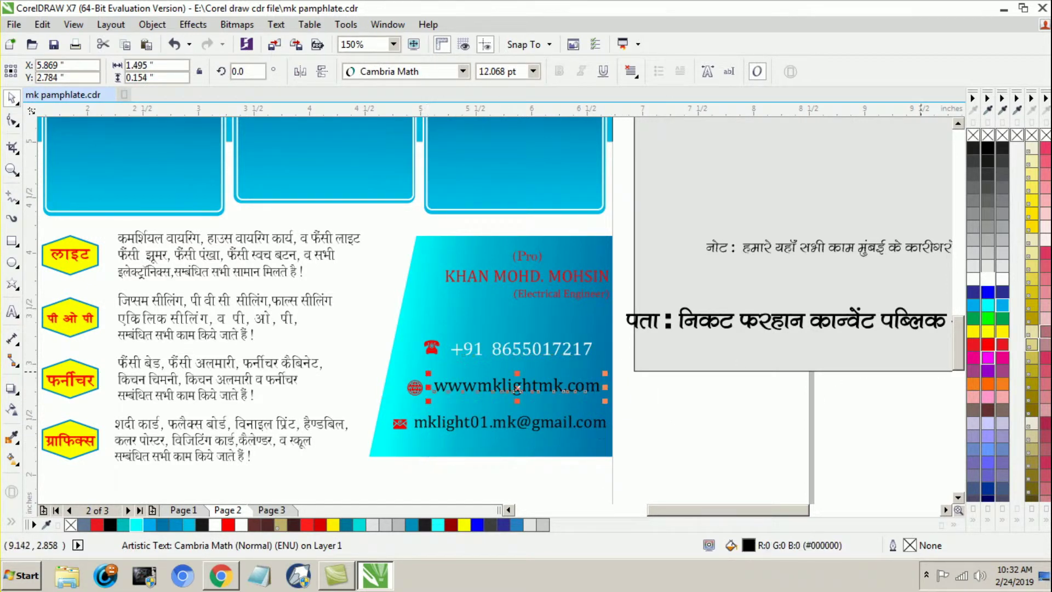
left_click(989, 279)
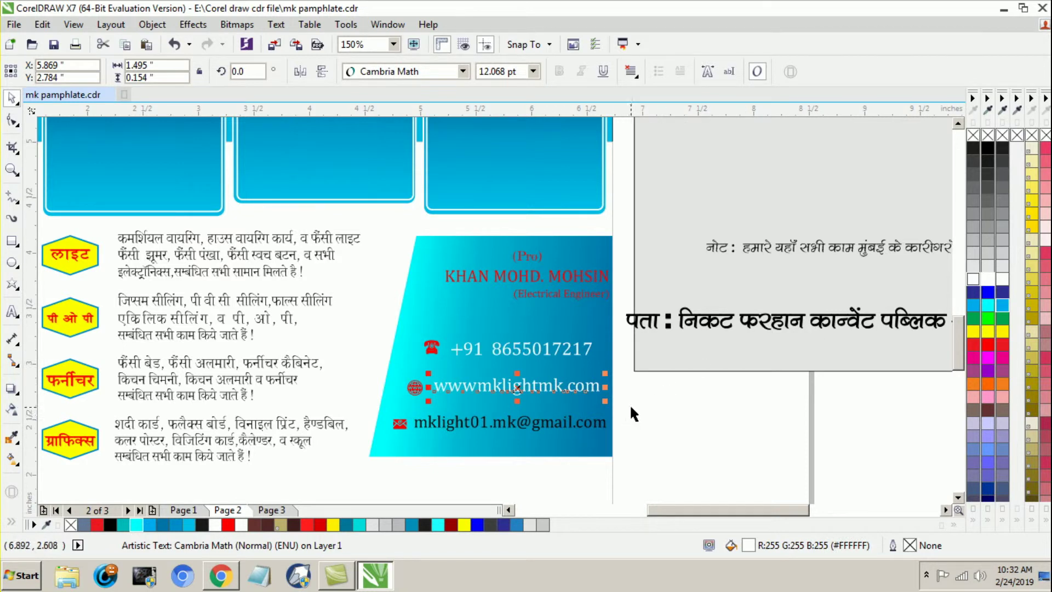
left_click(405, 437)
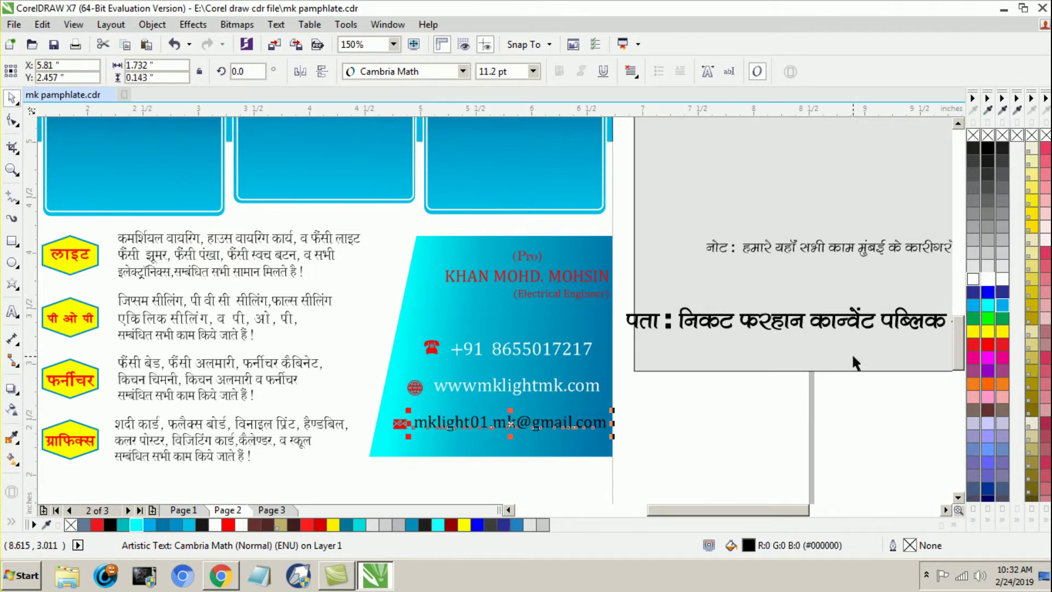
left_click(985, 282)
left_click(759, 422)
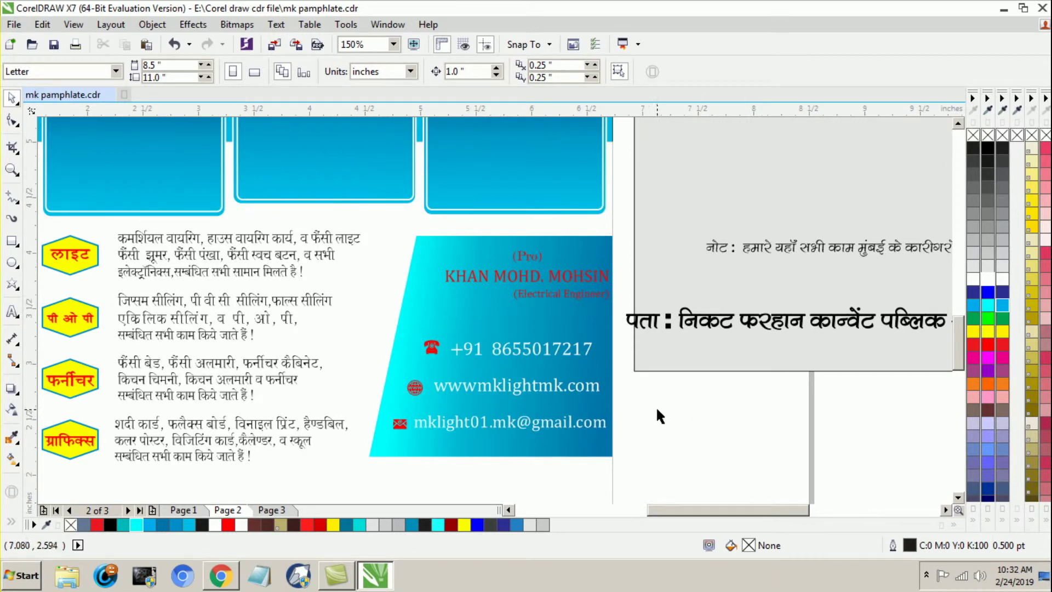
Step: Draw a rectangle about 5.2 by 0.313 inches along the pamphlet's bottom edge, spanning its full width
scroll(771, 390, "down", 2)
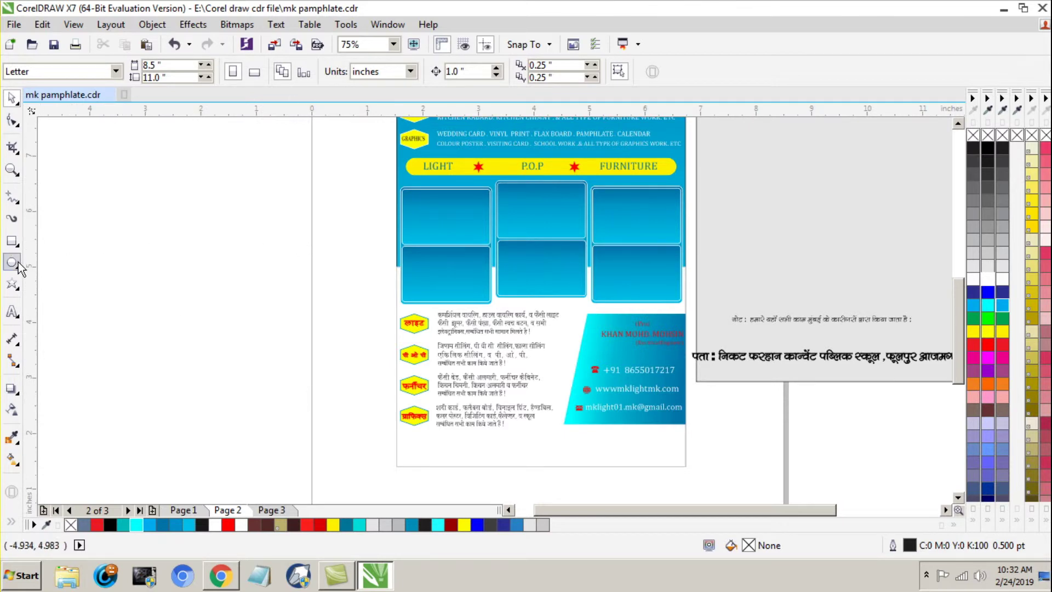
left_click(11, 241)
scroll(550, 485, "up", 2)
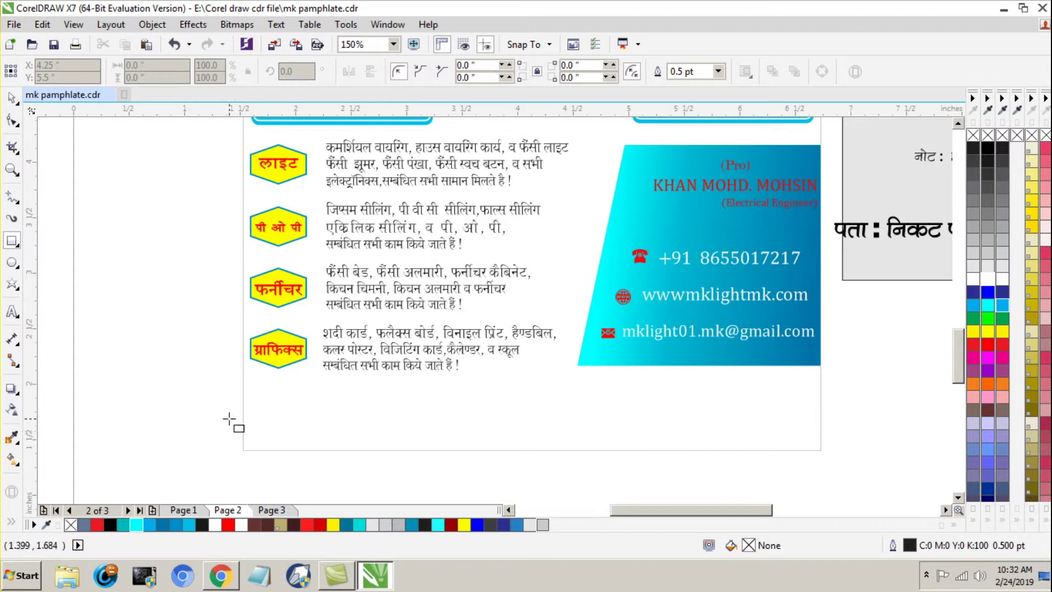
left_click_drag(243, 415, 821, 450)
left_click(11, 98)
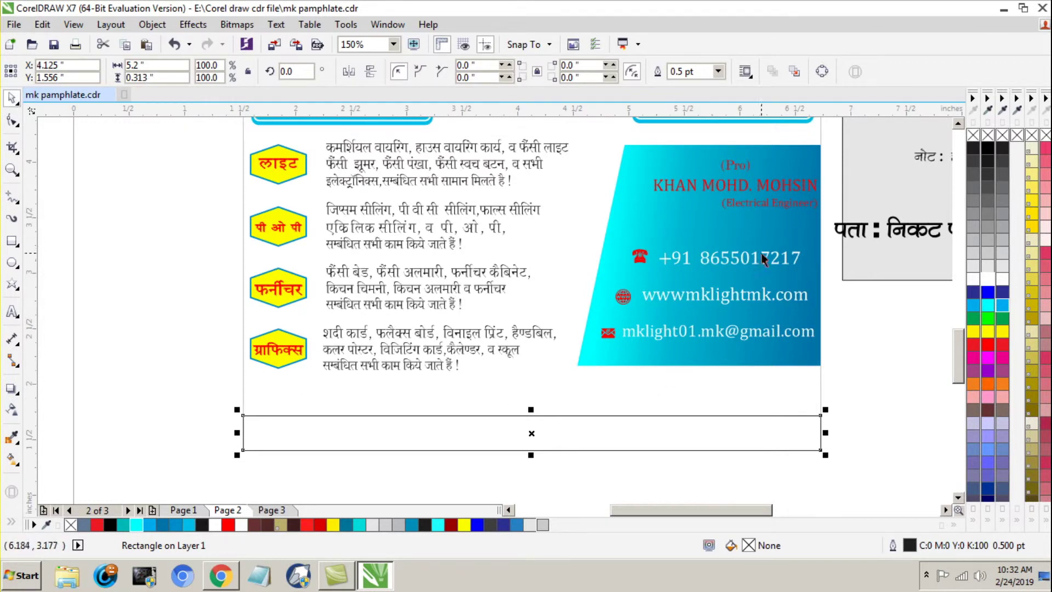
Step: Copy the slanted shape's cyan-to-blue gradient fill to the bottom rectangle and remove the rectangle's outline
left_click(770, 239)
left_click_drag(748, 546, 563, 430)
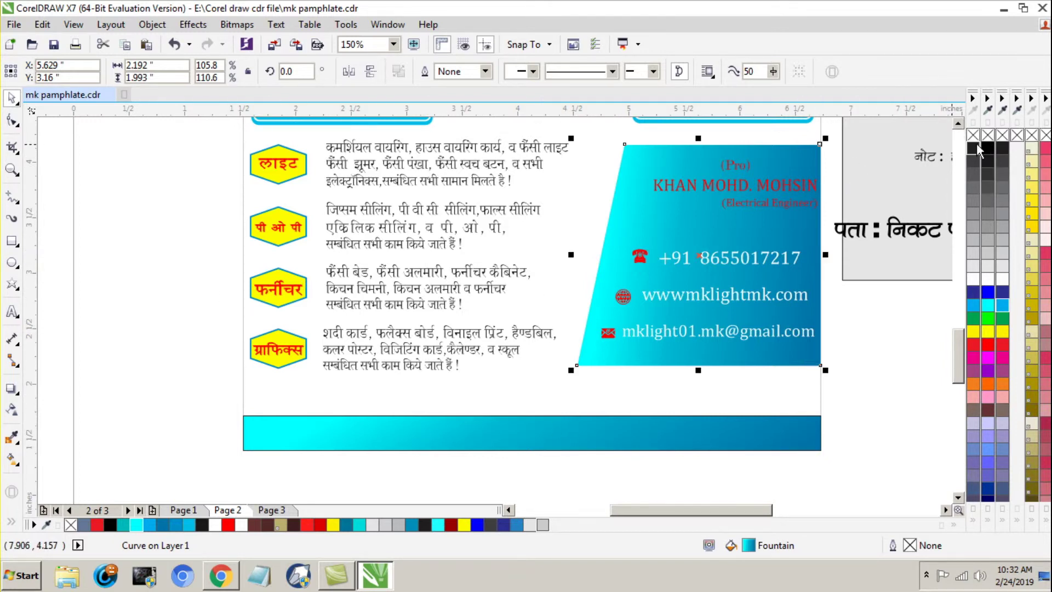
left_click(801, 437)
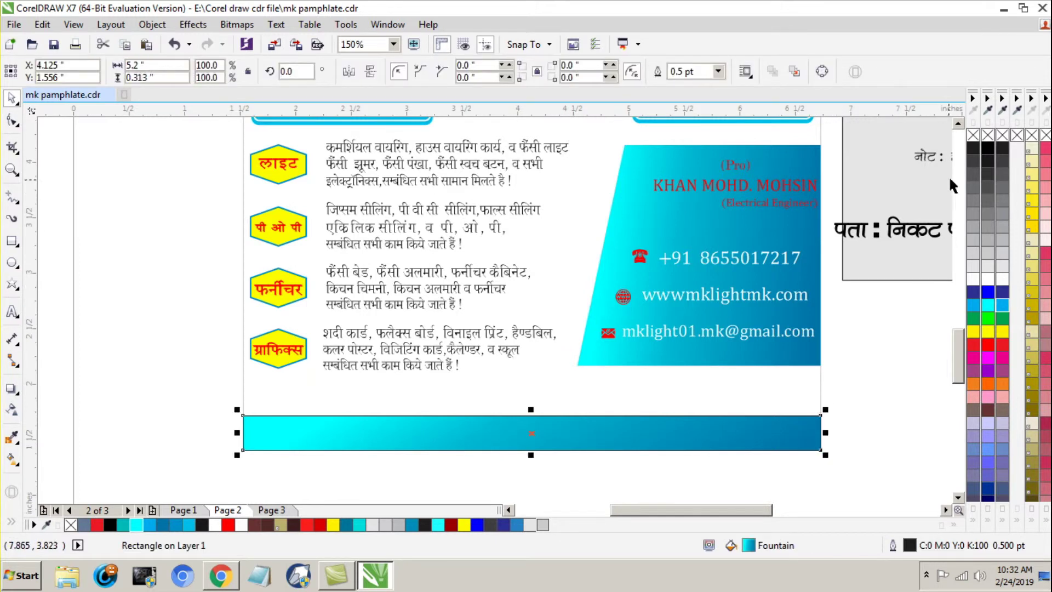
left_click(881, 390)
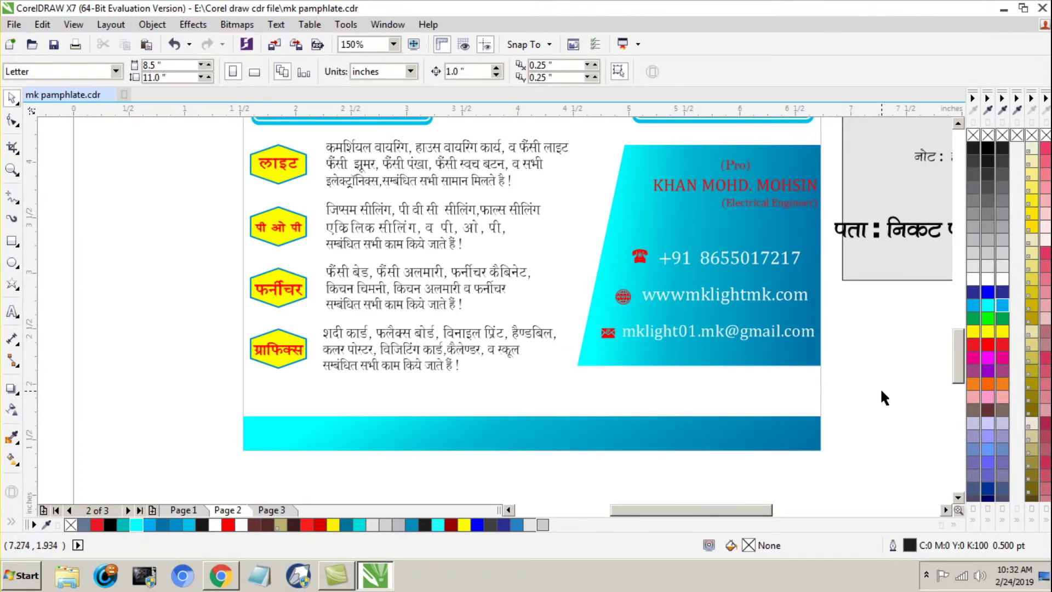
Step: Draw a rectangle about 4.017 by 0.288 inches just above the bottom strip and fully round its corners to 0.144 inches
left_click(12, 241)
left_click_drag(323, 384, 734, 415)
left_click_drag(745, 415, 770, 416)
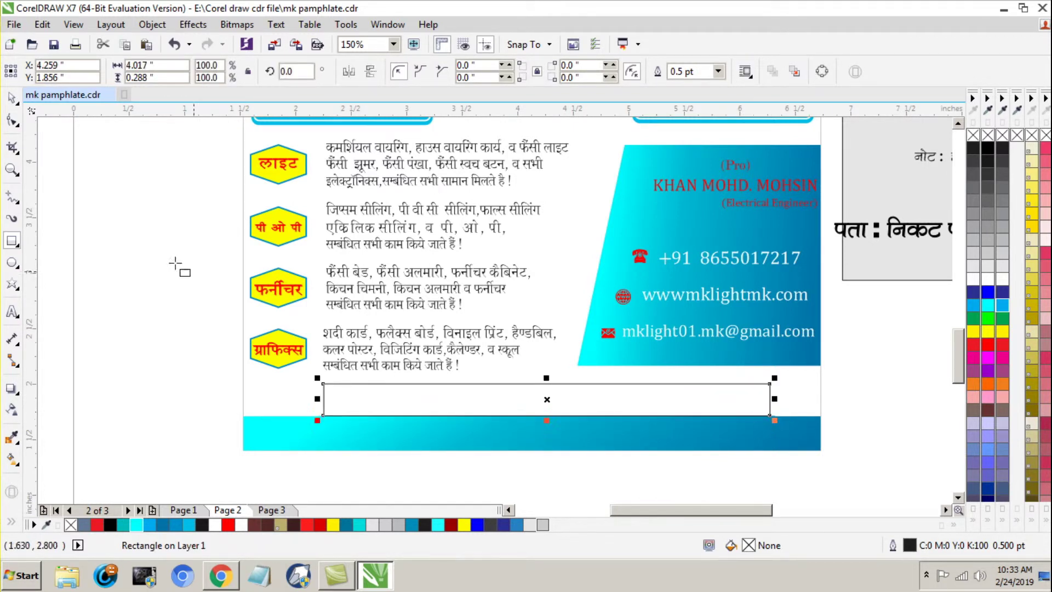
left_click(13, 120)
left_click_drag(323, 385, 343, 386)
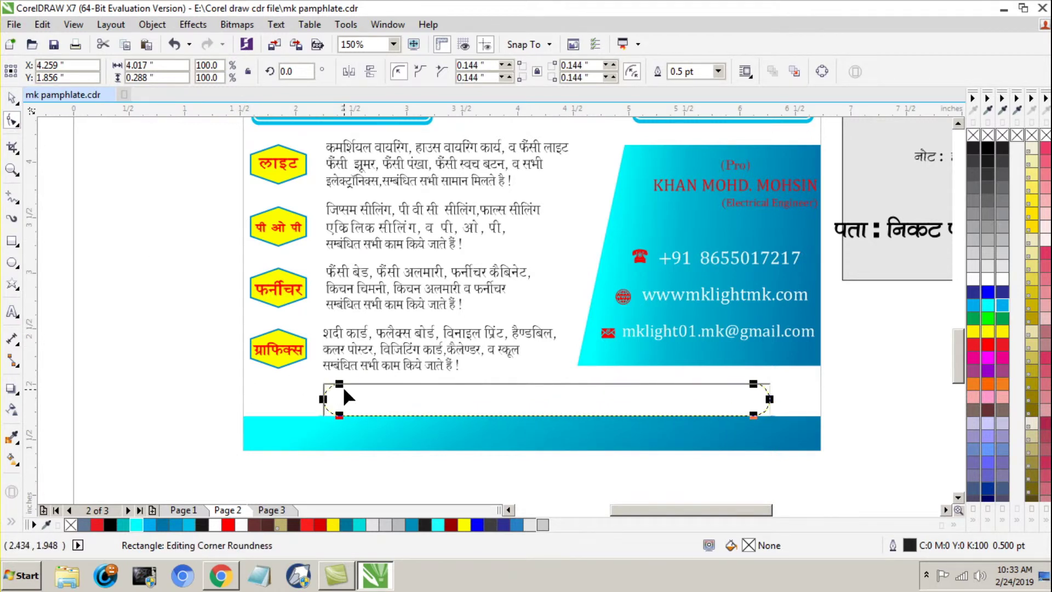
Step: Raise the rounded frame slightly off the strip to Y 1.889 inches and centre it horizontally on the pamphlet background
left_click(12, 98)
left_click_drag(504, 395, 488, 391)
scroll(474, 395, "up", 2)
left_click_drag(593, 381, 606, 394)
scroll(416, 329, "down", 2)
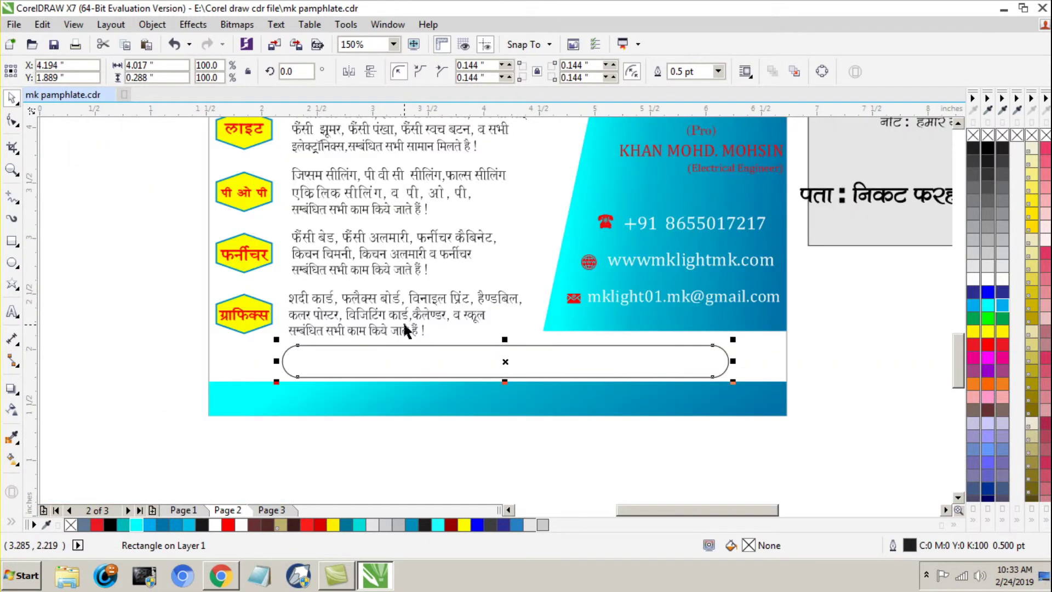
left_click(764, 362, "shift")
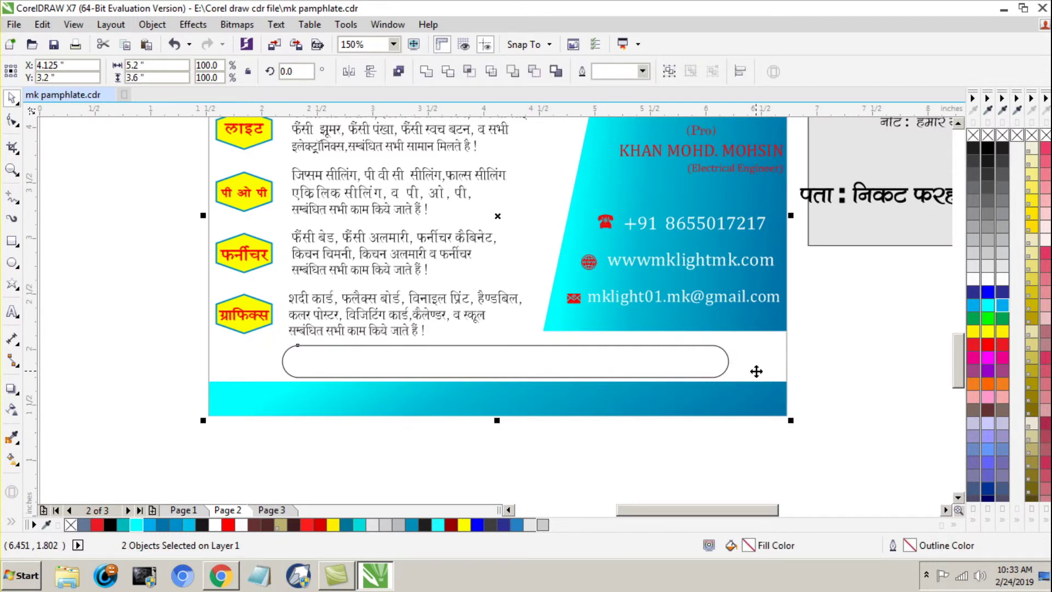
key("c")
left_click(883, 395)
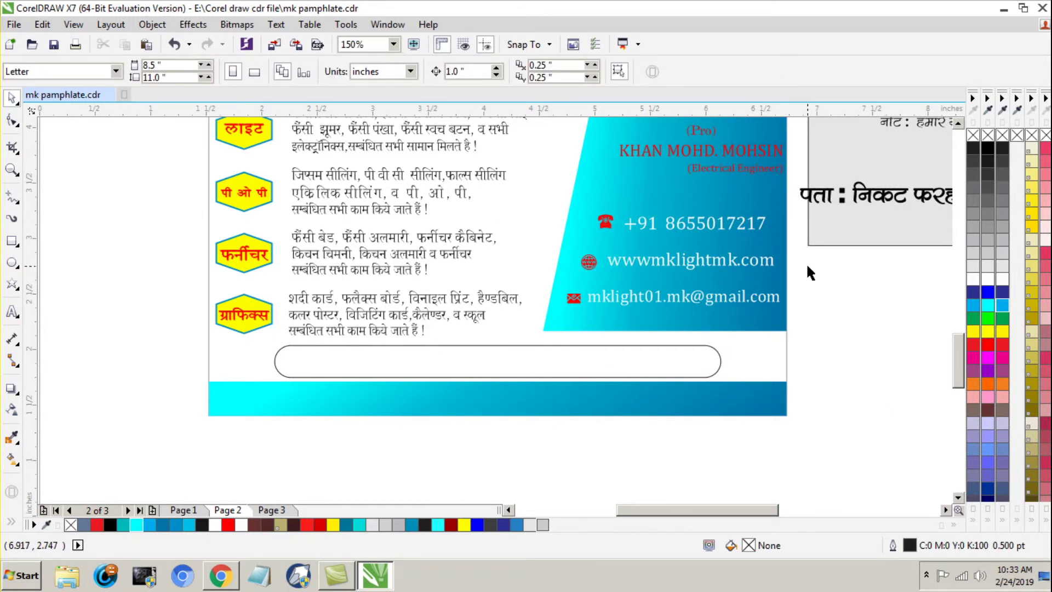
Step: Move the Hindi note line from the grey rectangle into the rounded frame above the bottom strip
scroll(807, 262, "down", 2)
left_click_drag(867, 188, 591, 253)
scroll(599, 313, "up", 2)
scroll(425, 268, "down", 1)
Step: Shrink the rounded frame to about 3.476 by 0.269 inches and shift it so it closely surrounds the note line
left_click(711, 247)
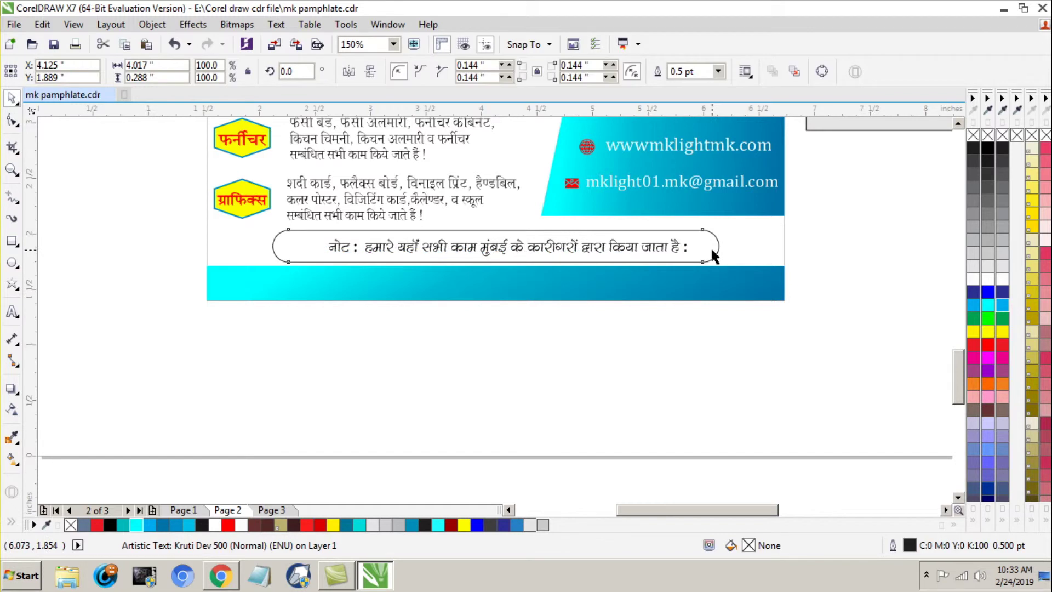
mouse_move(725, 271)
left_mouse_down()
mouse_move(718, 259)
mouse_move(728, 275)
left_mouse_up()
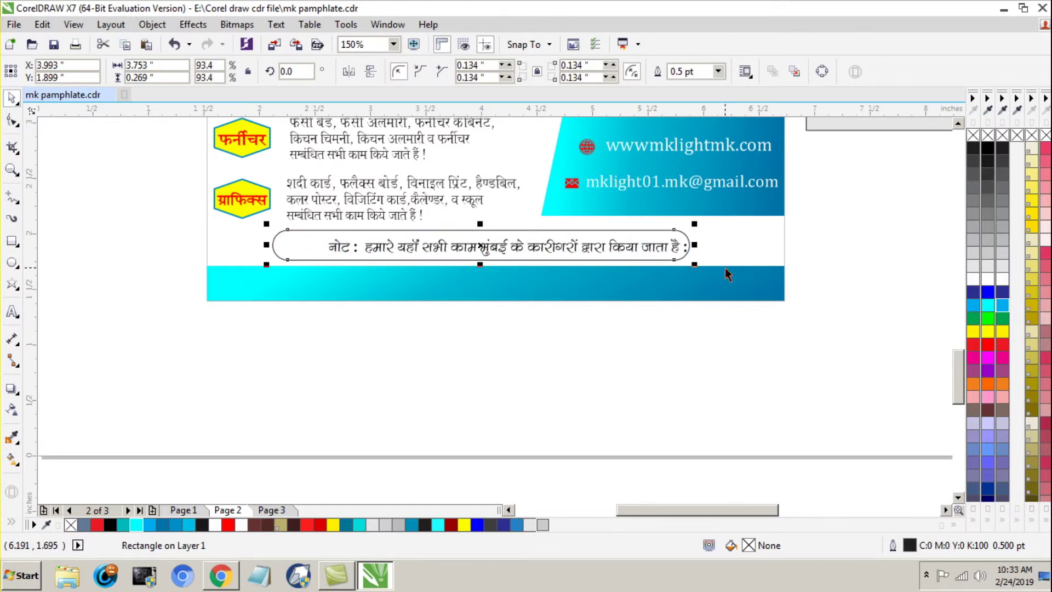
left_click_drag(313, 242, 327, 242)
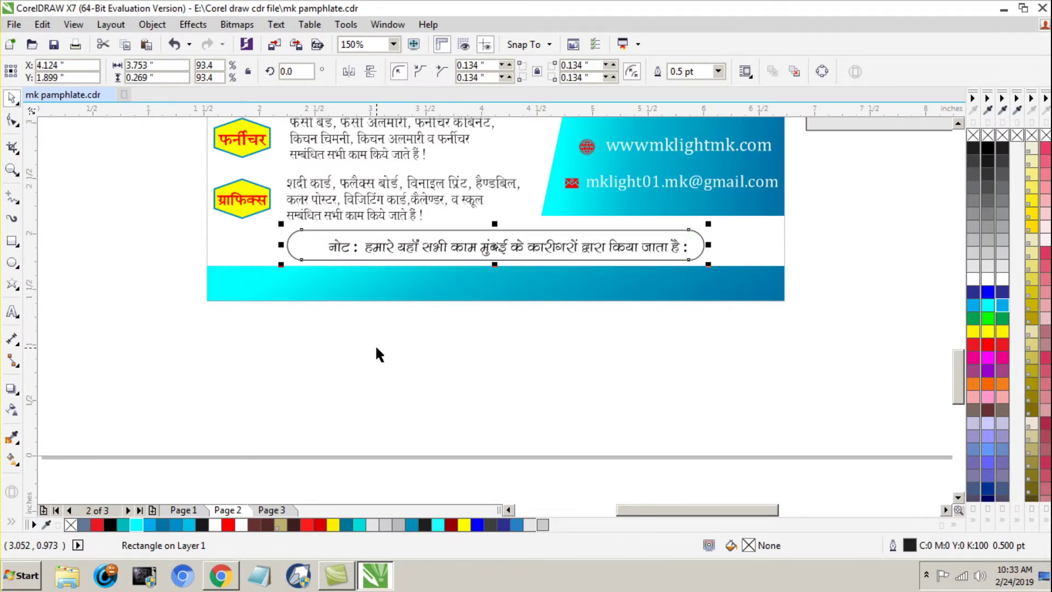
left_click(386, 322)
left_click(302, 240)
left_click_drag(279, 244, 325, 250)
left_click(445, 353)
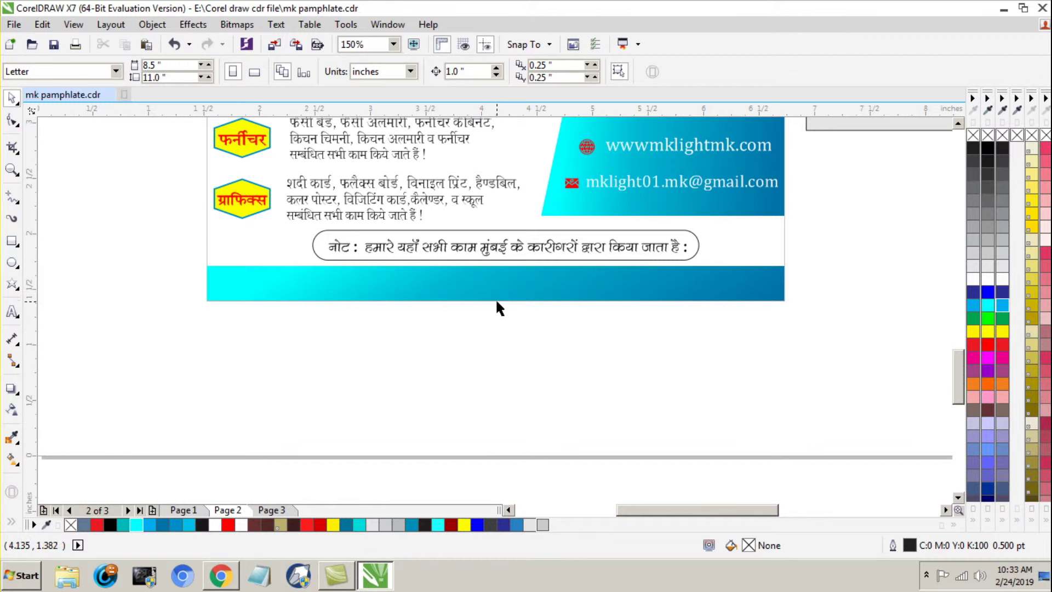
Step: Enlarge the note line slightly and centre it horizontally and vertically within the rounded frame
scroll(531, 253, "up", 3)
left_click(540, 243)
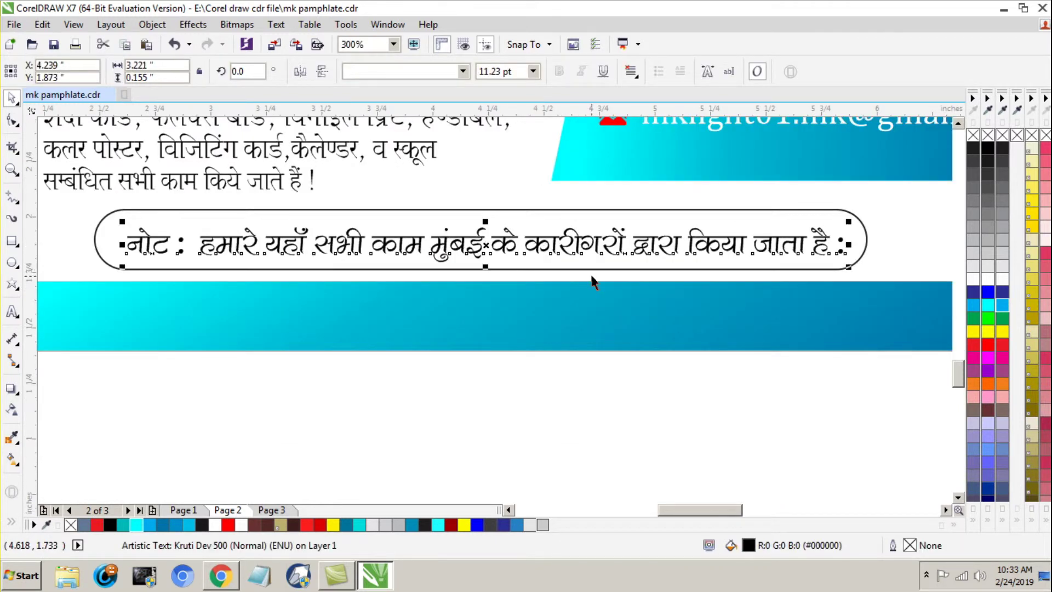
left_click_drag(848, 224, 864, 217)
left_click(753, 215, "shift")
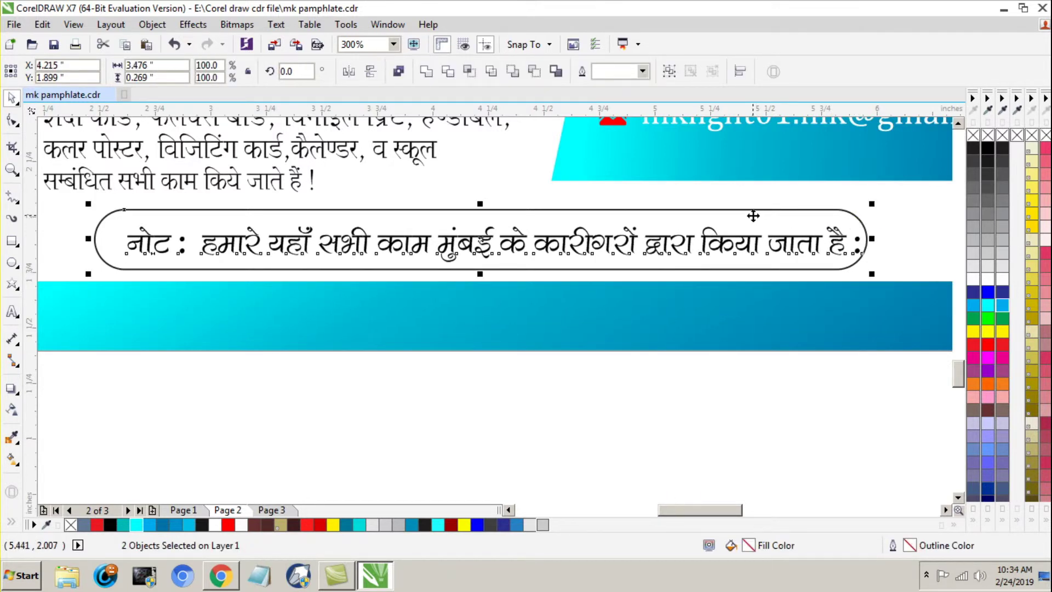
key("c")
key("e")
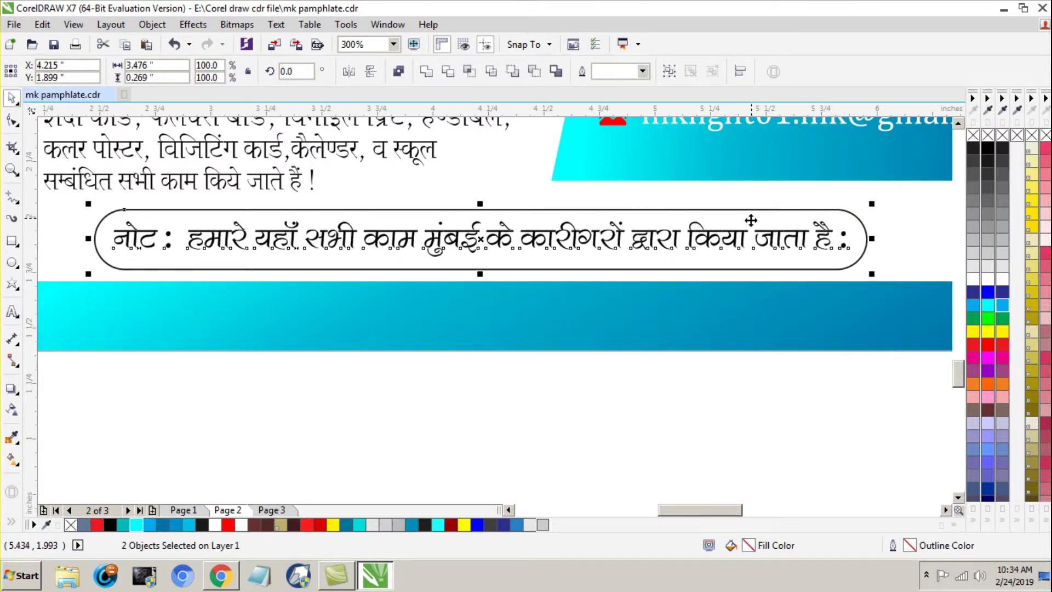
left_click(520, 364)
scroll(520, 361, "down", 2)
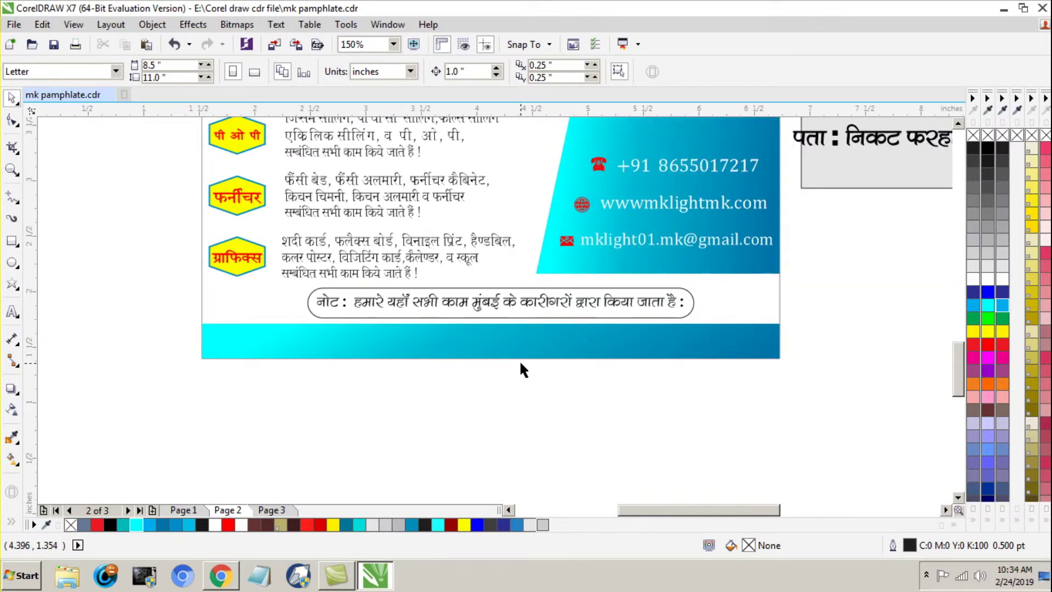
Step: Move the Hindi address line onto the bottom gradient strip, bring it to the front and centre it both ways on the strip
left_click_drag(858, 148, 282, 332)
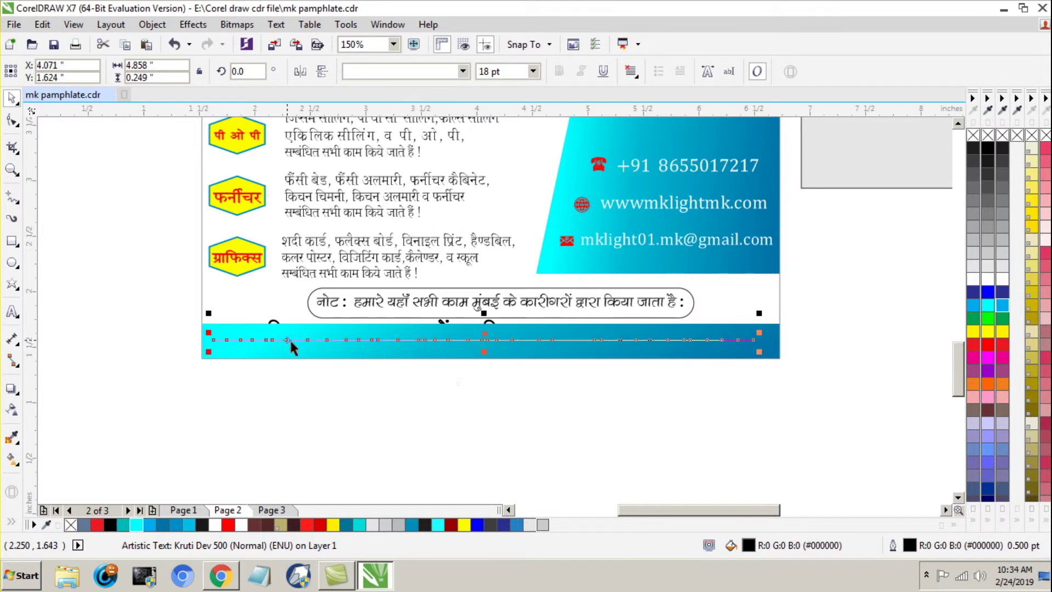
key("shift+Page_Up")
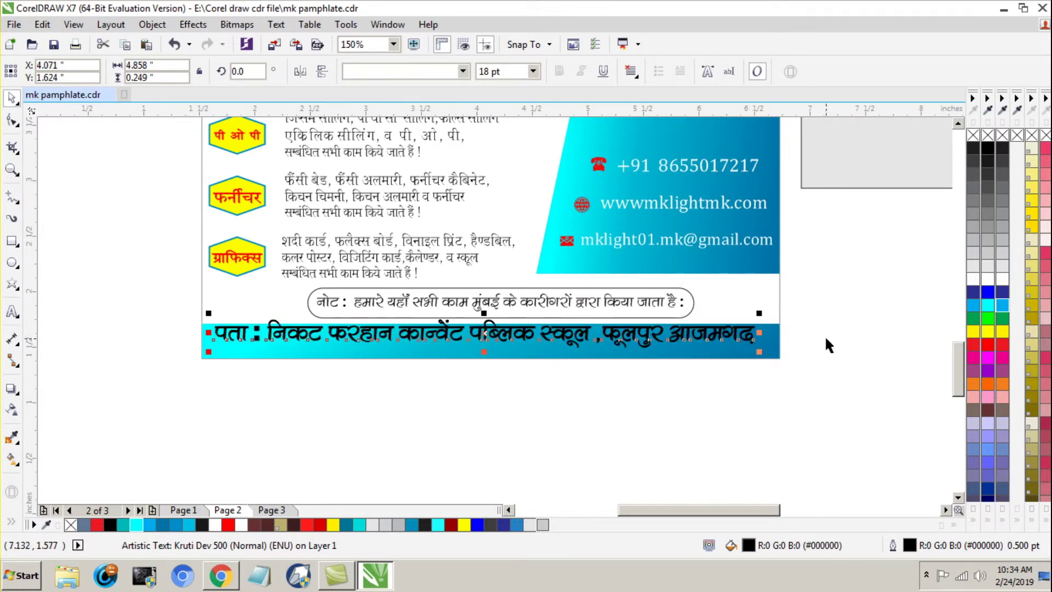
left_click(771, 354, "shift")
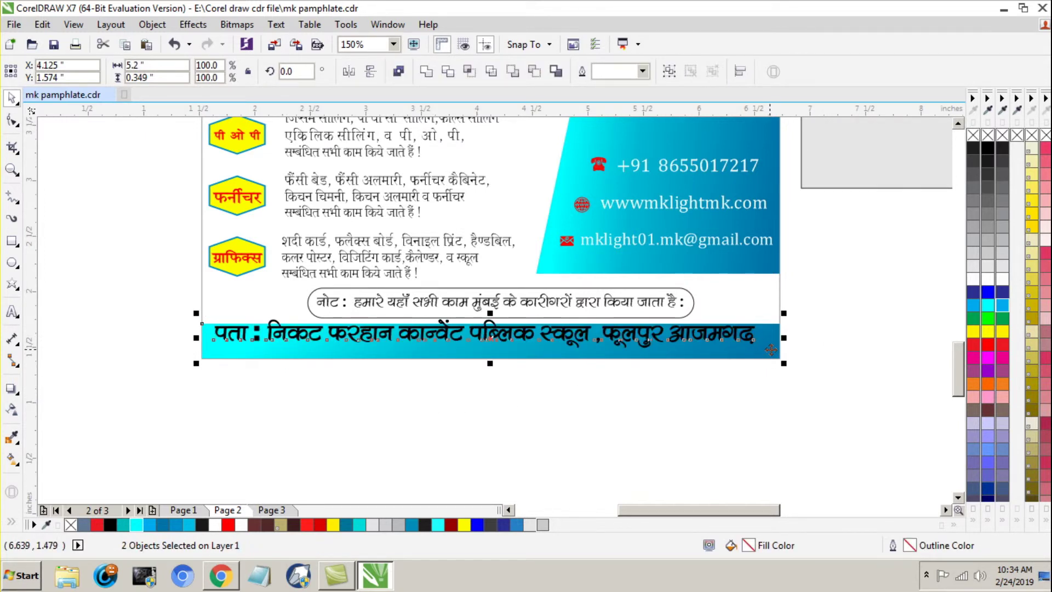
key("c")
key("e")
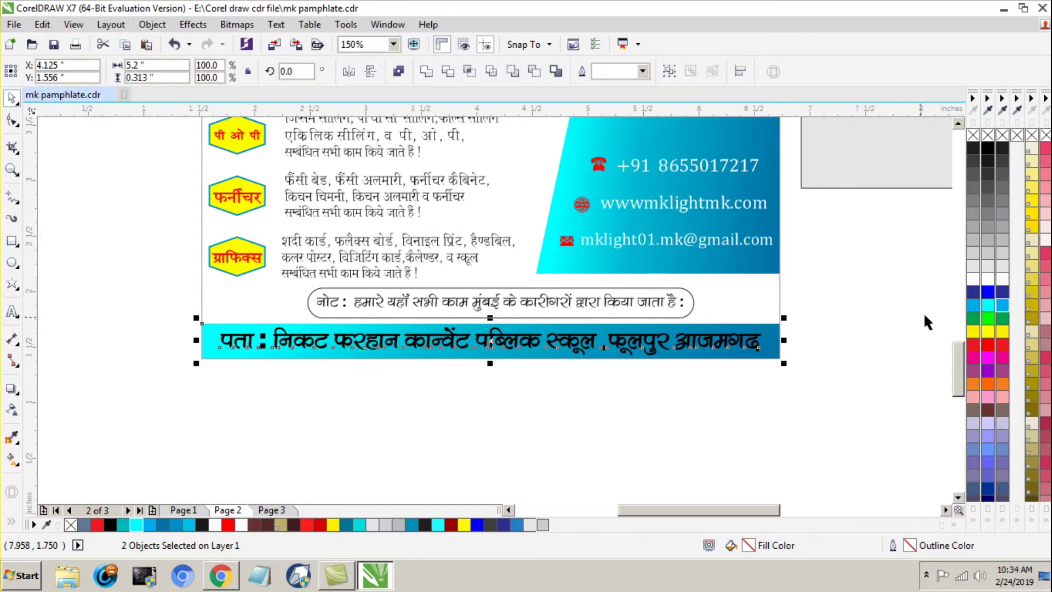
Step: Color the address line on the bottom strip red
left_click(740, 347)
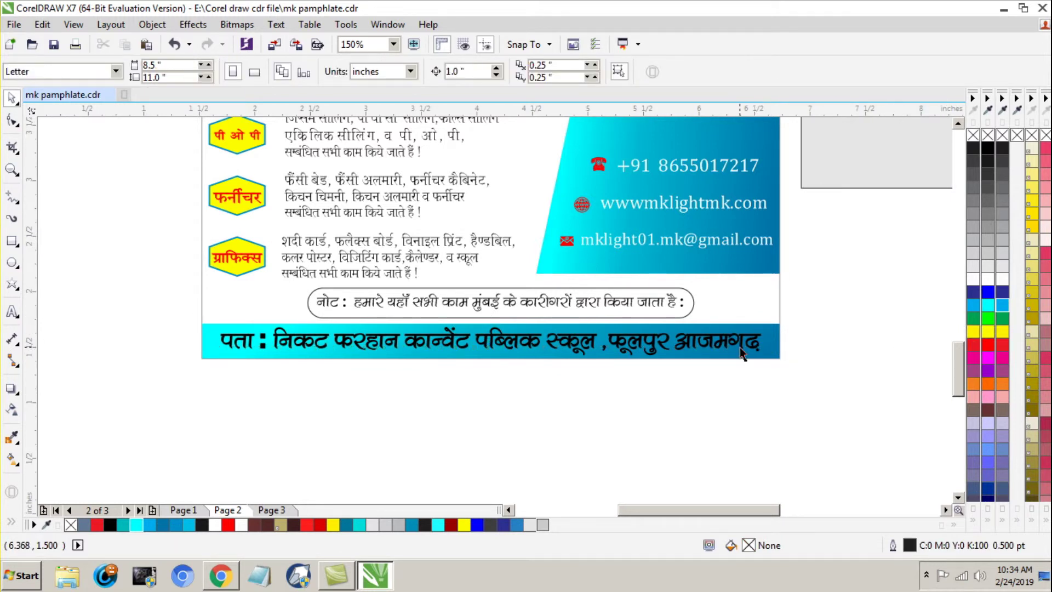
left_click(987, 345)
left_click(542, 389)
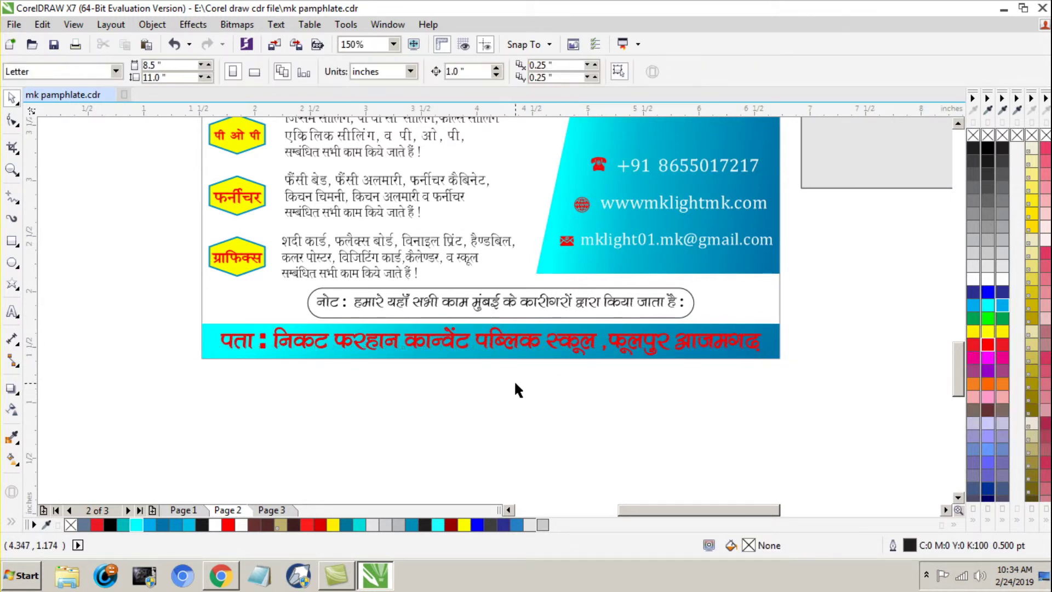
Step: Delete the empty large grey rectangle beside the pamphlet
scroll(508, 383, "down", 1)
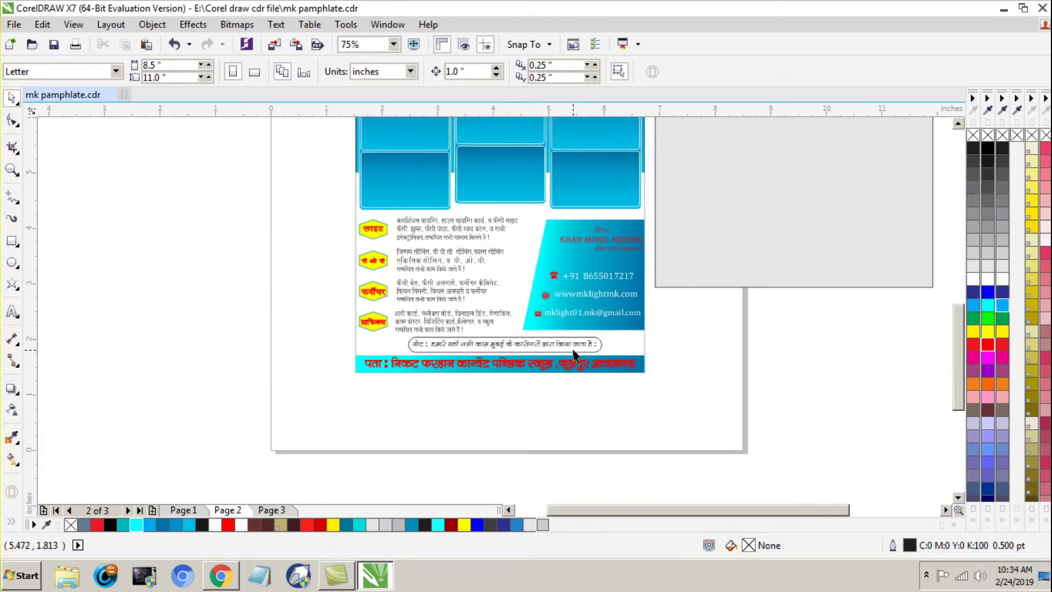
scroll(590, 350, "down", 1)
scroll(665, 232, "up", 1)
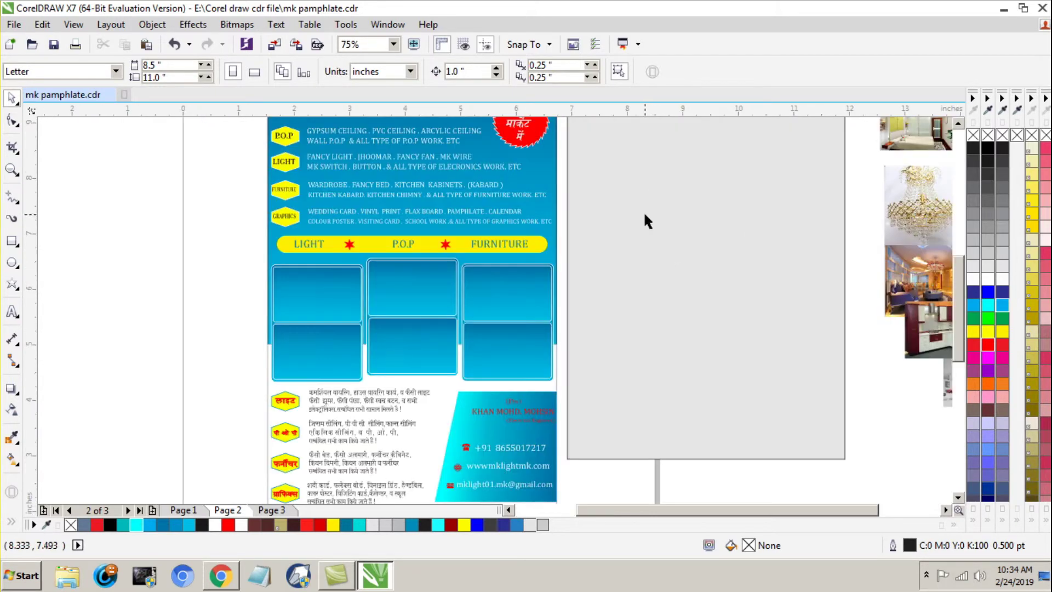
left_click(650, 276)
key("Delete")
Step: Move the six interior and lighting photos together close beside the pamphlet's panels
scroll(649, 288, "down", 1)
left_click_drag(721, 157, 859, 367)
left_click_drag(791, 284, 625, 328)
scroll(625, 328, "up", 1)
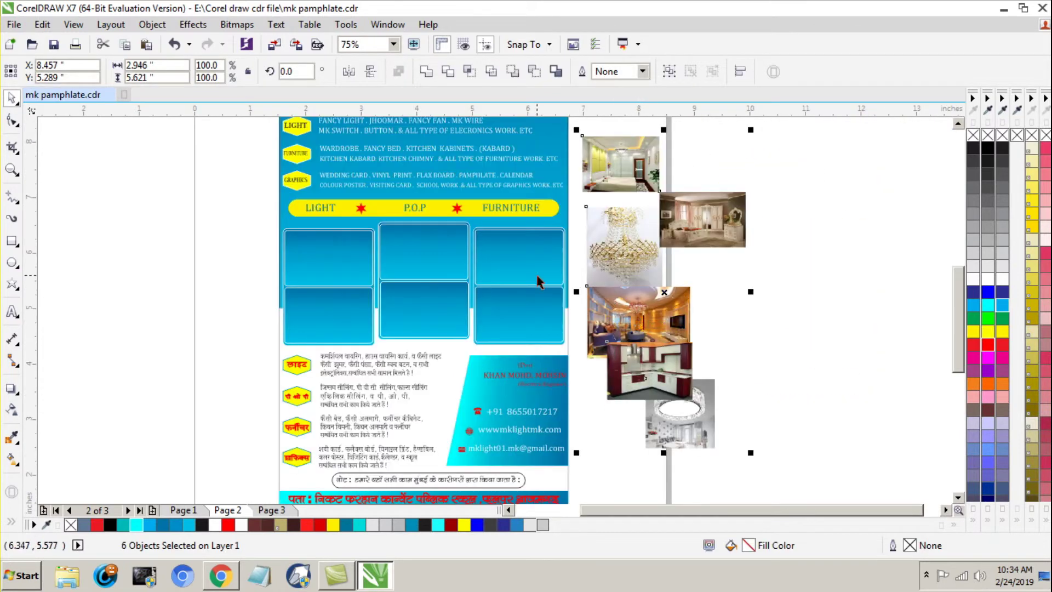
left_click(156, 263)
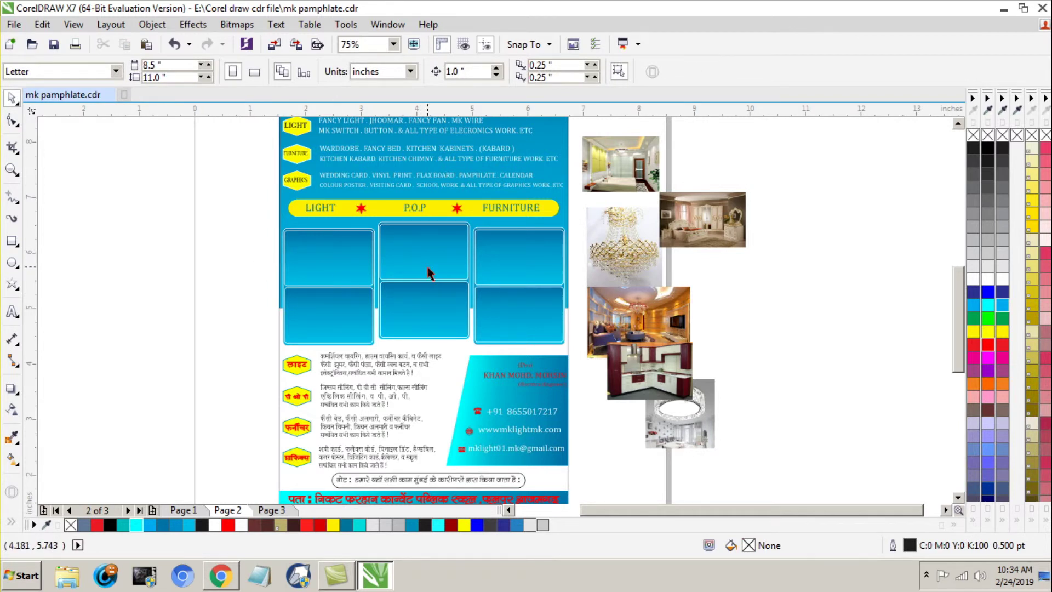
Step: Pull the round ceiling-light photo clear of the other photos and PowerClip it inside the upper-left panel
left_click_drag(703, 443, 654, 469)
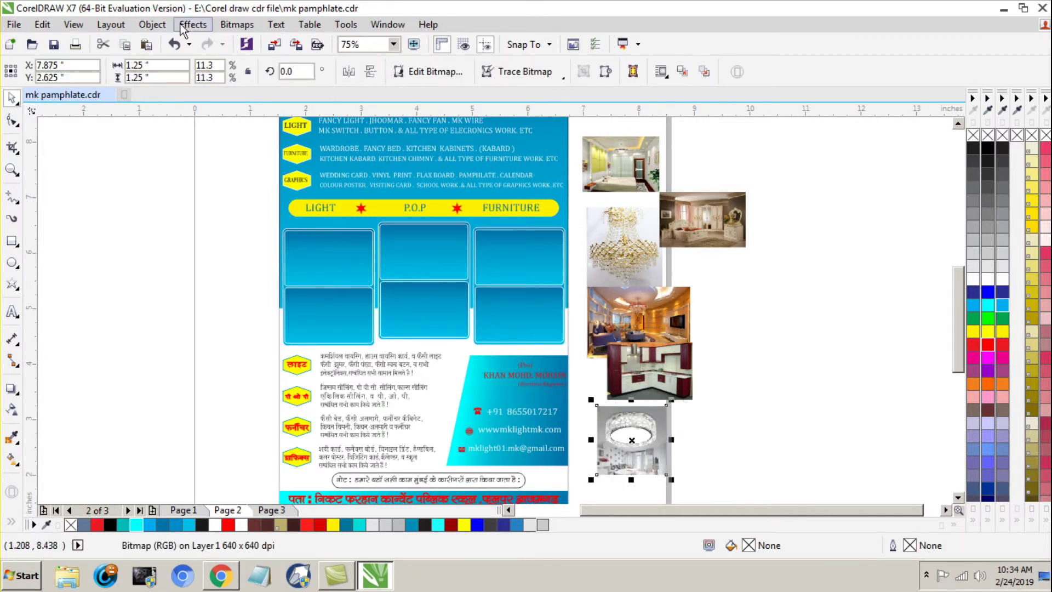
left_click(152, 24)
mouse_move(189, 159)
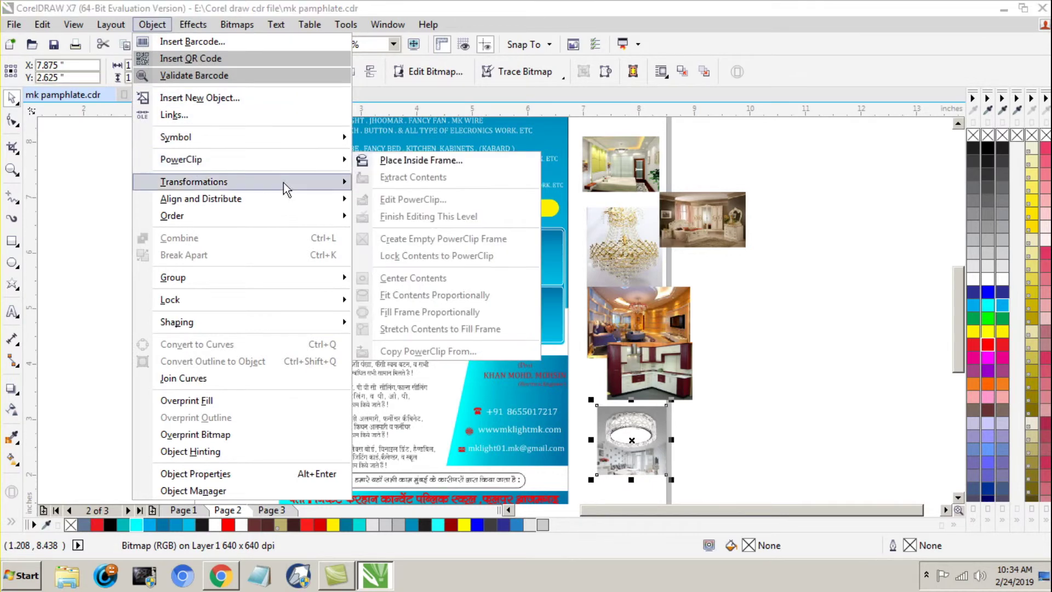
left_click(394, 161)
left_click(315, 265)
scroll(304, 287, "up", 2)
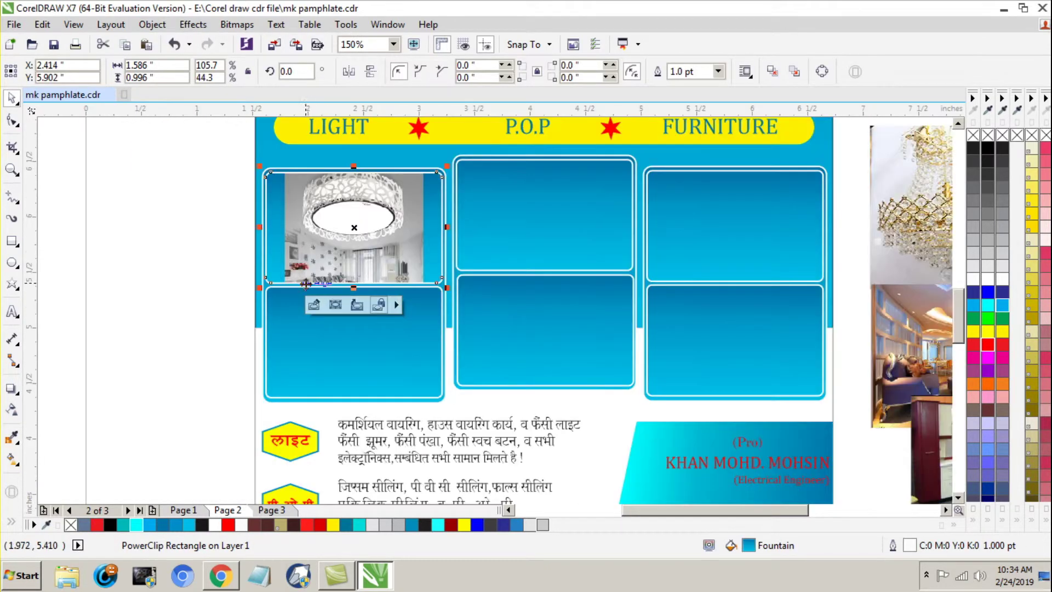
Step: Edit the upper-left panel's PowerClip contents, resizing the ceiling-light photo to 1.586 by 1.163 inches to fill the panel, and finish editing
double_click(334, 249)
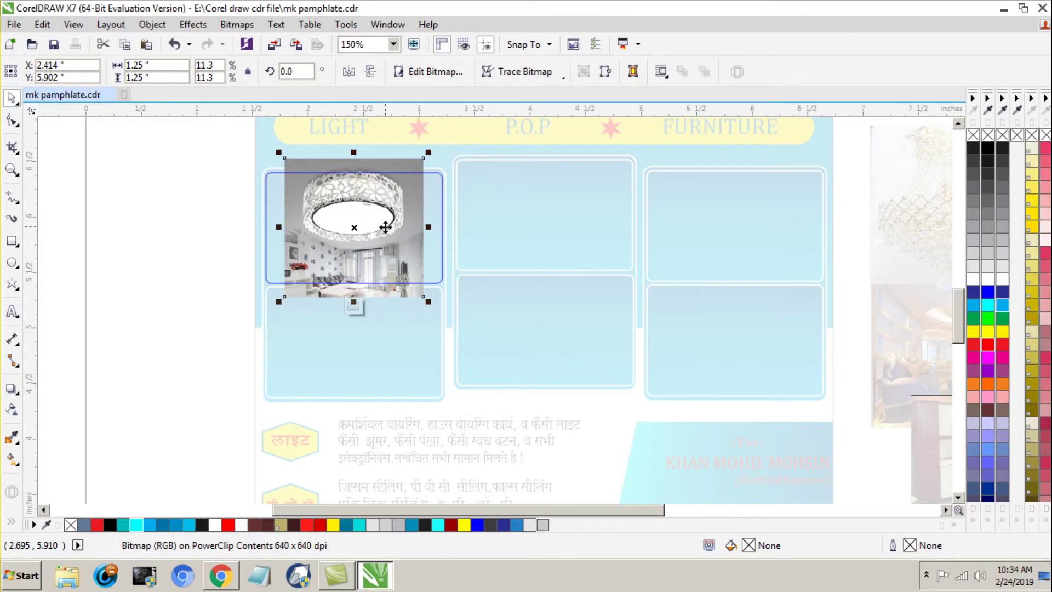
left_click_drag(431, 226, 450, 226)
left_click_drag(279, 229, 260, 227)
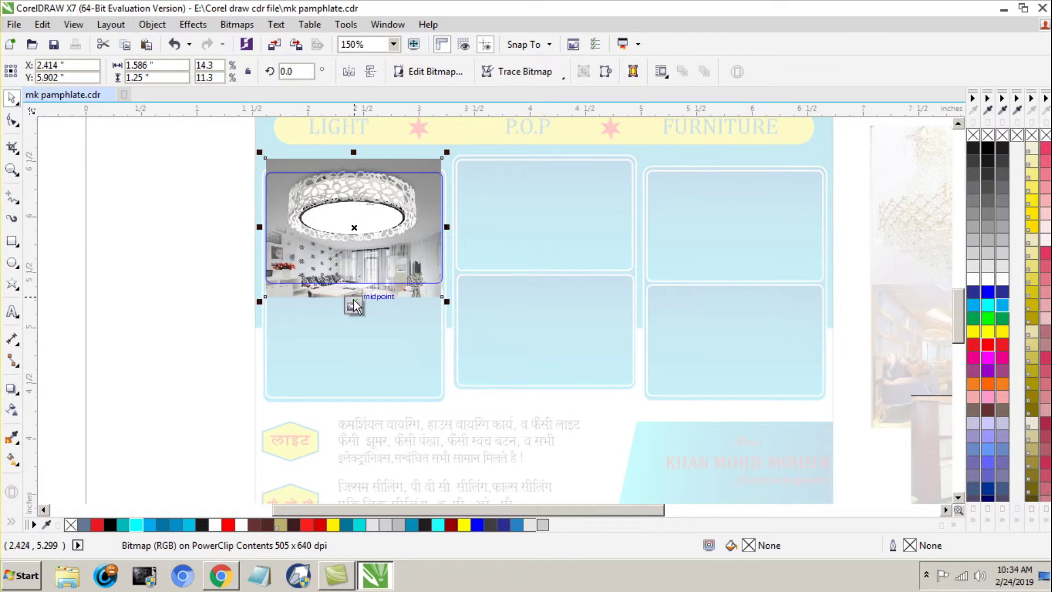
left_click_drag(354, 152, 354, 171)
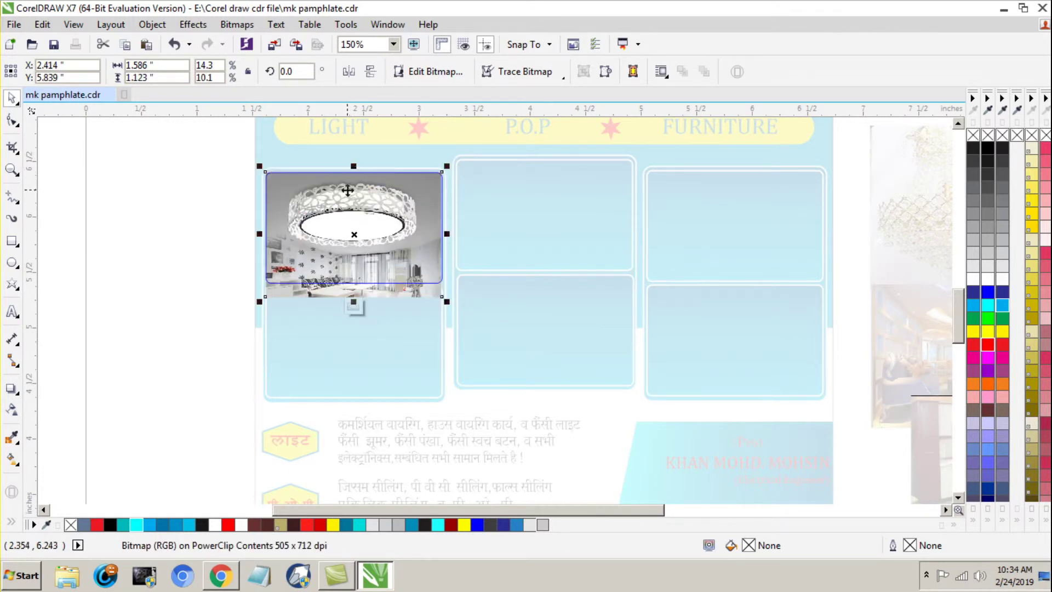
left_click_drag(355, 165, 348, 161)
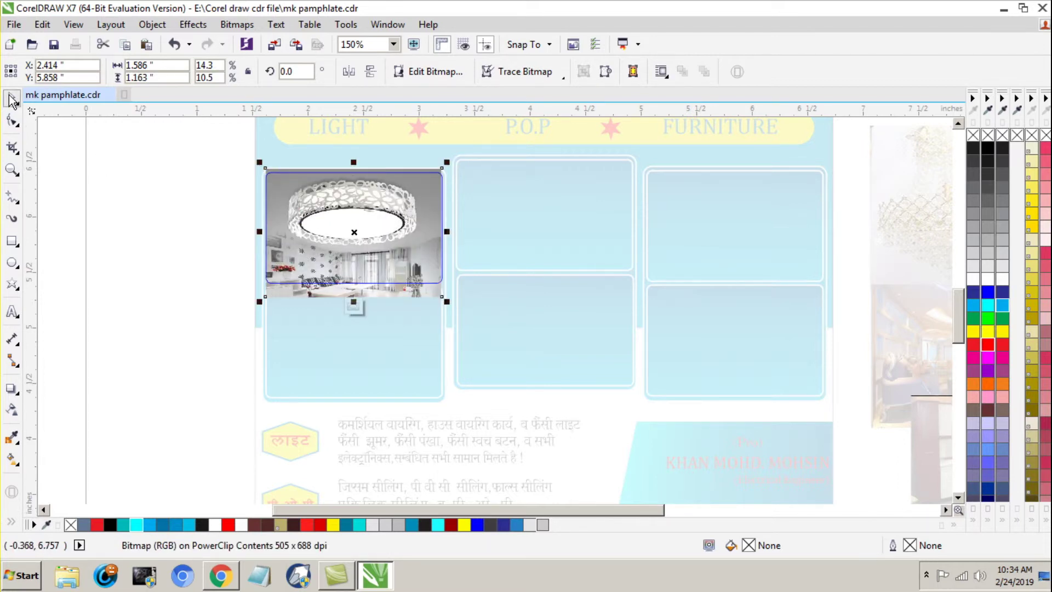
left_click(354, 306)
left_click(117, 245)
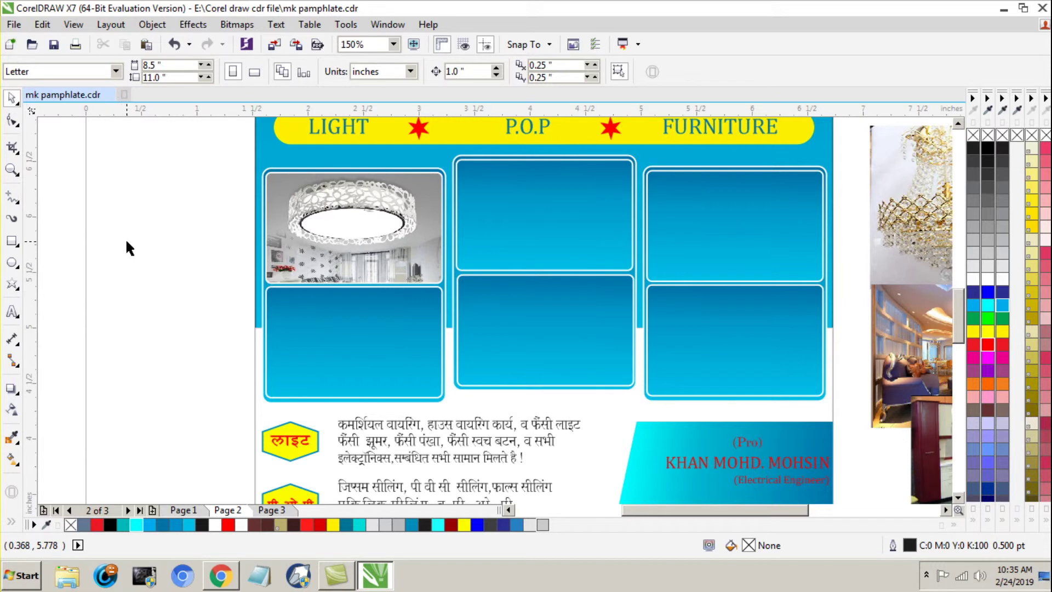
scroll(134, 231, "down", 1)
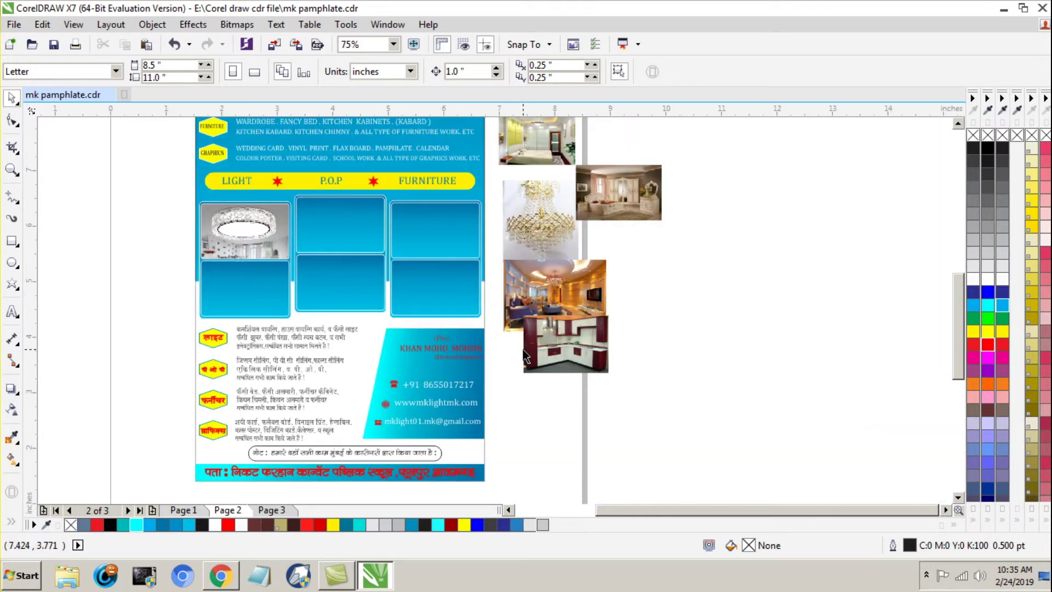
Step: PowerClip the gold chandelier photo inside the empty lower-left panel below the ceiling-light photo
left_click(512, 199)
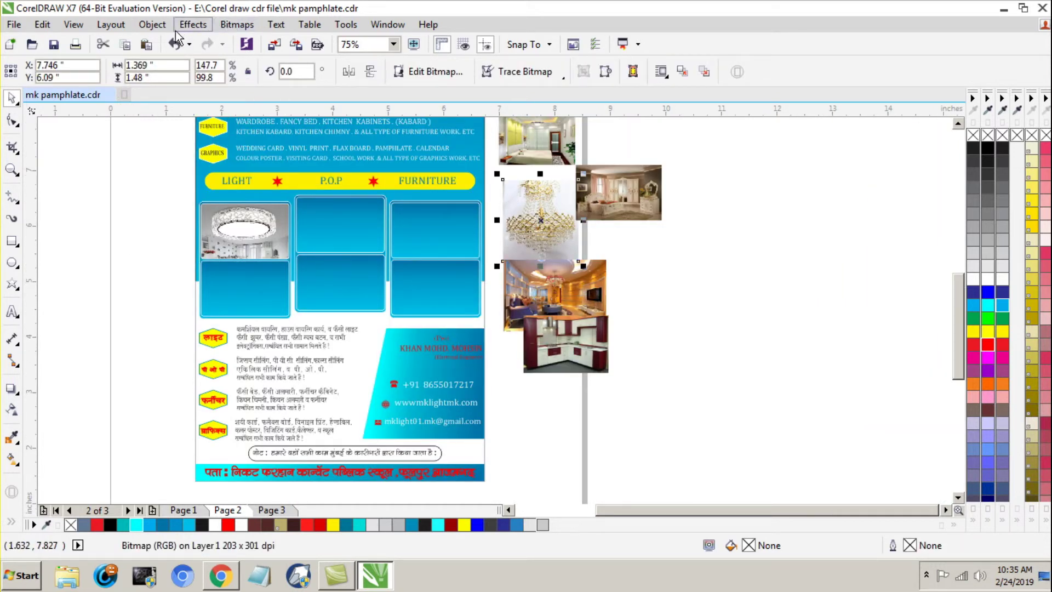
left_click(156, 25)
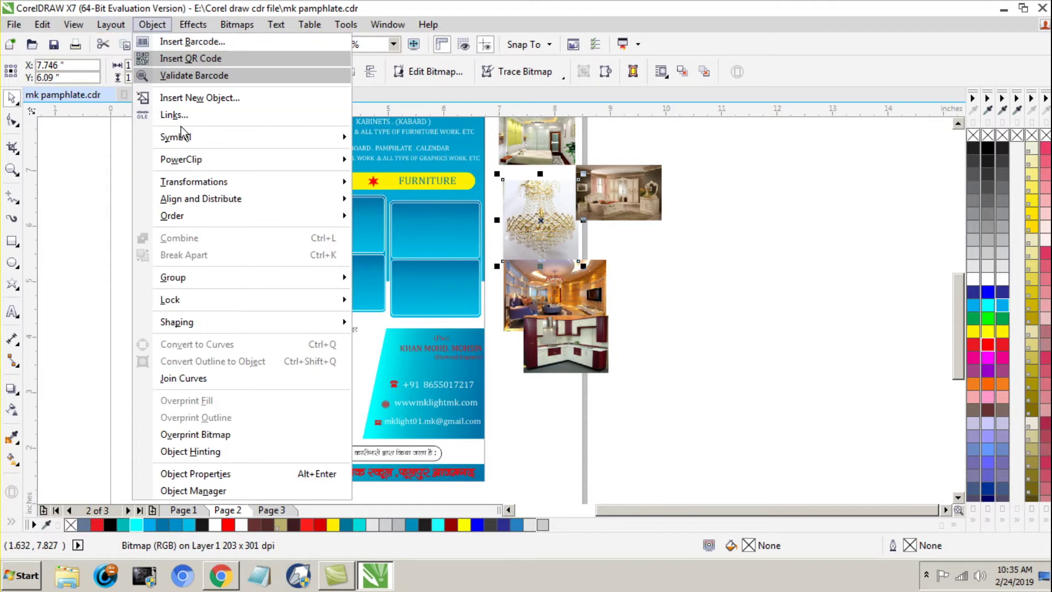
mouse_move(192, 163)
left_click(400, 161)
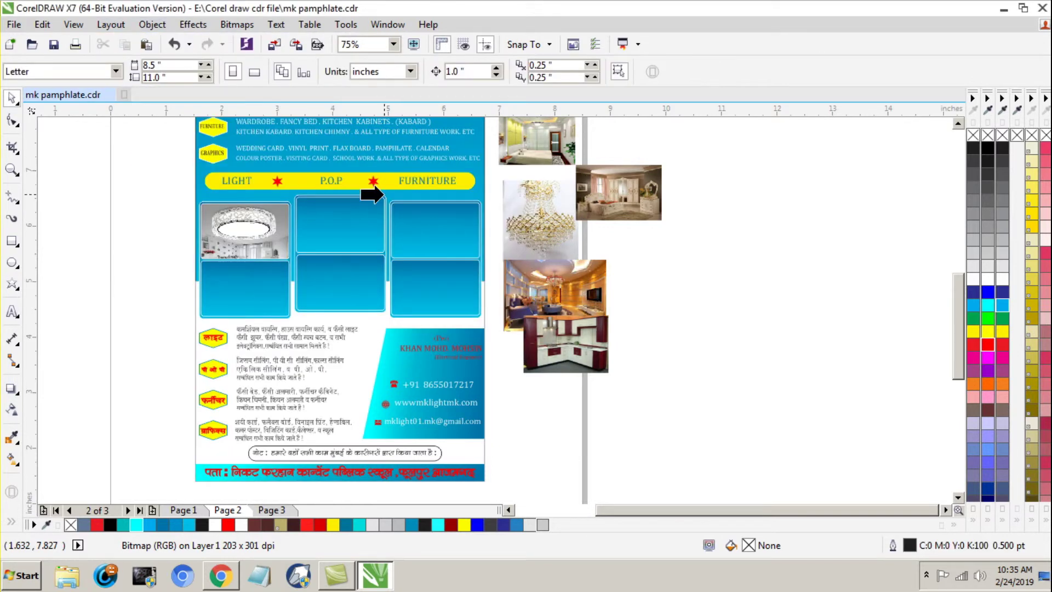
left_click(229, 284)
Step: Edit the lower-left panel's PowerClip contents, resizing the chandelier photo to about 1.112 by 1.079 inches, centring it, and finish editing
left_click(206, 337)
left_click(372, 280)
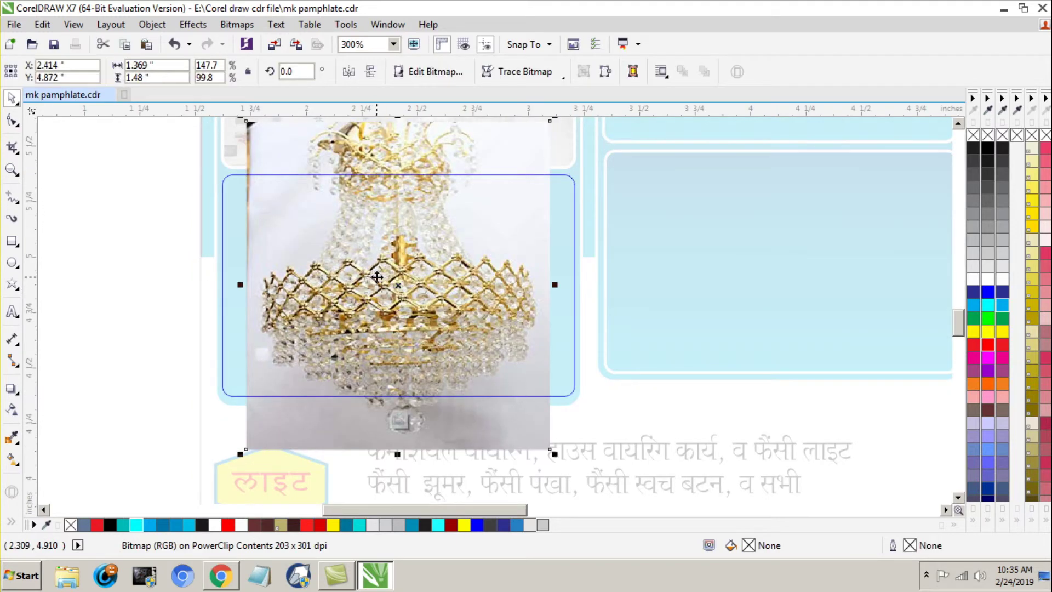
scroll(376, 277, "down", 2)
left_click_drag(463, 199, 458, 223)
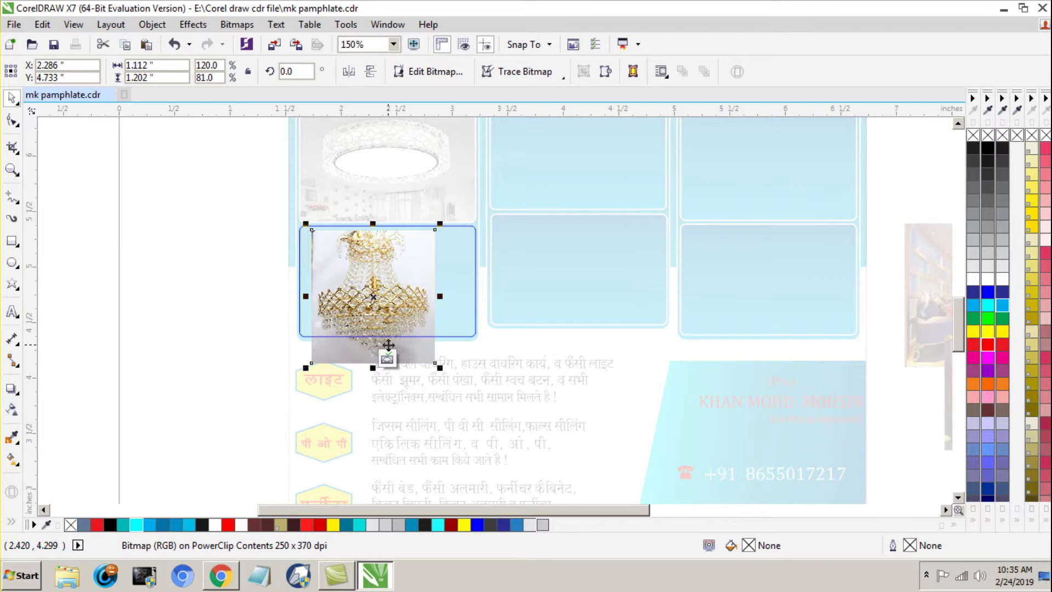
left_click_drag(374, 367, 376, 348)
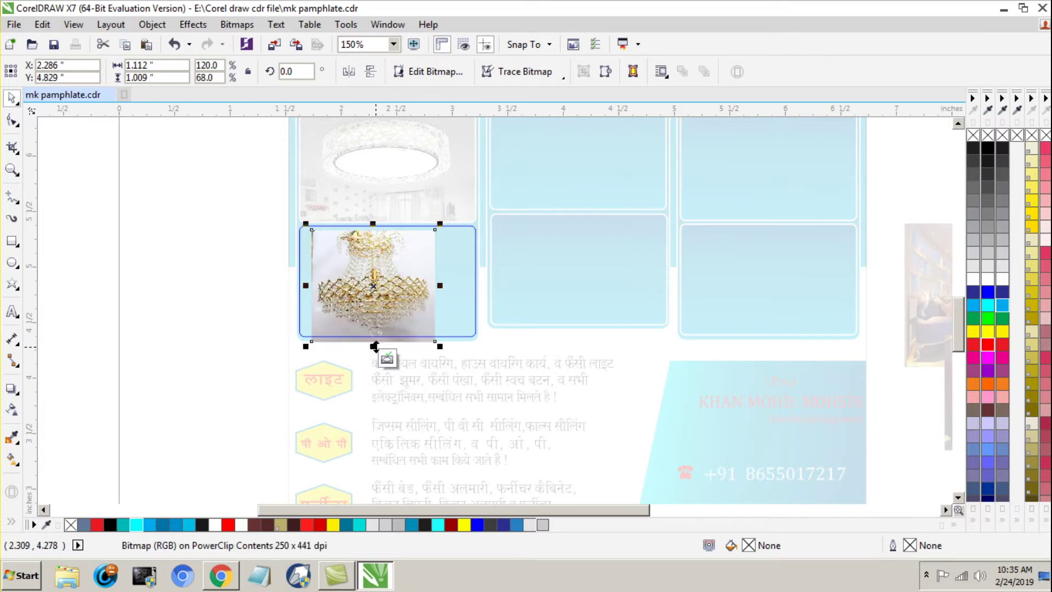
left_click_drag(373, 229, 370, 216)
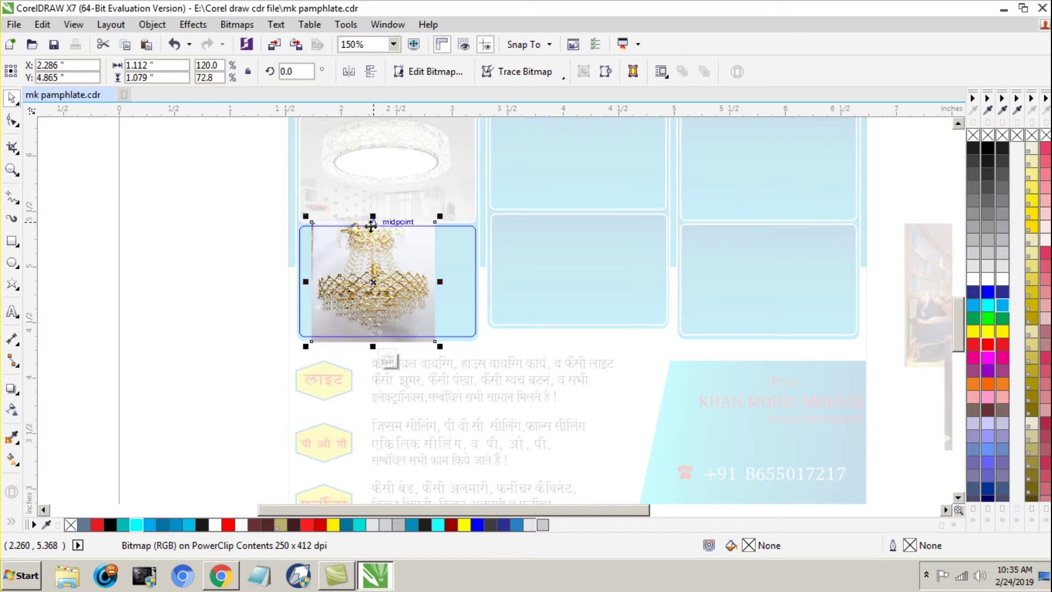
left_click_drag(400, 262, 403, 261)
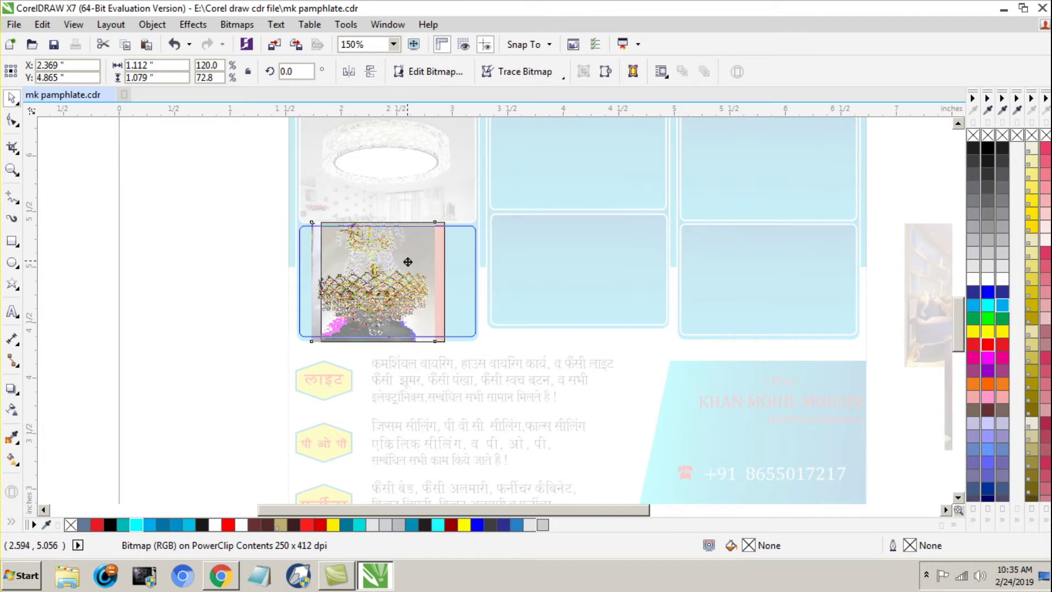
left_click(389, 360)
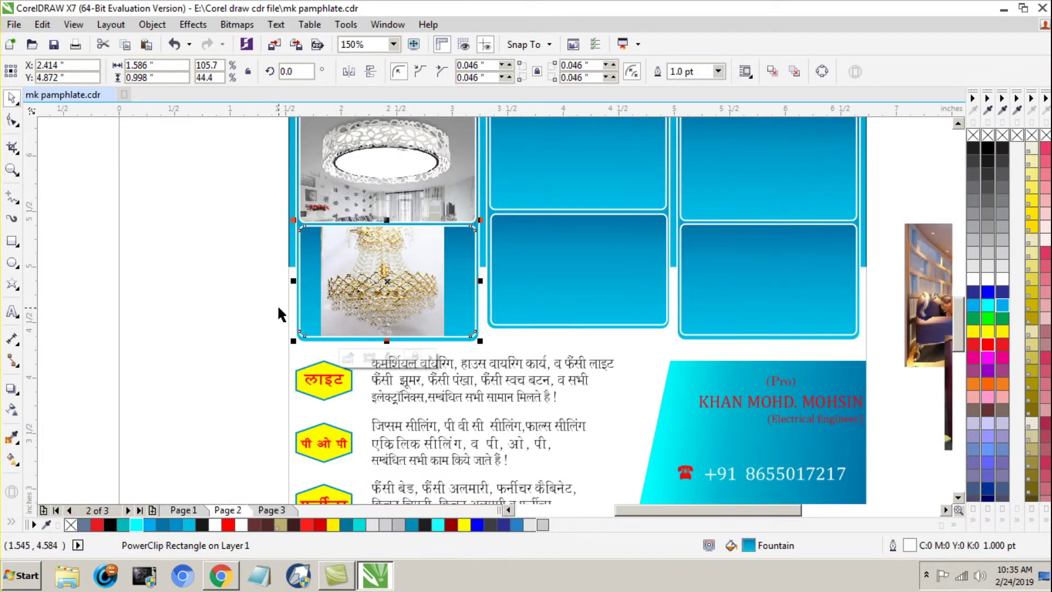
Step: Fill the lower-left panel behind the chandelier with 20% Black (#CCCCCC)
left_click(470, 303)
left_click(988, 267)
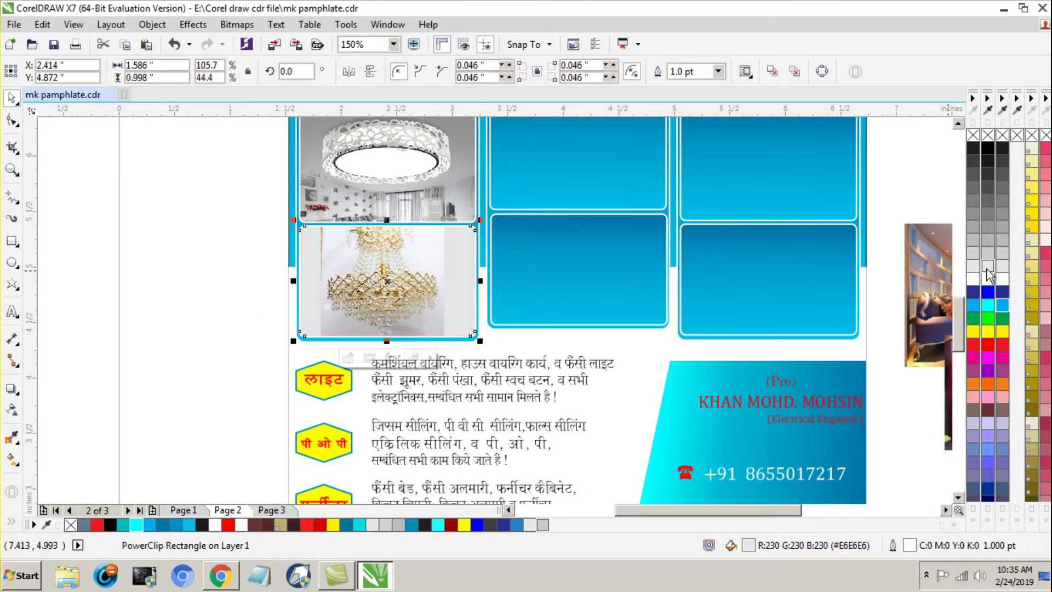
left_click(989, 255)
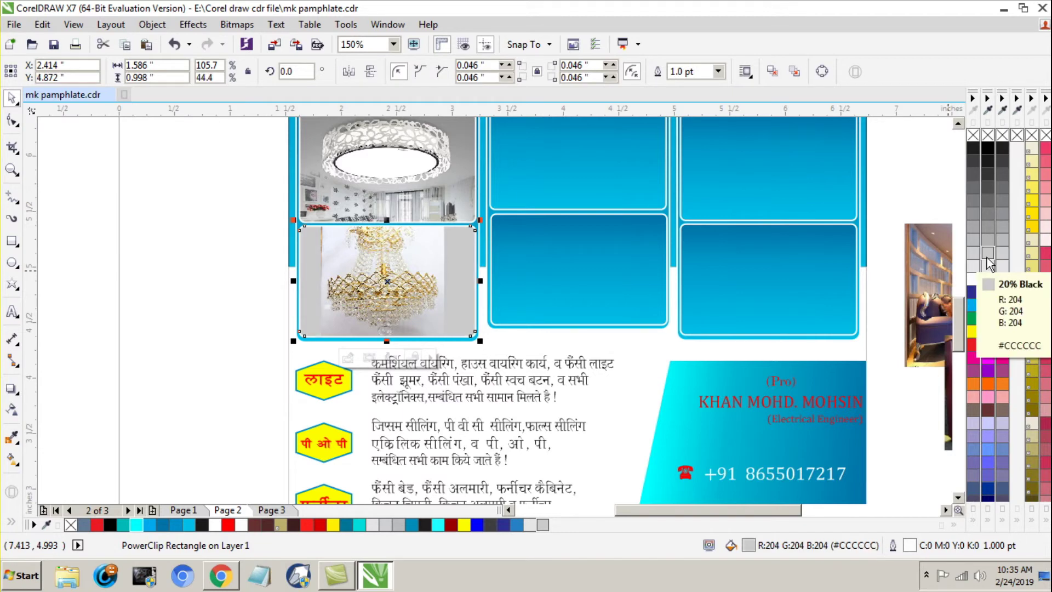
left_click(239, 285)
Step: PowerClip the orange-lit living-room photo inside the upper-middle panel
scroll(239, 279, "down", 1)
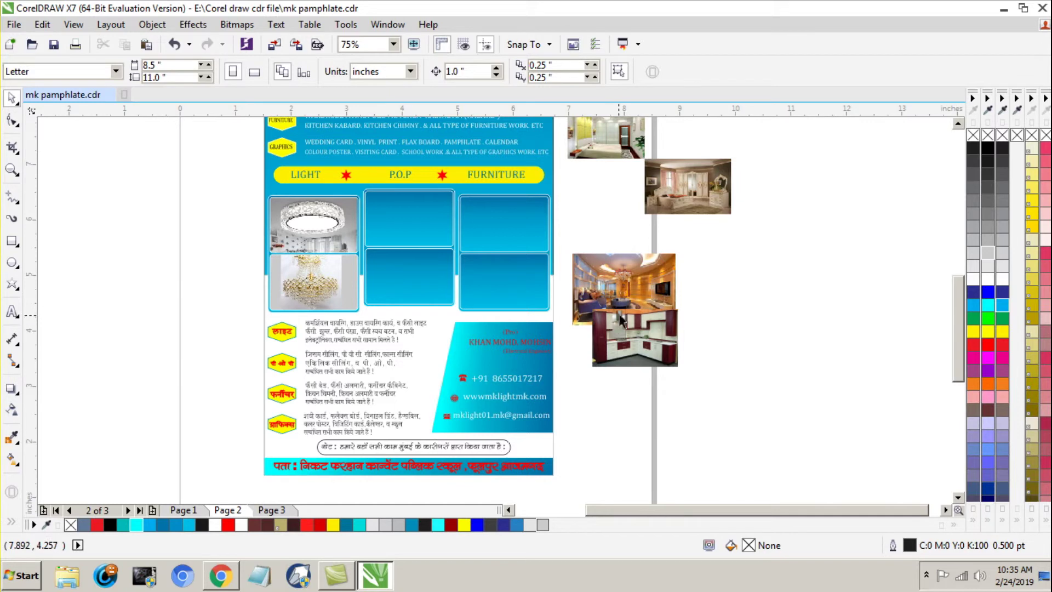
left_click(627, 294)
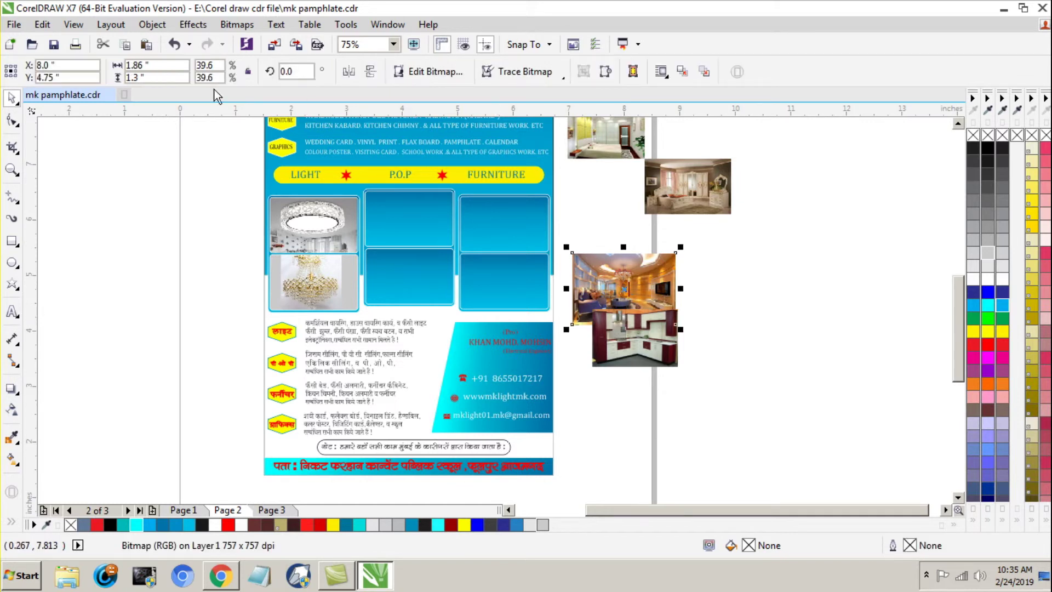
left_click(155, 26)
mouse_move(201, 165)
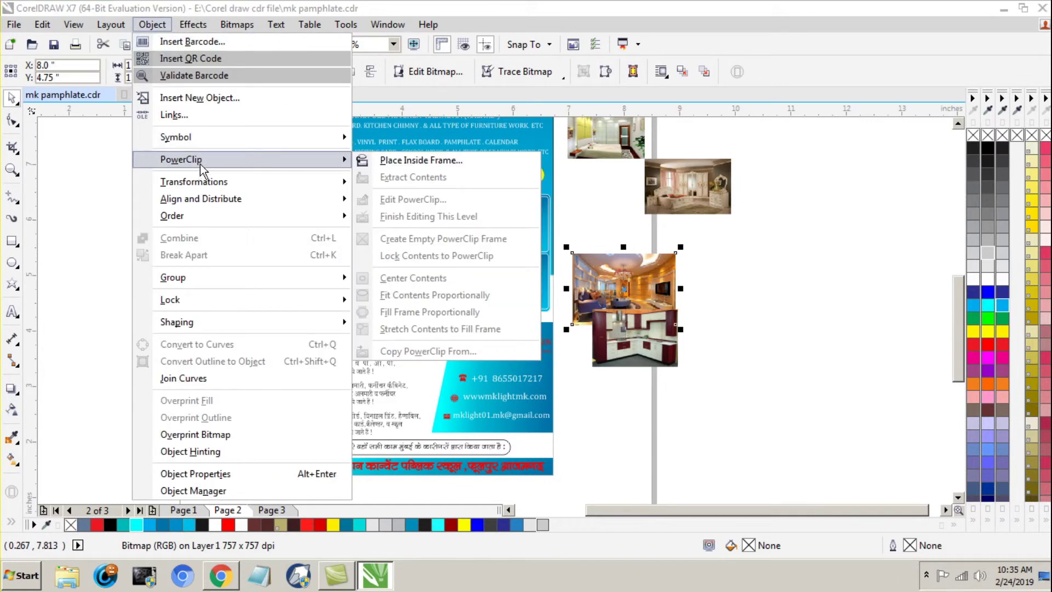
left_click(416, 161)
left_click(406, 222)
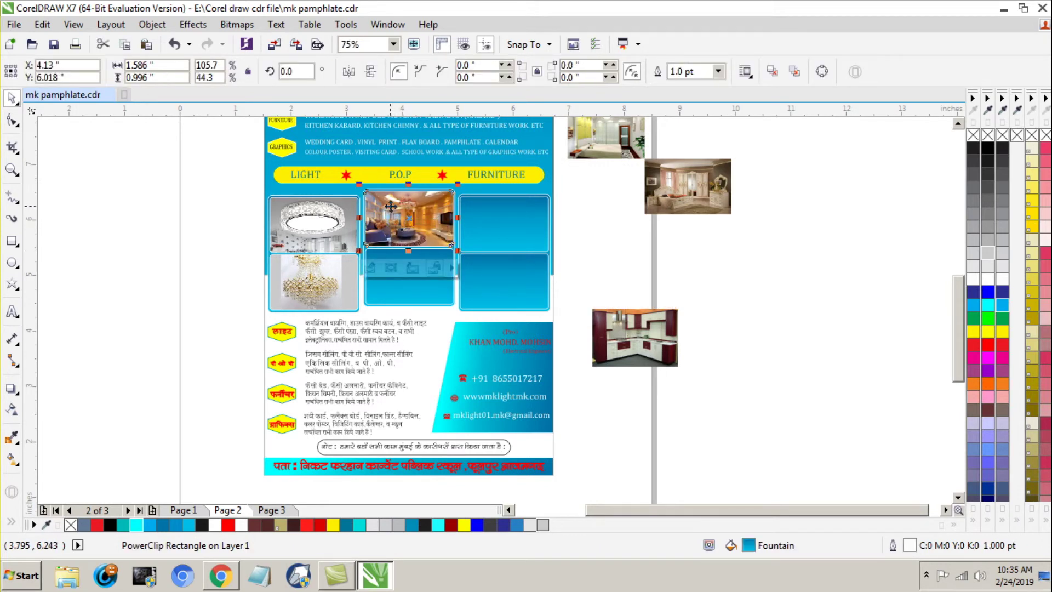
scroll(403, 193, "up", 2)
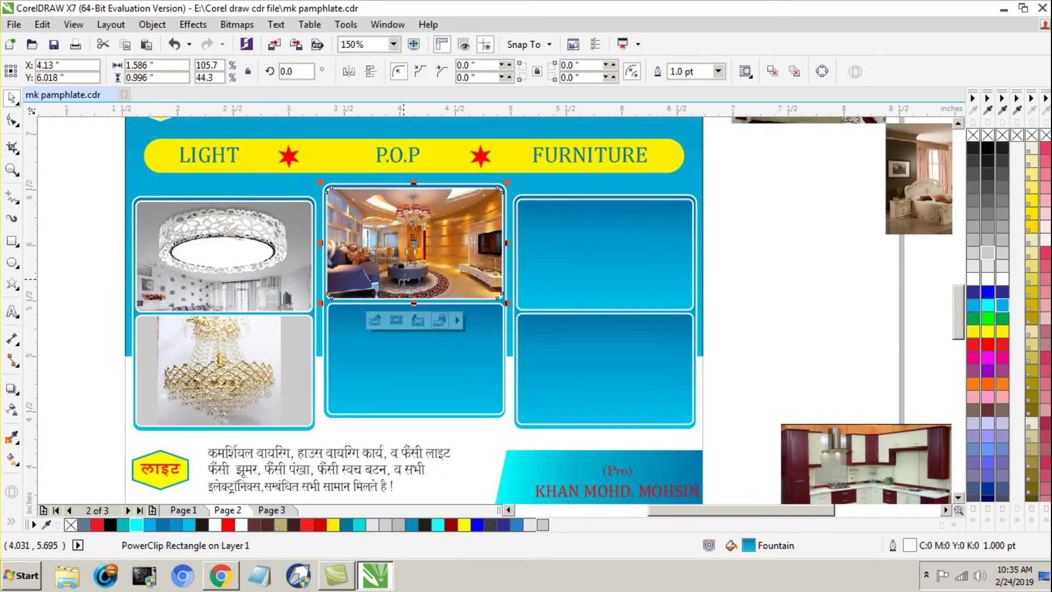
left_click(93, 252)
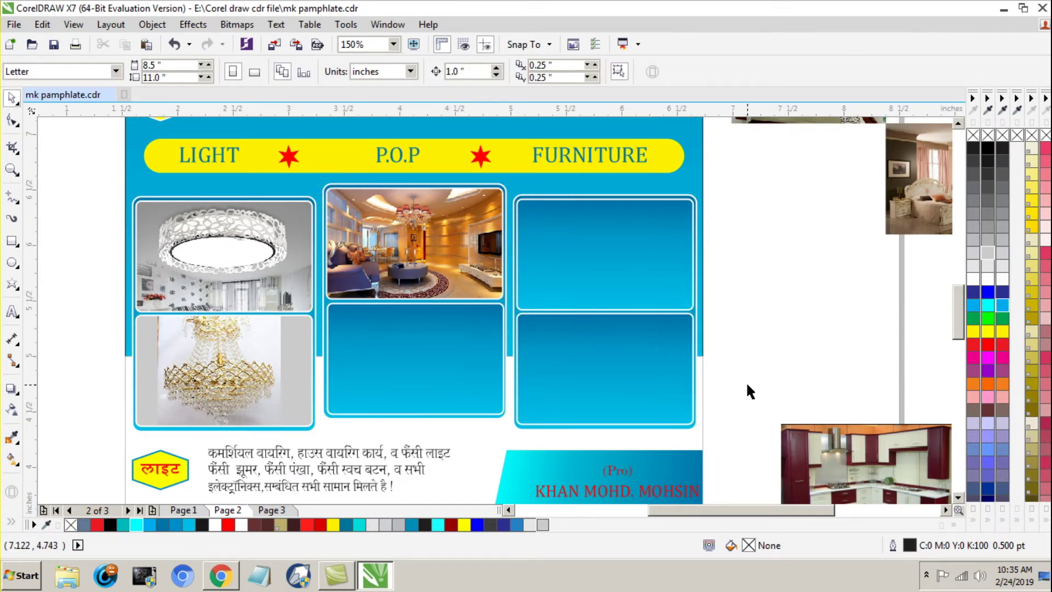
Step: PowerClip the bedroom photo with the yellow wall panels inside the lower-middle panel
scroll(784, 285, "down", 2)
left_click(800, 189)
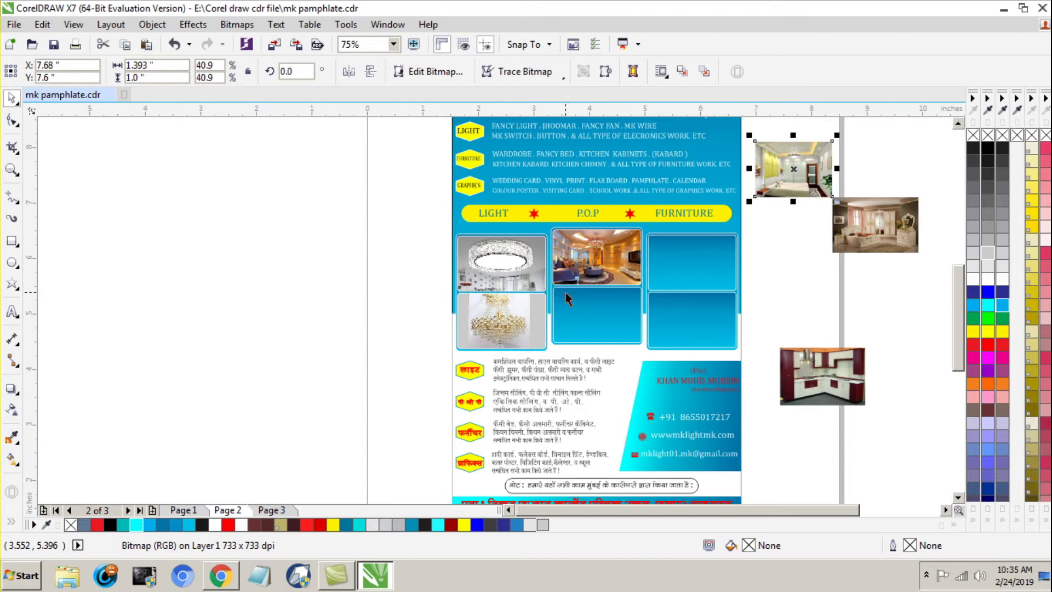
left_click(165, 26)
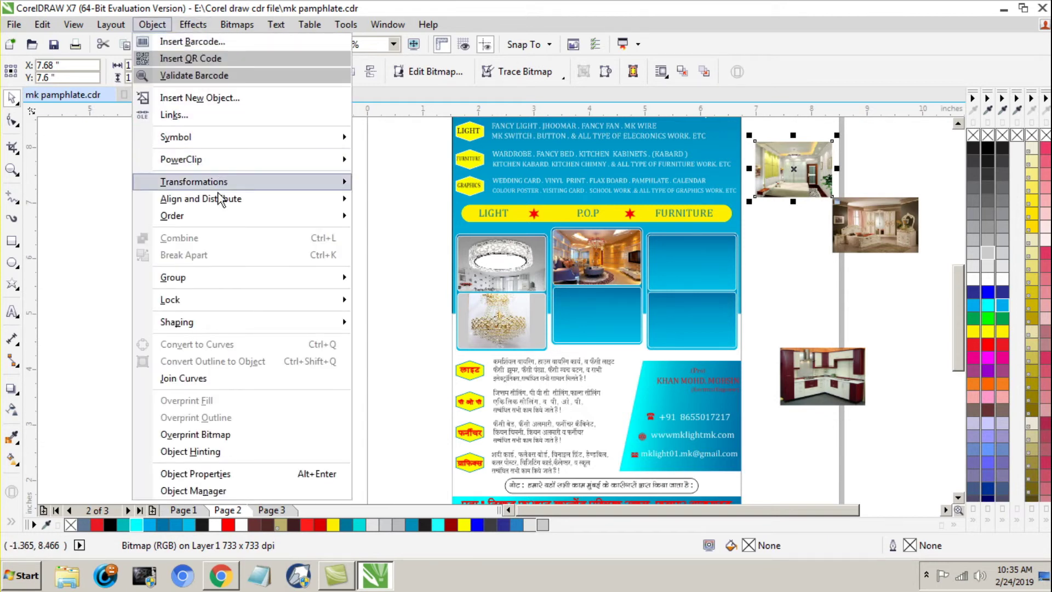
mouse_move(208, 160)
left_click(400, 159)
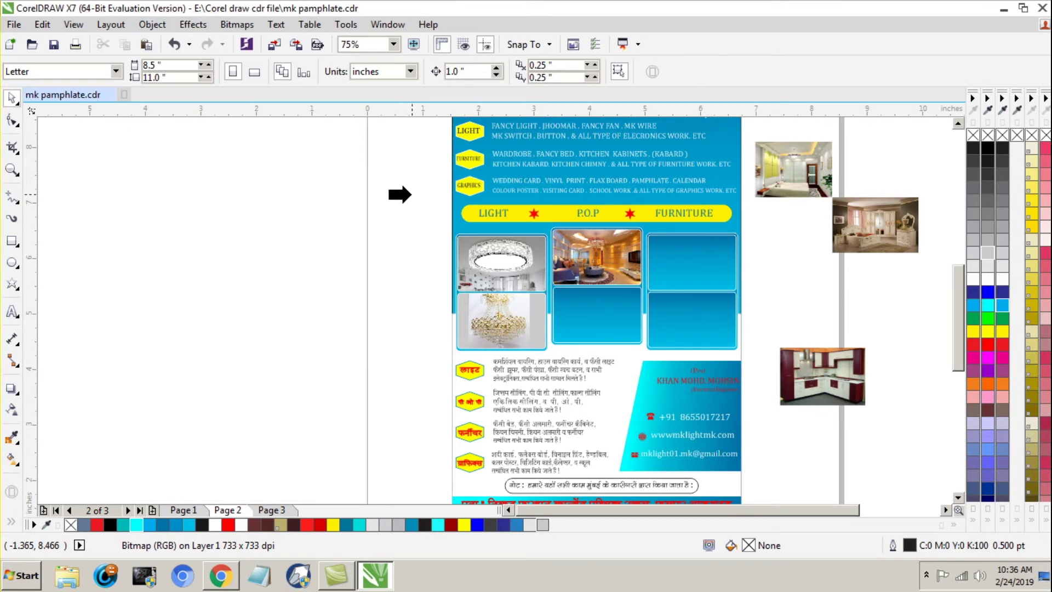
left_click(597, 316)
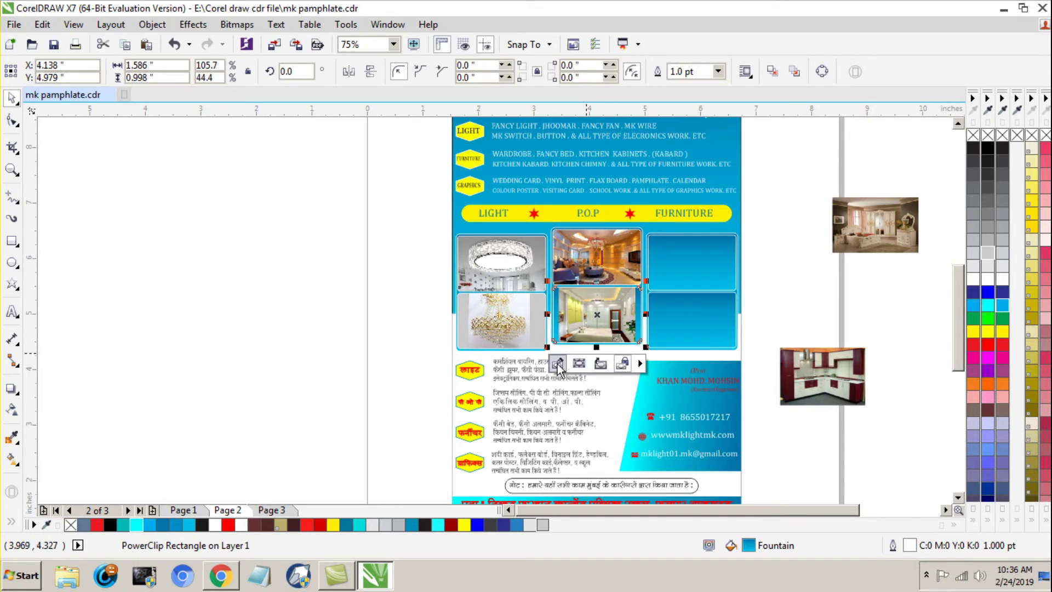
Step: Edit the lower-middle panel's PowerClip contents, enlarging and widening the bedroom photo to cover the whole panel, and finish editing
left_click(557, 366)
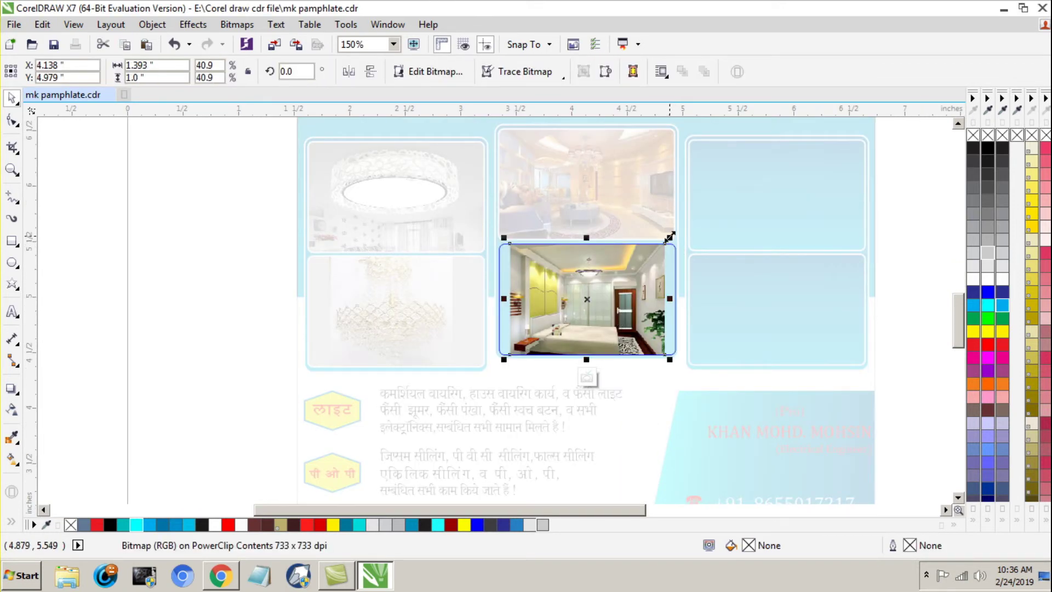
left_click_drag(669, 237, 695, 230)
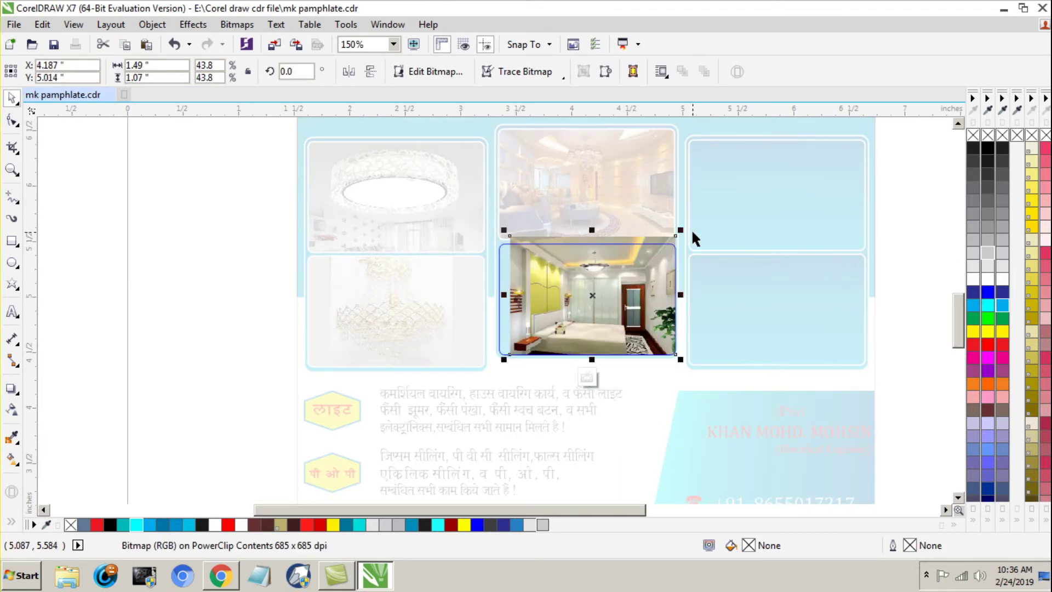
left_click_drag(504, 295, 485, 298)
left_click(583, 376)
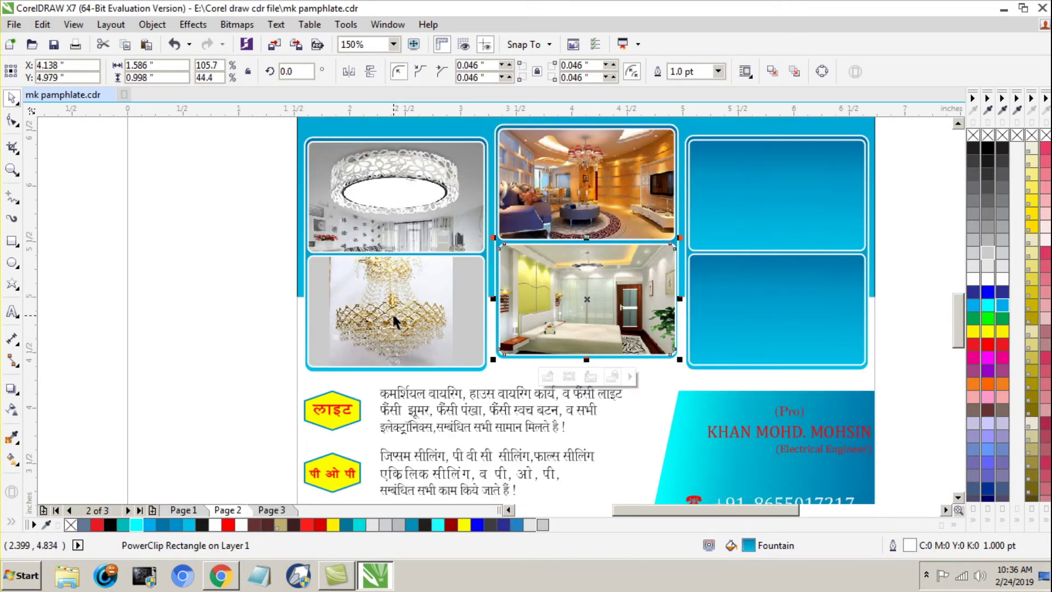
Step: PowerClip the photo of the classic white bedroom furniture inside the upper-right panel
scroll(393, 310, "down", 2)
left_click(767, 218)
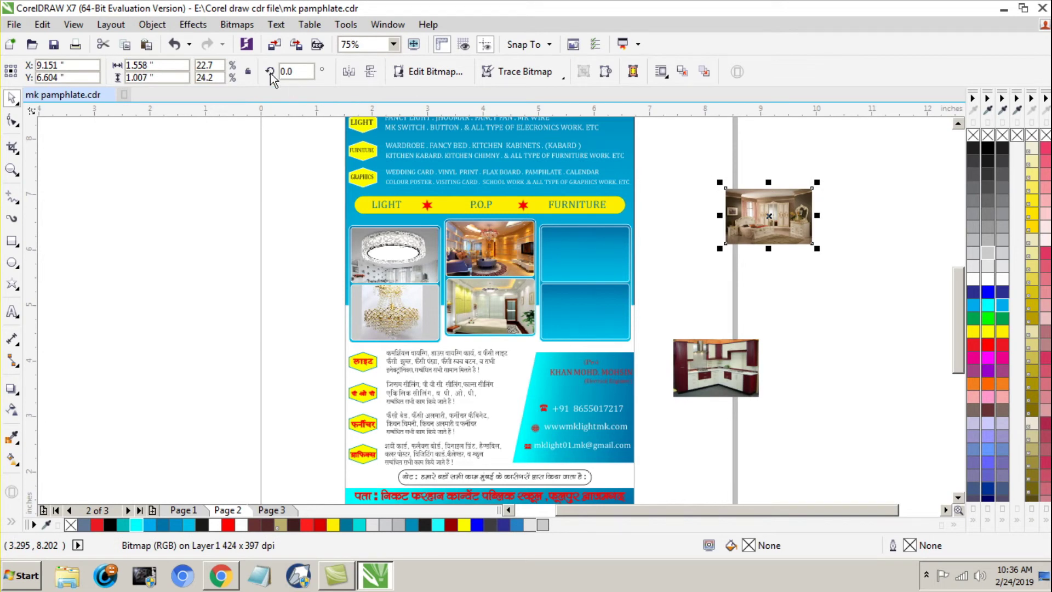
left_click(152, 24)
mouse_move(340, 159)
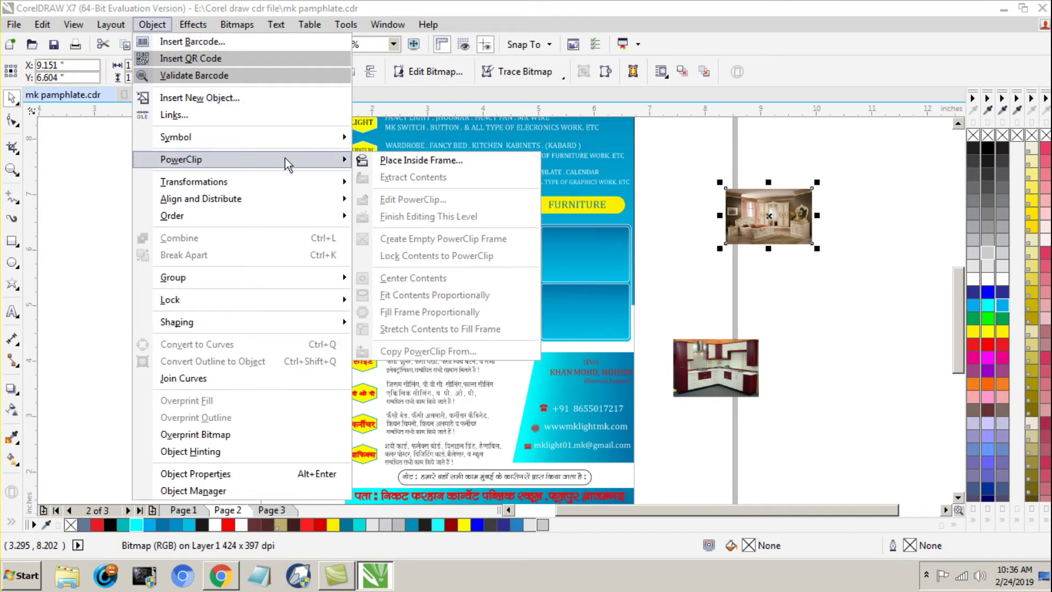
left_click(403, 159)
left_click(595, 247)
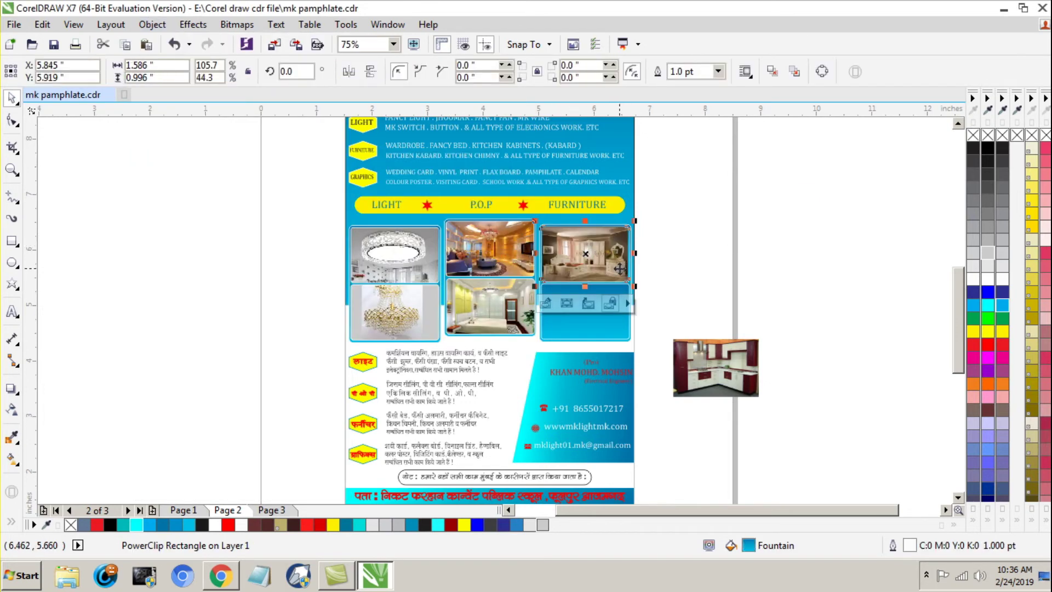
left_click(808, 296)
Step: PowerClip the maroon and white kitchen photo inside the lower-right panel
left_click(715, 367)
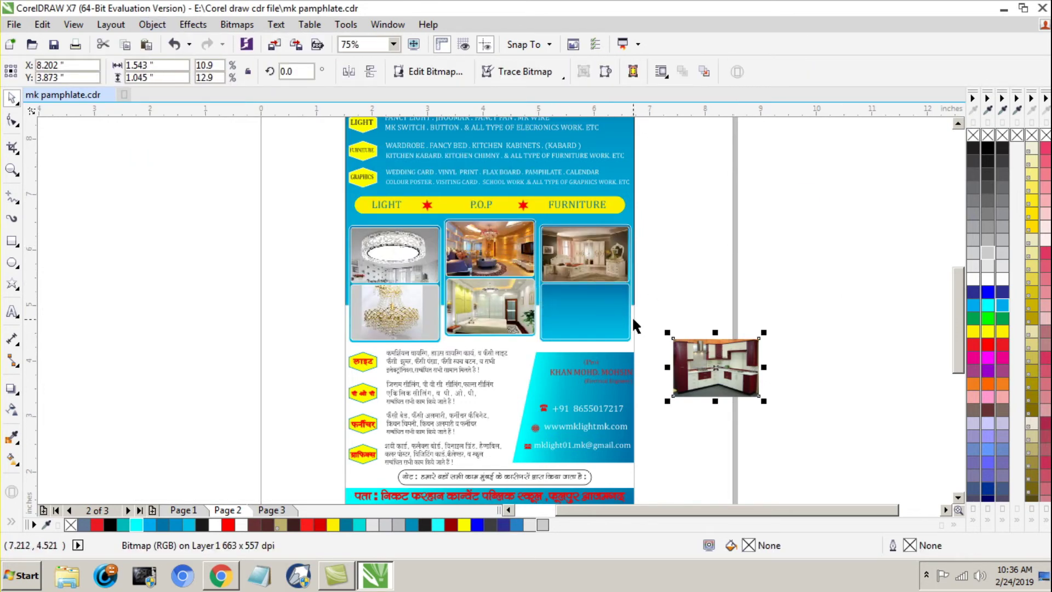
left_click(153, 24)
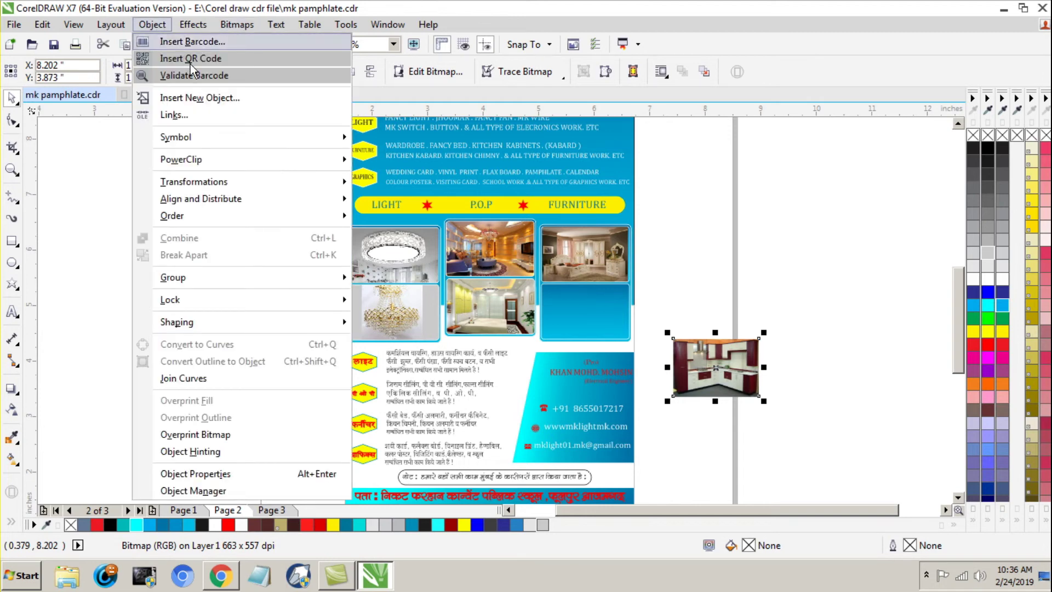
mouse_move(216, 159)
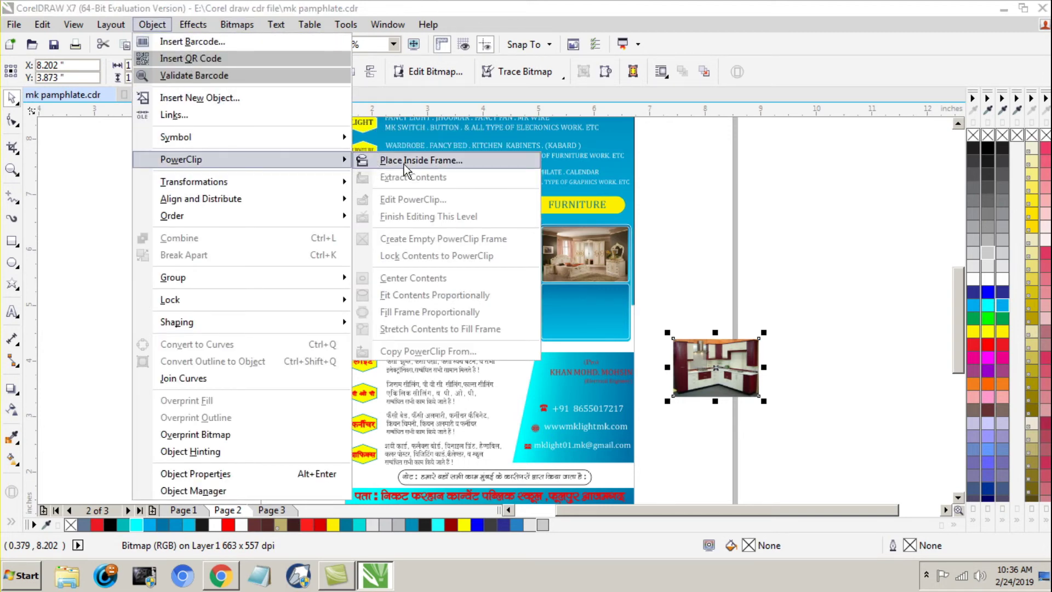
left_click(420, 160)
left_click(585, 310)
Step: Edit the lower-right panel's PowerClip contents, stretching the kitchen photo to 1.586 by 1.045 inches to span the panel, and finish editing
scroll(603, 315, "up", 4)
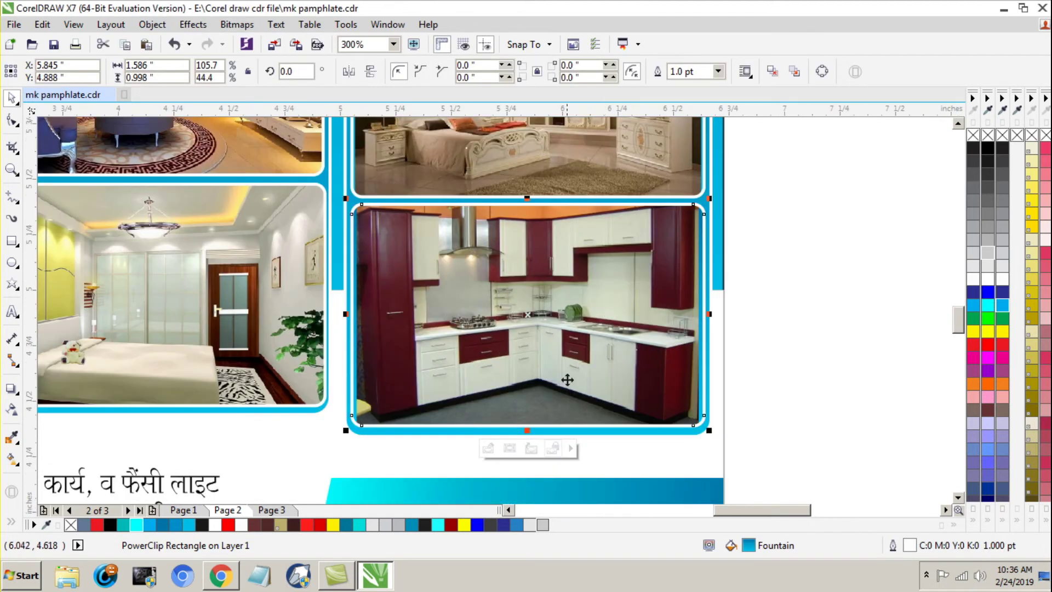
left_click(489, 446)
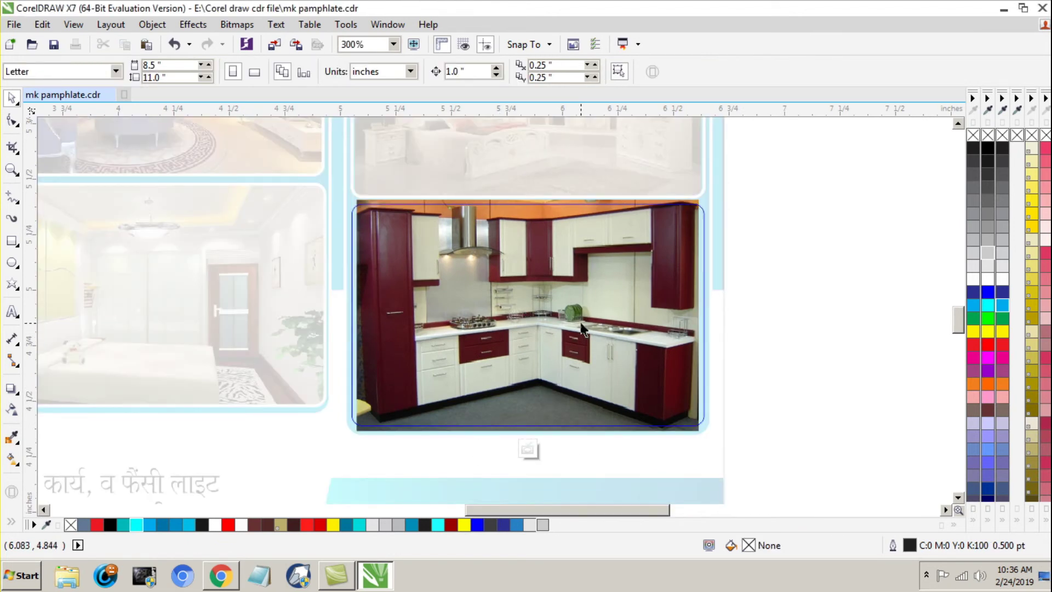
left_click(529, 329)
mouse_move(354, 316)
left_mouse_down()
mouse_move(336, 313)
mouse_move(351, 316)
left_mouse_up()
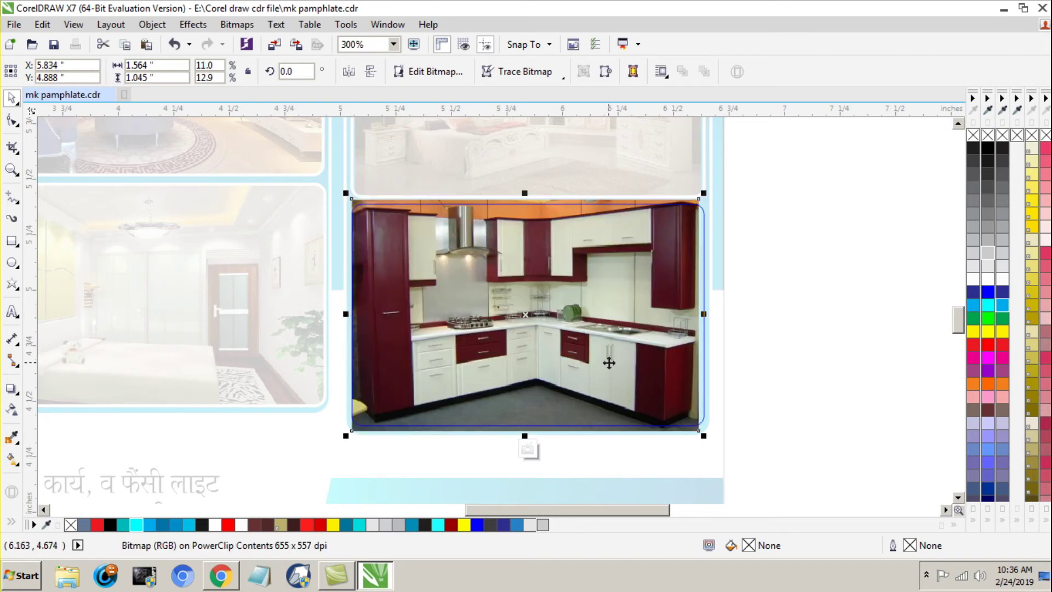
left_click_drag(706, 317, 711, 316)
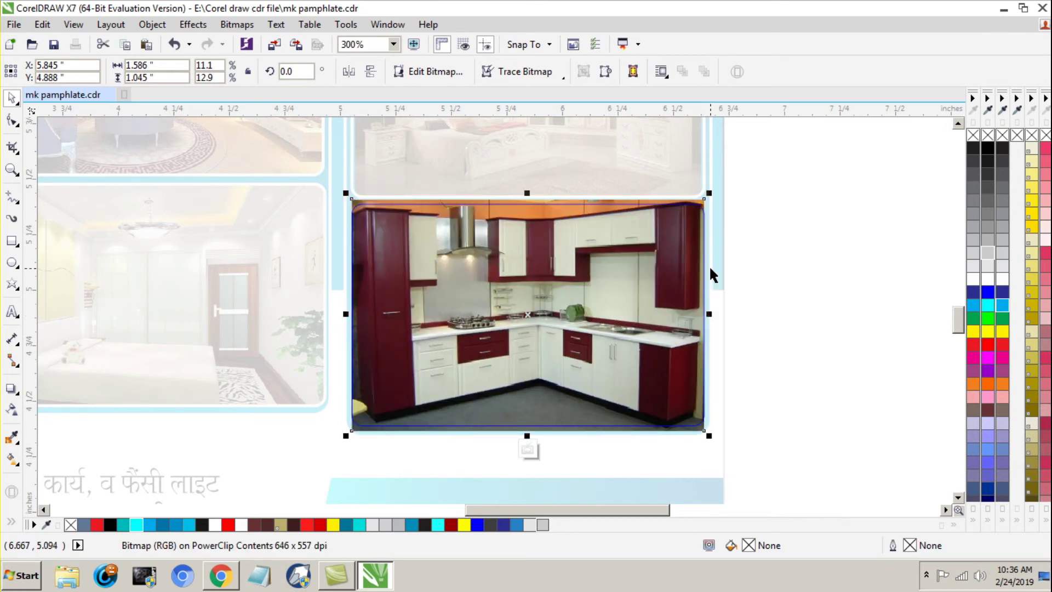
left_click(535, 447)
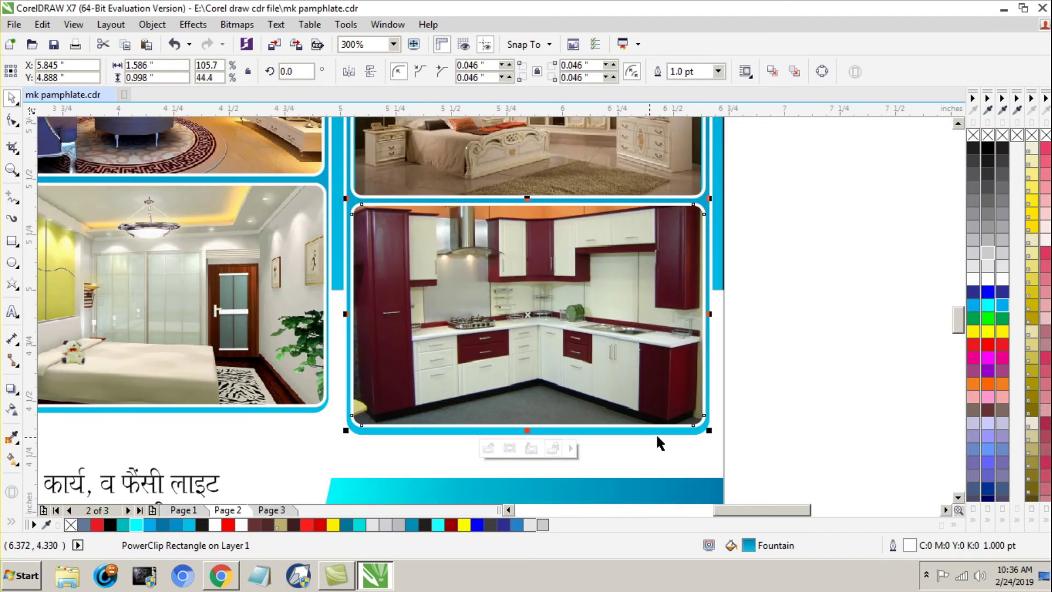
left_click(770, 322)
Step: Review the whole pamphlet layout with its six photo-filled panels
scroll(562, 258, "down", 5)
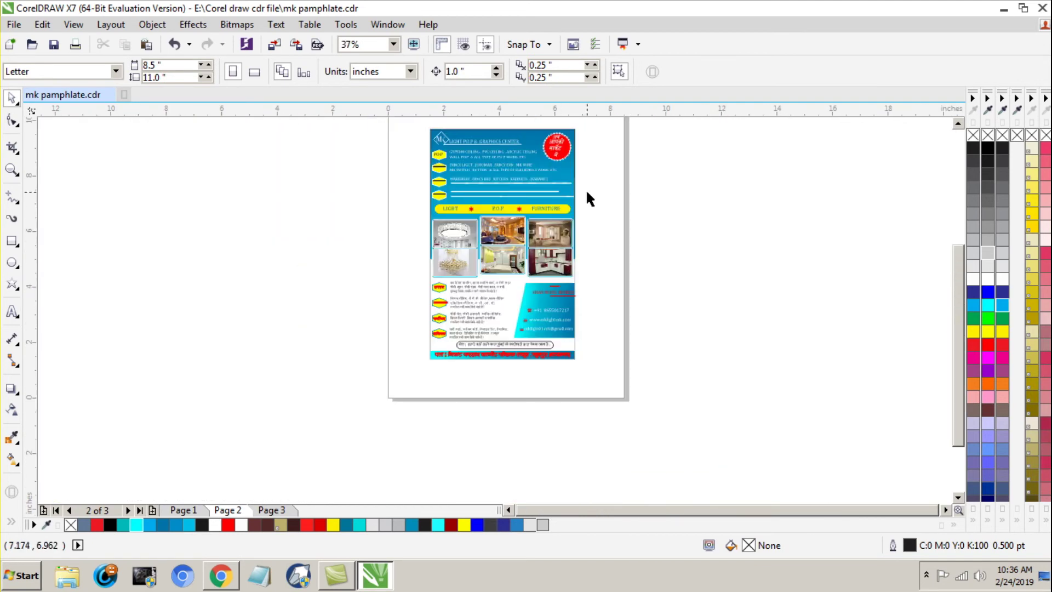
scroll(568, 118, "up", 2)
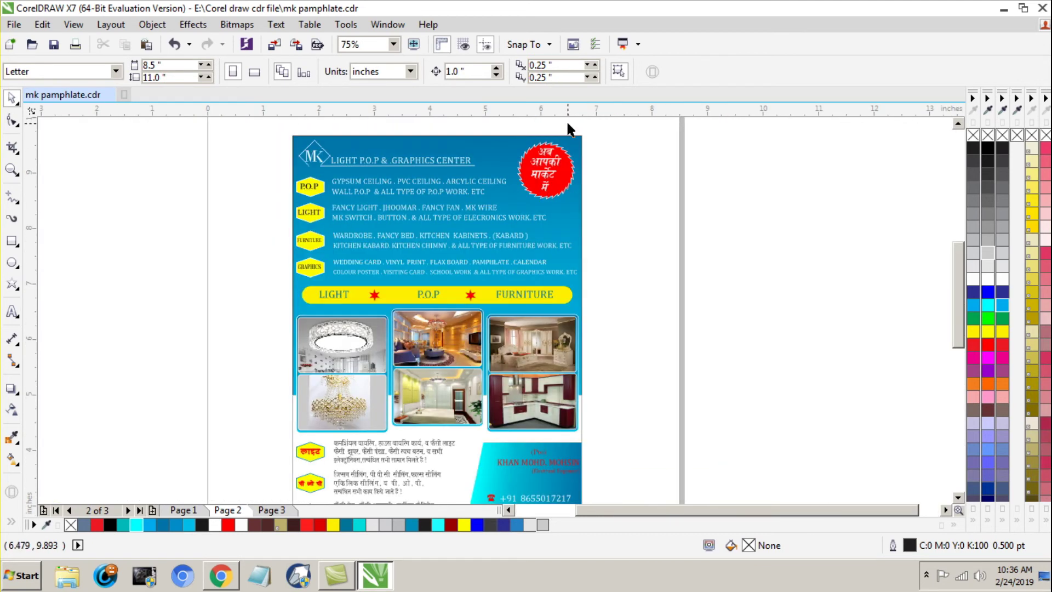
left_click(14, 170)
right_click(236, 167)
left_click_drag(256, 155, 408, 388)
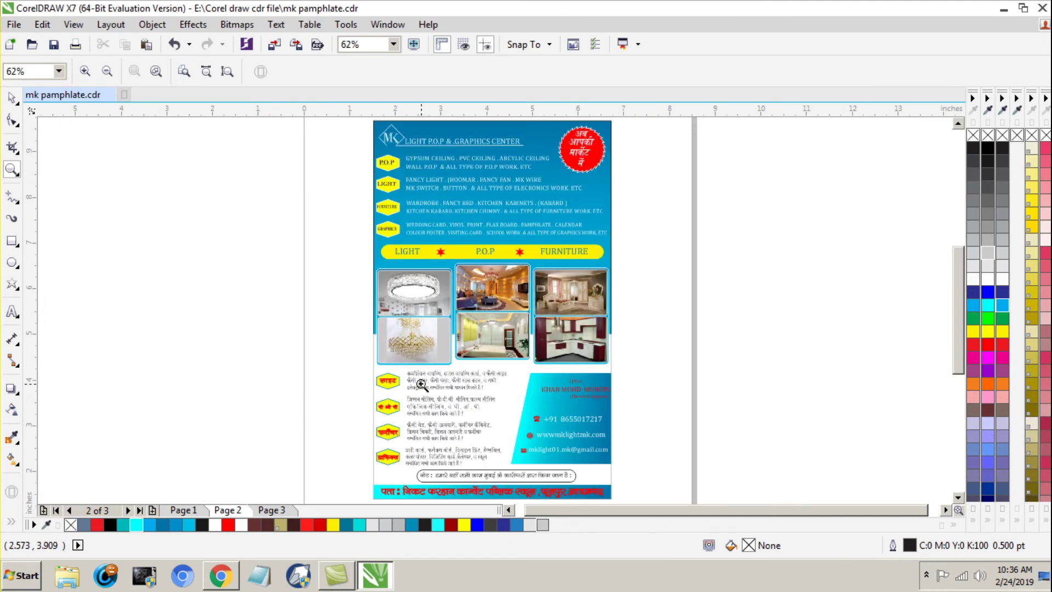
left_click(12, 99)
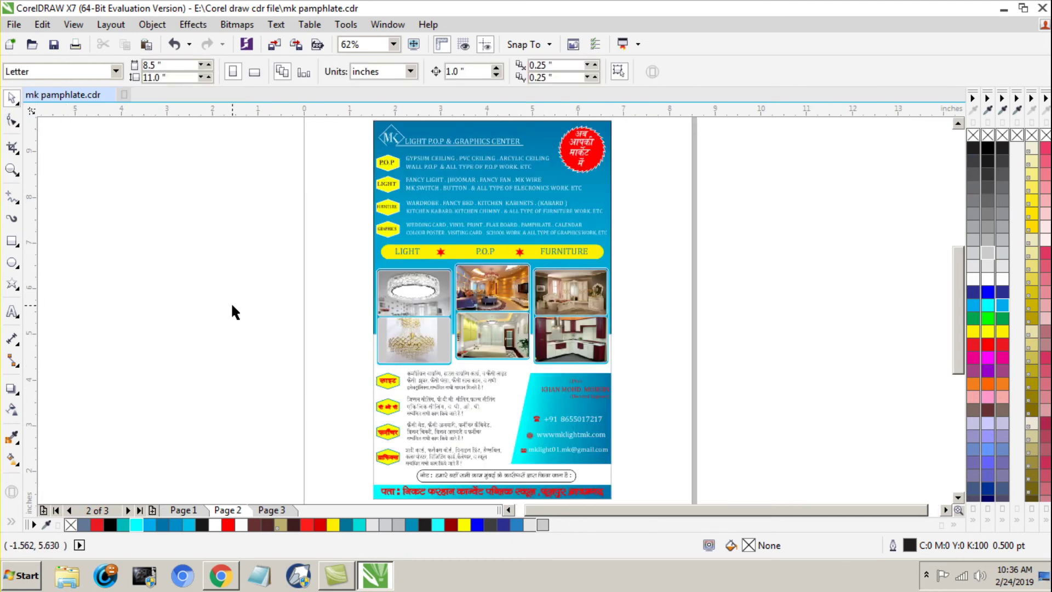